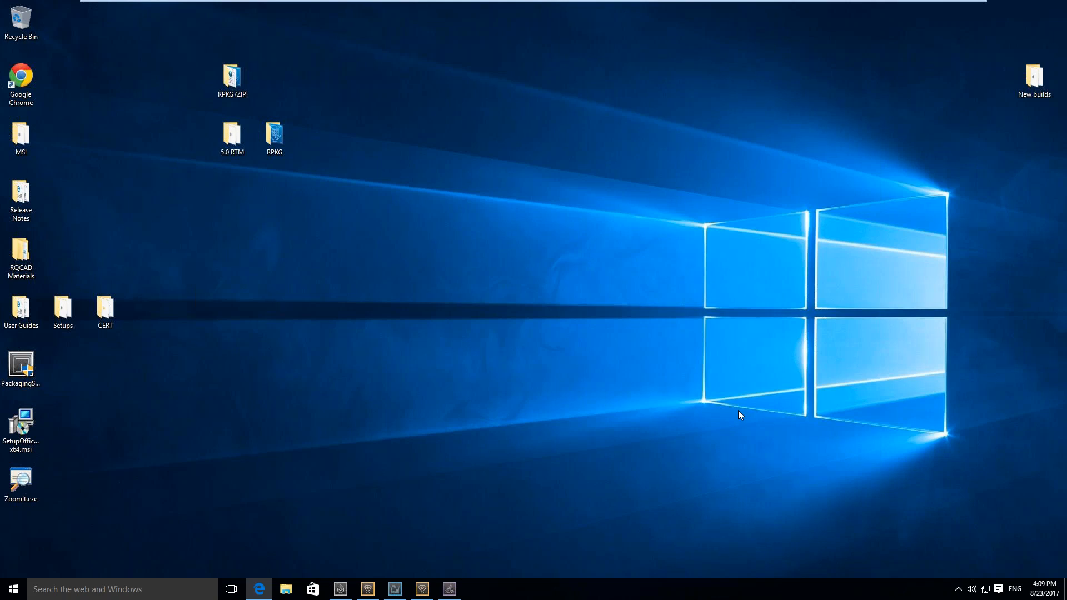
Switch to Edge, reload the RayFlow login page, and bring the RayFlow client's login window in front of it
{"action": "mouse_move", "coordinate": [612, 1]}
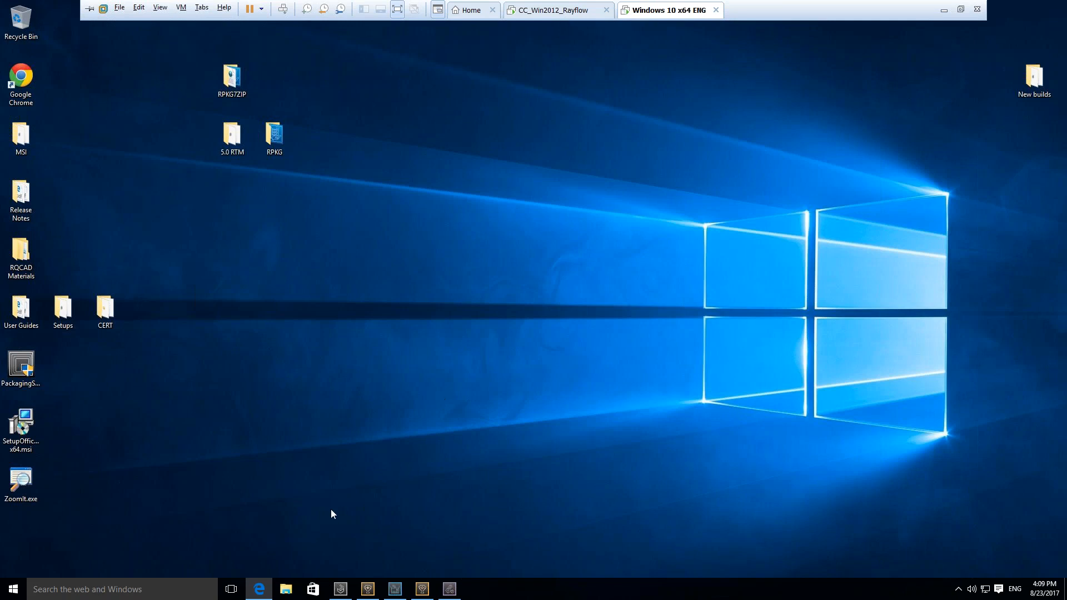
{"action": "left_click", "coordinate": [258, 594]}
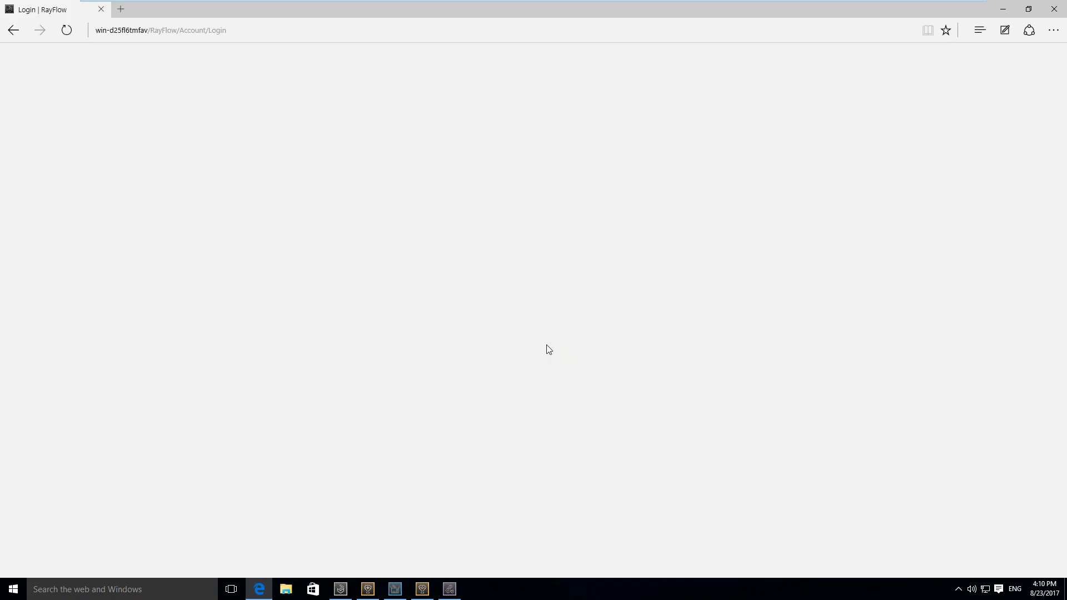
{"action": "left_click", "coordinate": [372, 34]}
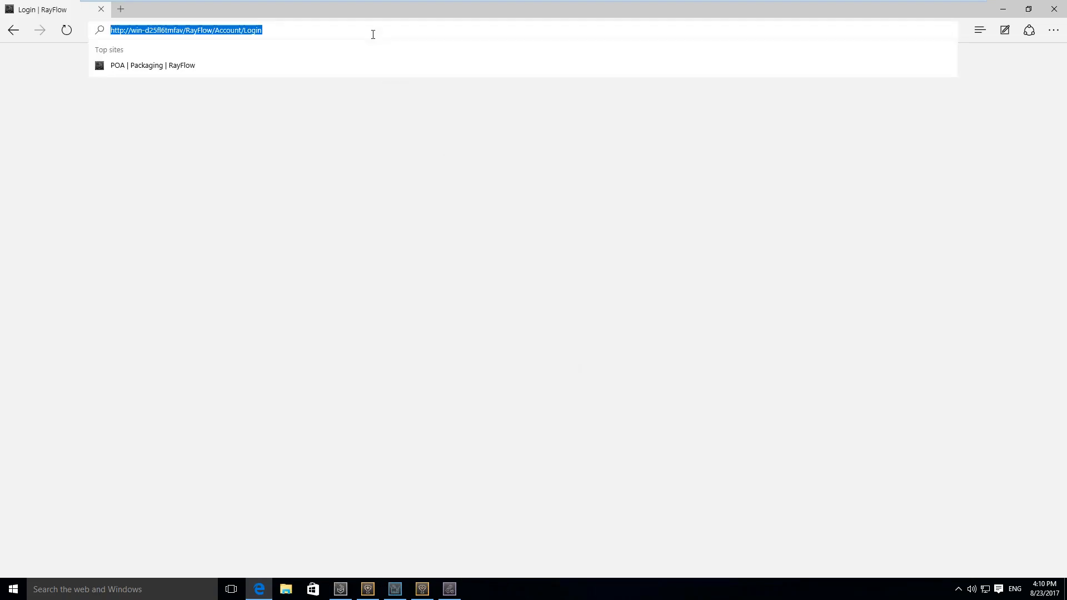
{"action": "key", "text": "Return"}
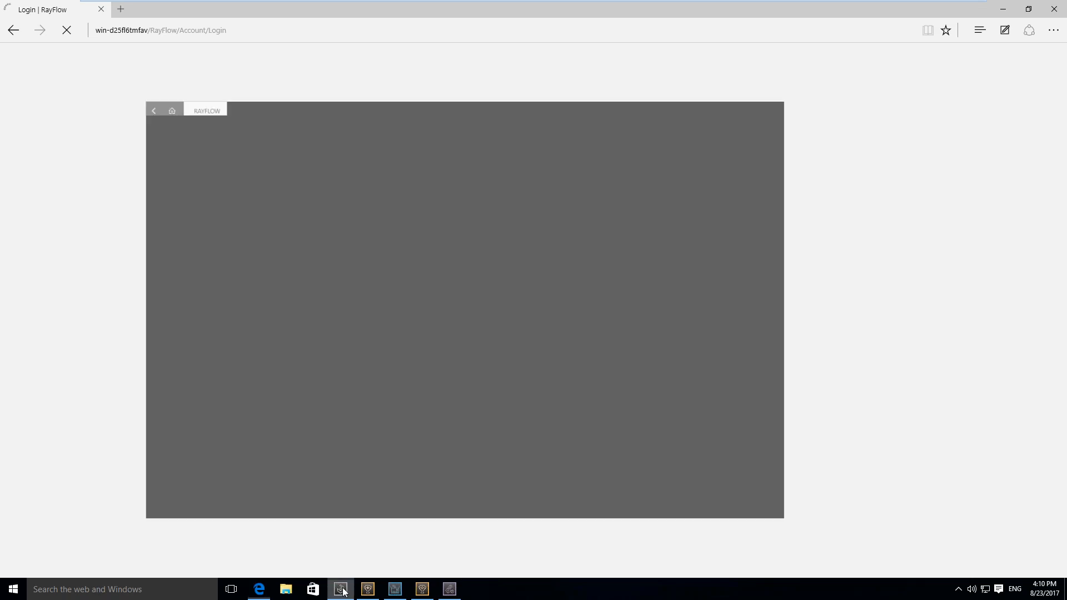
{"action": "left_click", "coordinate": [343, 591]}
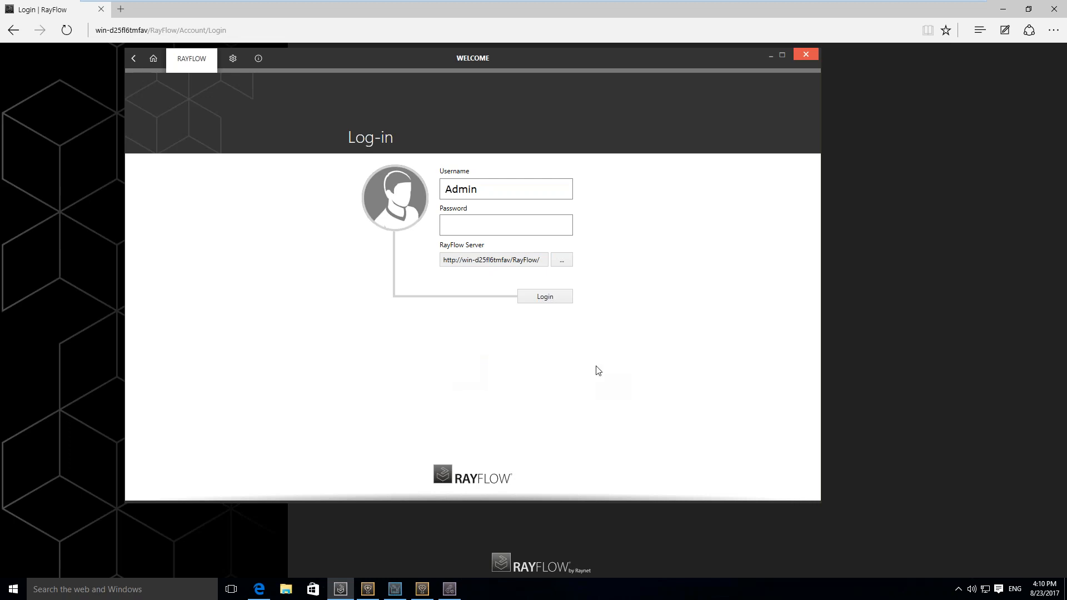
{"action": "left_click_drag", "start_coordinate": [641, 59], "coordinate": [665, 107]}
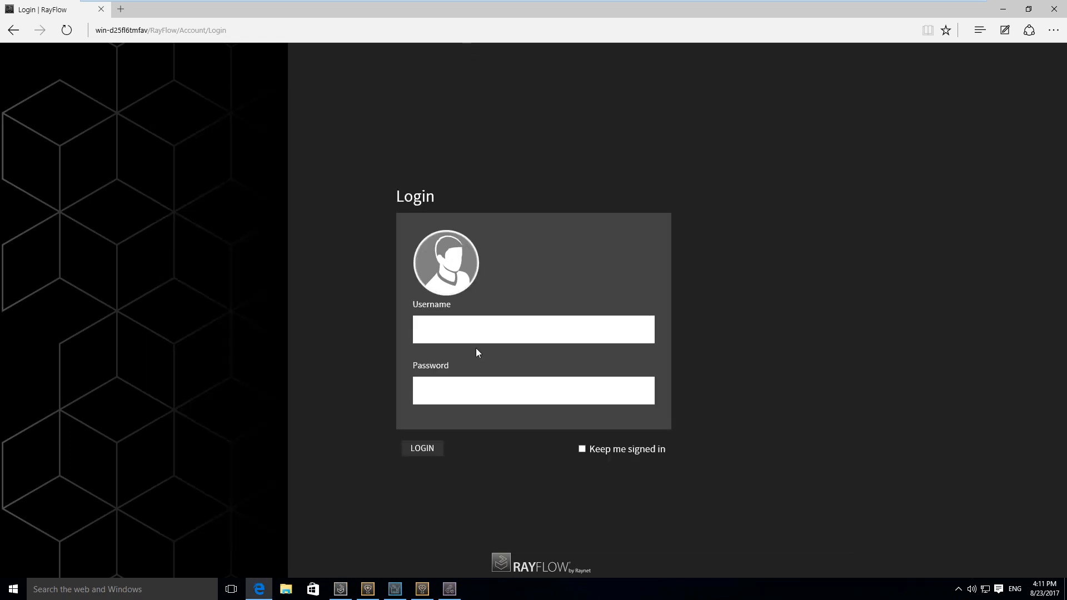
Log in to the RayFlow web portal with the Admin username and the account password
{"action": "left_click", "coordinate": [483, 324]}
{"action": "type", "text": "Admin"}
{"action": "key", "text": "Tab"}
{"action": "type", "text": "admin"}
{"action": "key", "text": "Return"}
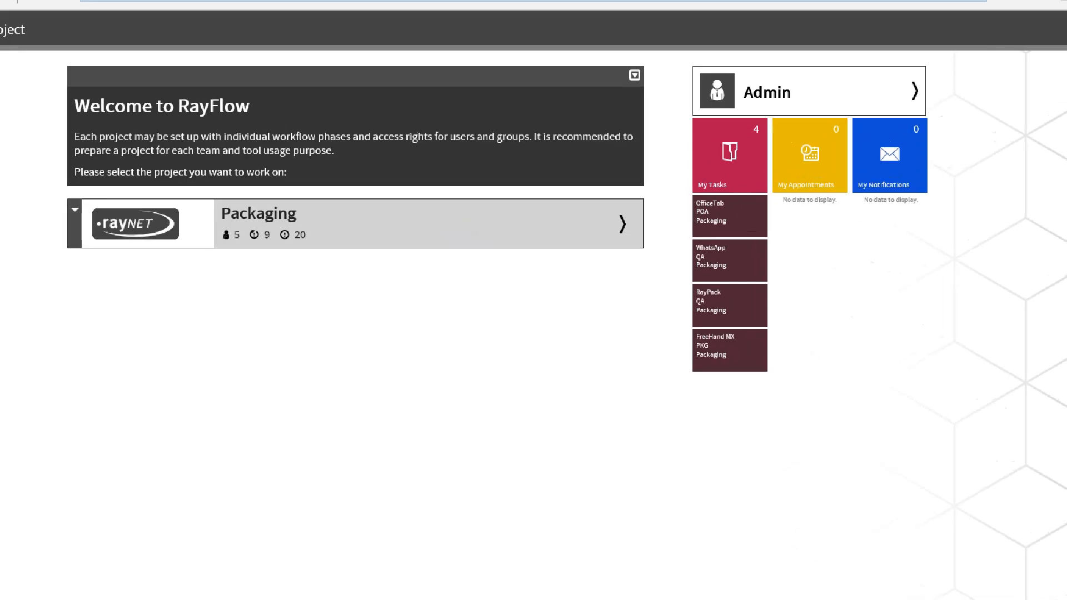
Select the Packaging project in the web portal and open its PO phase
{"action": "left_click_drag", "start_coordinate": [241, 204], "coordinate": [295, 204]}
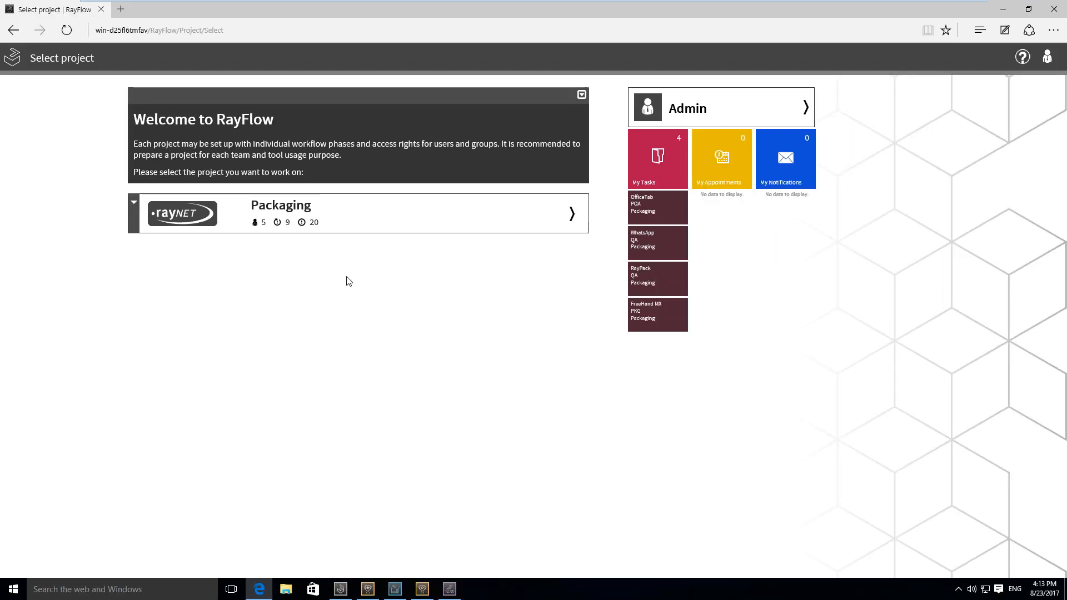
{"action": "left_click", "coordinate": [360, 223]}
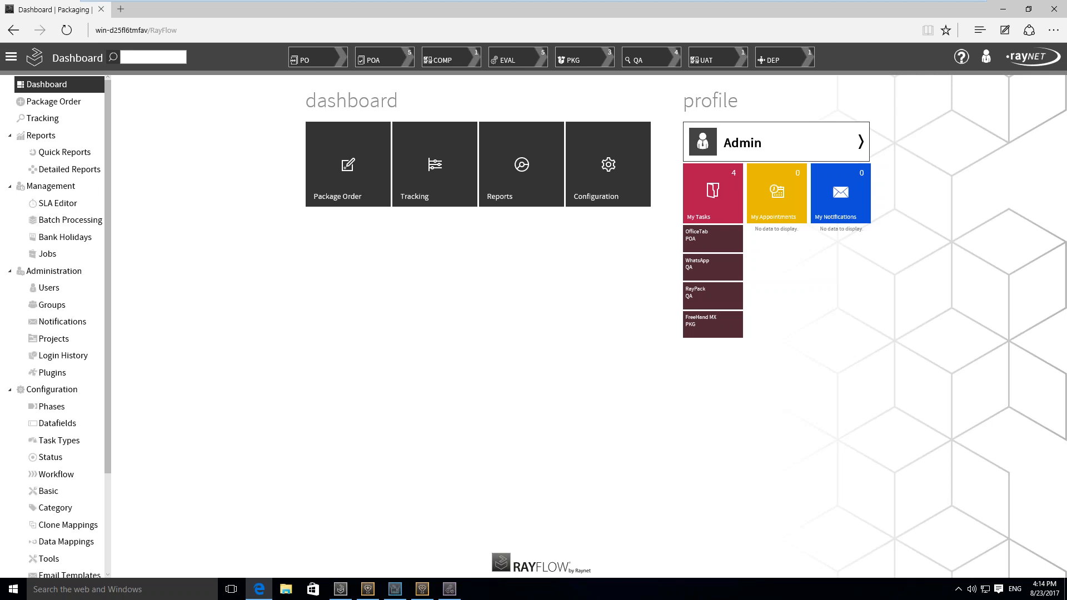
{"action": "left_click", "coordinate": [333, 64]}
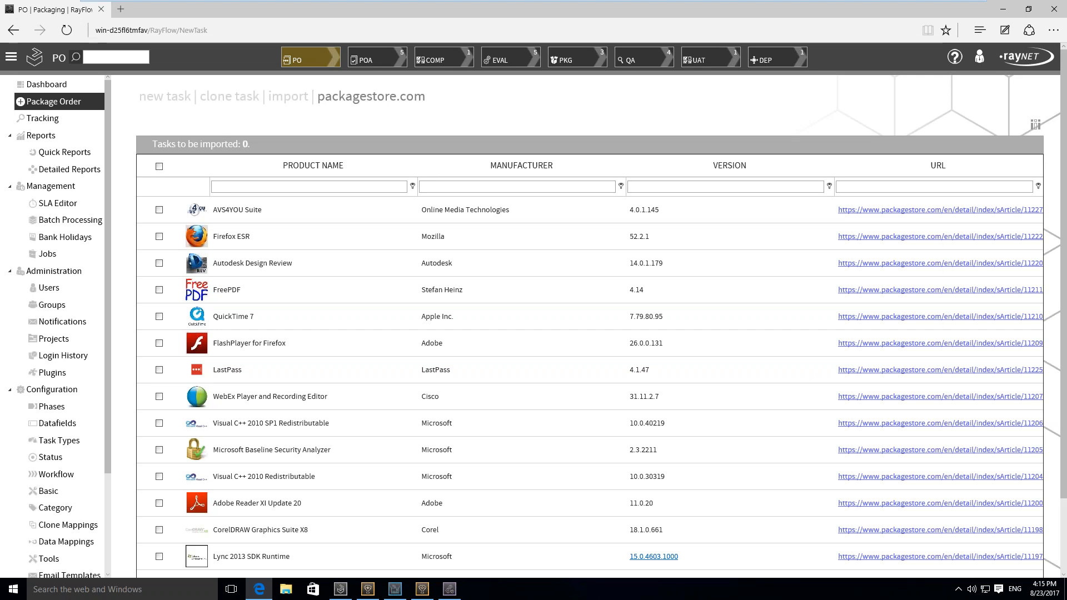
Open the 7-Zip task from the POA (Order Acceptance) phase in the single task view
{"action": "left_click", "coordinate": [380, 65]}
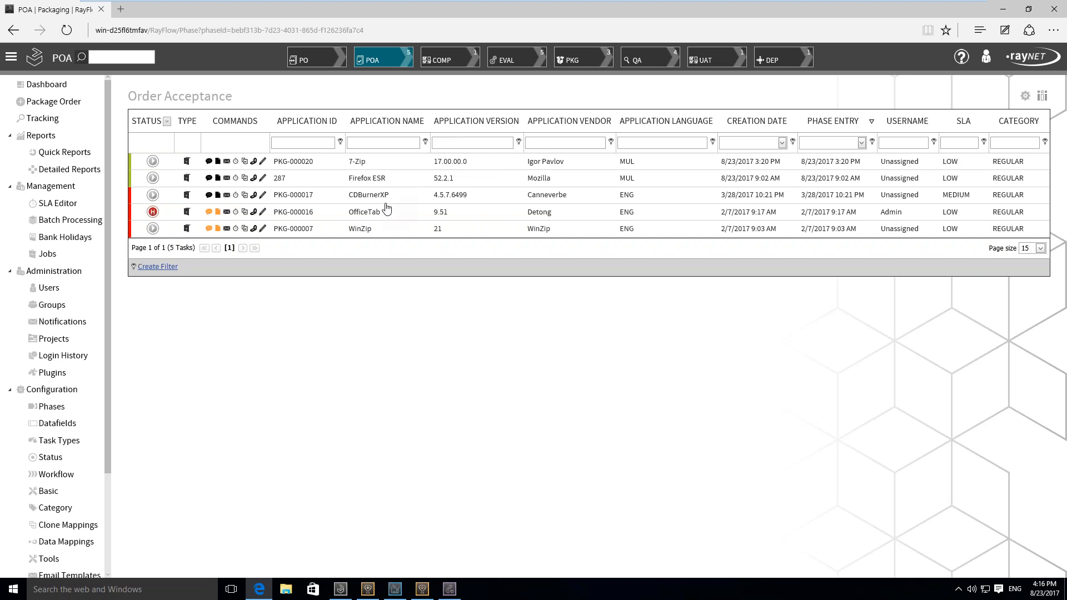
{"action": "left_click", "coordinate": [382, 166]}
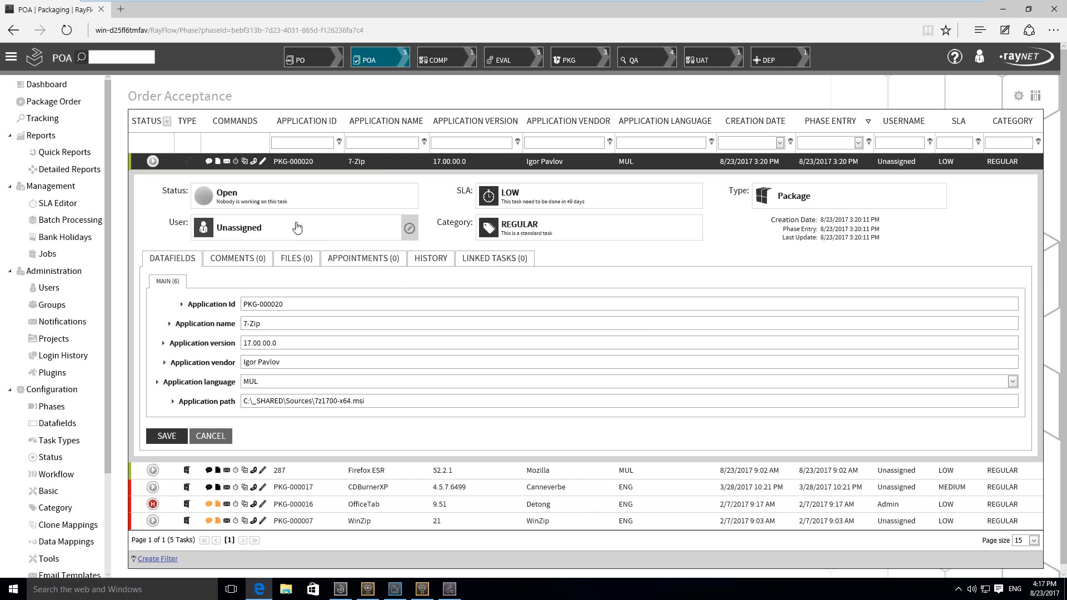
{"action": "left_click", "coordinate": [263, 161]}
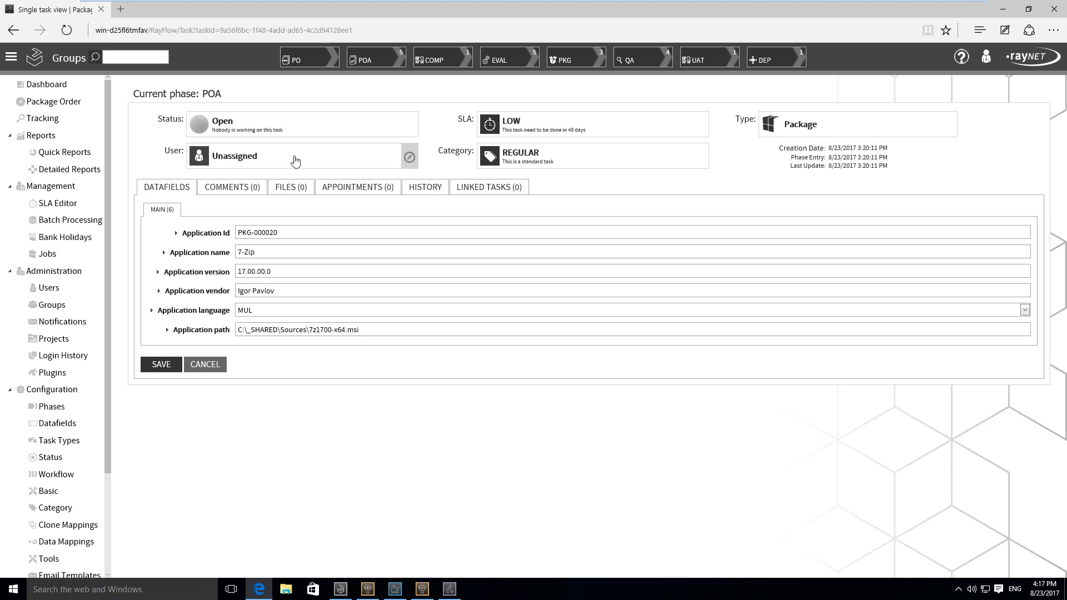
Set the 7-Zip task's status to Active in the POA phase
{"action": "left_click", "coordinate": [316, 127]}
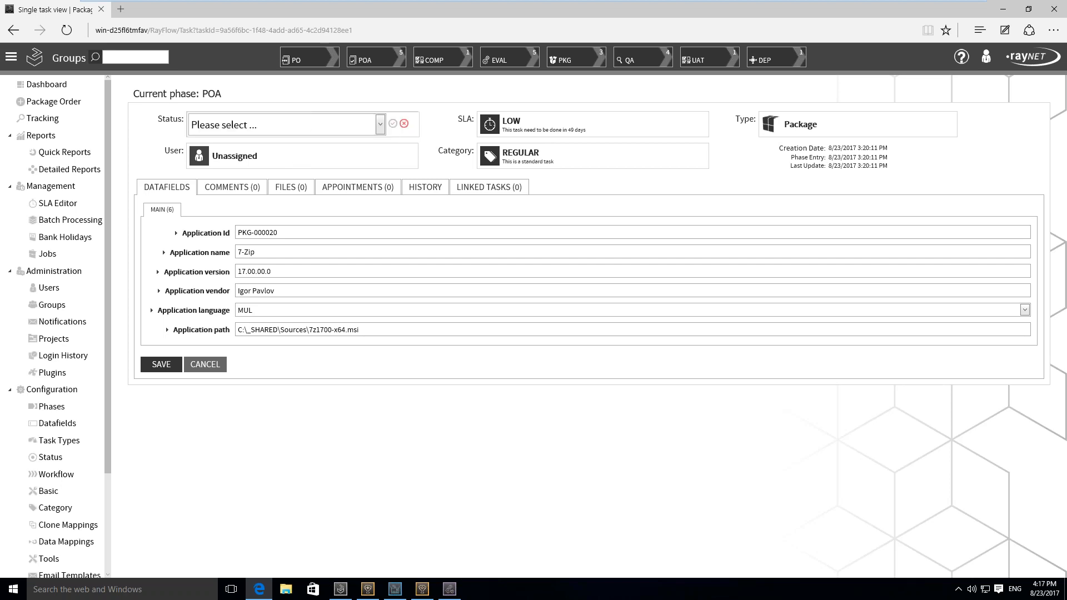
{"action": "left_click", "coordinate": [380, 125]}
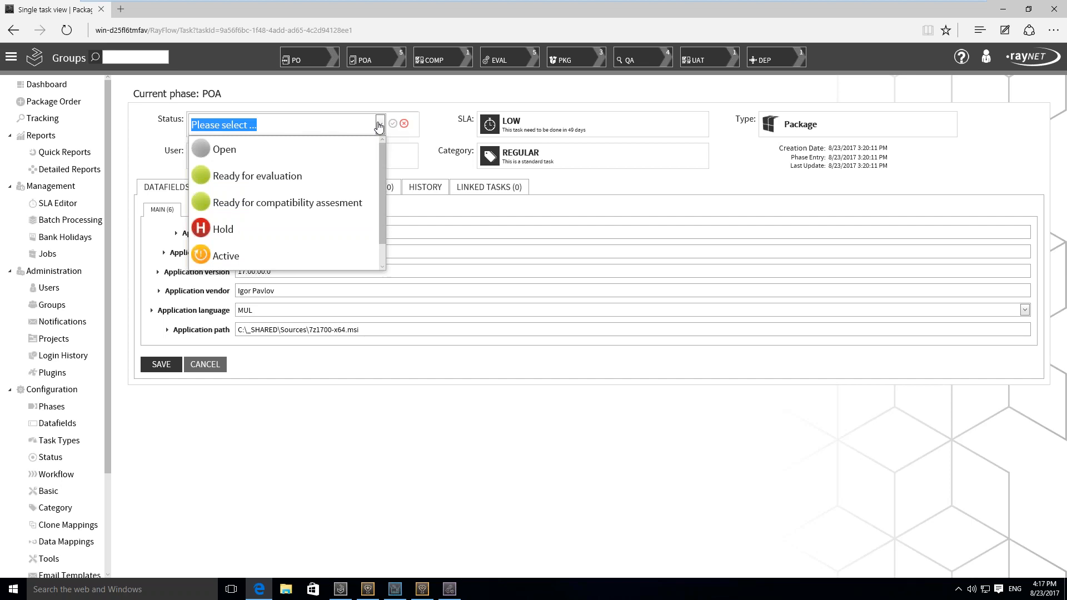
{"action": "left_click", "coordinate": [325, 257]}
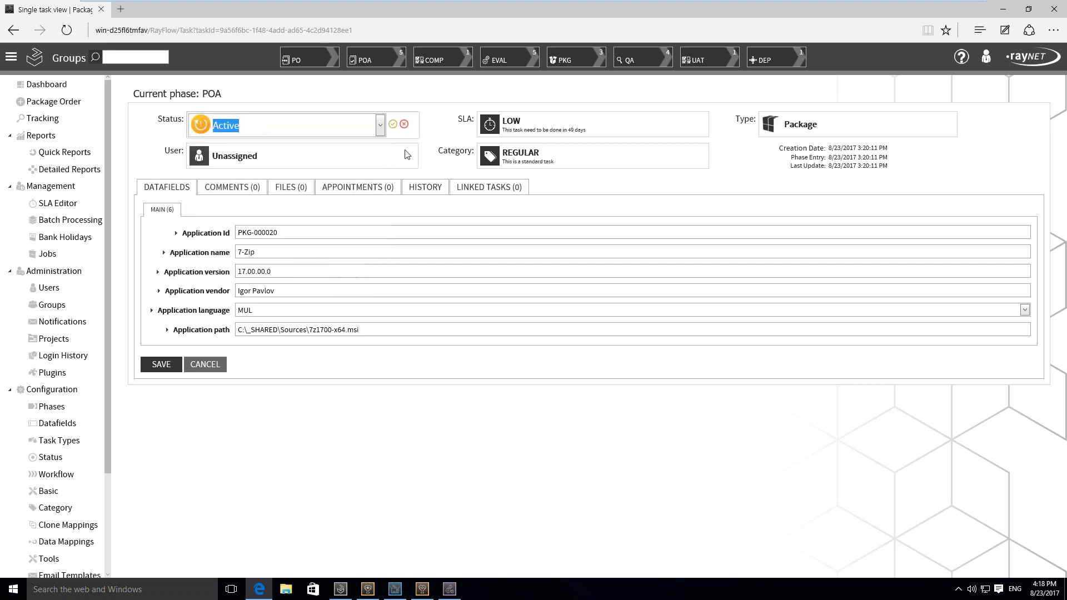
{"action": "left_click", "coordinate": [393, 124]}
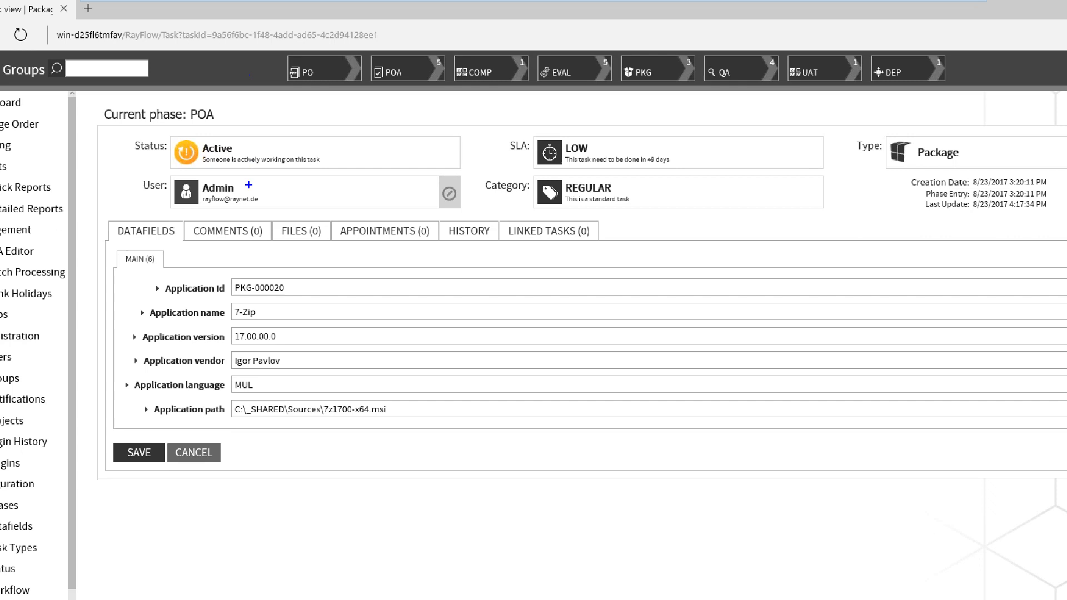
{"action": "mouse_move", "coordinate": [209, 168]}
{"action": "left_mouse_down"}
{"action": "mouse_move", "coordinate": [151, 227]}
{"action": "mouse_move", "coordinate": [188, 221]}
{"action": "left_mouse_up"}
{"action": "key", "text": "Escape"}
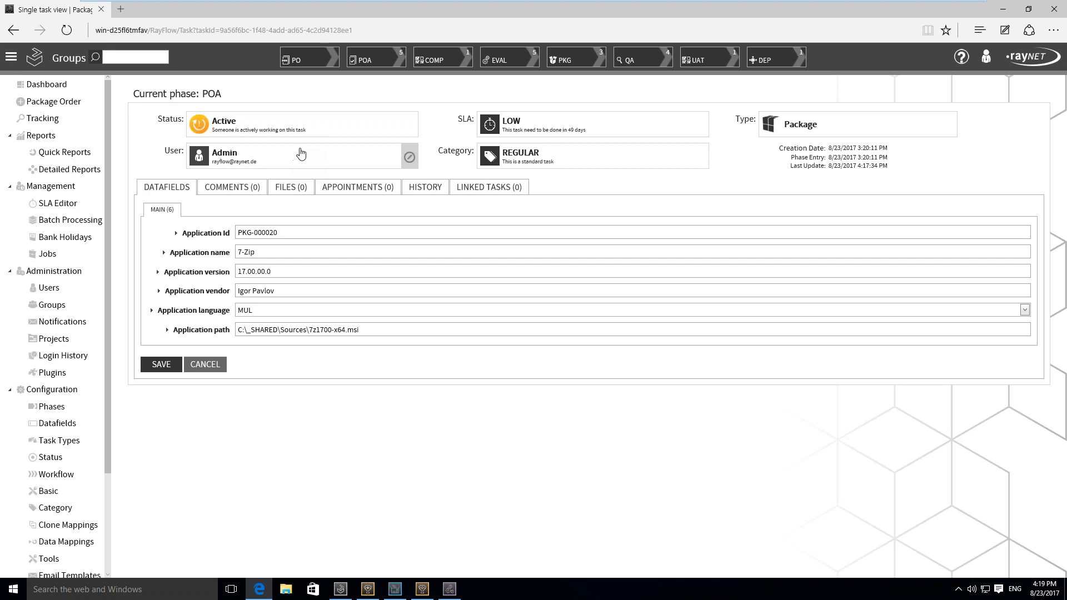
Change the 7-Zip task's status to Ready for compatibility assesment to move it out of the POA phase
{"action": "left_click", "coordinate": [377, 132]}
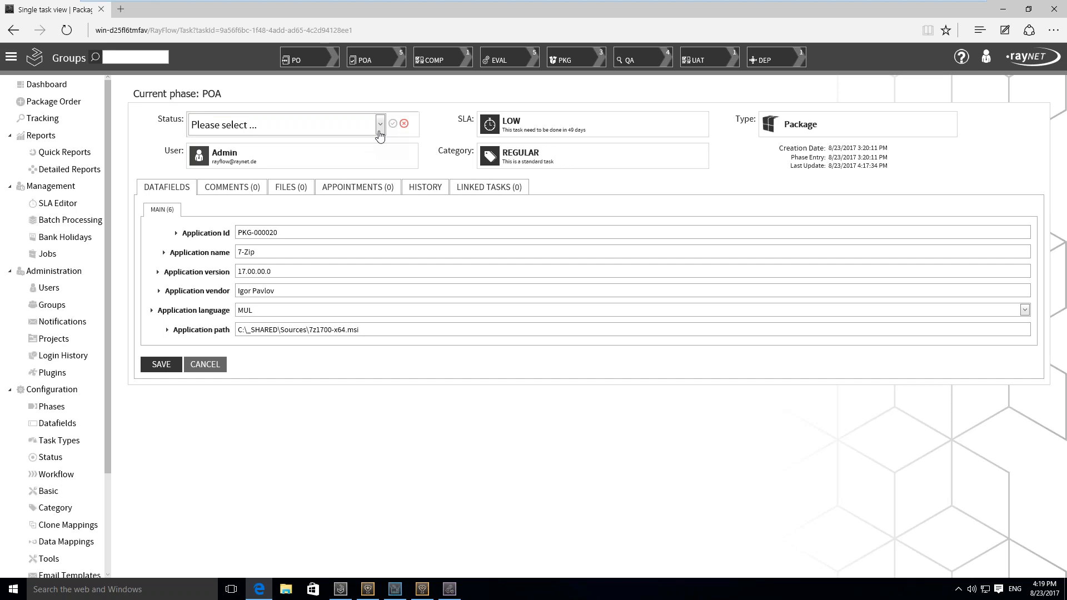
{"action": "left_click", "coordinate": [380, 132]}
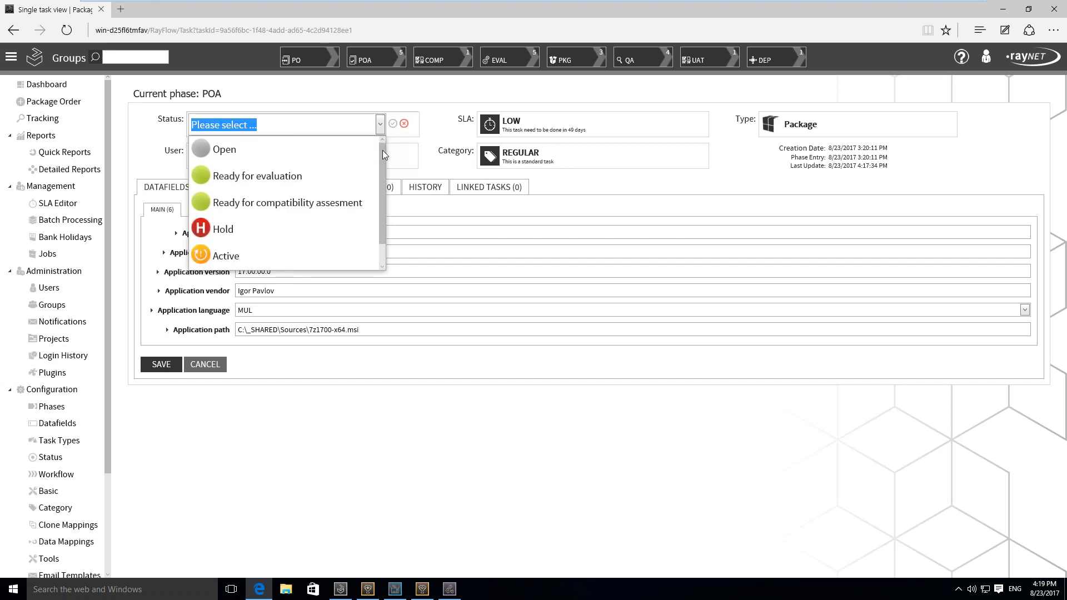
{"action": "left_click_drag", "start_coordinate": [383, 151], "coordinate": [379, 178]}
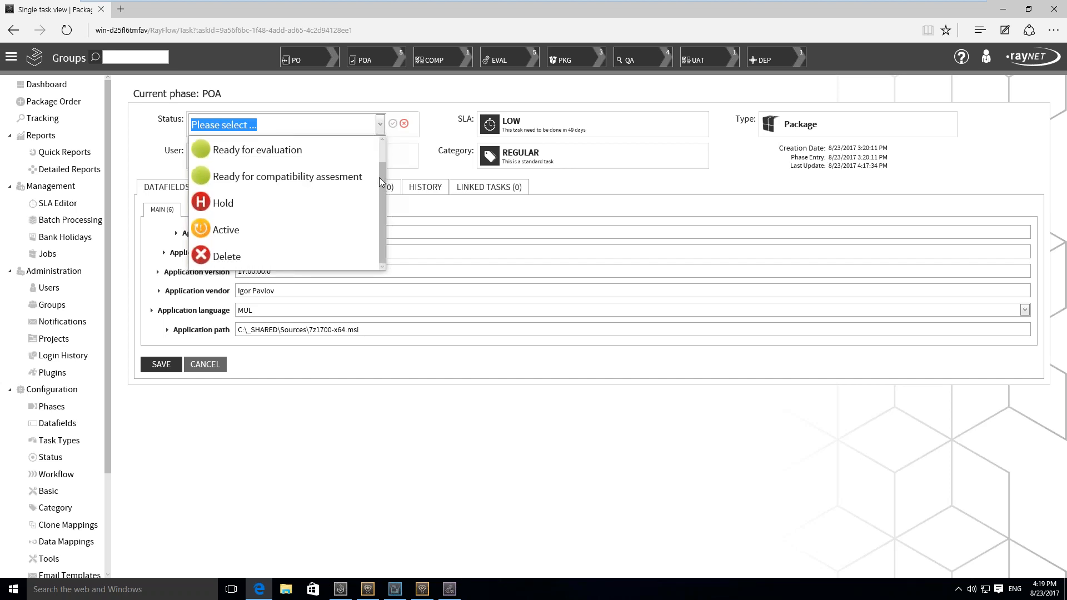
{"action": "left_click", "coordinate": [328, 174]}
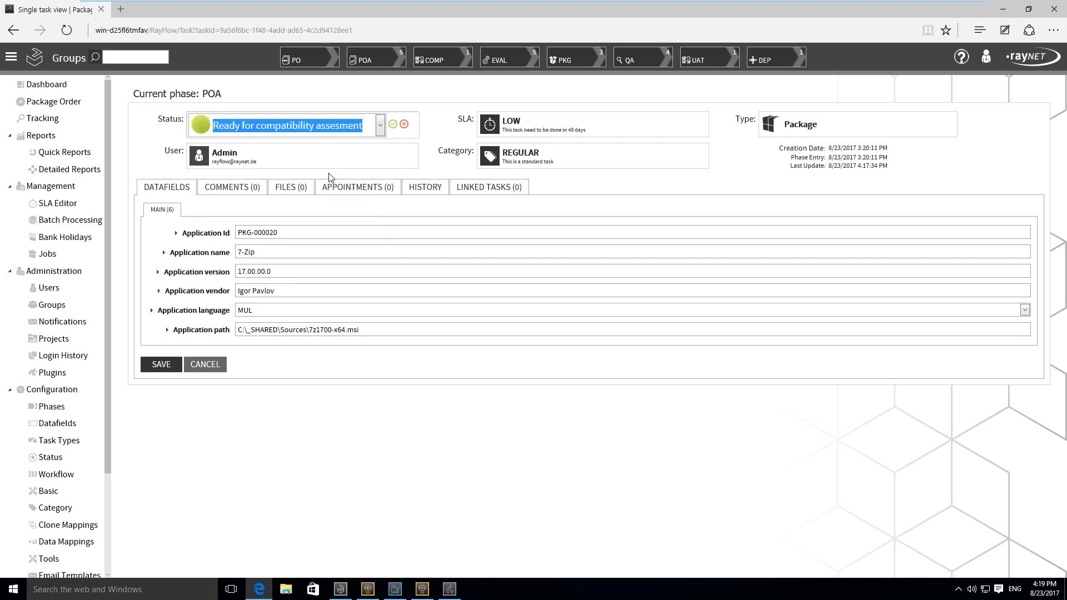
{"action": "left_click", "coordinate": [393, 124]}
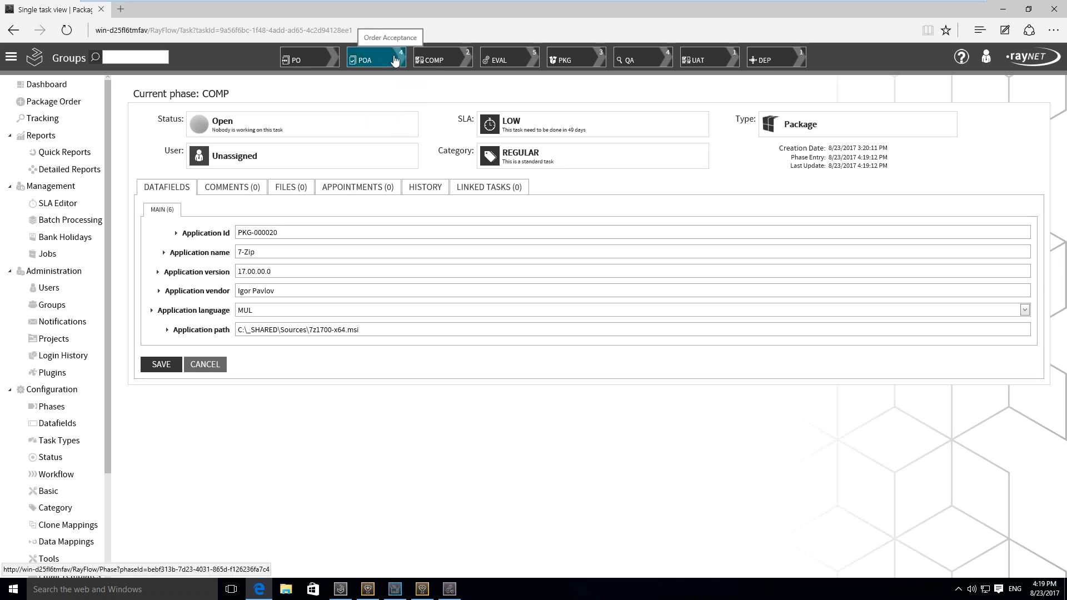
Expand the 7-Zip task in the COMP phase and set its status to Active
{"action": "left_click", "coordinate": [468, 62]}
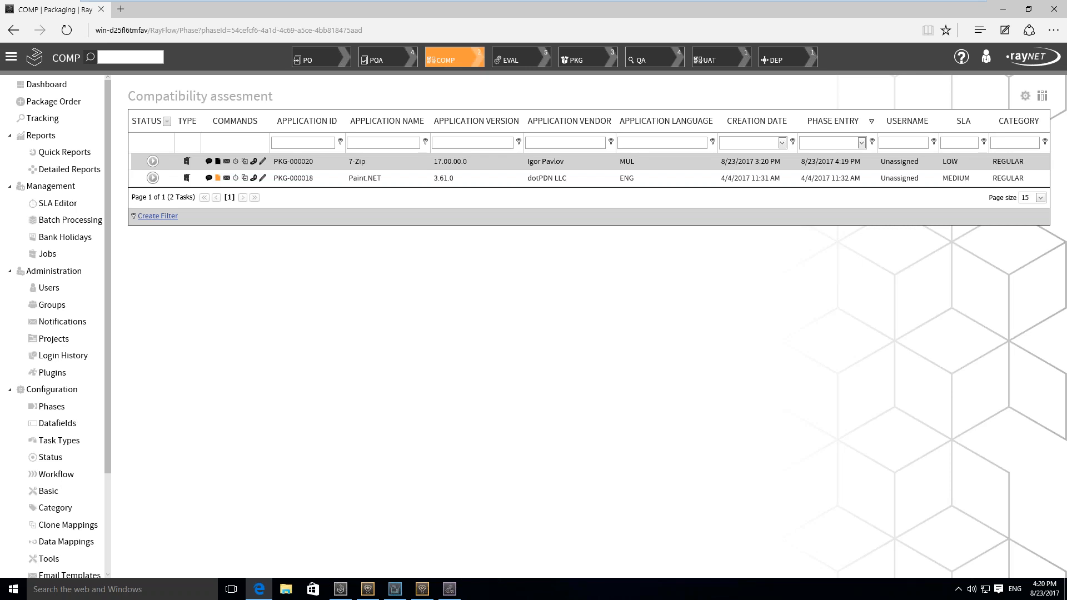
{"action": "left_click", "coordinate": [367, 162]}
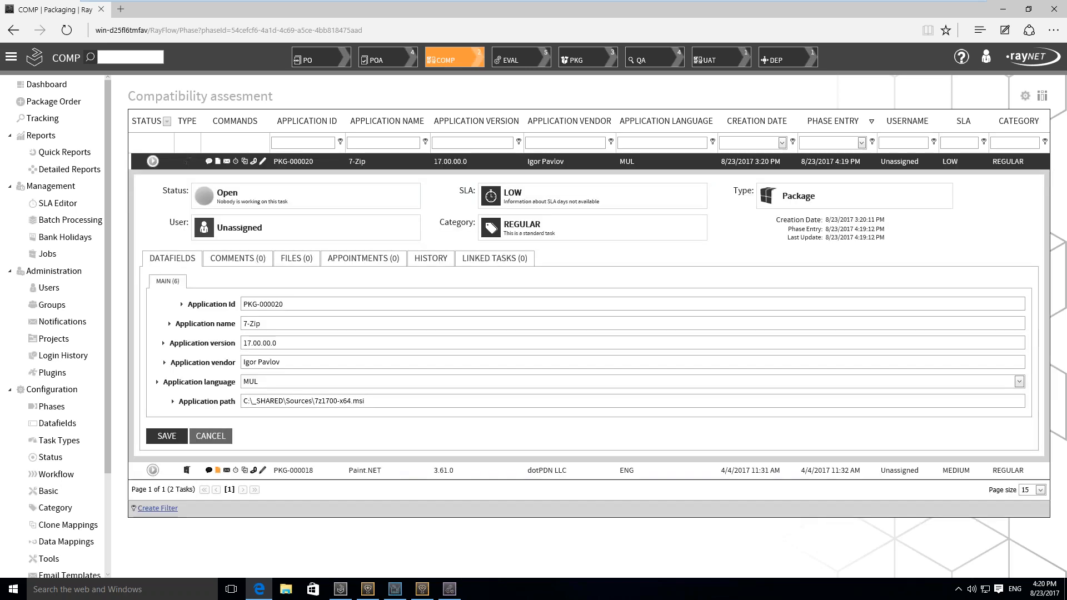
{"action": "left_click", "coordinate": [322, 202]}
{"action": "left_click", "coordinate": [322, 200]}
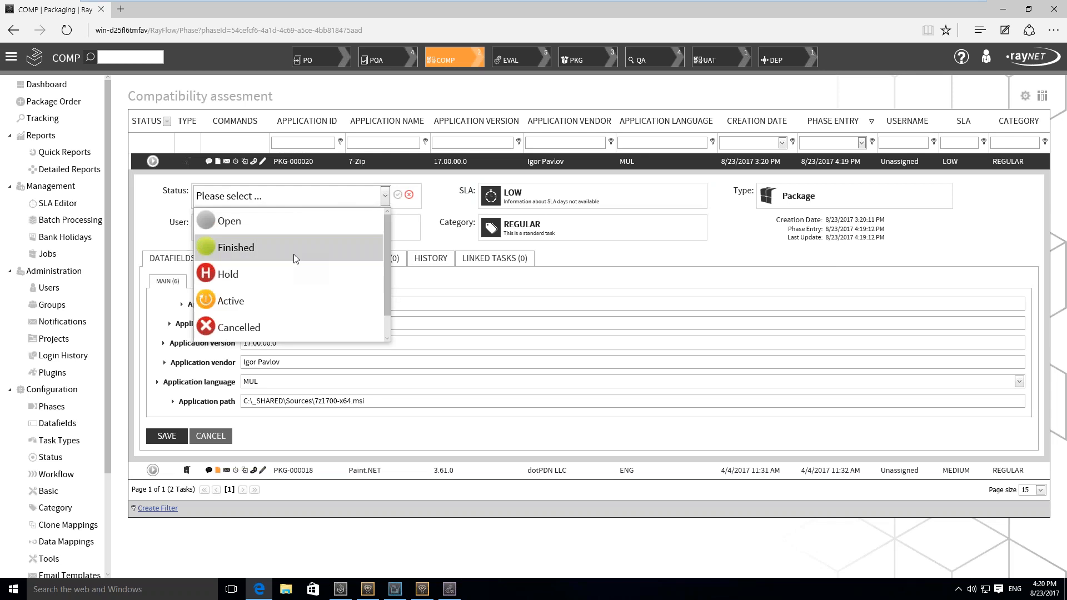
{"action": "left_click", "coordinate": [281, 305]}
{"action": "left_click", "coordinate": [398, 196]}
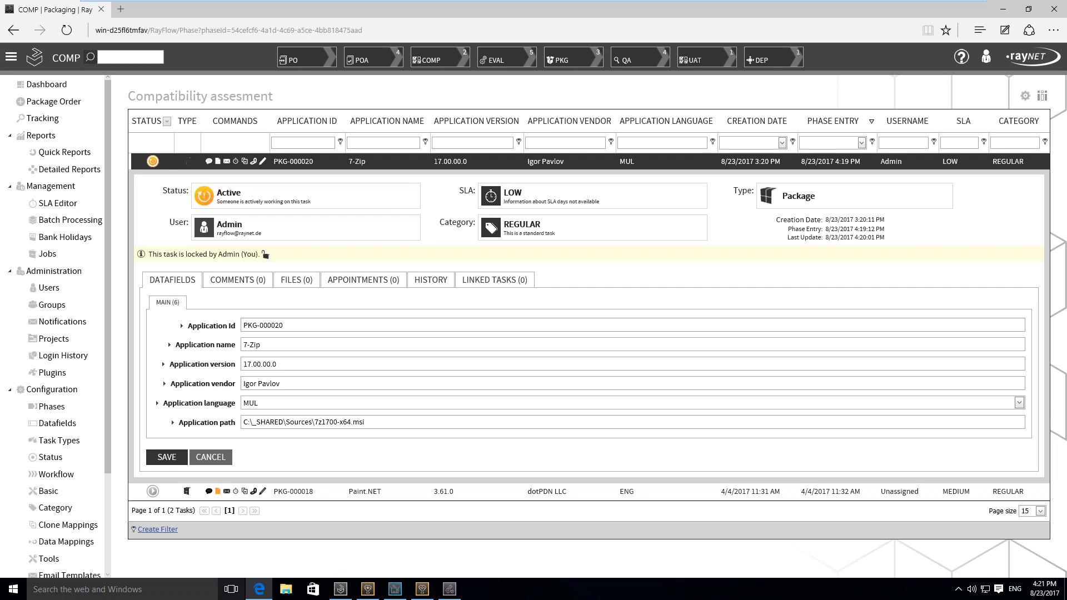
Switch to the RayFlow client, log in with the account password, dismiss the warning, and select the Packaging project
{"action": "left_click", "coordinate": [340, 589]}
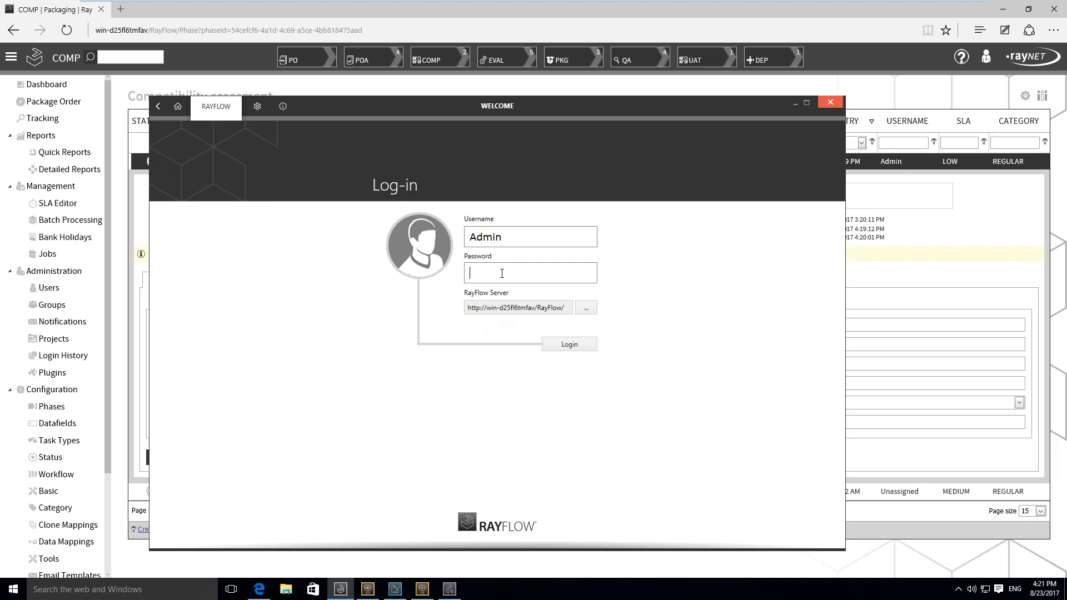
{"action": "type", "text": "password"}
{"action": "key", "text": "Return"}
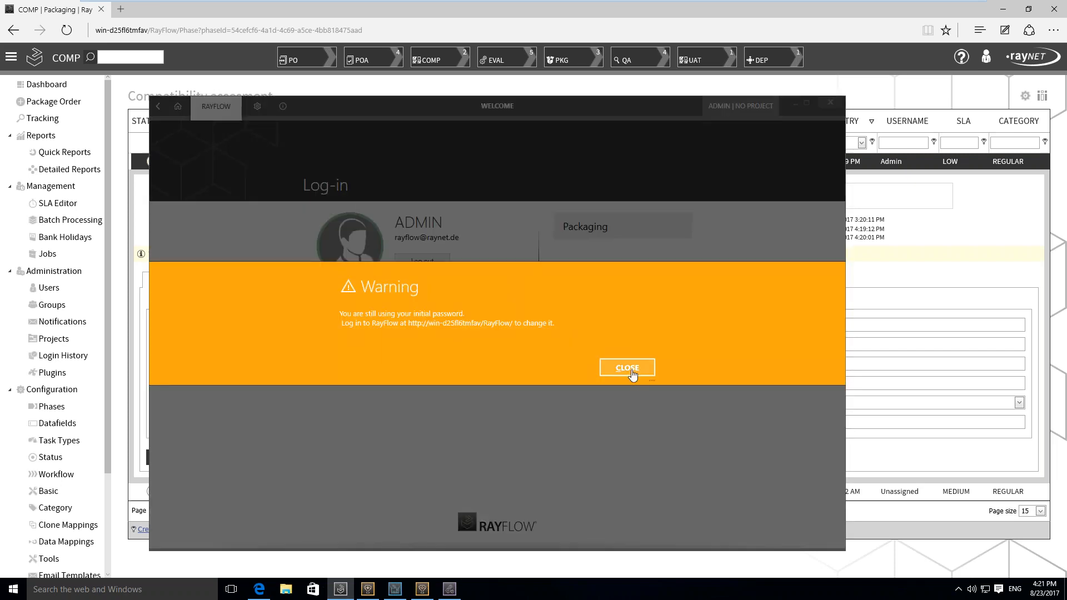
{"action": "left_click", "coordinate": [632, 370]}
{"action": "double_click", "coordinate": [608, 230]}
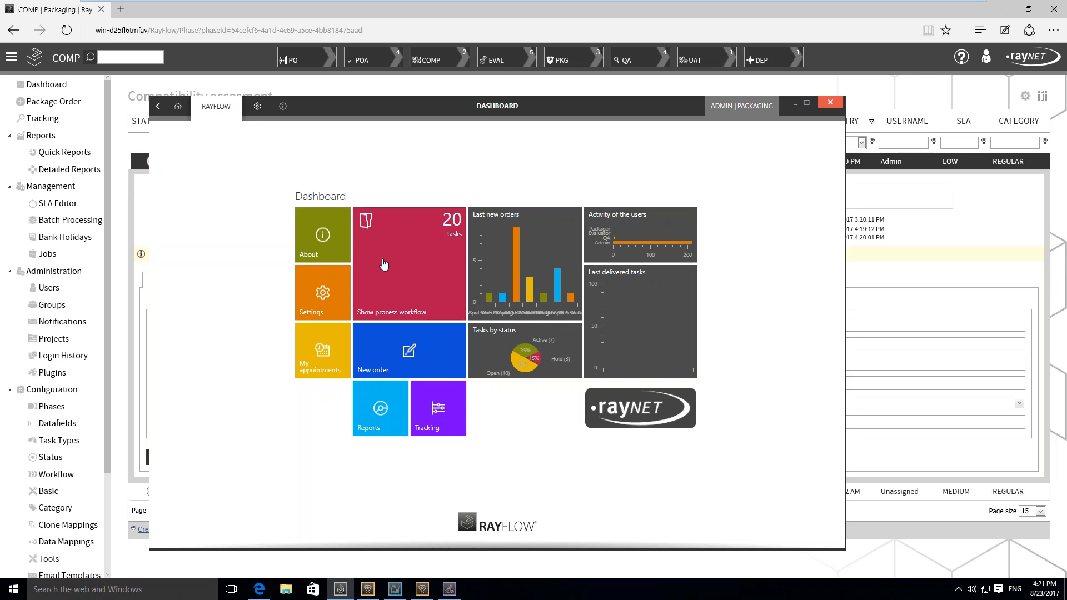
Open the COMP phase's task list from the process workflow and maximize the client window
{"action": "left_click", "coordinate": [383, 264]}
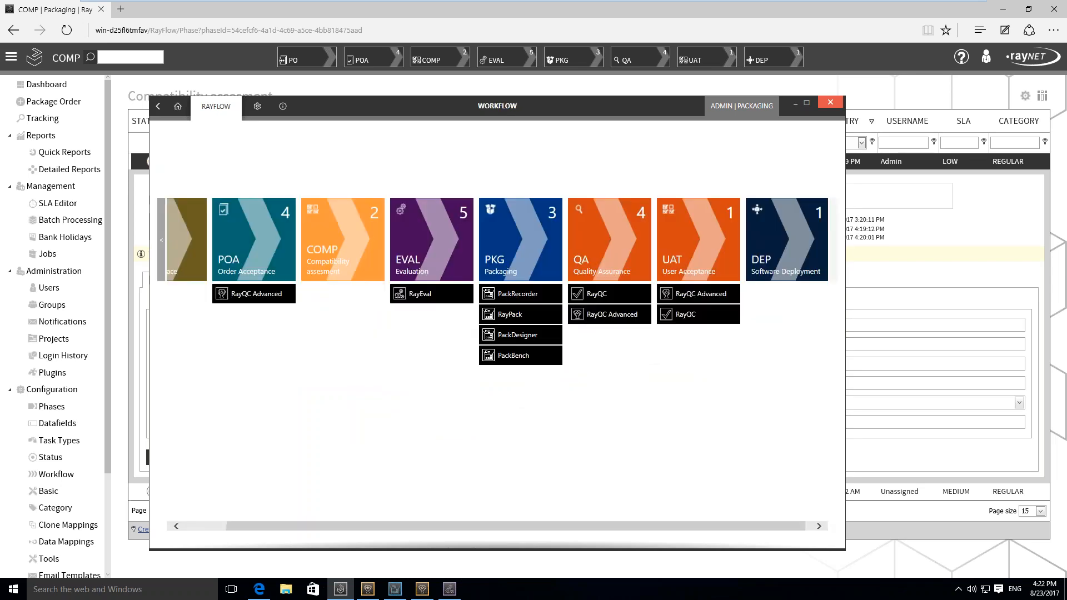
{"action": "left_click", "coordinate": [358, 247]}
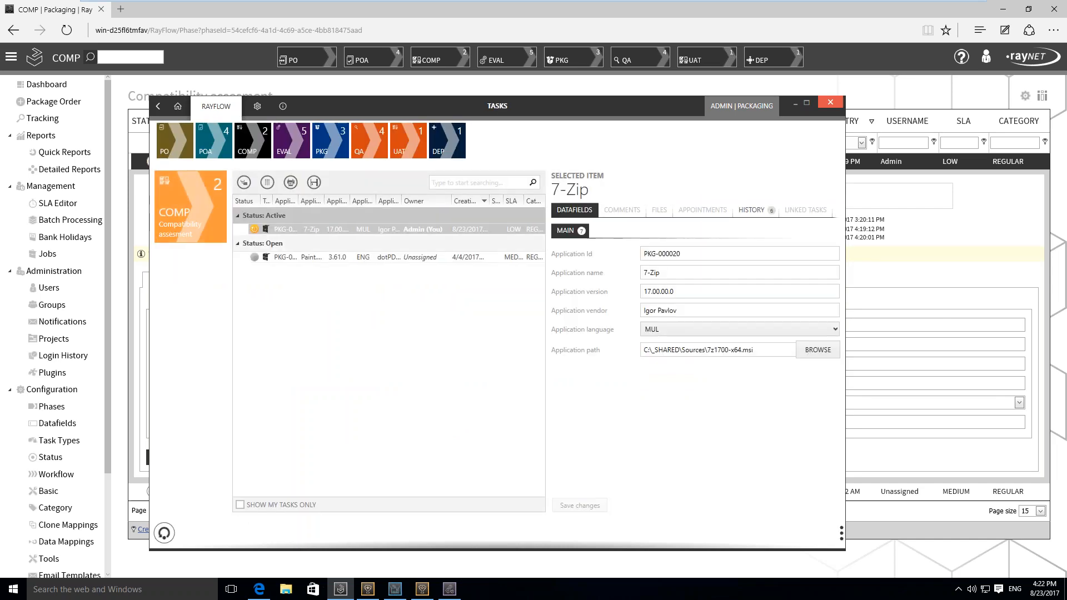
{"action": "left_click", "coordinate": [807, 104]}
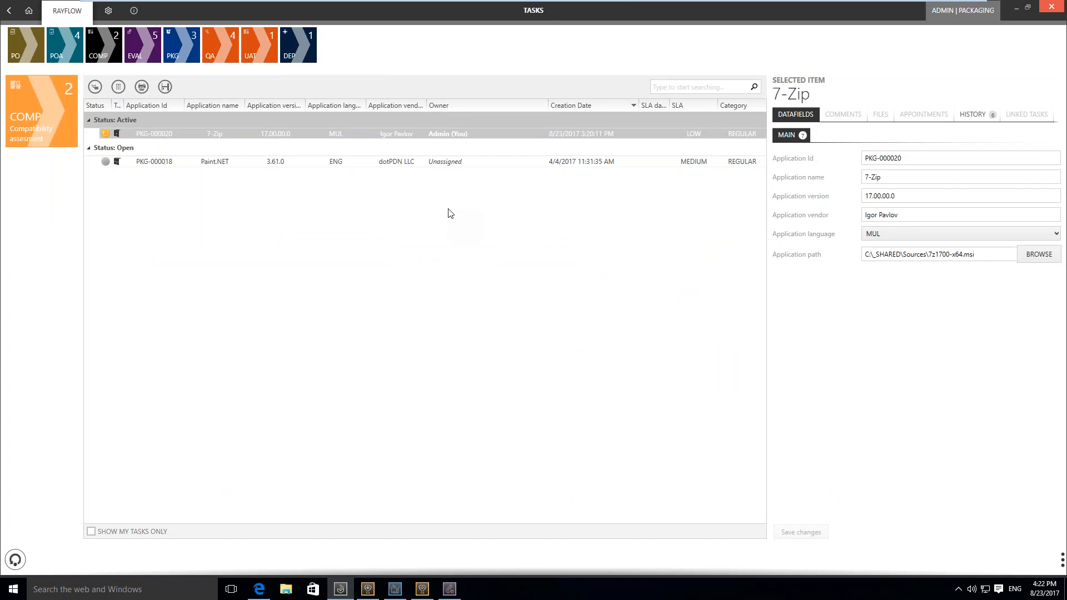
Test the 7-Zip task PKG-000020 for Win 10 compatibility and refresh the COMP task list
{"action": "left_click", "coordinate": [472, 135]}
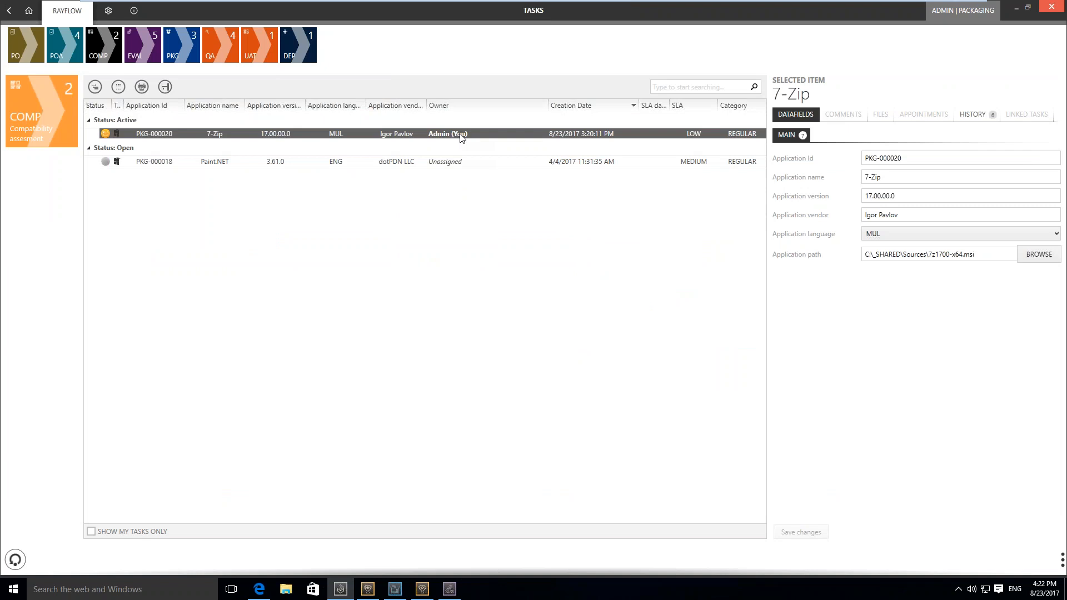
{"action": "right_click", "coordinate": [460, 135]}
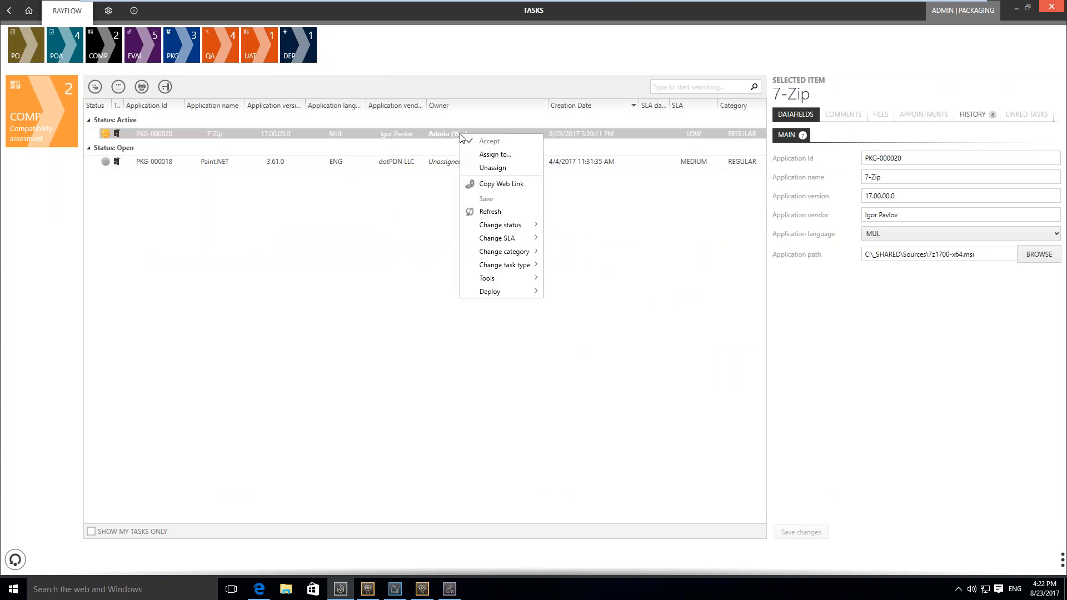
{"action": "mouse_move", "coordinate": [496, 285]}
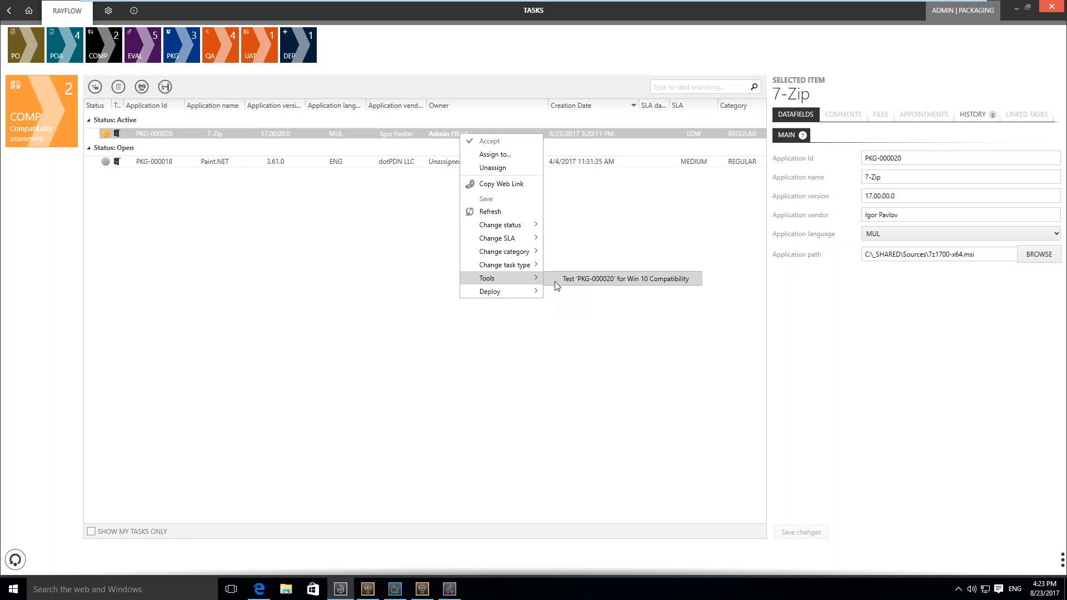
{"action": "left_click", "coordinate": [555, 281]}
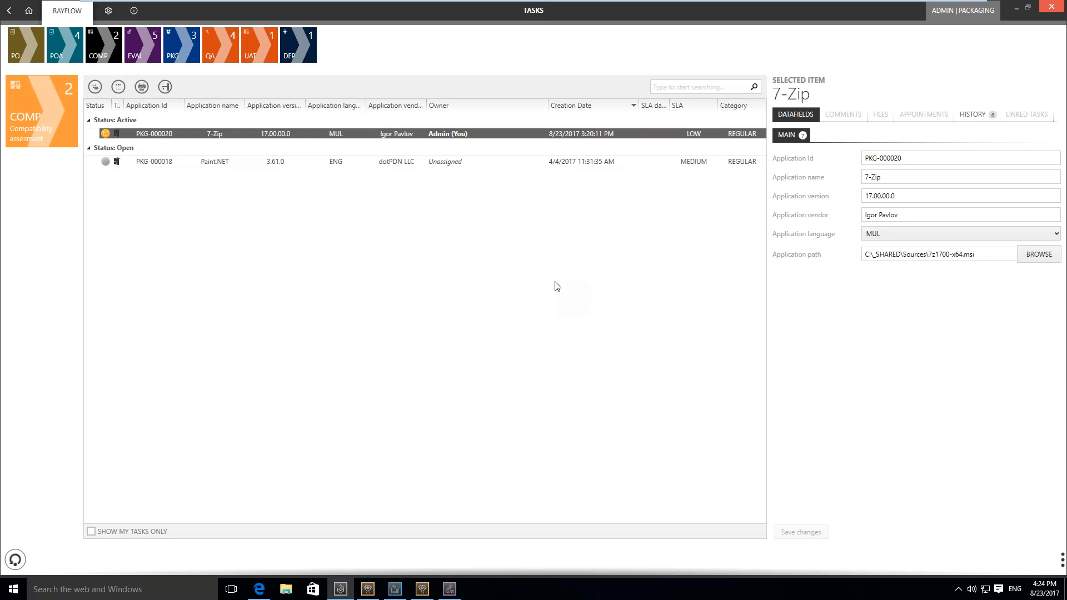
{"action": "left_click", "coordinate": [8, 562]}
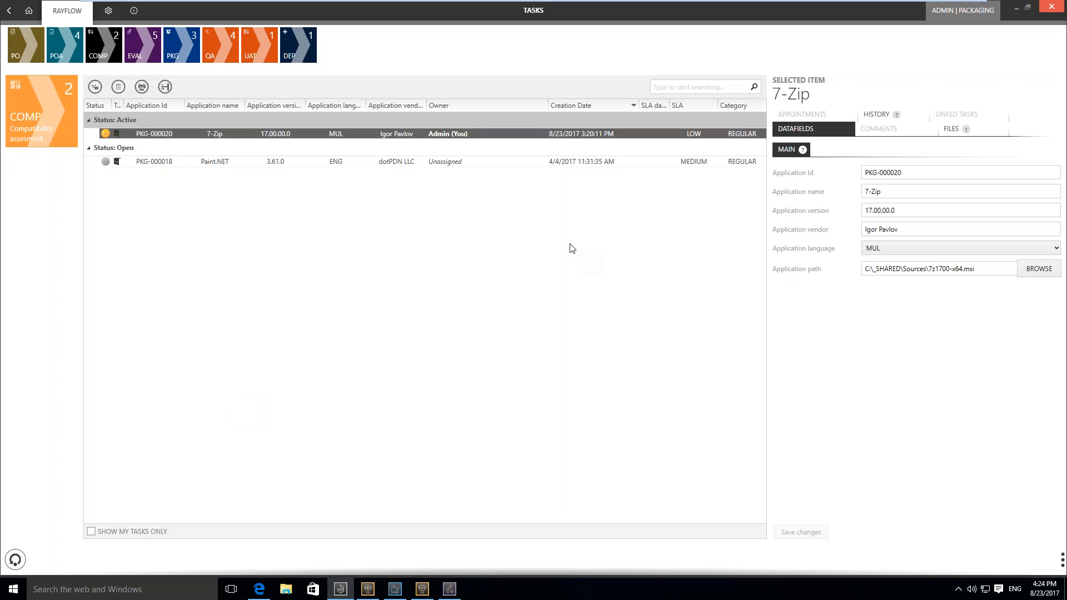
Open Report_20170823_162408.pdf from the 7-Zip task's files, review its summary and System Readiness Tests, and close the browser
{"action": "left_click", "coordinate": [964, 131]}
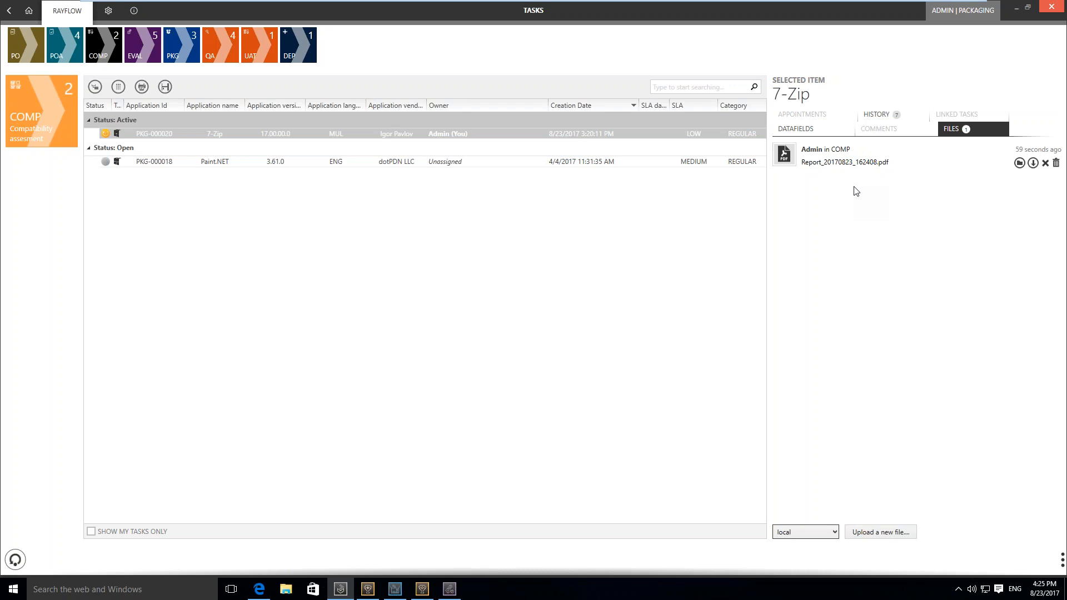
{"action": "left_click", "coordinate": [1021, 164]}
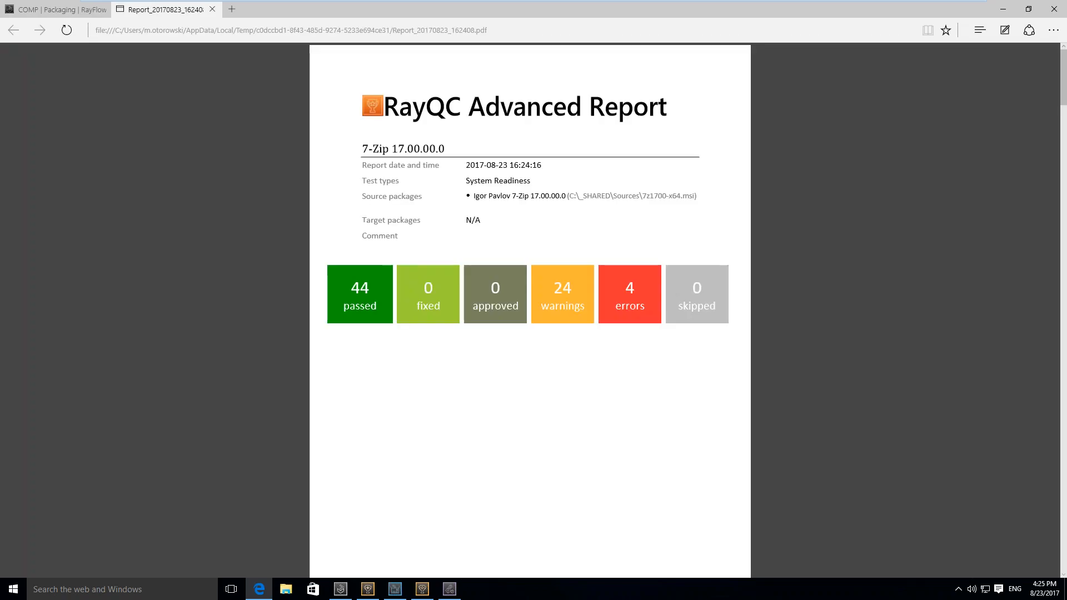
{"action": "scroll", "coordinate": [530, 311], "scroll_direction": "down", "scroll_amount": 3}
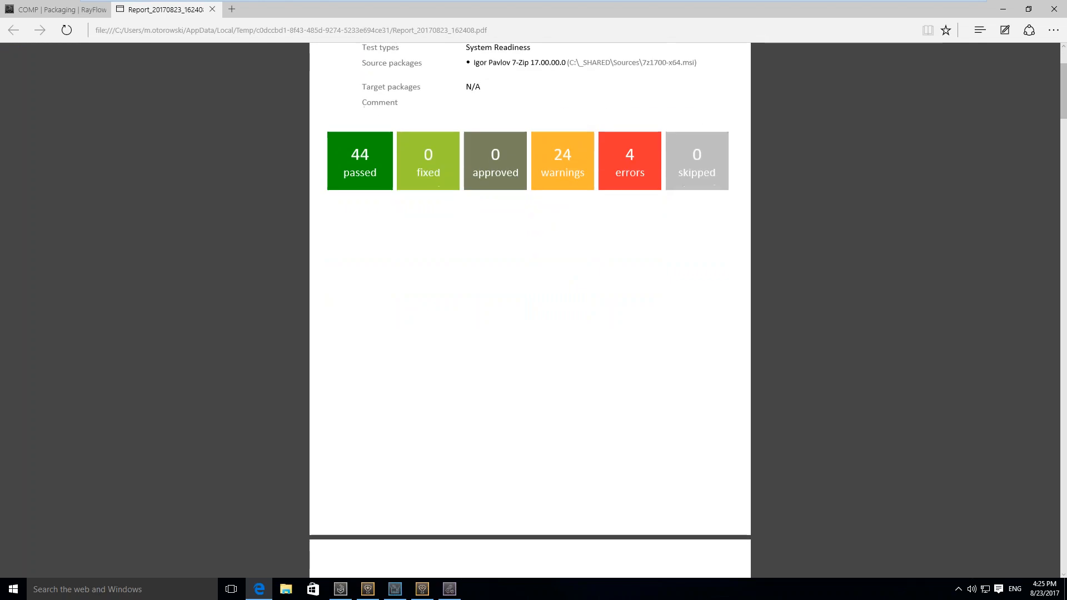
{"action": "scroll", "coordinate": [530, 312], "scroll_direction": "down", "scroll_amount": 5}
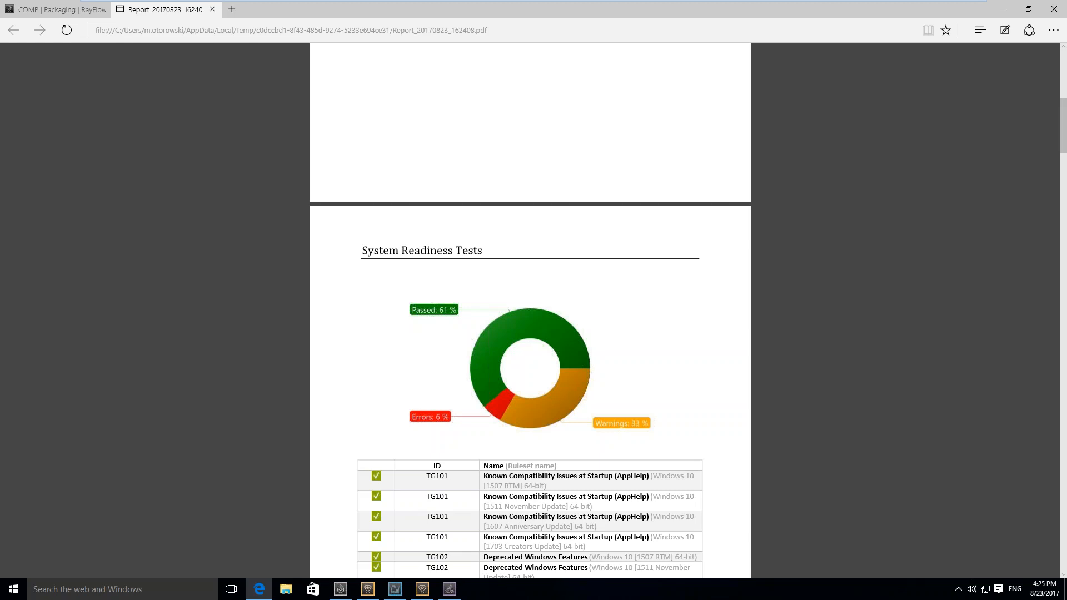
{"action": "scroll", "coordinate": [530, 312], "scroll_direction": "up", "scroll_amount": 1}
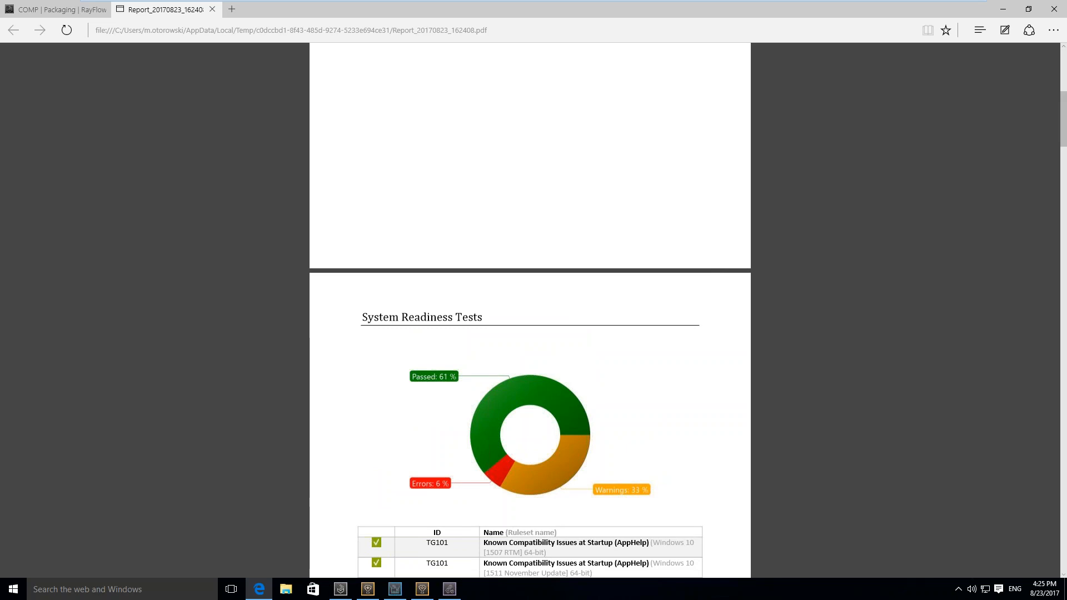
{"action": "scroll", "coordinate": [530, 311], "scroll_direction": "down", "scroll_amount": 5}
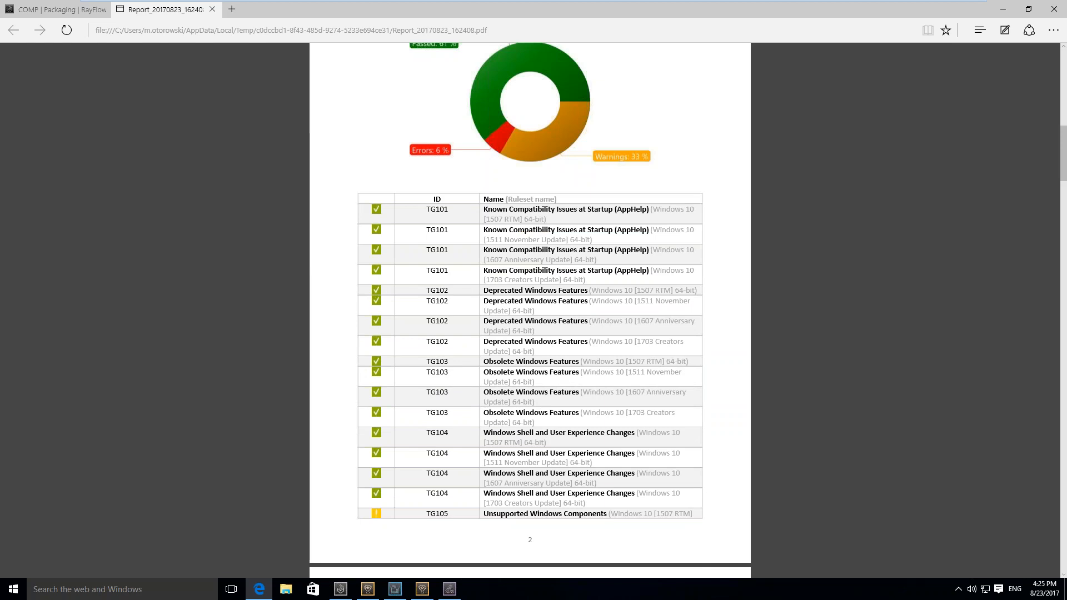
{"action": "scroll", "coordinate": [530, 311], "scroll_direction": "up", "scroll_amount": 1}
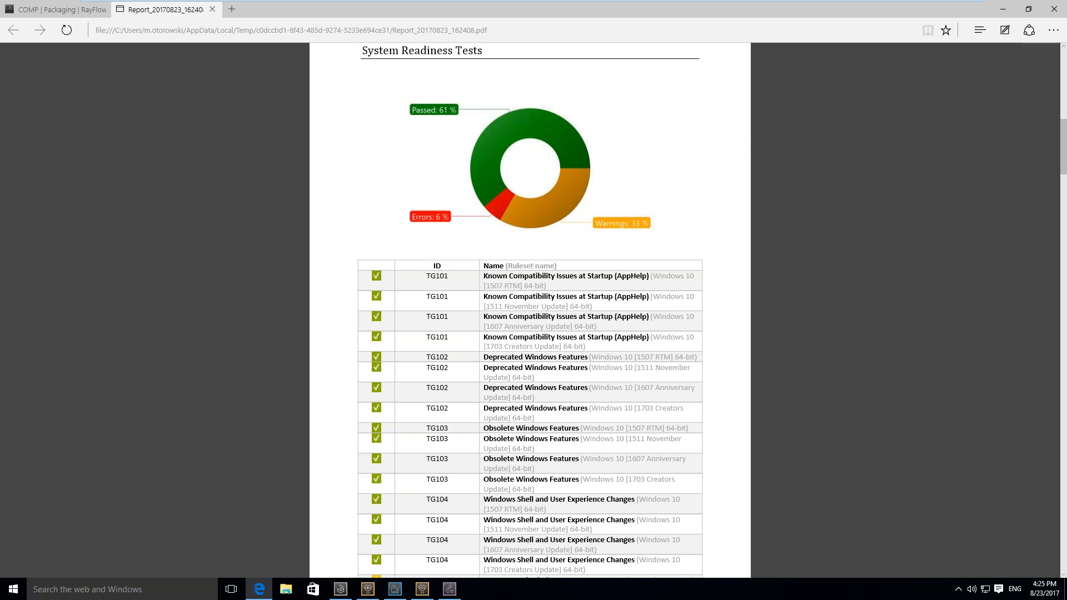
{"action": "scroll", "coordinate": [530, 311], "scroll_direction": "up", "scroll_amount": 10}
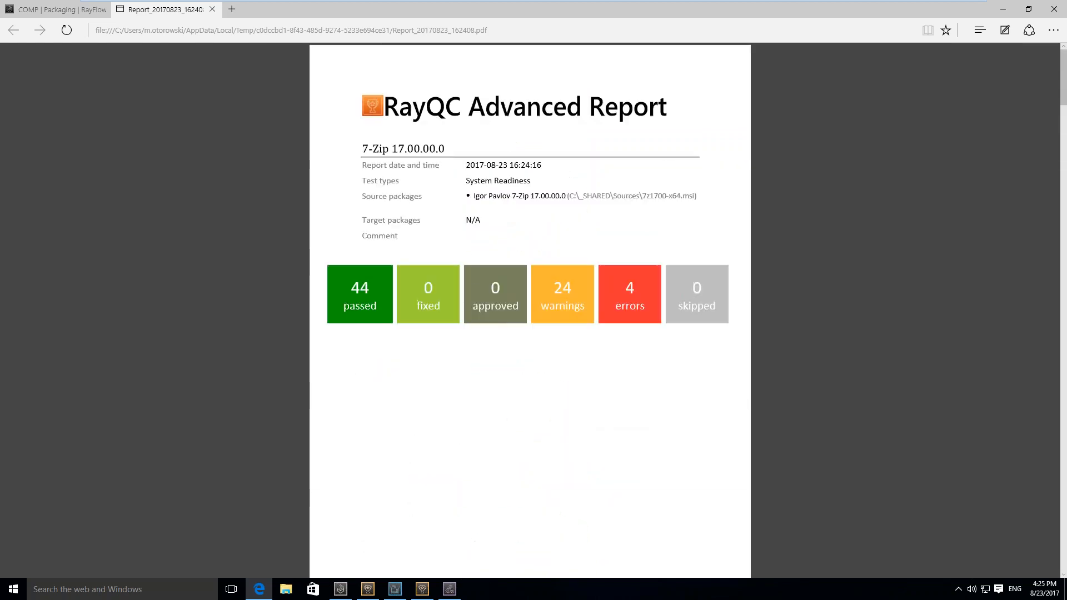
{"action": "key", "text": "alt+F4"}
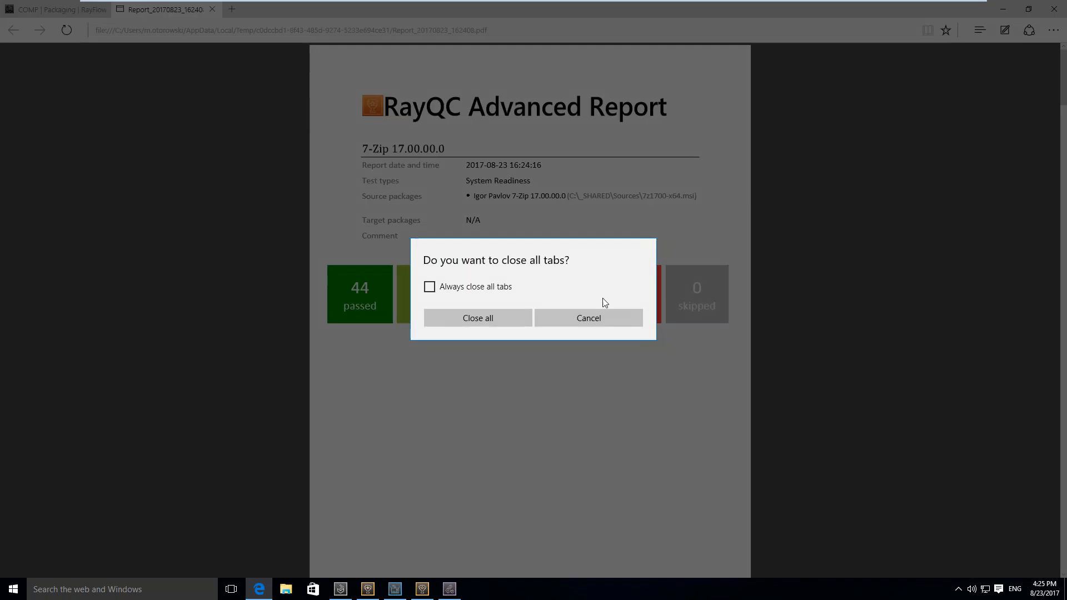
{"action": "left_click", "coordinate": [501, 316]}
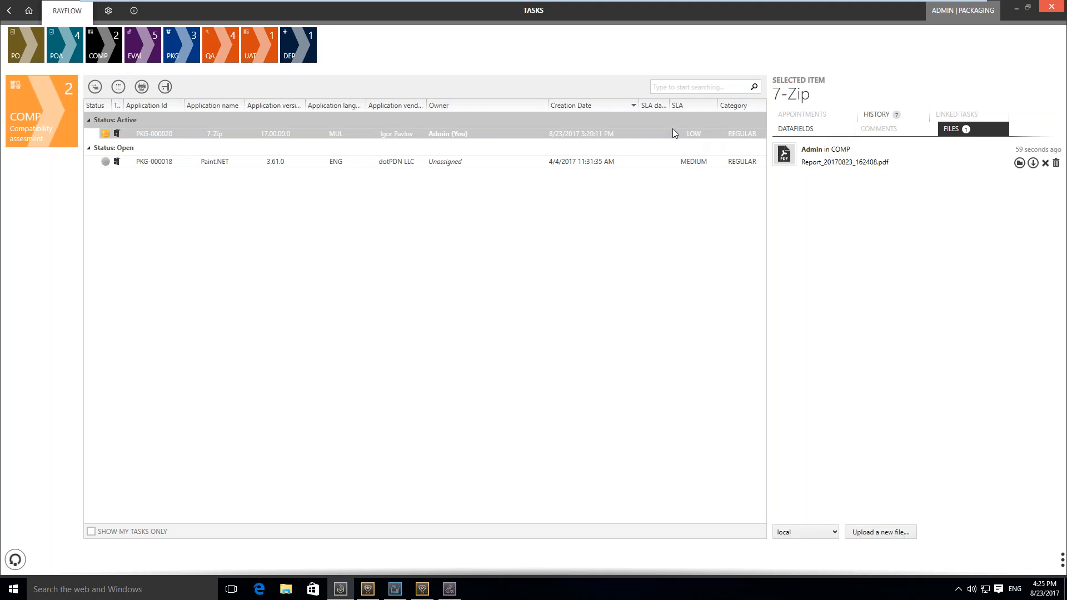
Change the 7-Zip task's status to Finished in the COMP phase
{"action": "right_click", "coordinate": [643, 139]}
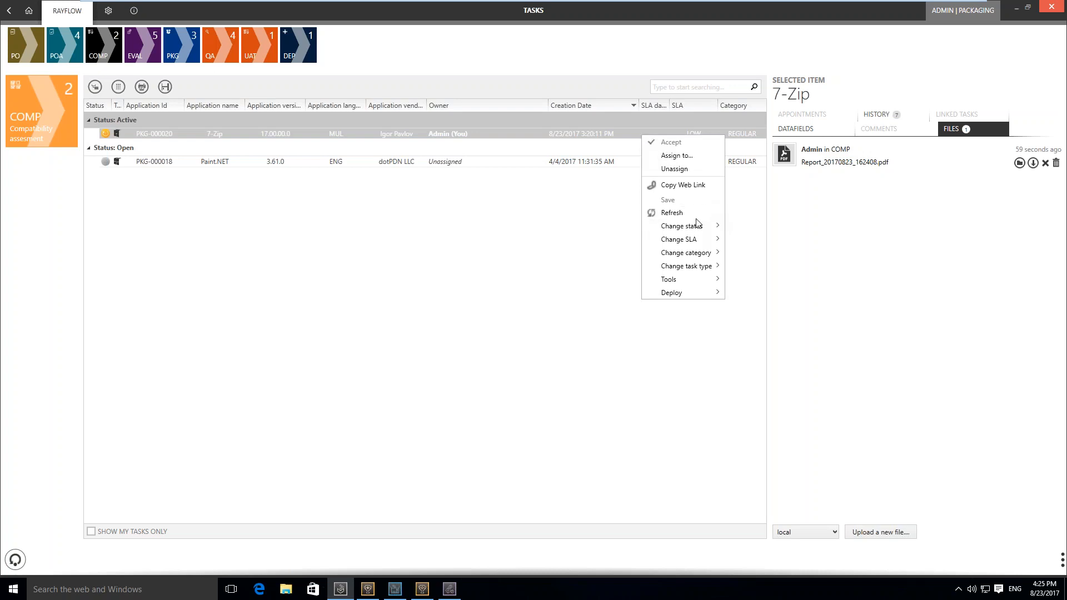
{"action": "mouse_move", "coordinate": [698, 227]}
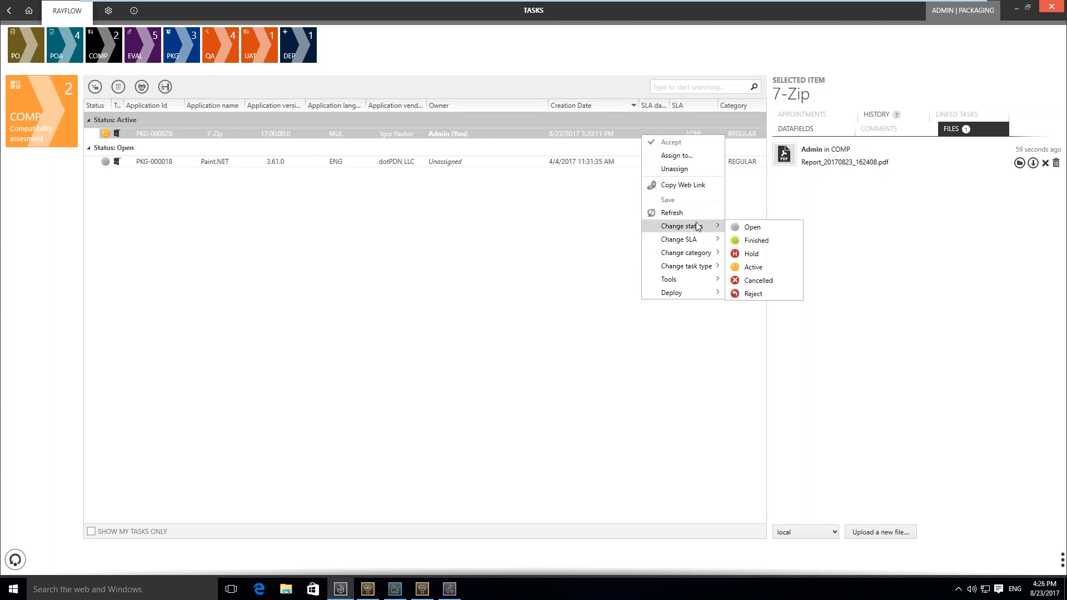
{"action": "left_click", "coordinate": [759, 241]}
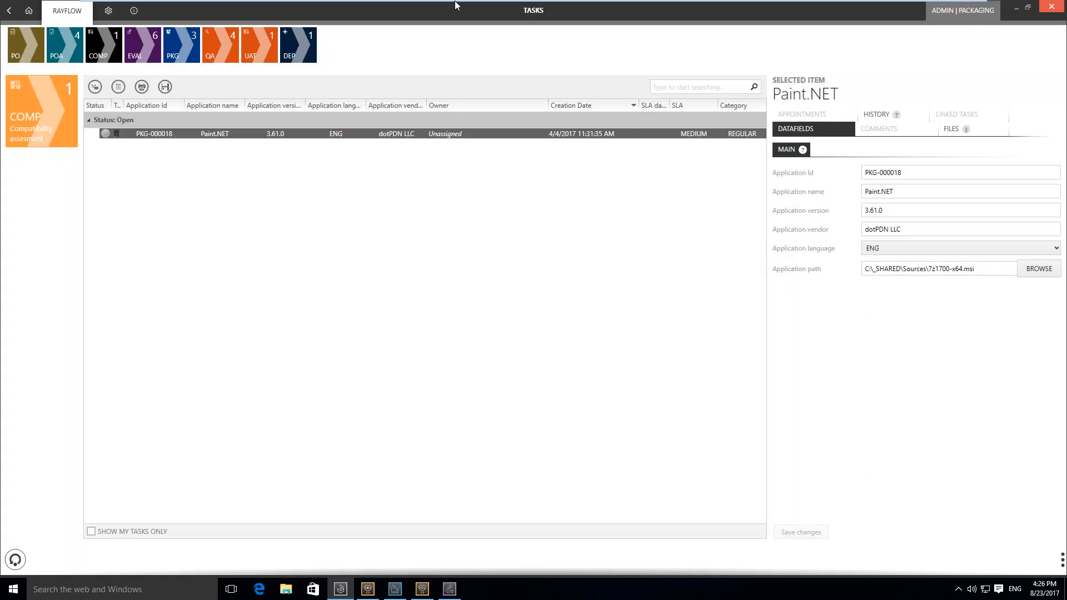
Accept the 7-Zip task in the EVAL phase and display its history
{"action": "left_click", "coordinate": [143, 45]}
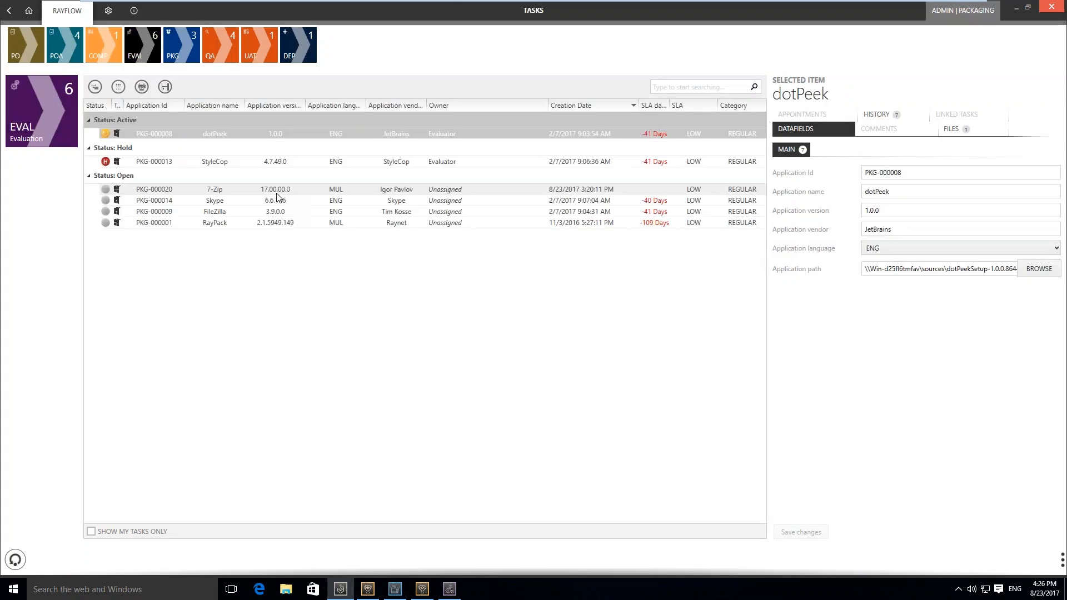
{"action": "left_click", "coordinate": [256, 191]}
{"action": "right_click", "coordinate": [257, 192]}
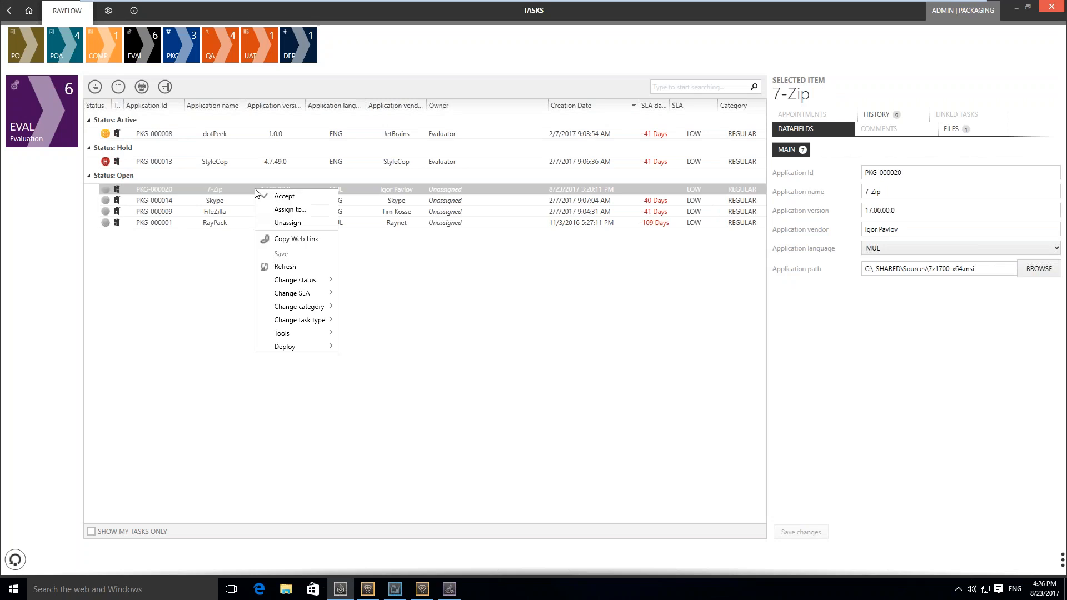
{"action": "left_click", "coordinate": [284, 199]}
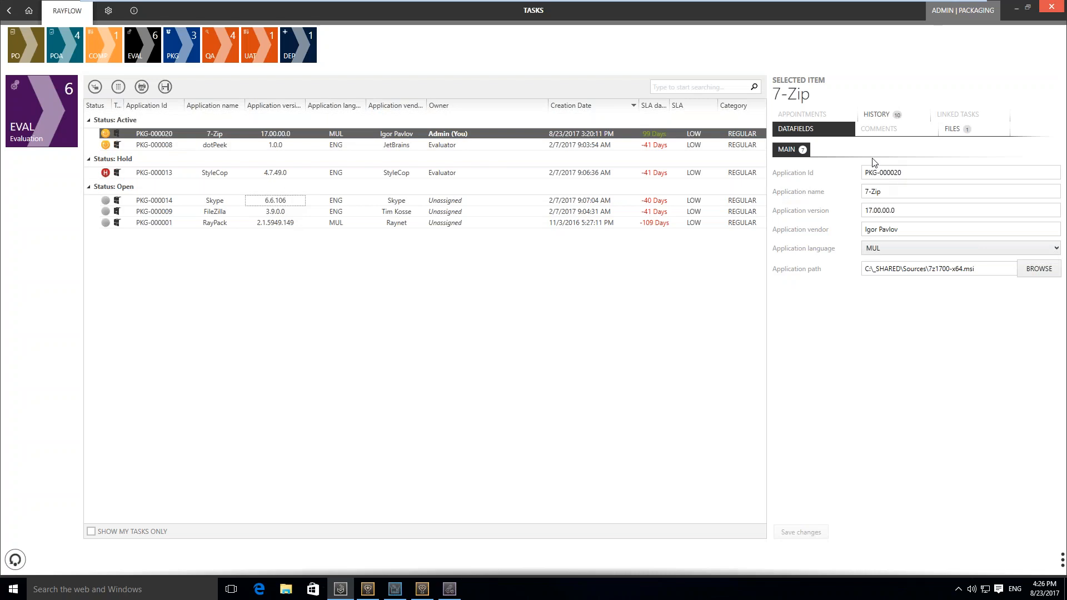
{"action": "left_click", "coordinate": [891, 116]}
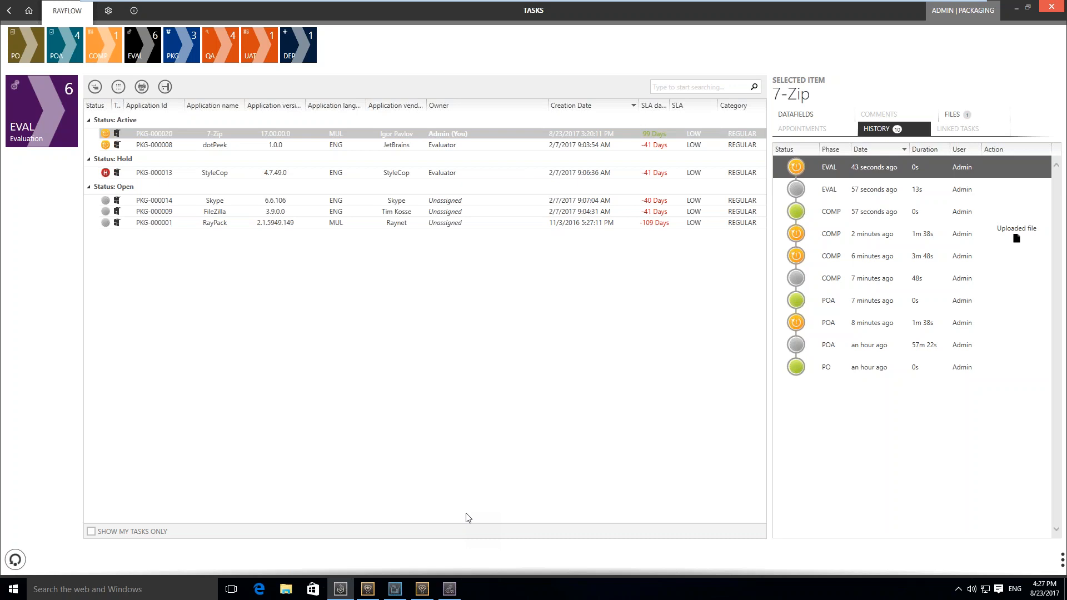
Switch to RayEval, view the available types of new project, and close the window
{"action": "left_click", "coordinate": [450, 592]}
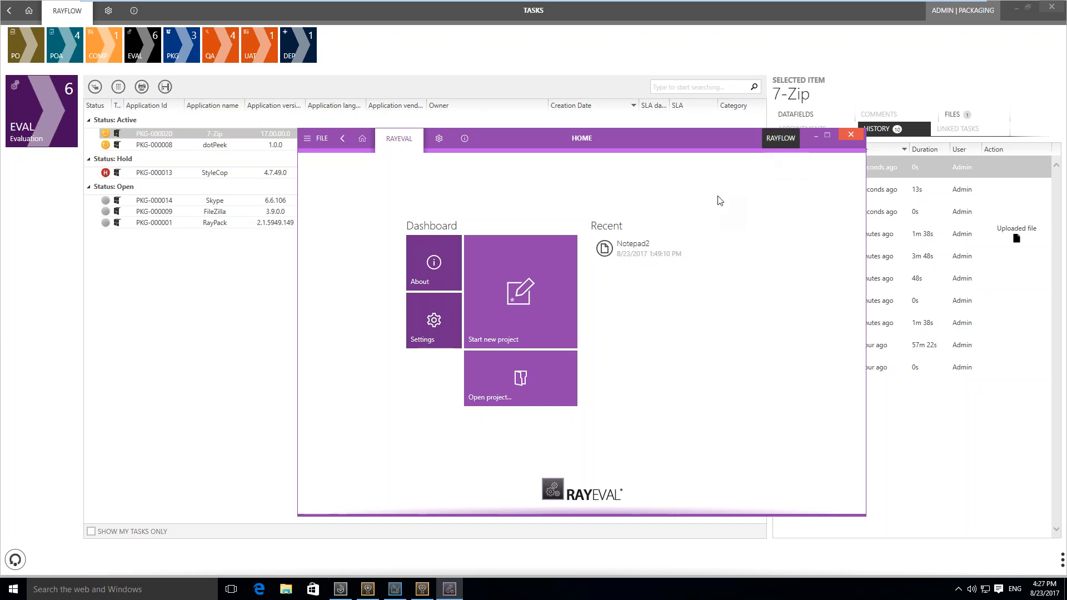
{"action": "left_click", "coordinate": [511, 313]}
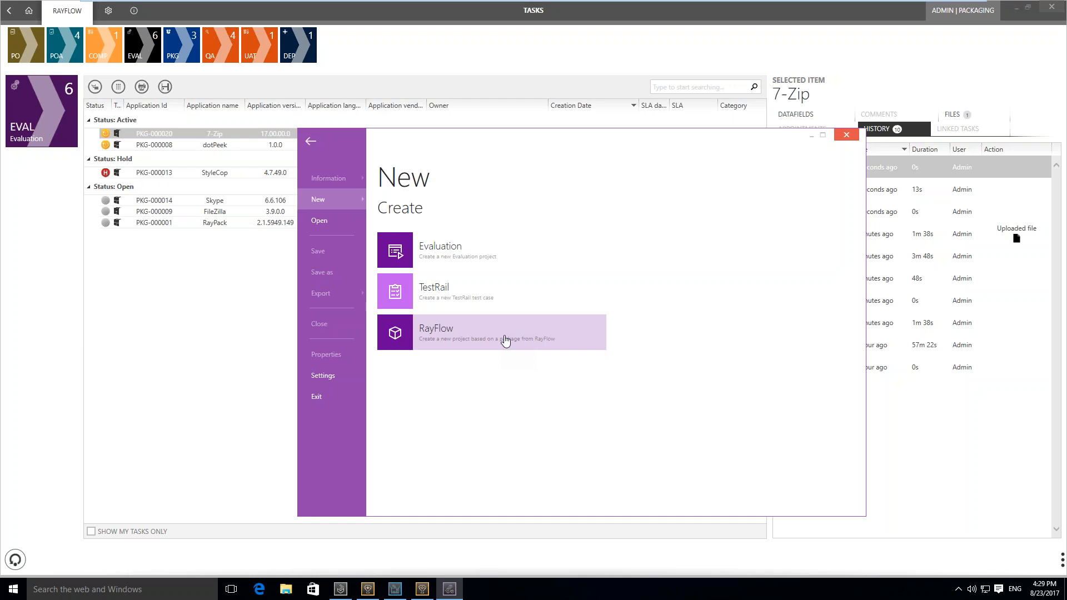
{"action": "left_click", "coordinate": [846, 135]}
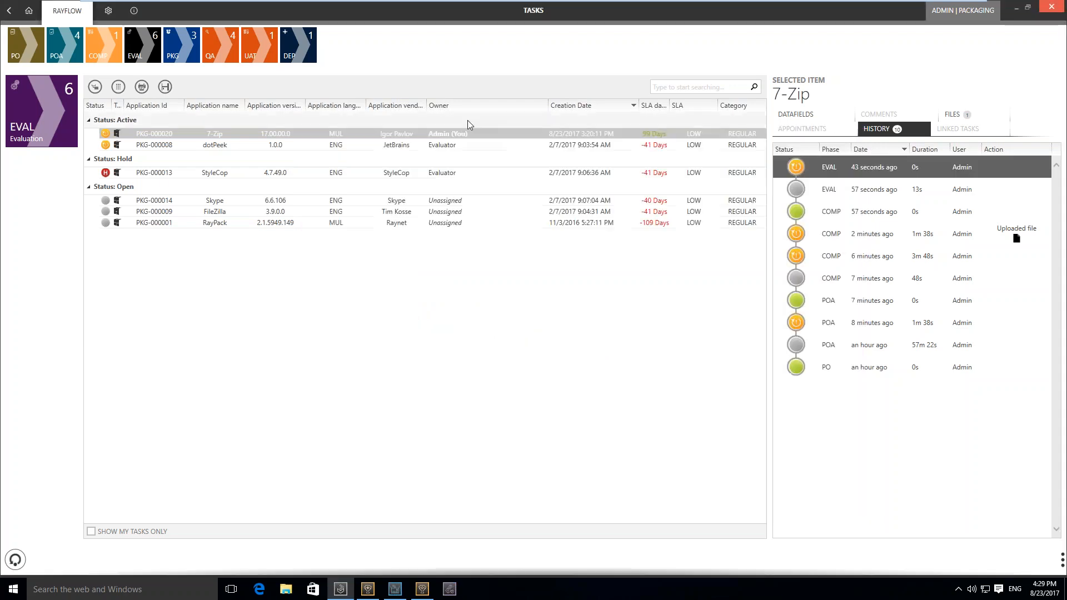
Run the 7-Zip task PKG-000020 in RayEval and move the evaluation window so its whole content fits on screen
{"action": "right_click", "coordinate": [381, 136]}
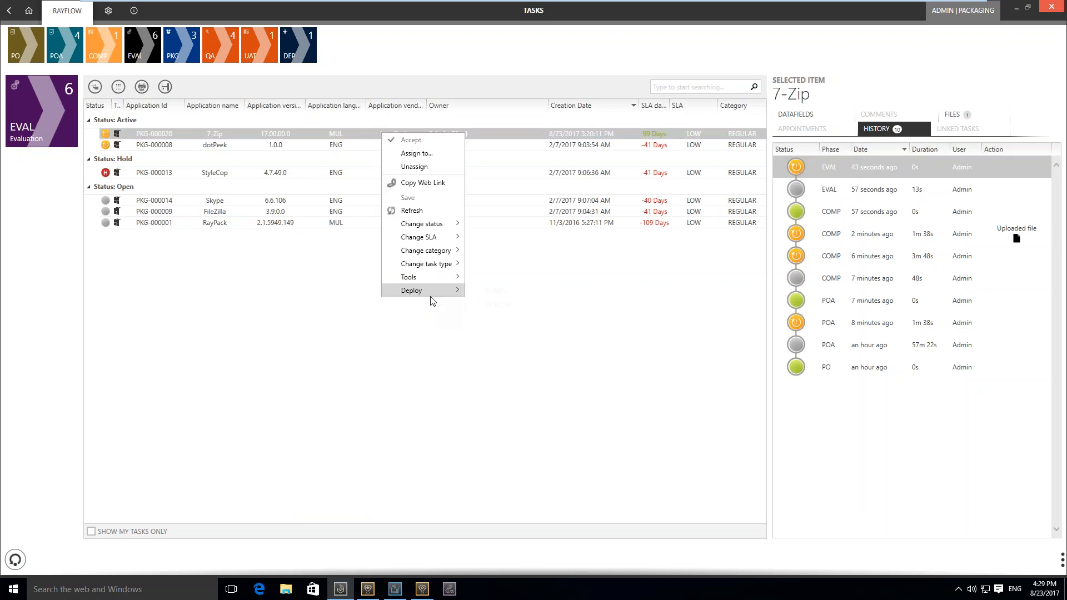
{"action": "mouse_move", "coordinate": [435, 280]}
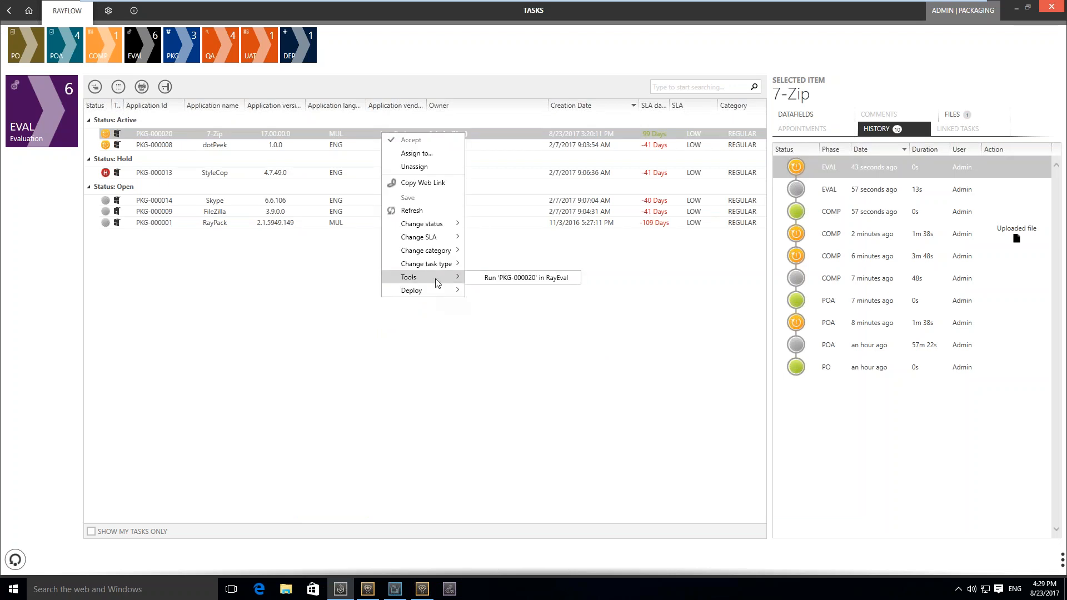
{"action": "left_click", "coordinate": [494, 281]}
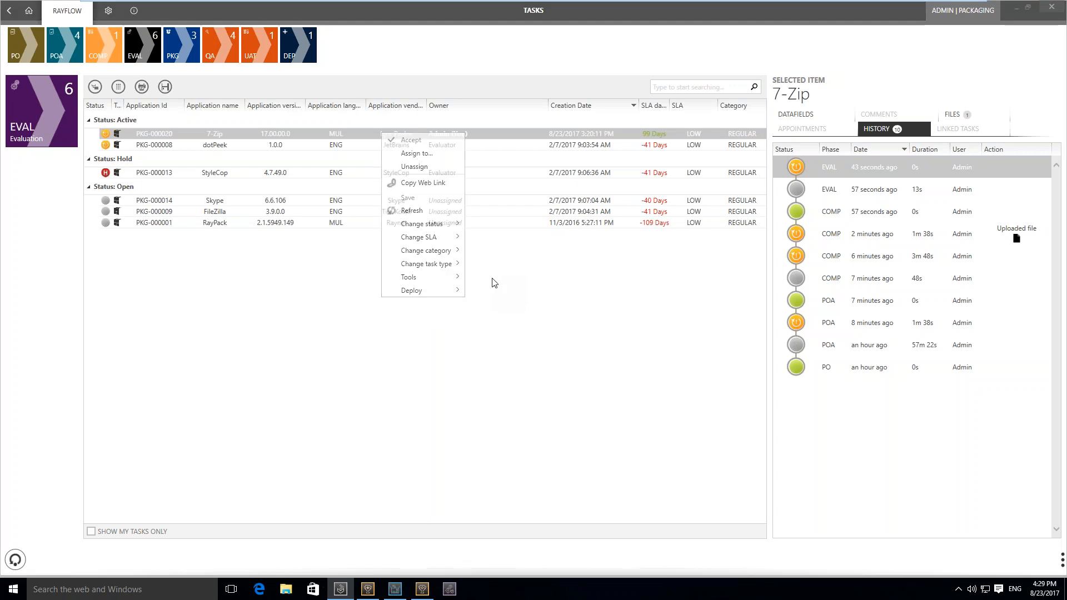
{"action": "left_click", "coordinate": [587, 320]}
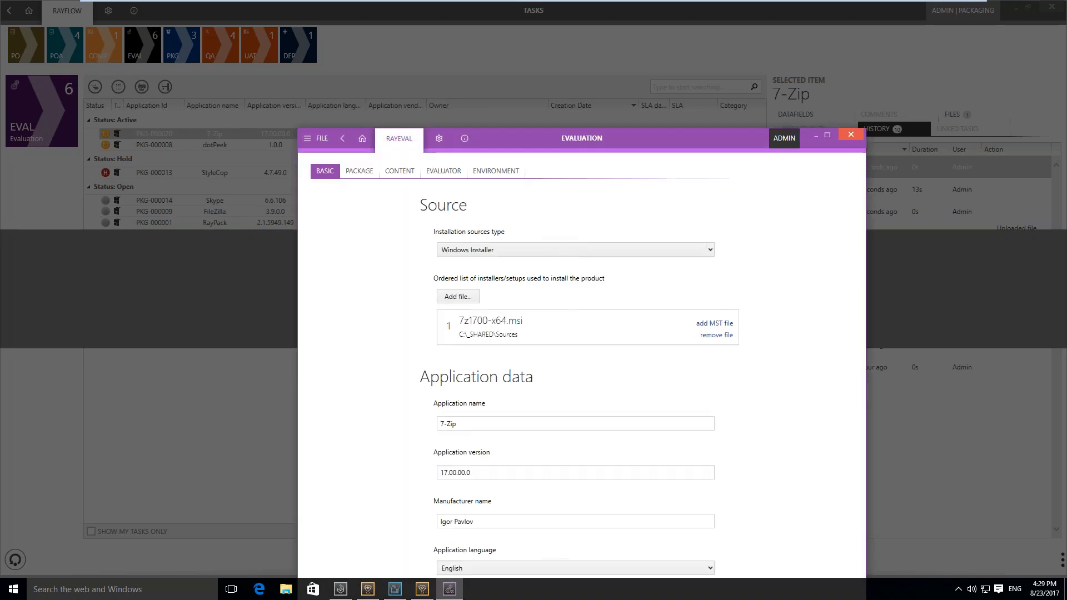
{"action": "left_click_drag", "start_coordinate": [626, 139], "coordinate": [561, 32]}
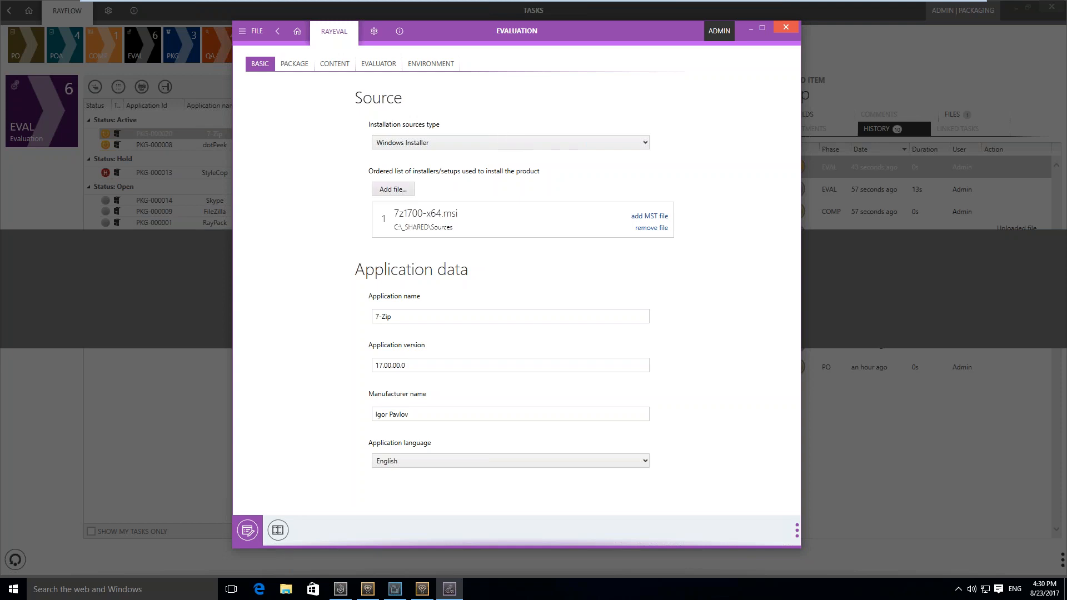
Run the 7-Zip setup from the evaluation's Installation section and capture the setup wizard's Next button as an installation step
{"action": "left_click", "coordinate": [277, 530]}
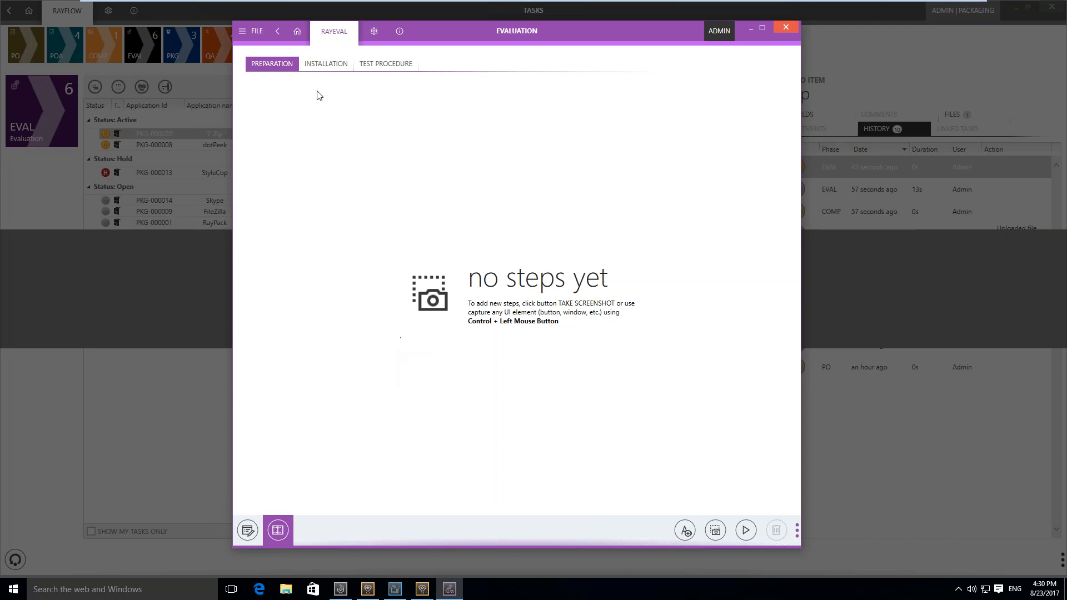
{"action": "left_click", "coordinate": [330, 66]}
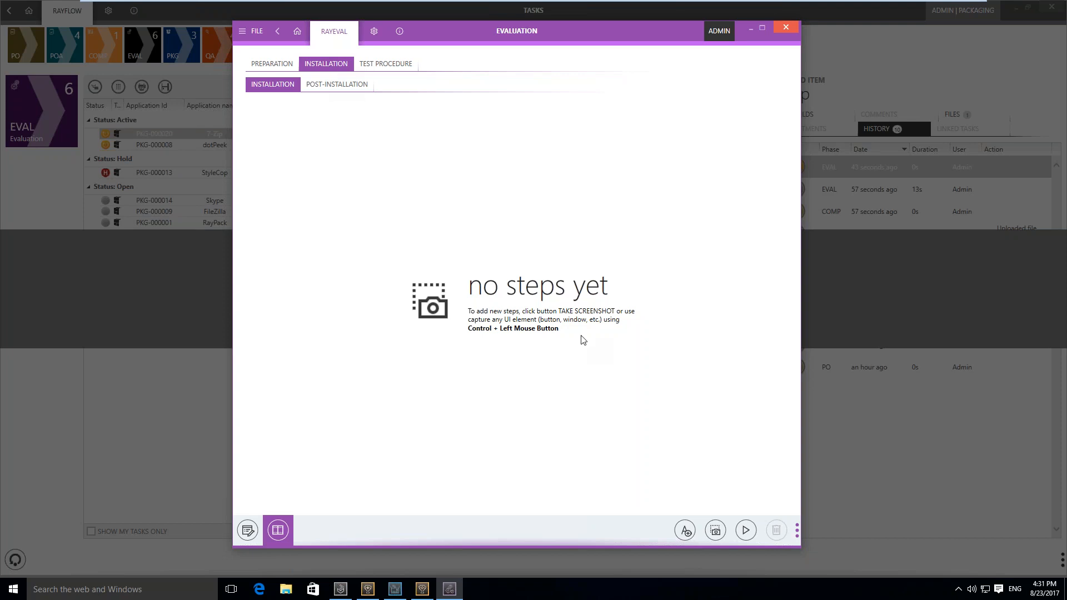
{"action": "left_click", "coordinate": [753, 527]}
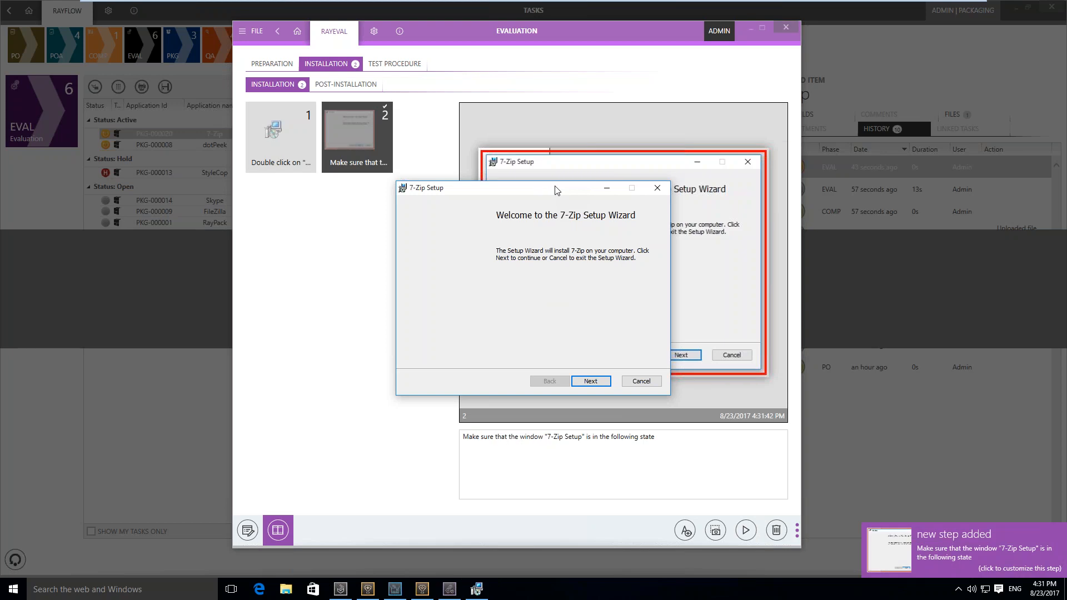
{"action": "left_click_drag", "start_coordinate": [556, 190], "coordinate": [280, 265]}
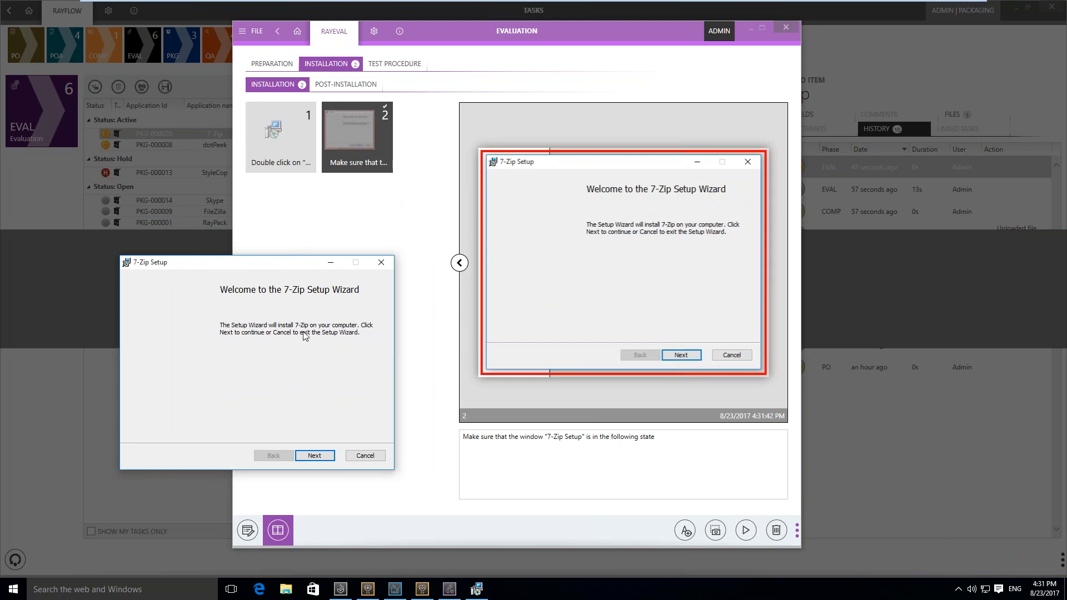
{"action": "left_click", "coordinate": [314, 456]}
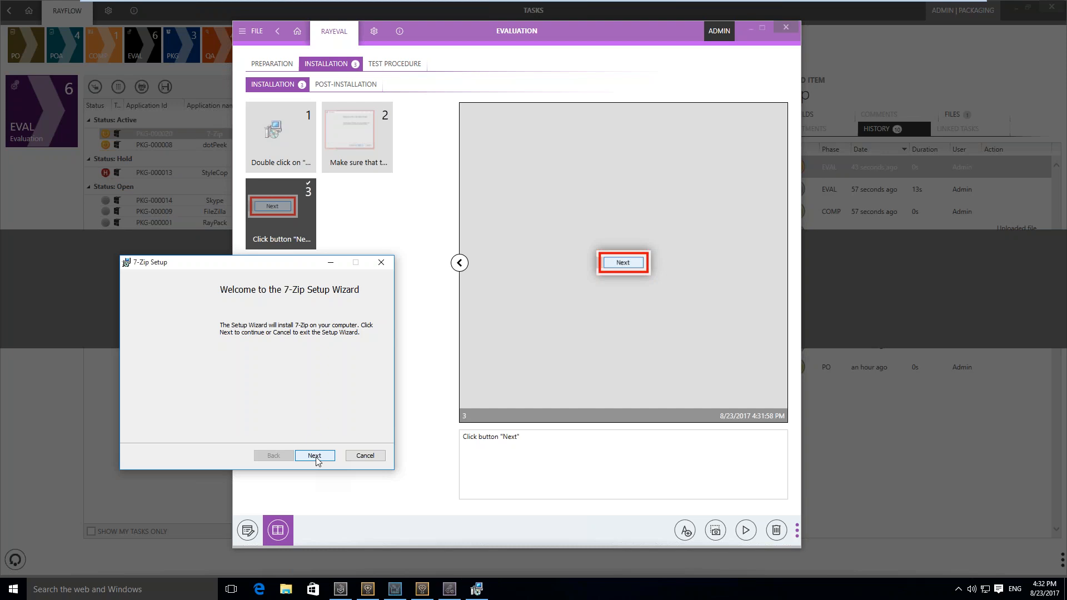
Accept the 7-Zip license terms in the setup wizard and capture the checkbox and the license agreement window as installation steps
{"action": "left_click", "coordinate": [315, 456]}
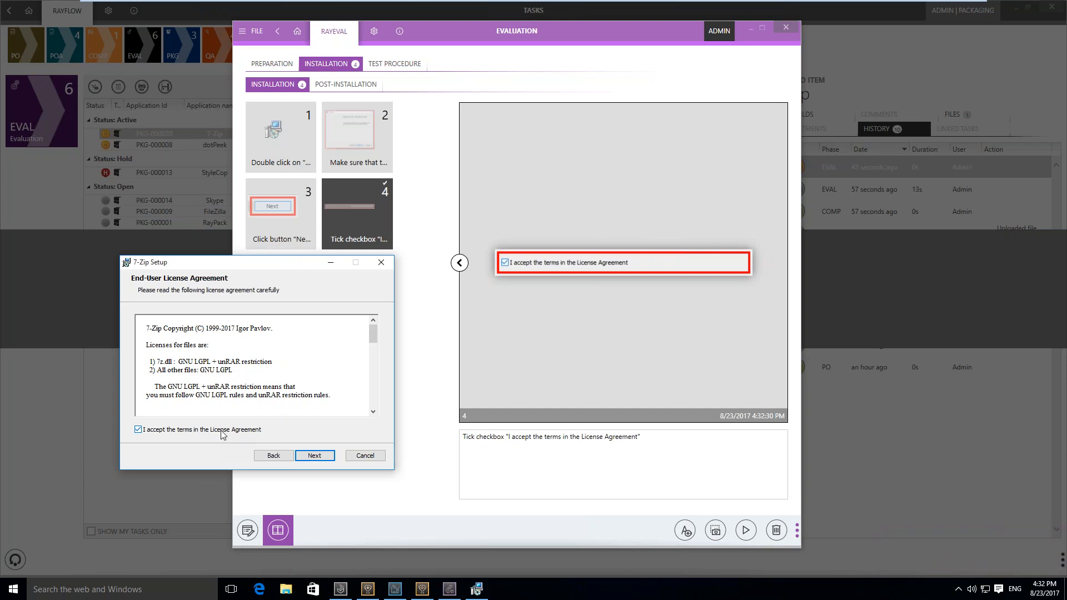
{"action": "left_click", "coordinate": [262, 263]}
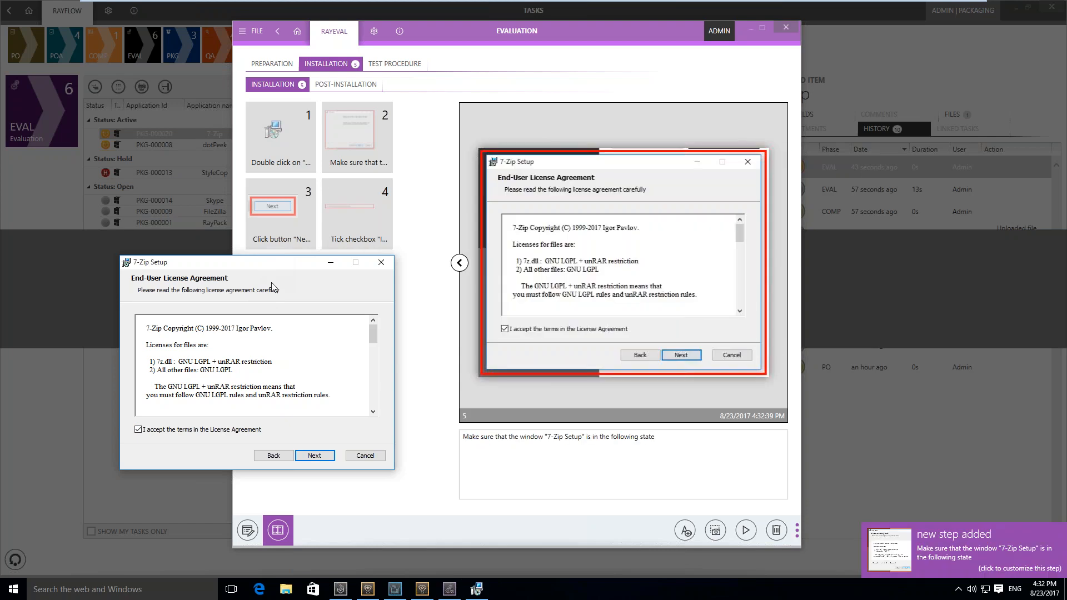
{"action": "left_click", "coordinate": [314, 455]}
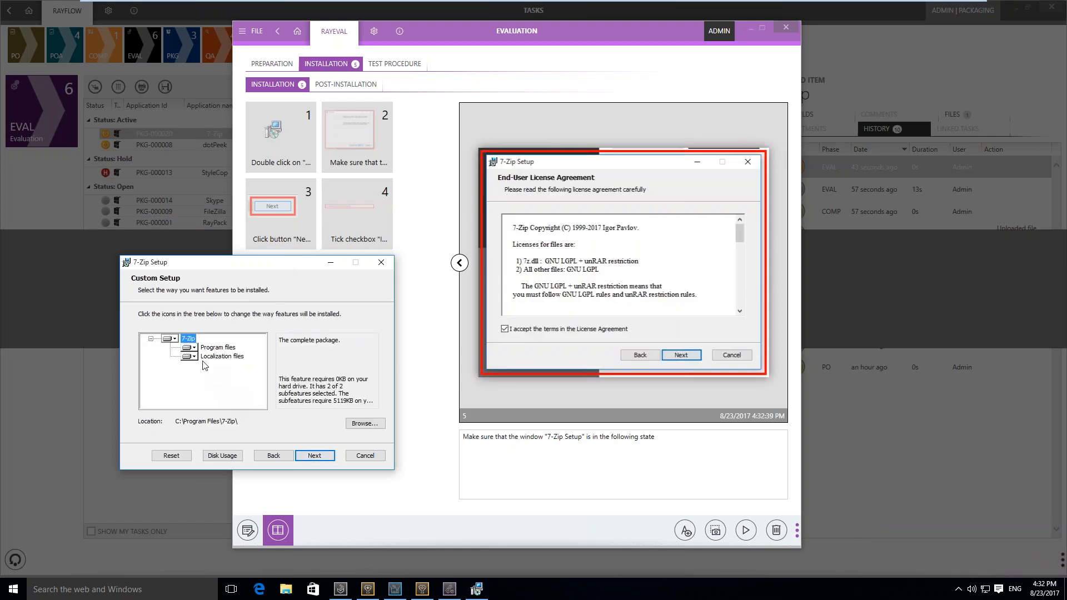
Make the Localization files feature unavailable and capture that tree item, the Custom Setup window and its Next button as installation steps
{"action": "left_click", "coordinate": [190, 356]}
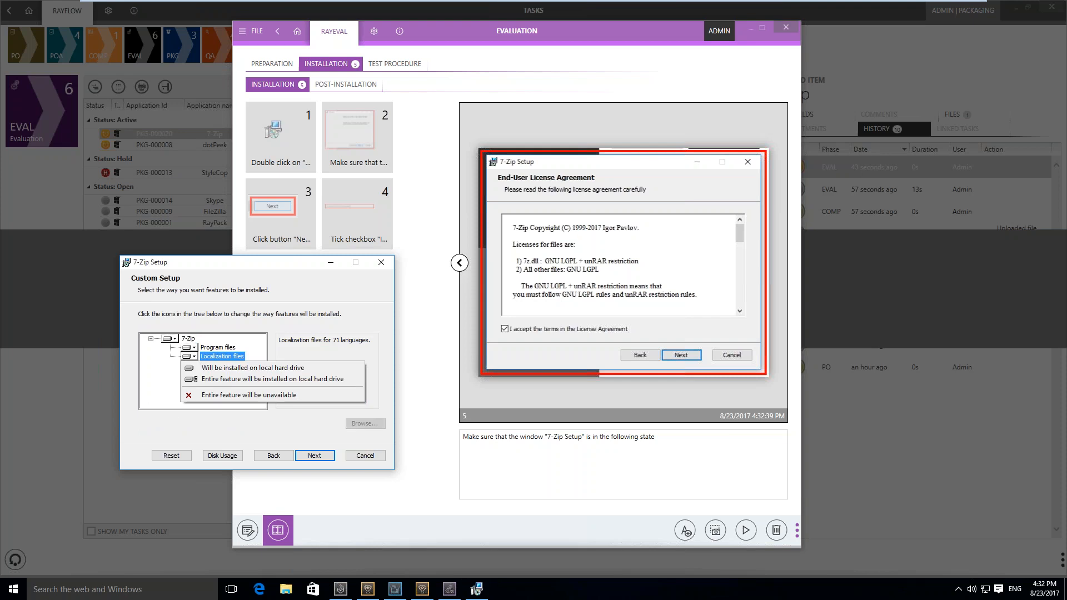
{"action": "left_click", "coordinate": [249, 395]}
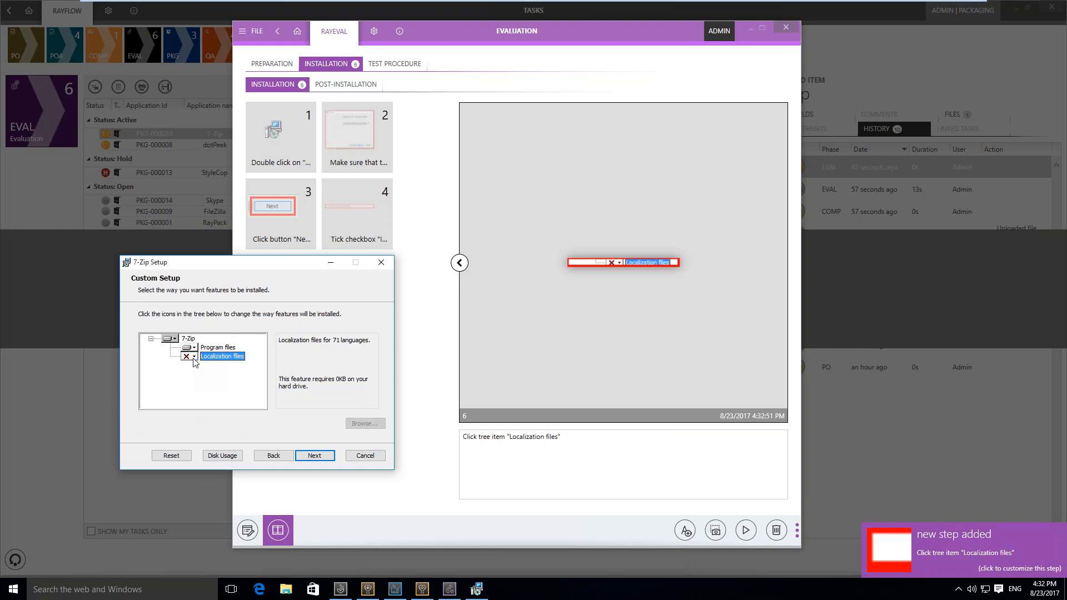
{"action": "left_click", "coordinate": [244, 268]}
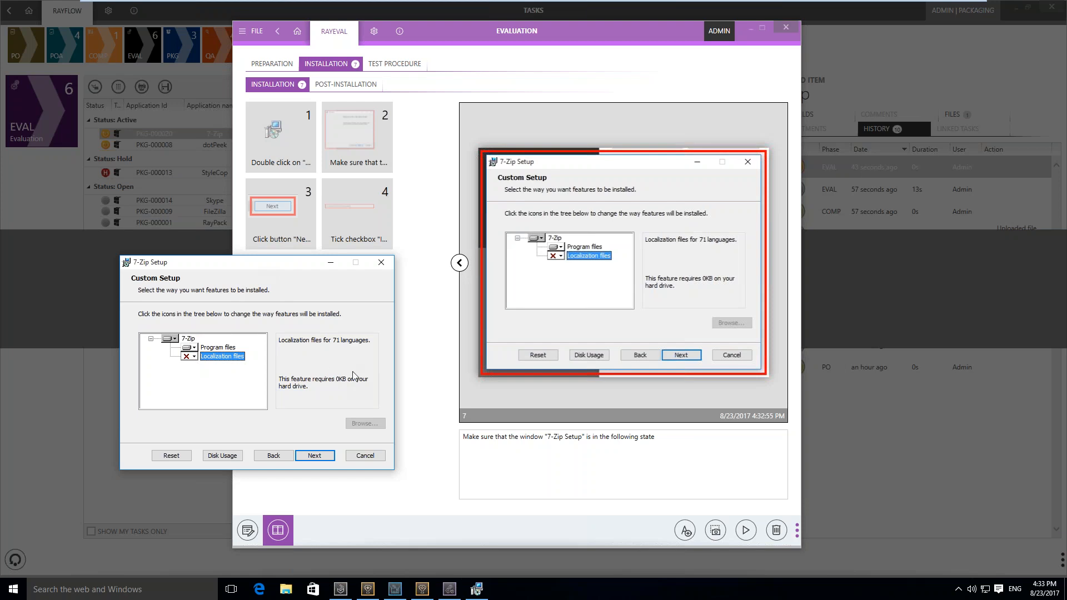
{"action": "left_click", "coordinate": [313, 461]}
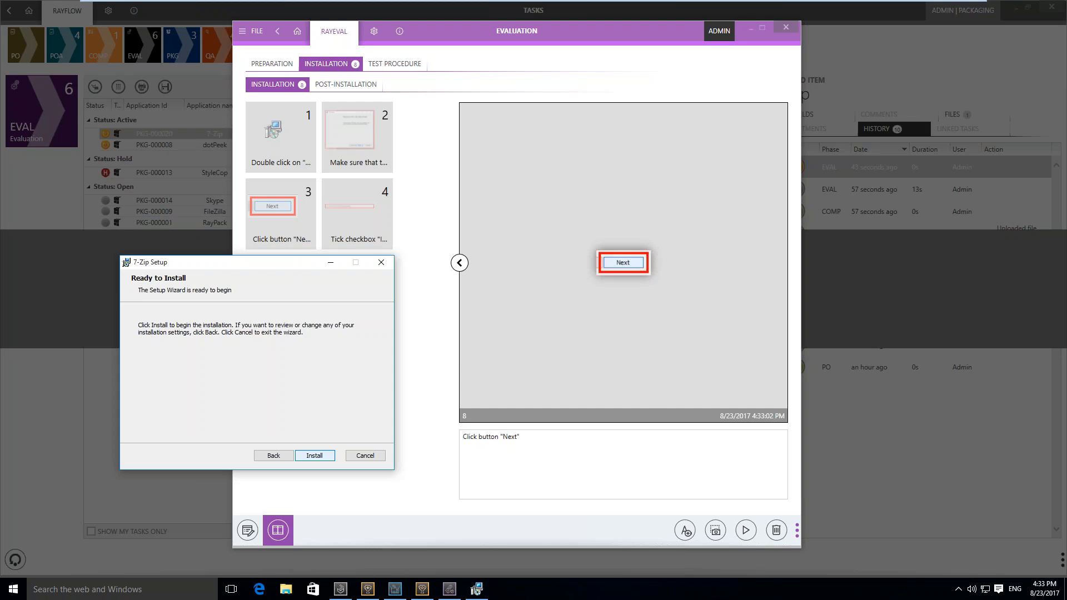
Cancel the 7-Zip installation from the Ready to Install page and exit the setup wizard
{"action": "left_click", "coordinate": [365, 456]}
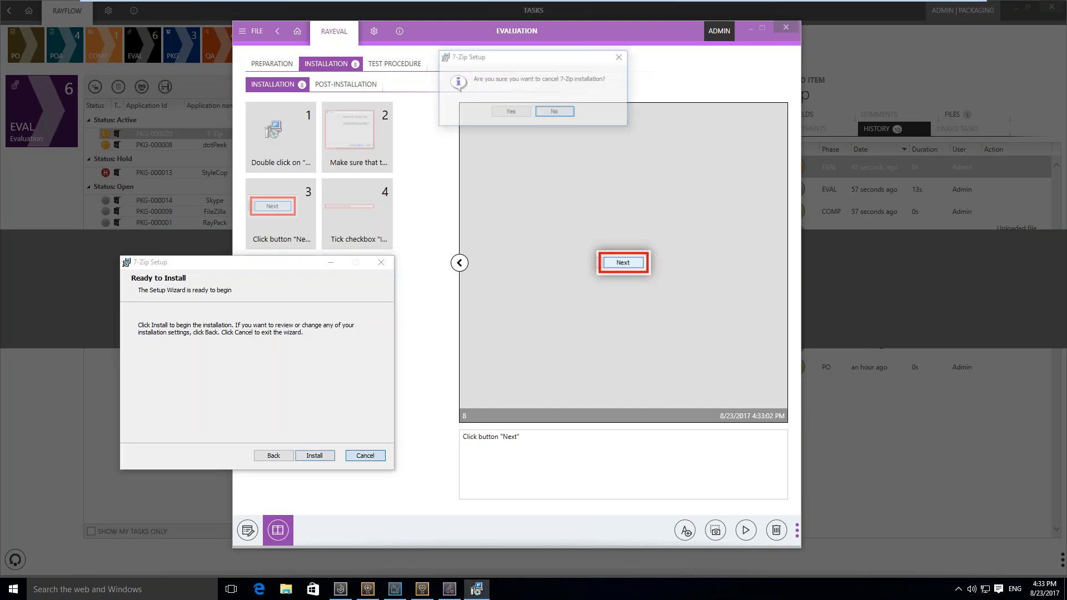
{"action": "left_click", "coordinate": [517, 113]}
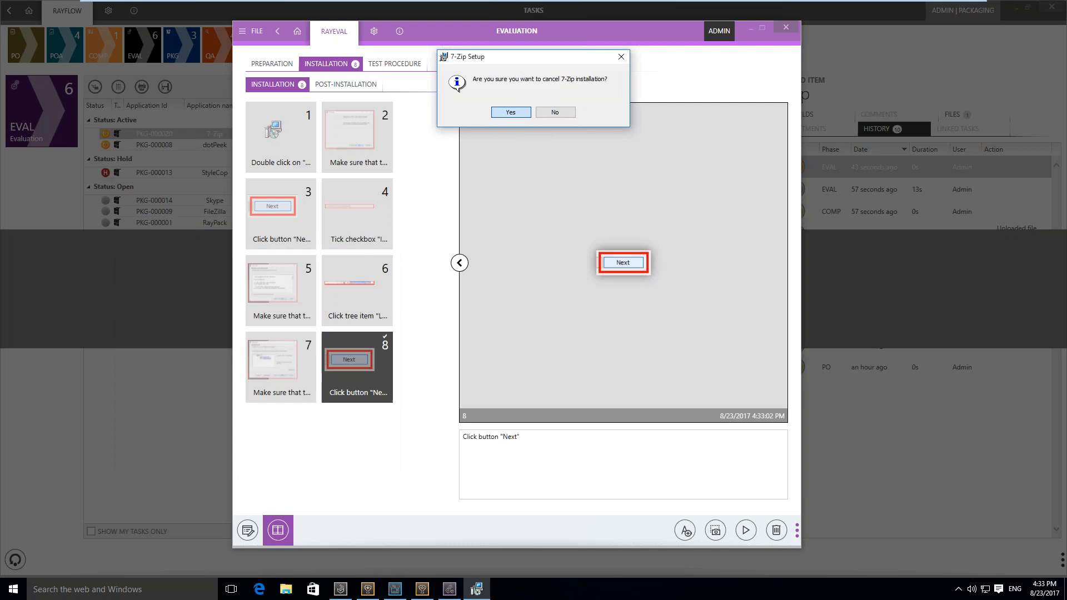
{"action": "left_click", "coordinate": [315, 456]}
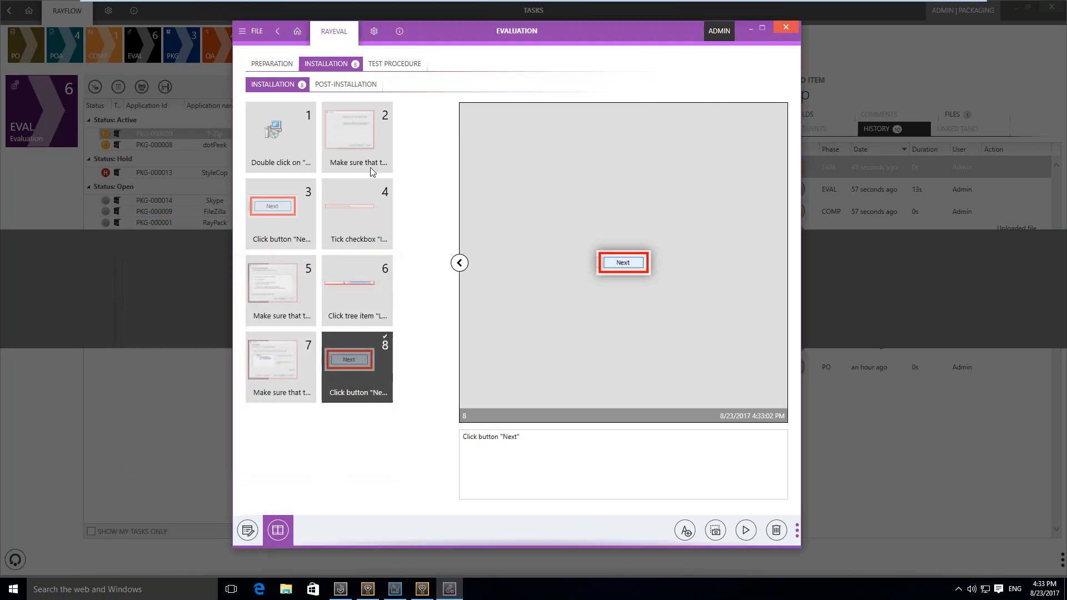
Capture the Start menu's File Explorer item and the Windows search box containing "asdada" as further installation steps
{"action": "mouse_move", "coordinate": [356, 192]}
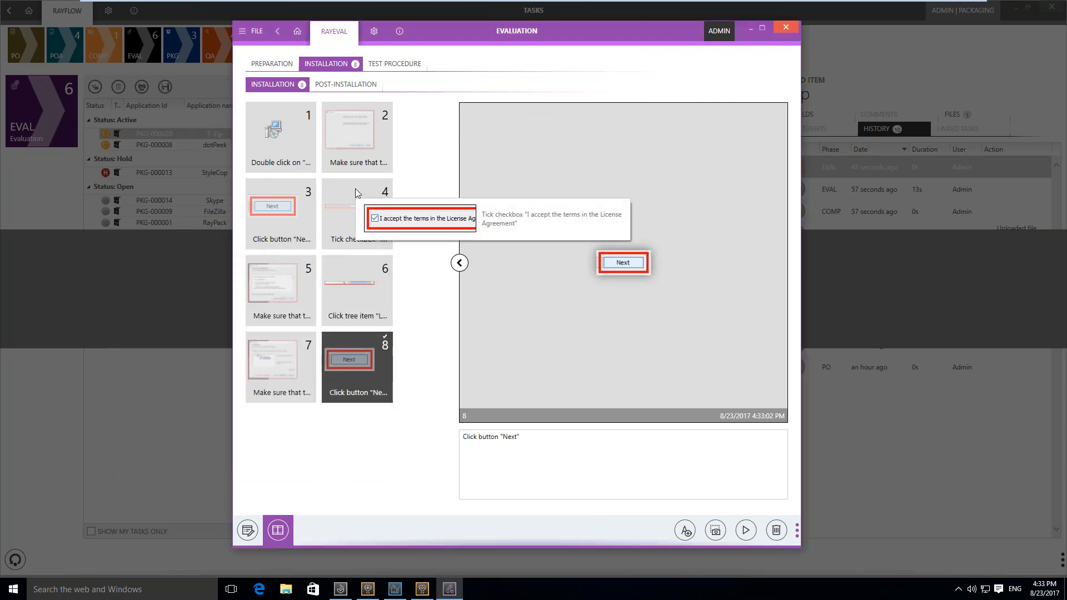
{"action": "mouse_move", "coordinate": [254, 118]}
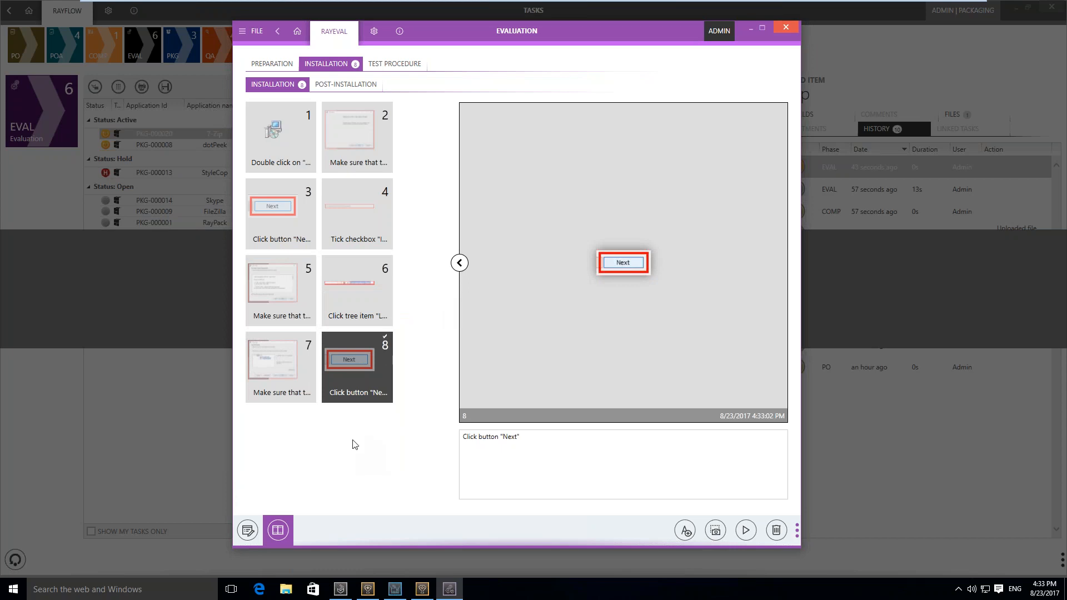
{"action": "left_click", "coordinate": [7, 597]}
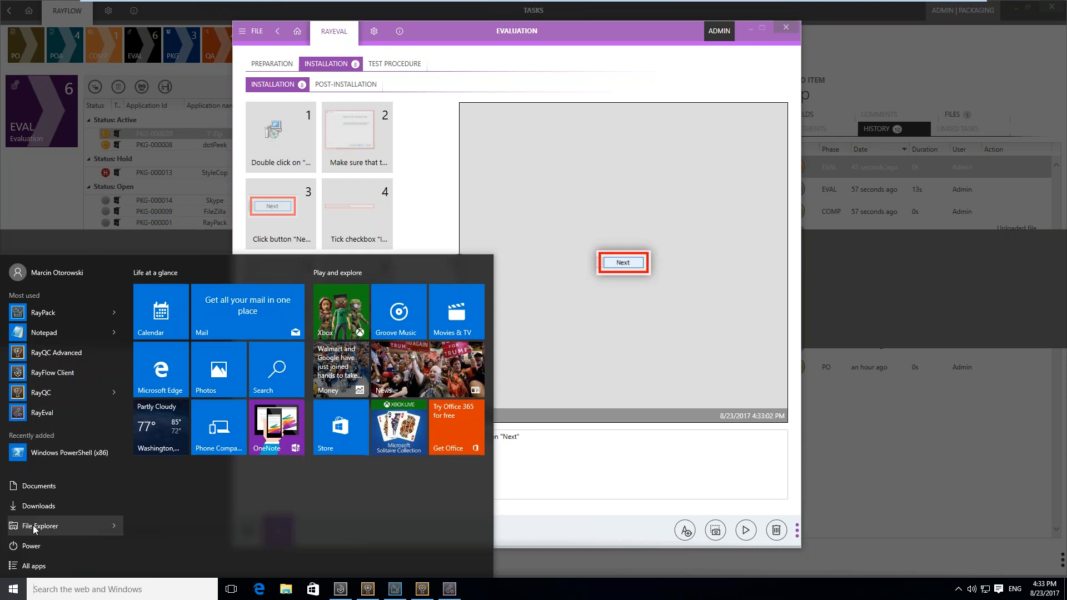
{"action": "left_click", "coordinate": [34, 526]}
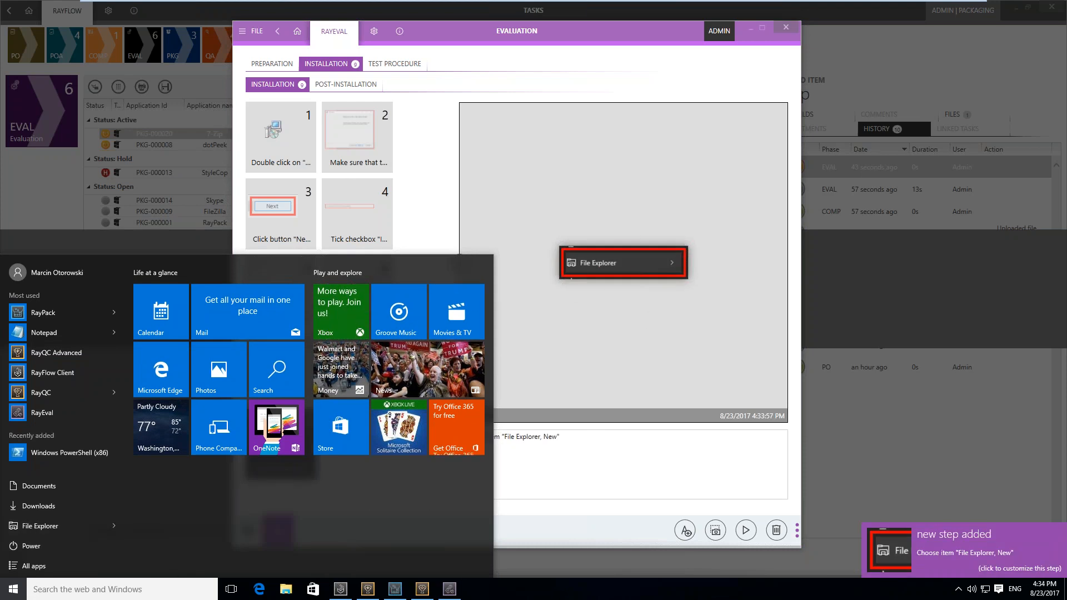
{"action": "left_click", "coordinate": [153, 590]}
{"action": "type", "text": "asdada"}
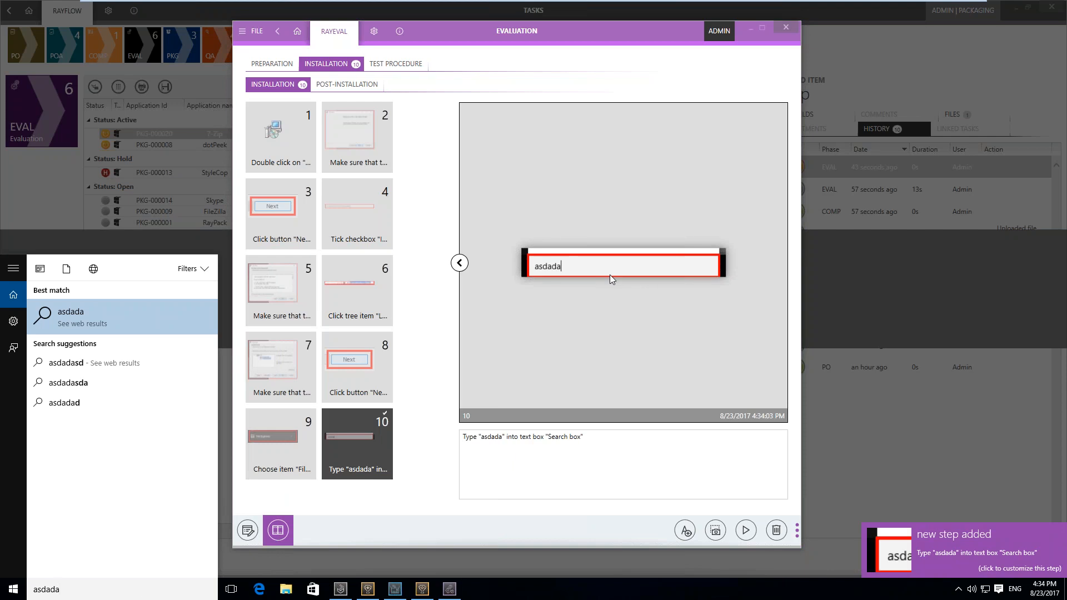
{"action": "key", "text": "Escape"}
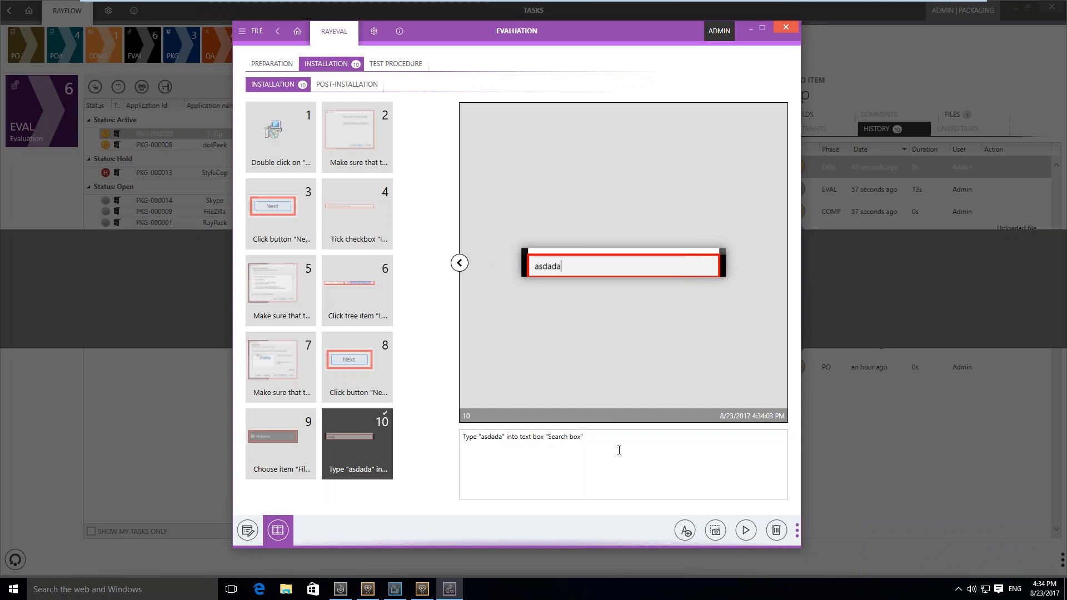
View the evaluation's Post-Installation section and return to the captured installation steps
{"action": "left_click", "coordinate": [365, 86]}
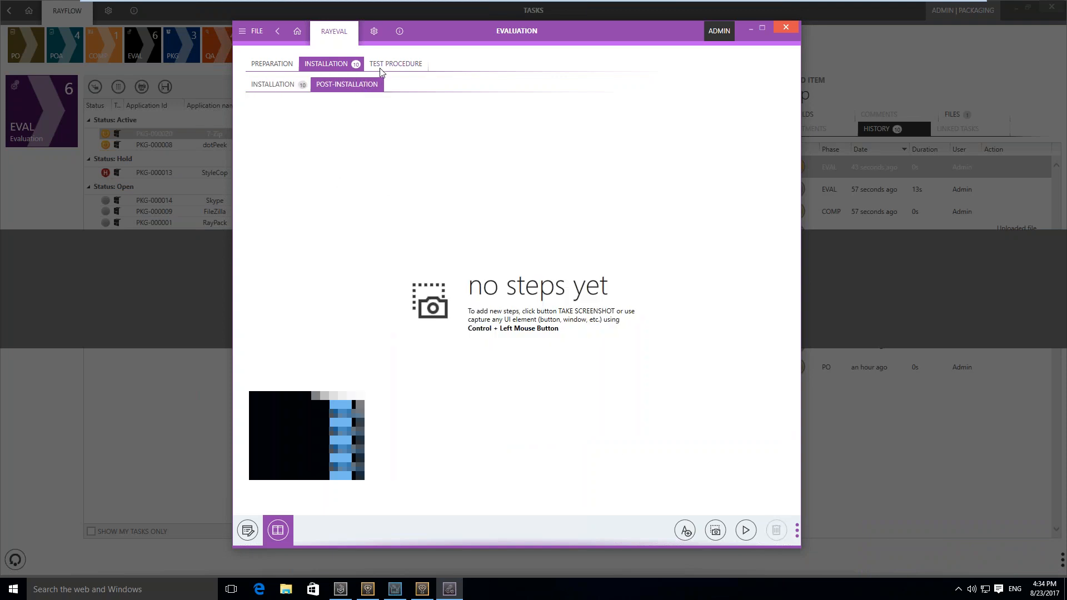
{"action": "left_click", "coordinate": [289, 67]}
{"action": "left_click", "coordinate": [304, 70]}
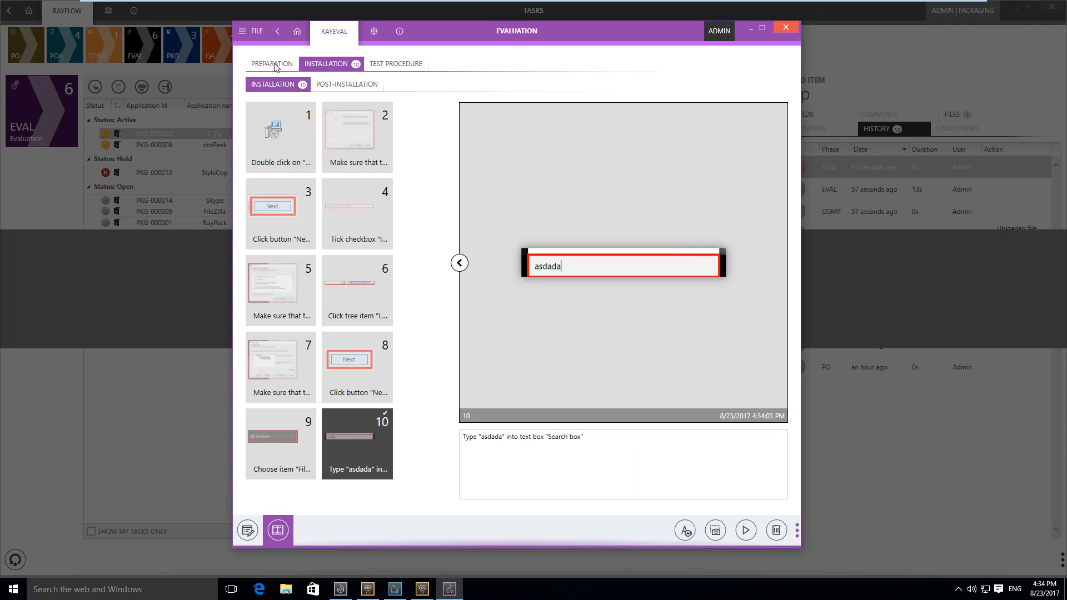
Export the evaluation to RayFlow as a PDF with the New RayEval Template, then close RayEval without saving the project
{"action": "left_click", "coordinate": [257, 34]}
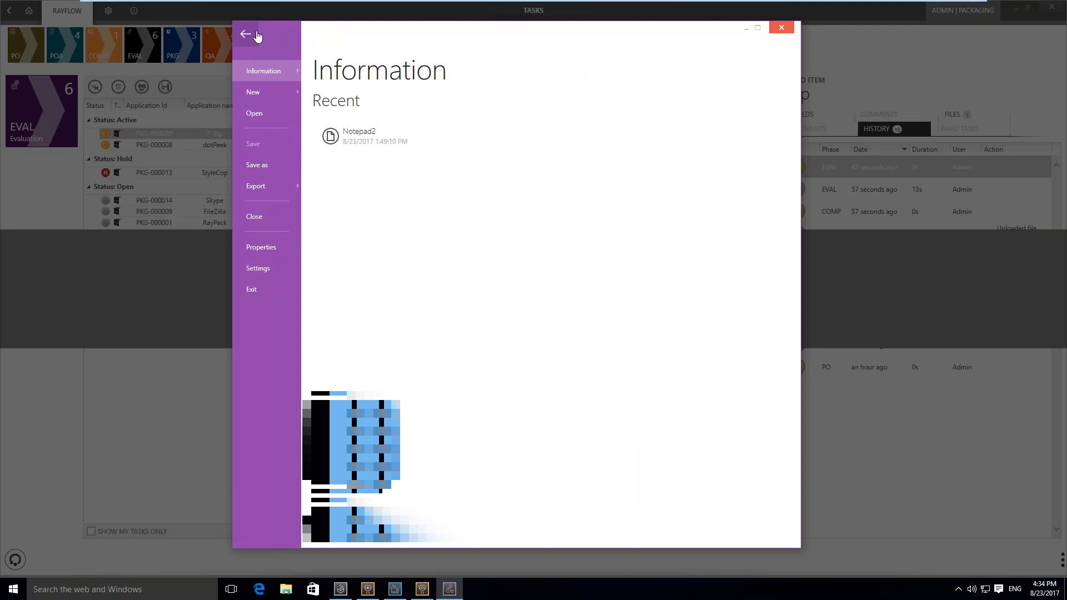
{"action": "left_click", "coordinate": [282, 188]}
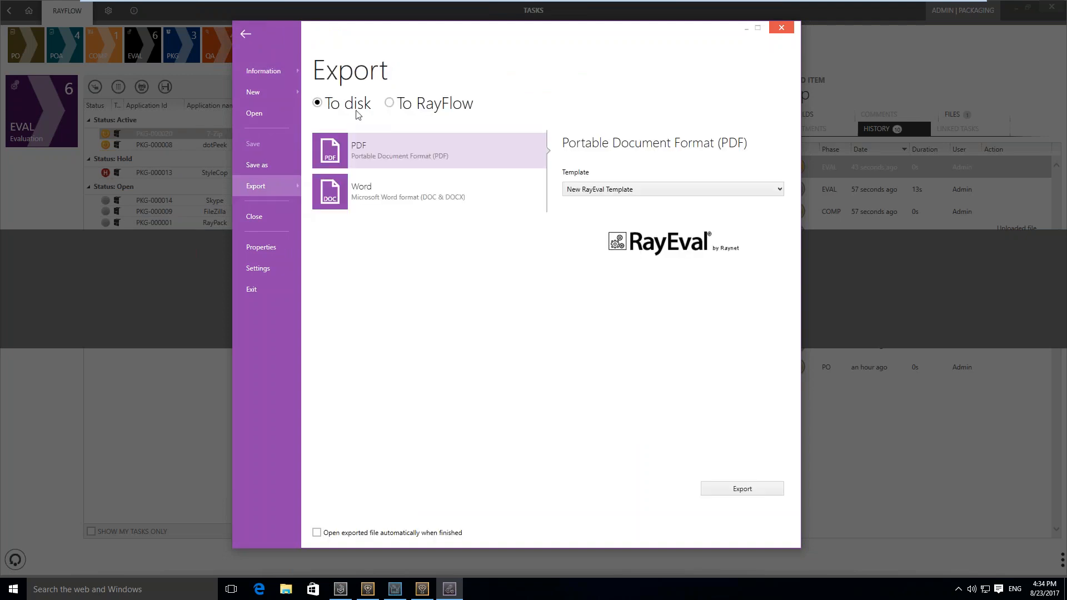
{"action": "left_click", "coordinate": [391, 104]}
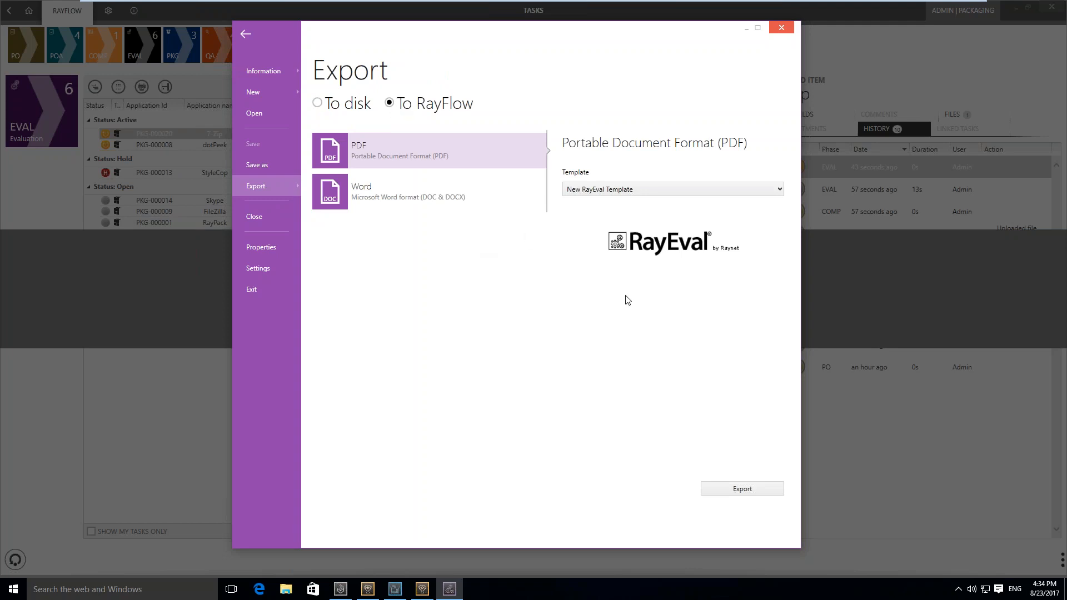
{"action": "left_click", "coordinate": [725, 489]}
{"action": "left_click", "coordinate": [781, 28]}
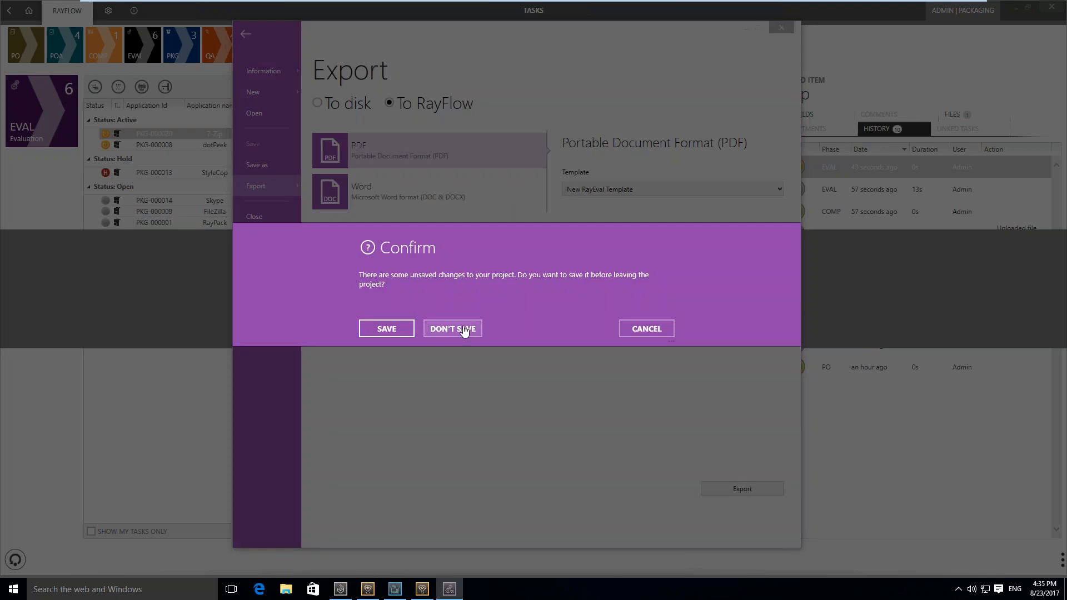
{"action": "left_click", "coordinate": [452, 328]}
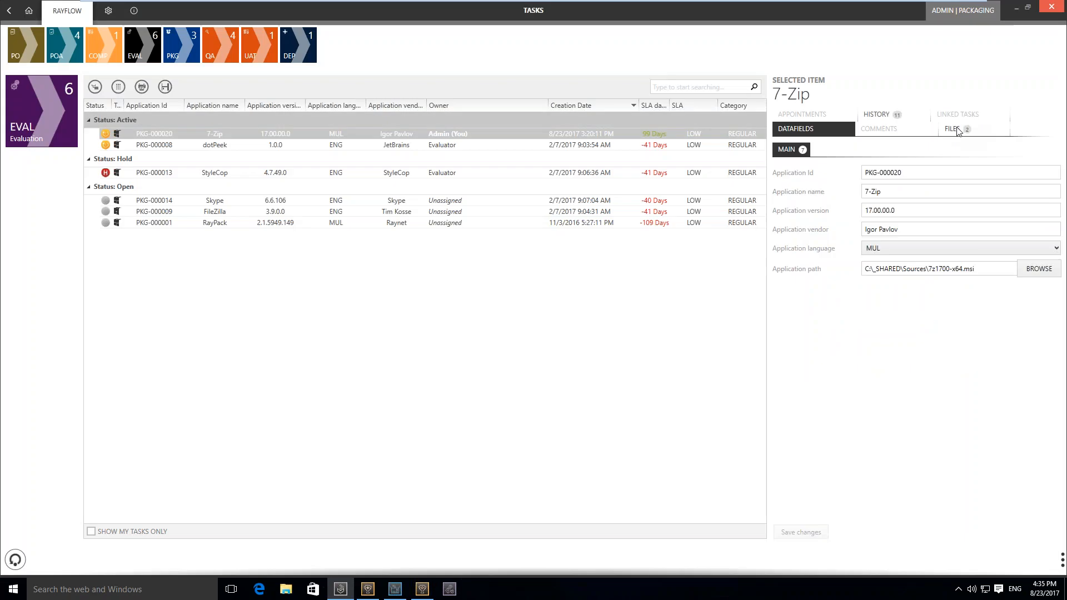
Open the PDF attached to the 7-Zip task in the EVAL phase and examine its table of contents and documented installation instructions
{"action": "left_click", "coordinate": [955, 129]}
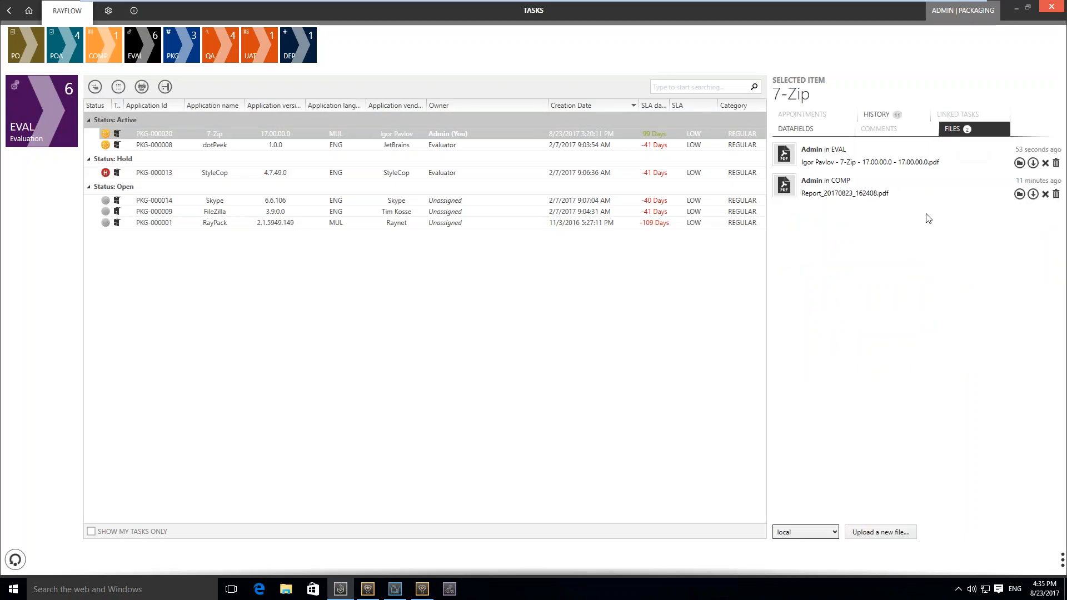
{"action": "left_click", "coordinate": [1020, 163]}
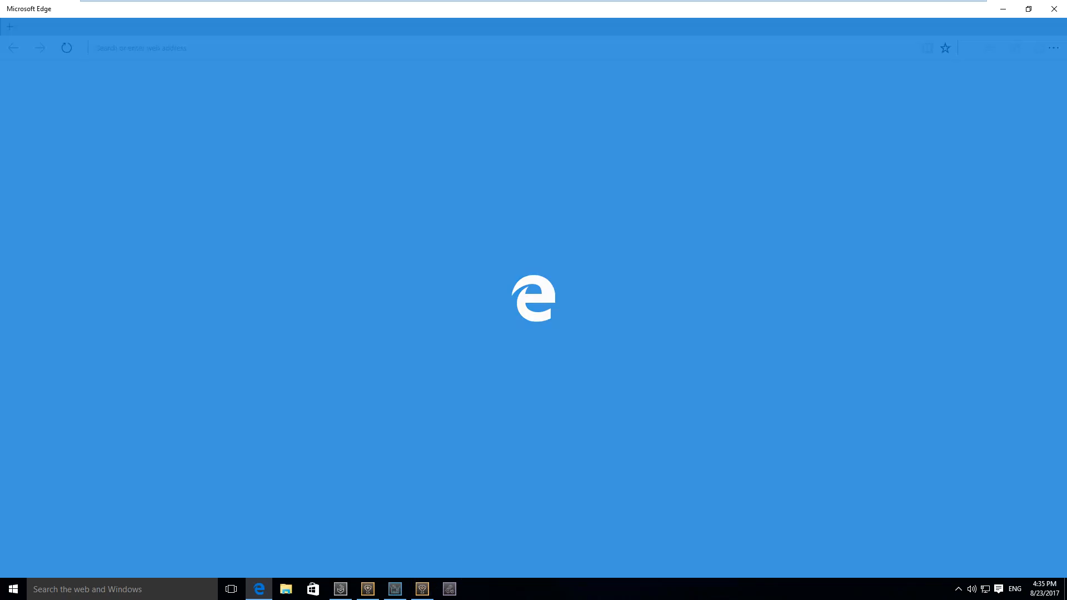
{"action": "scroll", "coordinate": [530, 311], "scroll_direction": "down", "scroll_amount": 3}
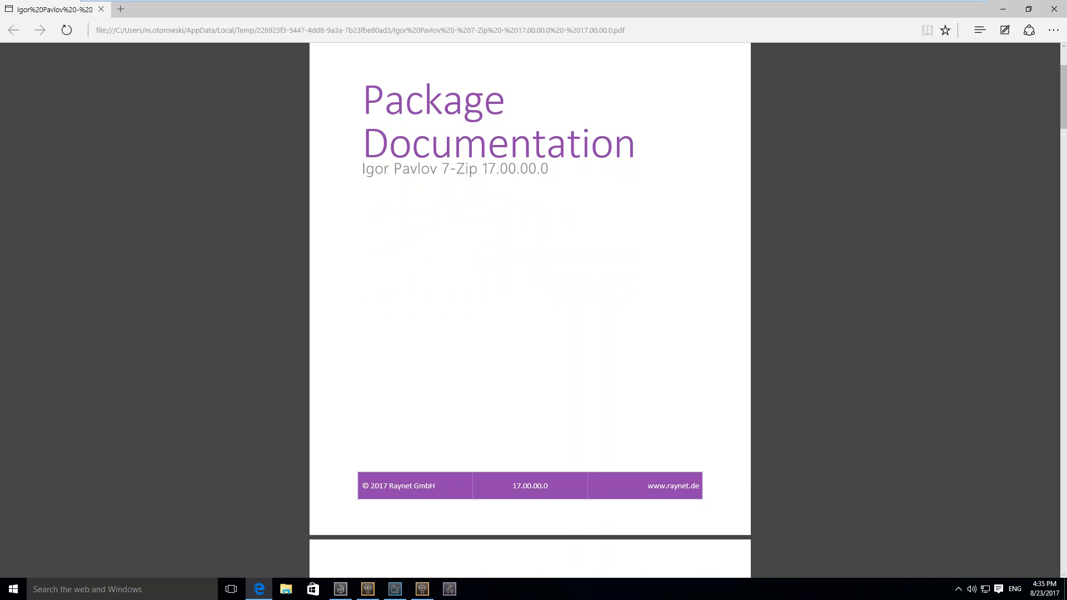
{"action": "scroll", "coordinate": [529, 311], "scroll_direction": "down", "scroll_amount": 2}
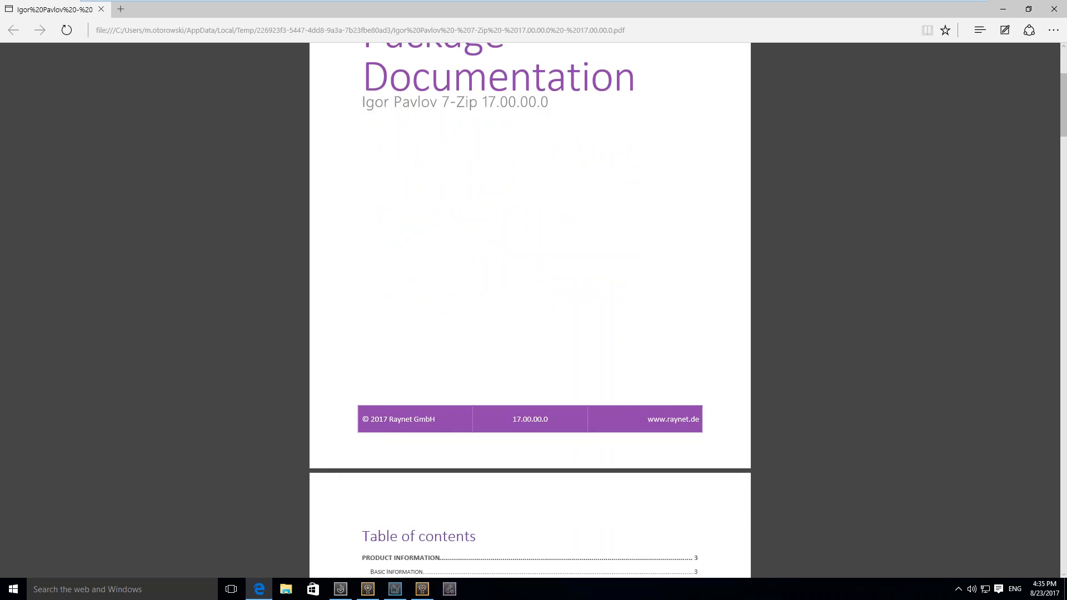
{"action": "scroll", "coordinate": [529, 311], "scroll_direction": "down", "scroll_amount": 5}
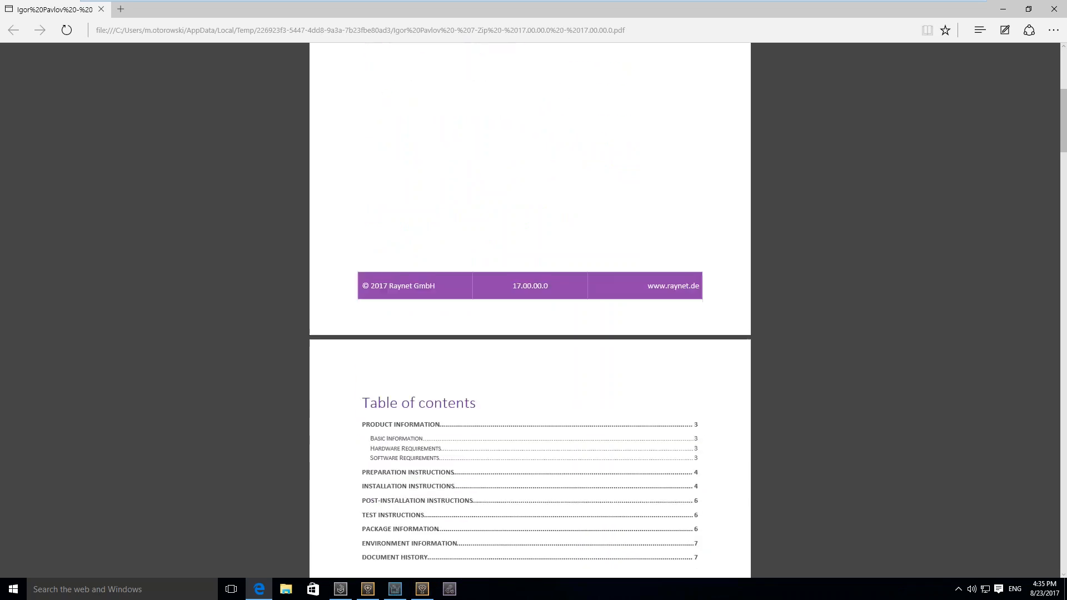
{"action": "scroll", "coordinate": [529, 311], "scroll_direction": "down", "scroll_amount": 8}
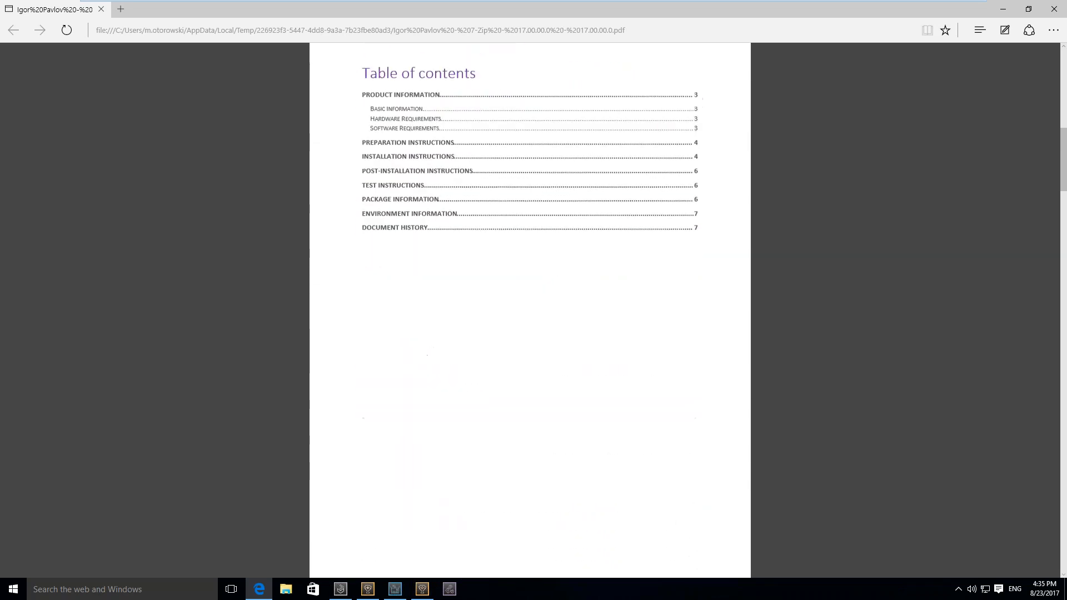
{"action": "scroll", "coordinate": [456, 431], "scroll_direction": "down", "scroll_amount": 20}
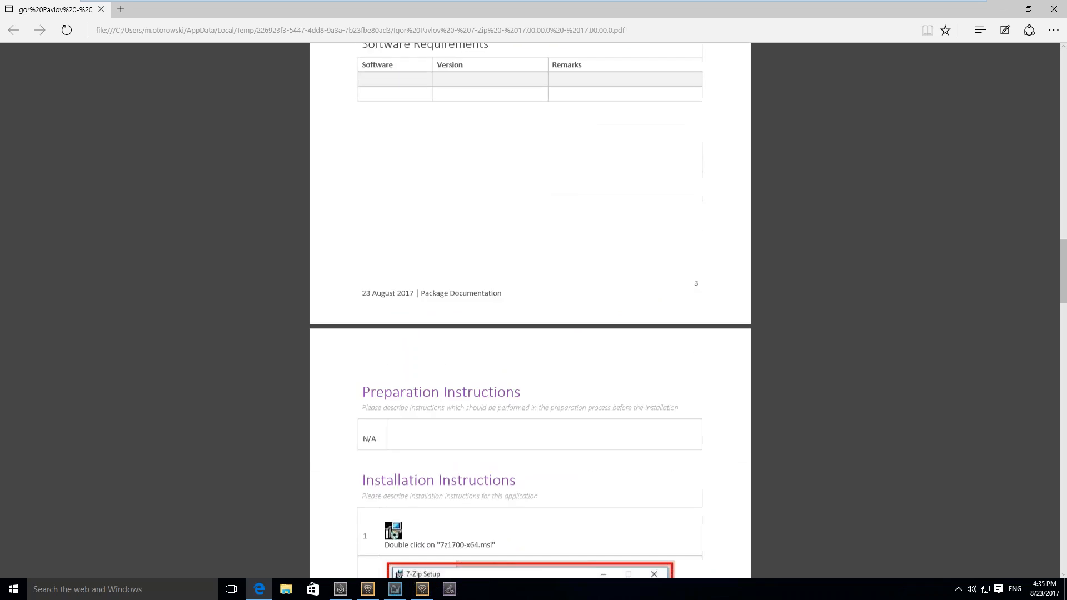
{"action": "scroll", "coordinate": [529, 311], "scroll_direction": "down", "scroll_amount": 5}
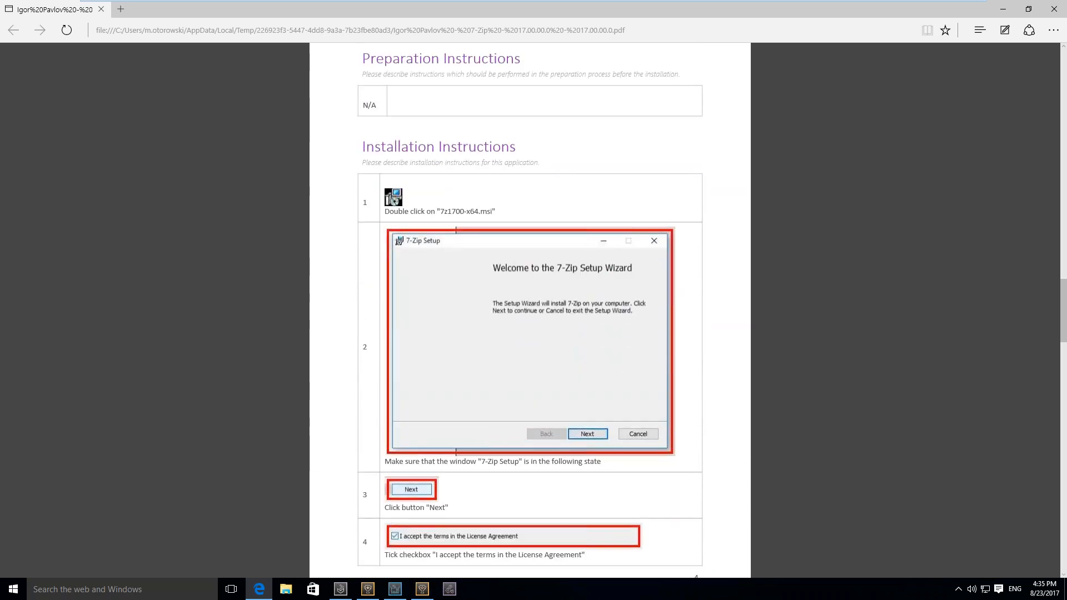
{"action": "scroll", "coordinate": [529, 311], "scroll_direction": "down", "scroll_amount": 2}
{"action": "scroll", "coordinate": [530, 311], "scroll_direction": "down", "scroll_amount": 7}
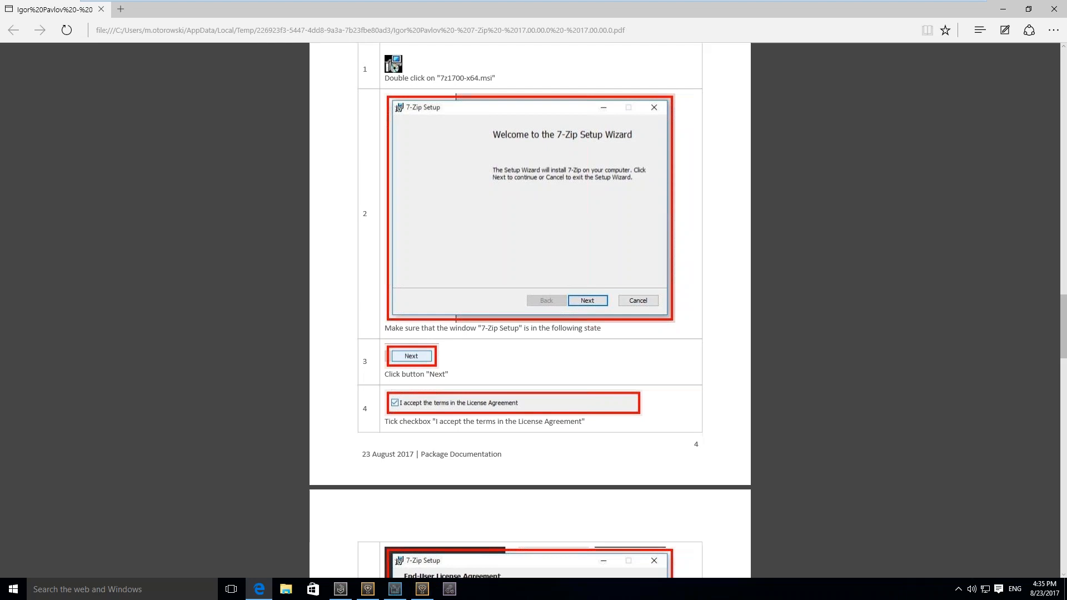
{"action": "scroll", "coordinate": [530, 311], "scroll_direction": "down", "scroll_amount": 2}
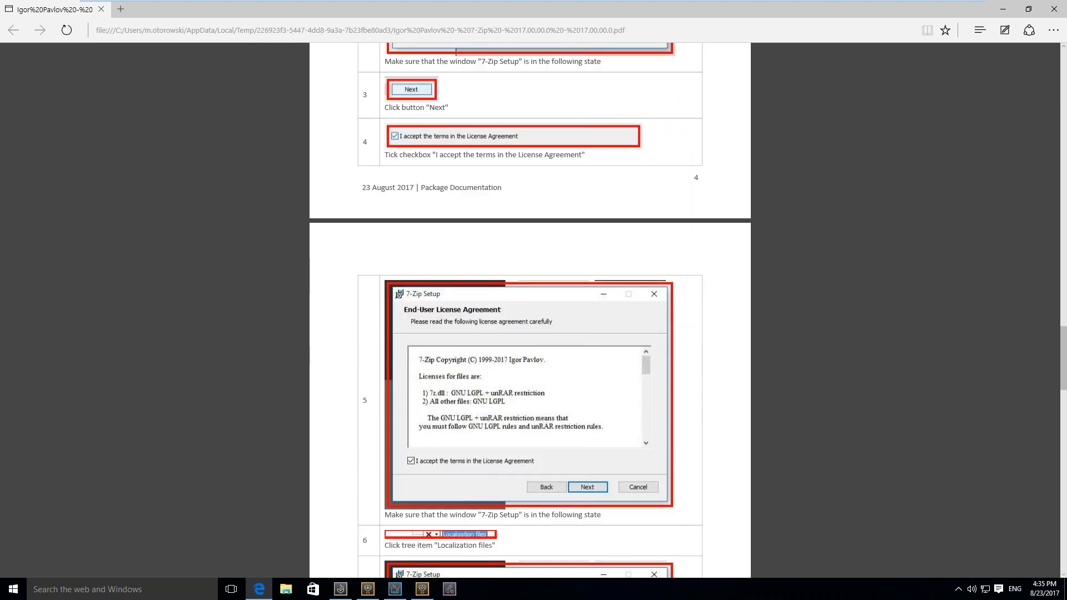
{"action": "scroll", "coordinate": [530, 312], "scroll_direction": "down", "scroll_amount": 10}
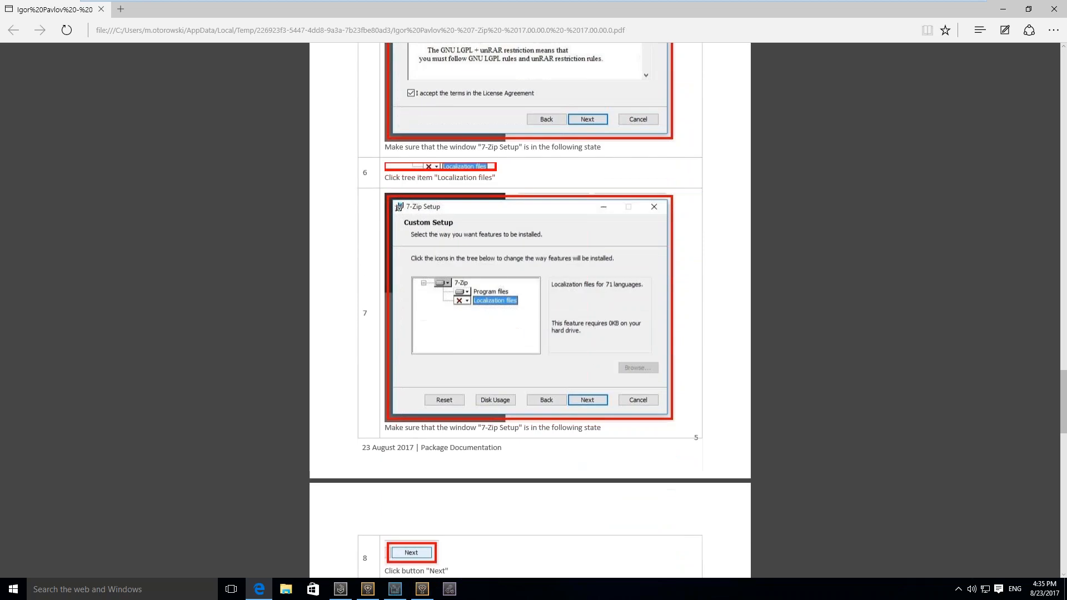
{"action": "scroll", "coordinate": [530, 311], "scroll_direction": "down", "scroll_amount": 10}
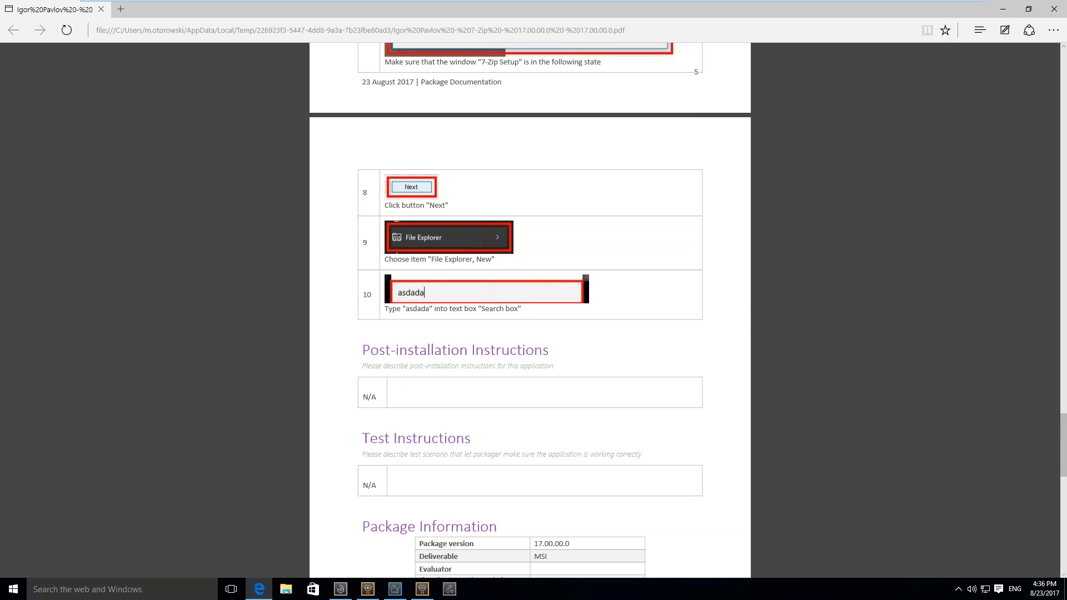
Review the PDF's test instructions, package and environment information, document history and product information, and close the document to return to RayFlow
{"action": "scroll", "coordinate": [530, 311], "scroll_direction": "down", "scroll_amount": 13}
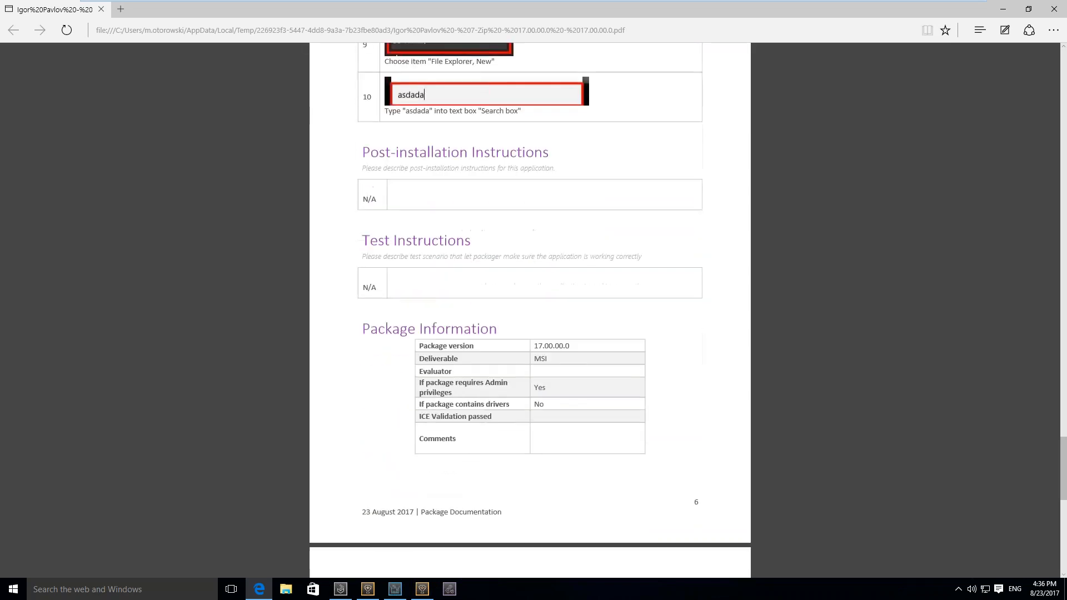
{"action": "scroll", "coordinate": [531, 311], "scroll_direction": "down", "scroll_amount": 1}
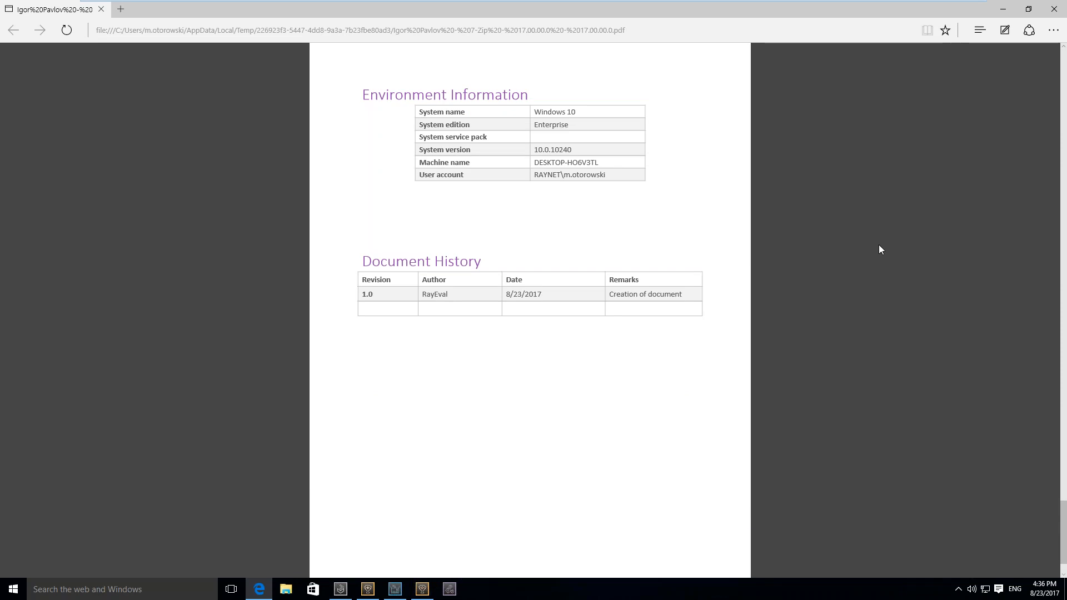
{"action": "scroll", "coordinate": [879, 246], "scroll_direction": "up", "scroll_amount": 3}
{"action": "scroll", "coordinate": [879, 245], "scroll_direction": "up", "scroll_amount": 15}
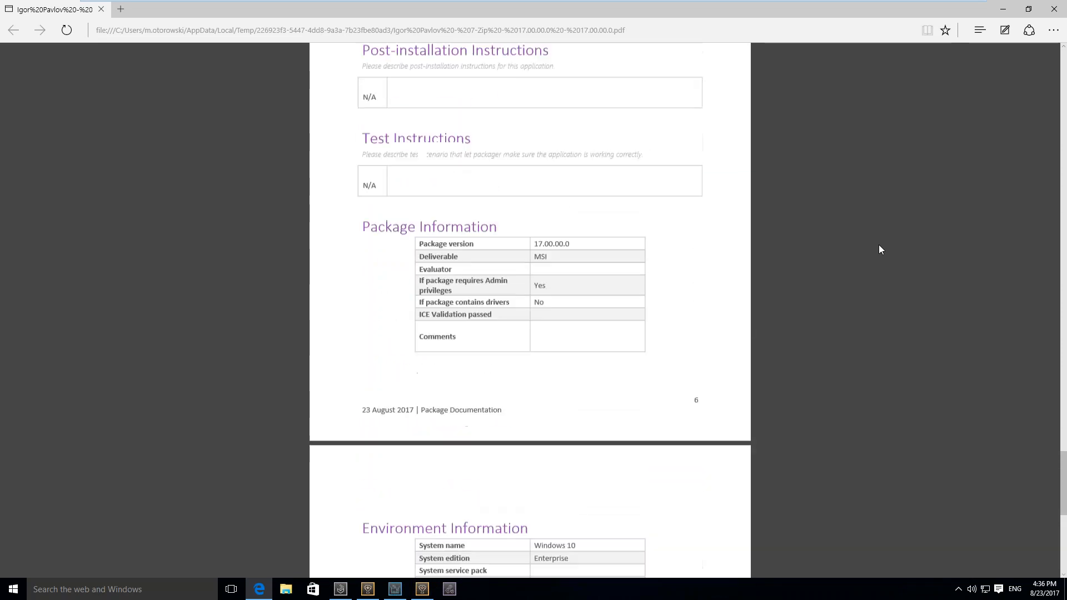
{"action": "scroll", "coordinate": [879, 245], "scroll_direction": "up", "scroll_amount": 20}
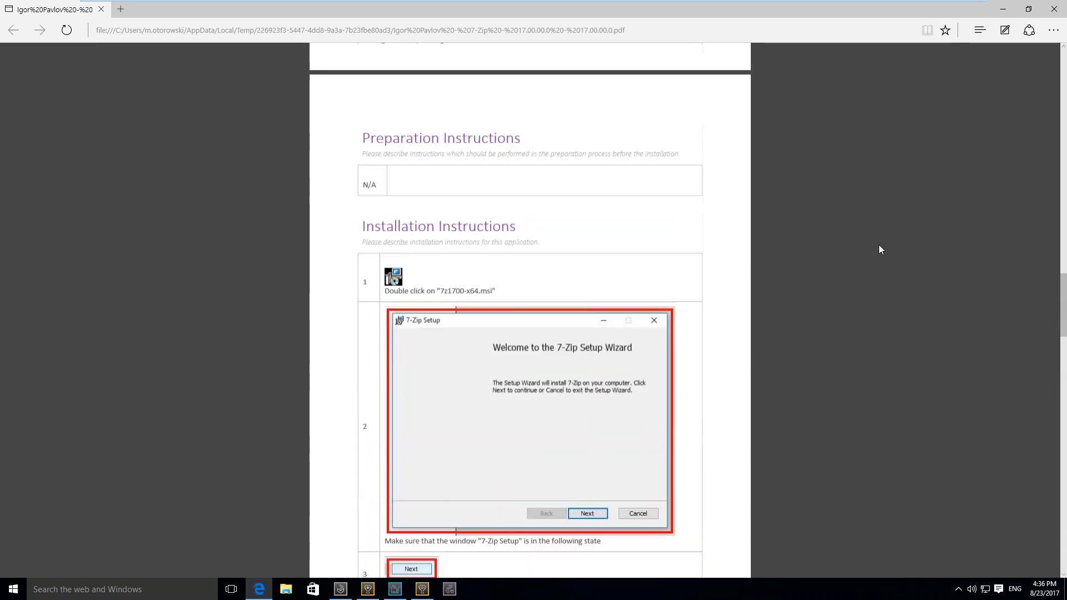
{"action": "scroll", "coordinate": [879, 245], "scroll_direction": "up", "scroll_amount": 15}
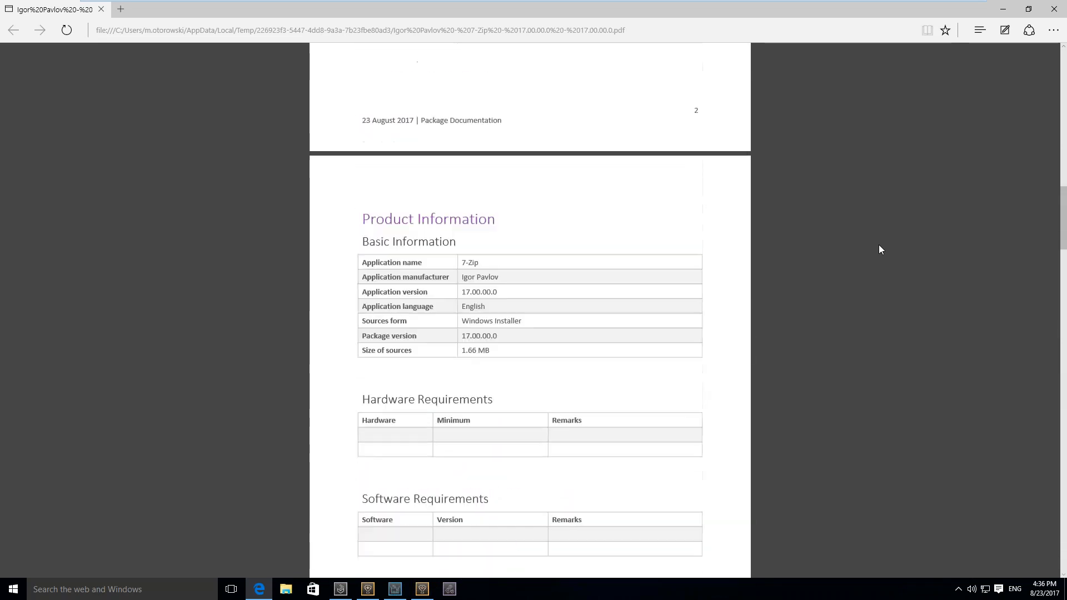
{"action": "scroll", "coordinate": [879, 246], "scroll_direction": "up", "scroll_amount": 10}
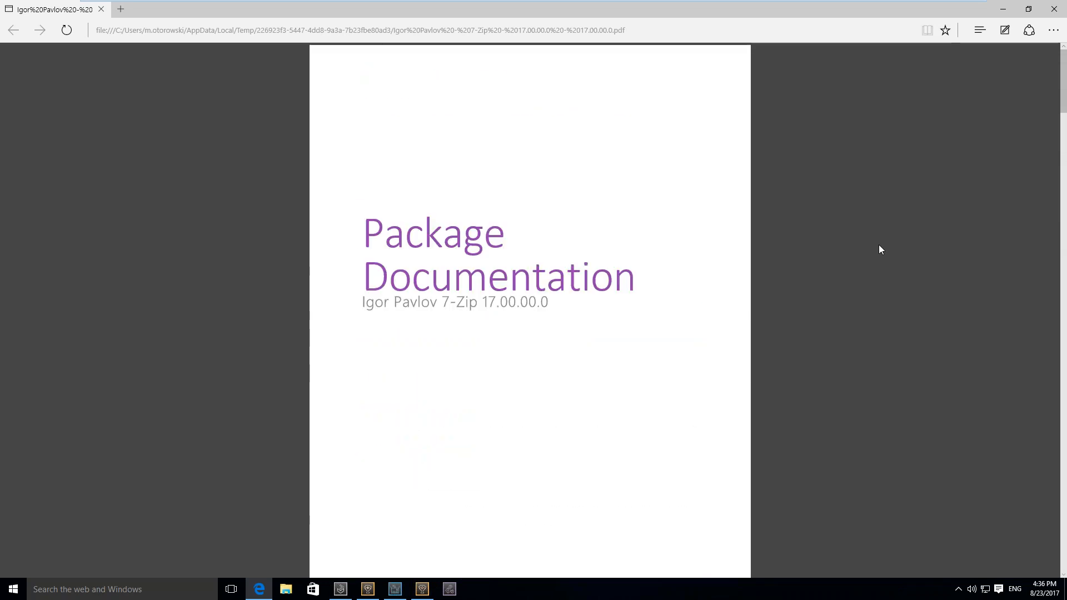
{"action": "left_click", "coordinate": [1057, 12]}
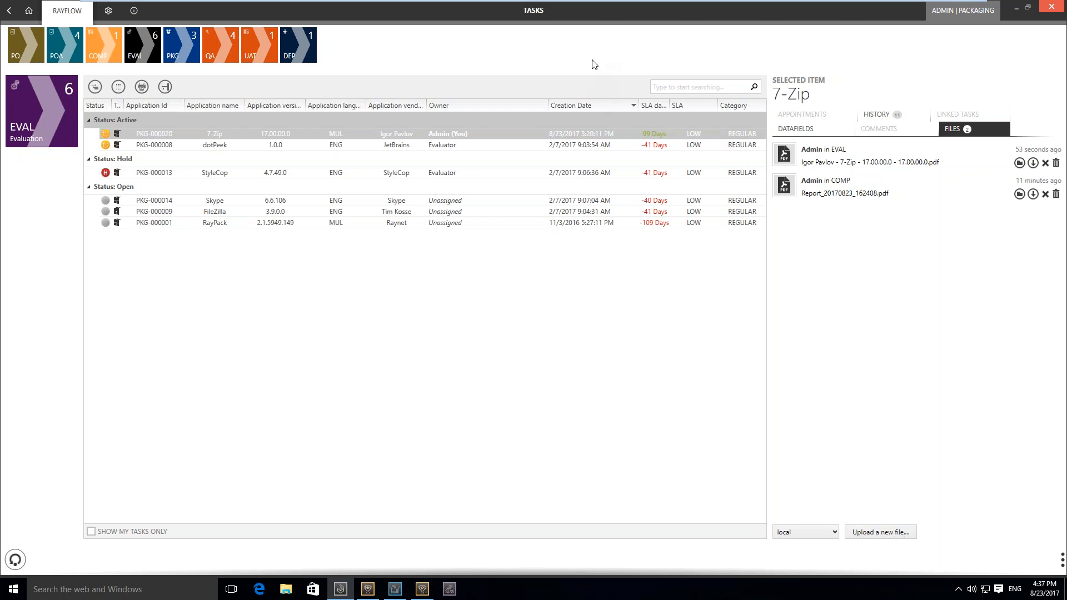
Change the status of the 7-Zip task in the EVAL phase to Finished
{"action": "right_click", "coordinate": [488, 138]}
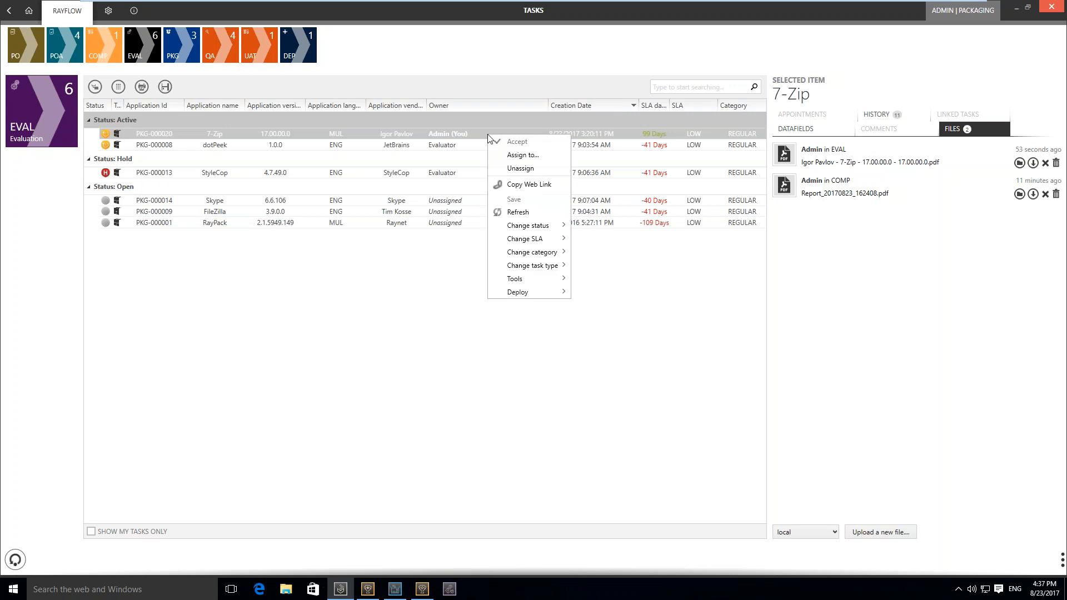
{"action": "mouse_move", "coordinate": [543, 229]}
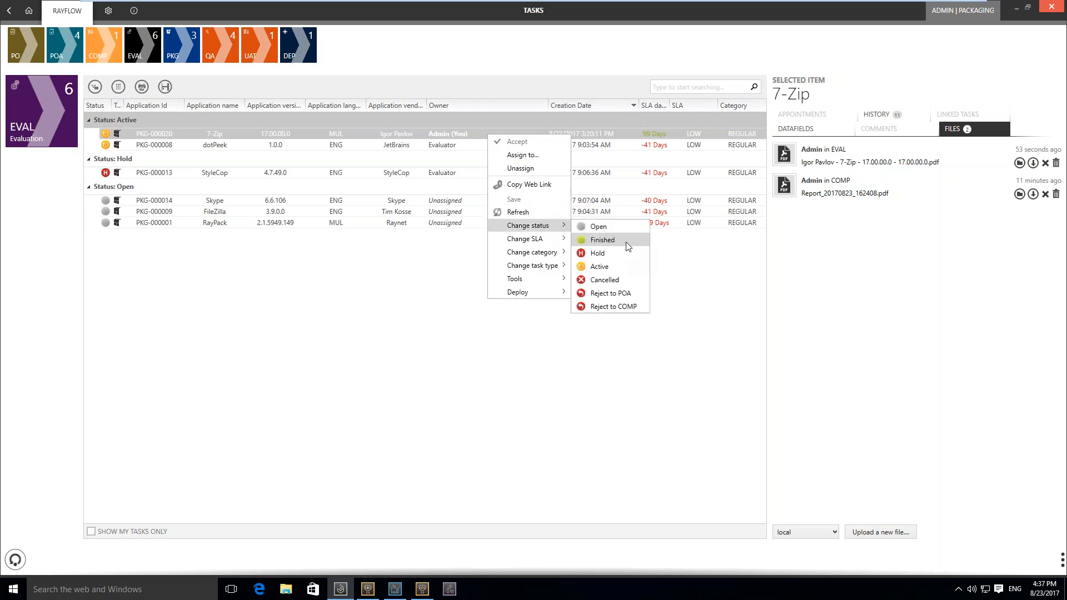
{"action": "left_click", "coordinate": [602, 240]}
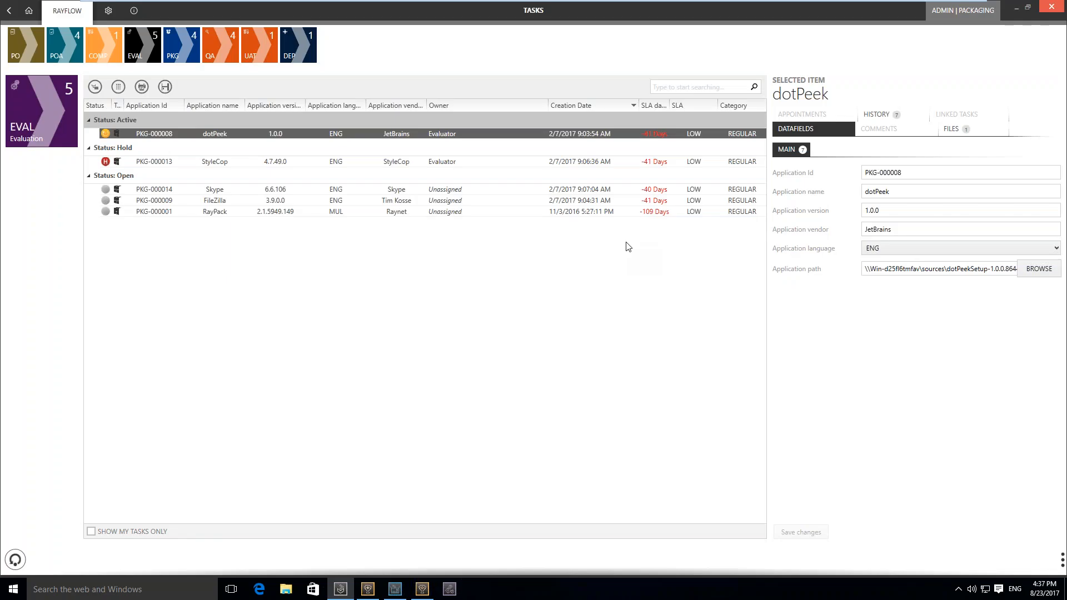
Open the PKG phase and accept the unassigned 7-Zip task
{"action": "left_click", "coordinate": [188, 46]}
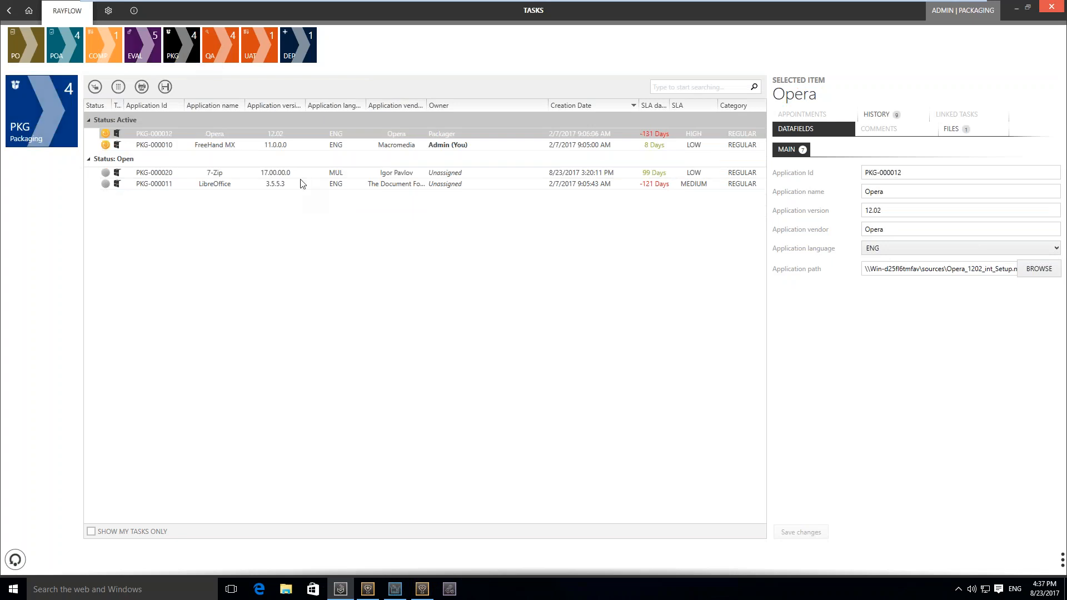
{"action": "left_click", "coordinate": [262, 176]}
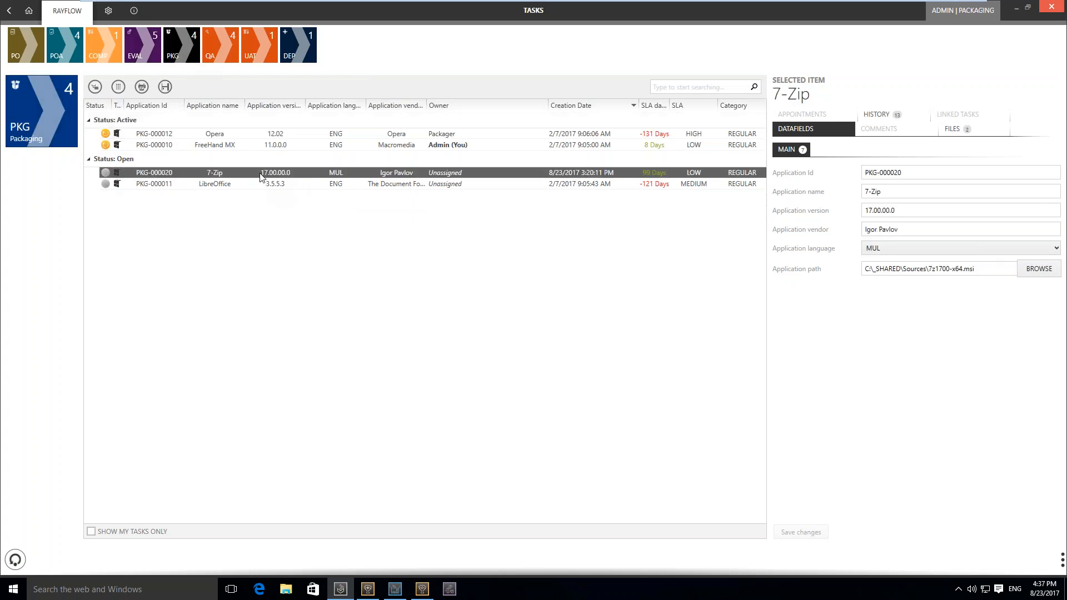
{"action": "right_click", "coordinate": [259, 172]}
{"action": "left_click", "coordinate": [269, 176]}
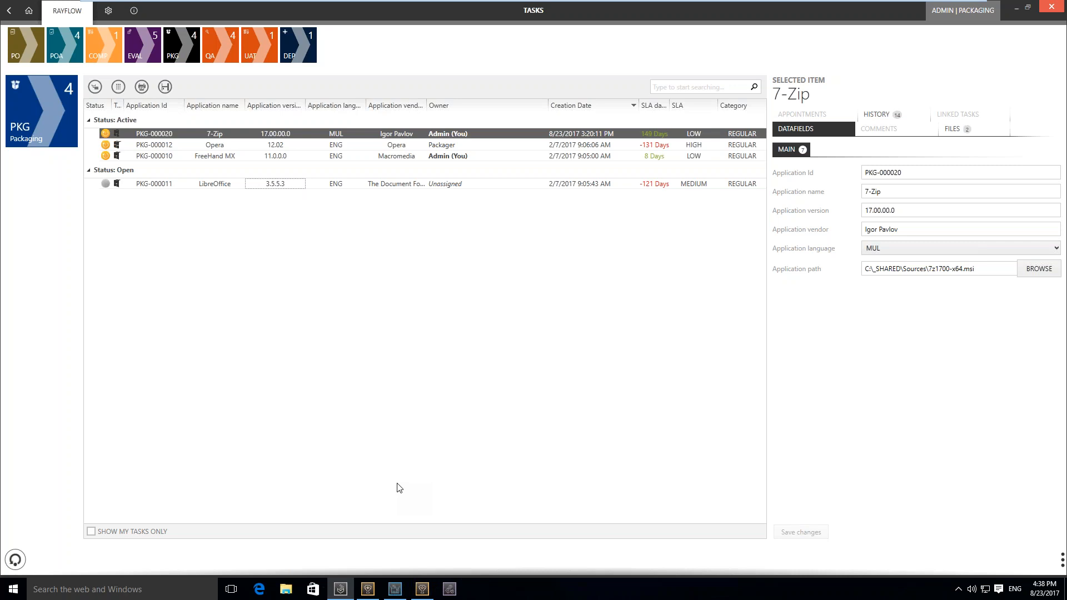
Switch to RayPack and sign in to RayFlow with the login name and account password, selecting the Packaging project
{"action": "left_click", "coordinate": [394, 589]}
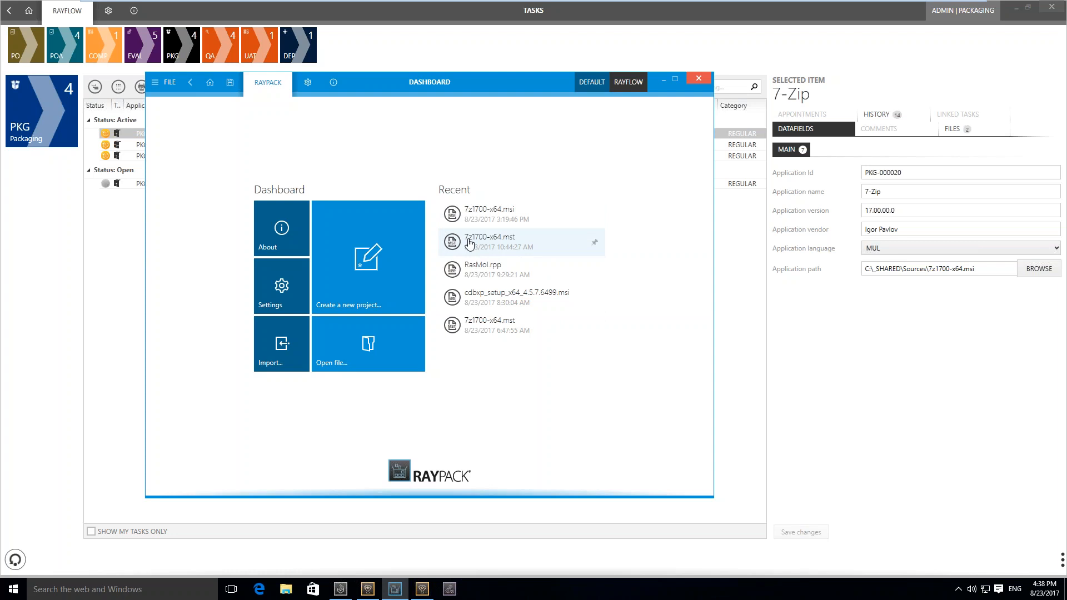
{"action": "left_click", "coordinate": [628, 82]}
{"action": "type", "text": "Admin"}
{"action": "key", "text": "Tab"}
{"action": "type", "text": "admin"}
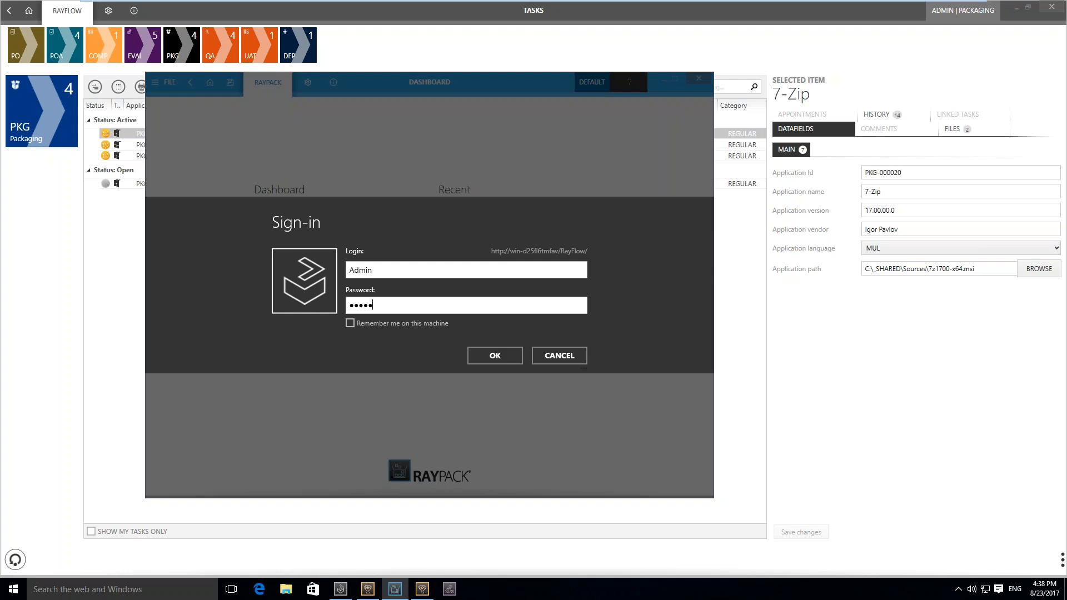
{"action": "key", "text": "Return"}
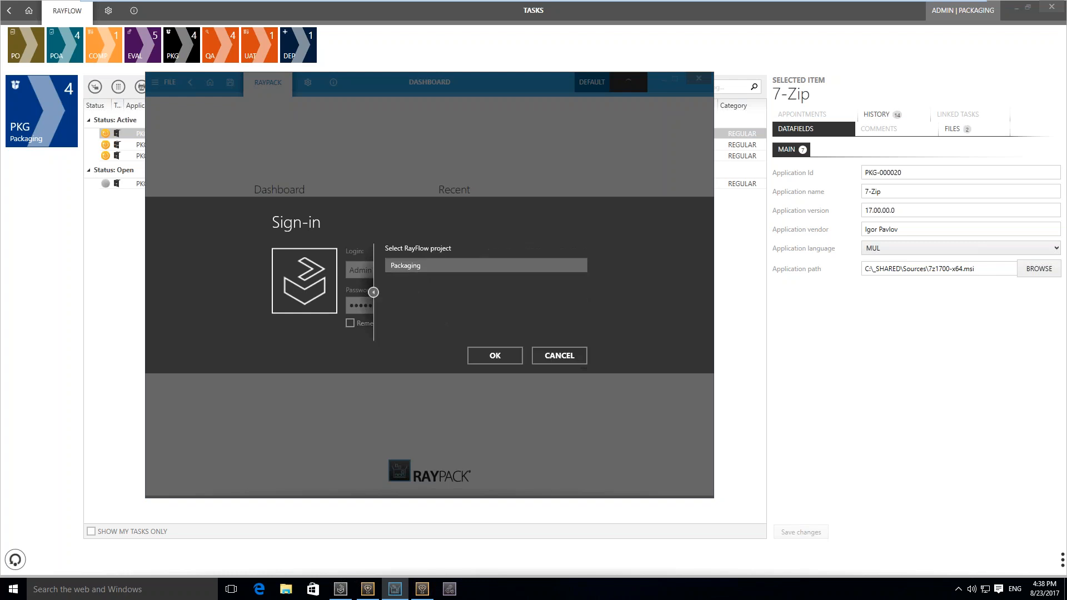
{"action": "left_click", "coordinate": [494, 355]}
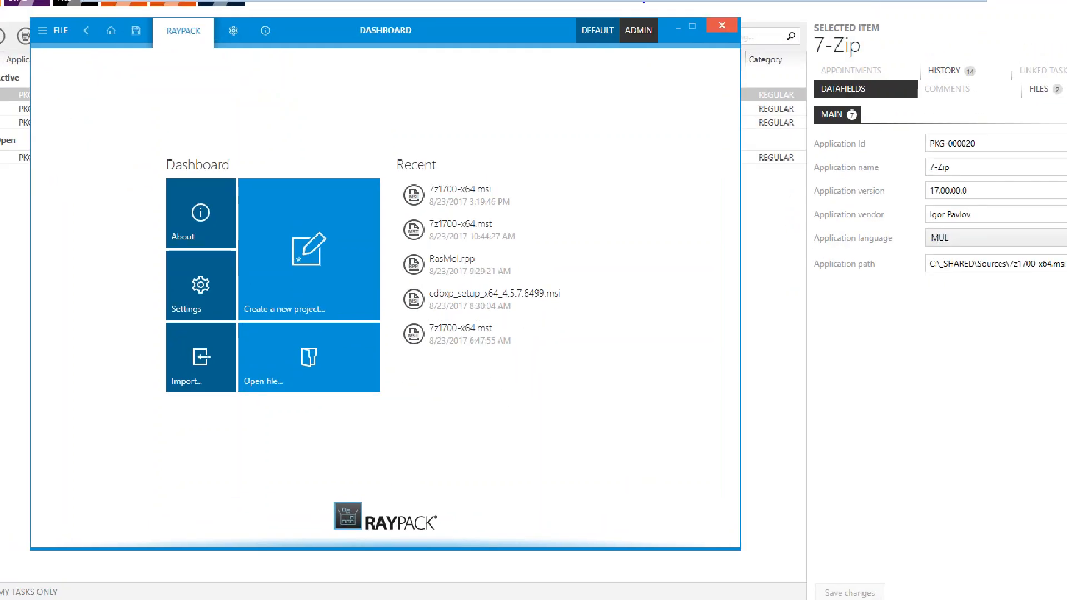
View the available RayPack profiles and close the list without switching profile
{"action": "mouse_move", "coordinate": [627, 37]}
{"action": "left_mouse_down"}
{"action": "mouse_move", "coordinate": [550, 69]}
{"action": "mouse_move", "coordinate": [557, 19]}
{"action": "left_mouse_up"}
{"action": "key", "text": "Escape"}
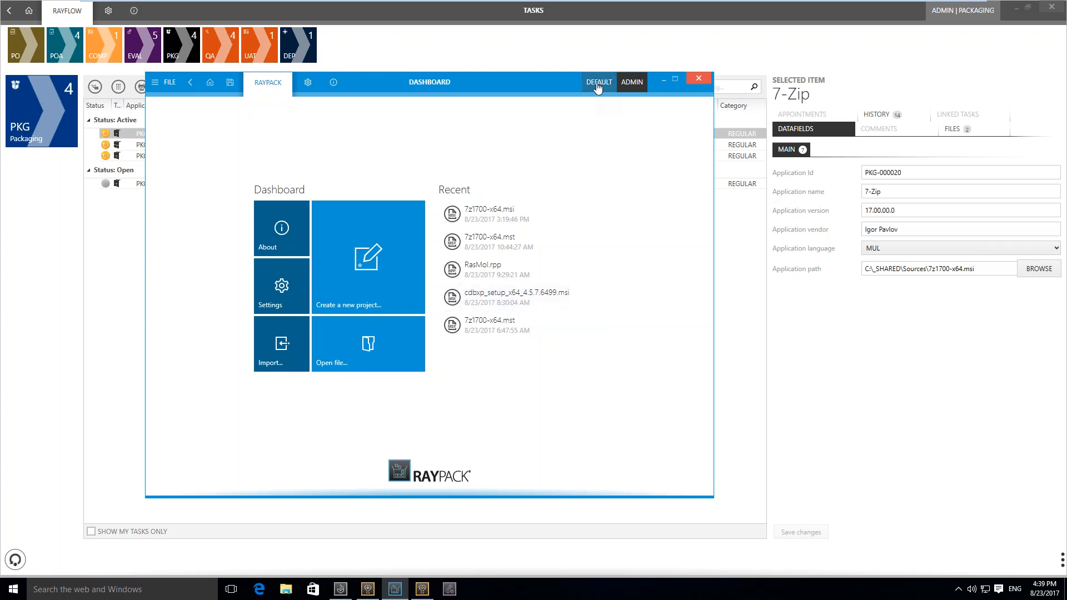
{"action": "left_click", "coordinate": [597, 85]}
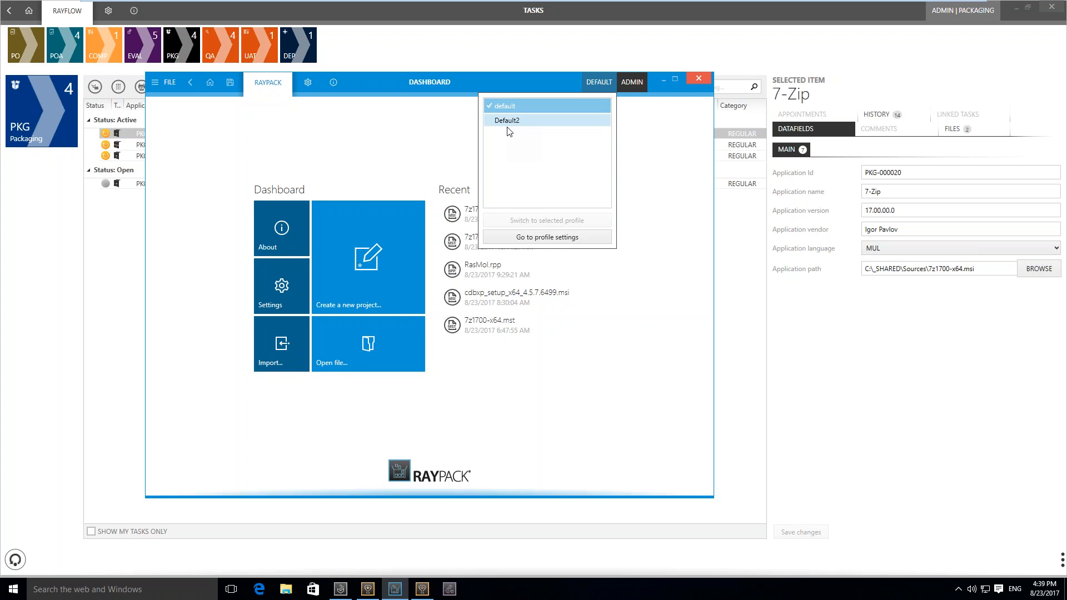
{"action": "left_click", "coordinate": [370, 144]}
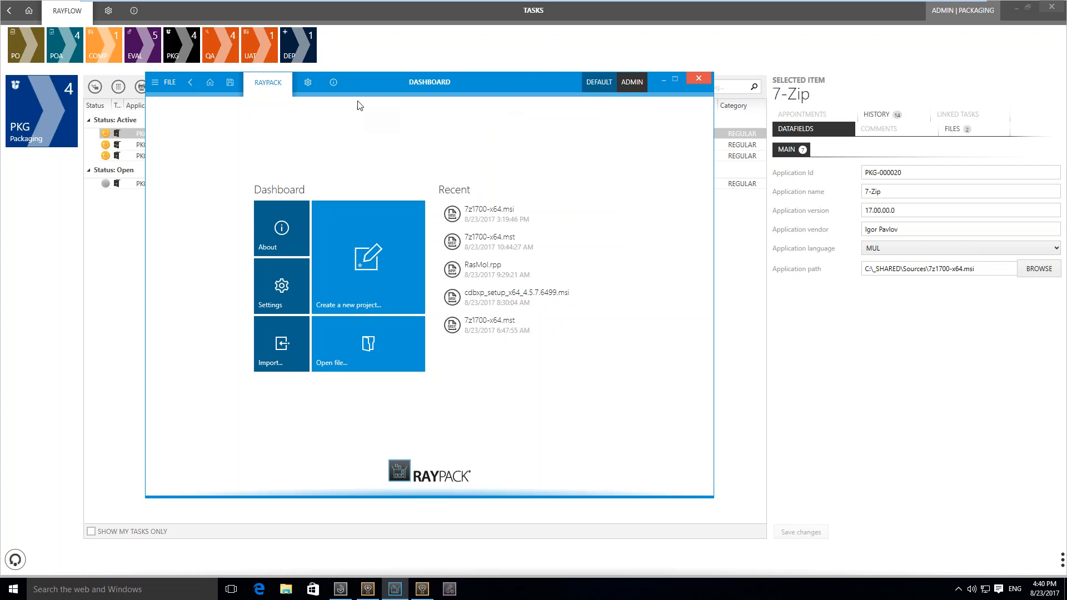
Open 7z1700-x64.msi from the 7-Zip RayFlow task in the Packaging phase
{"action": "left_click", "coordinate": [162, 86]}
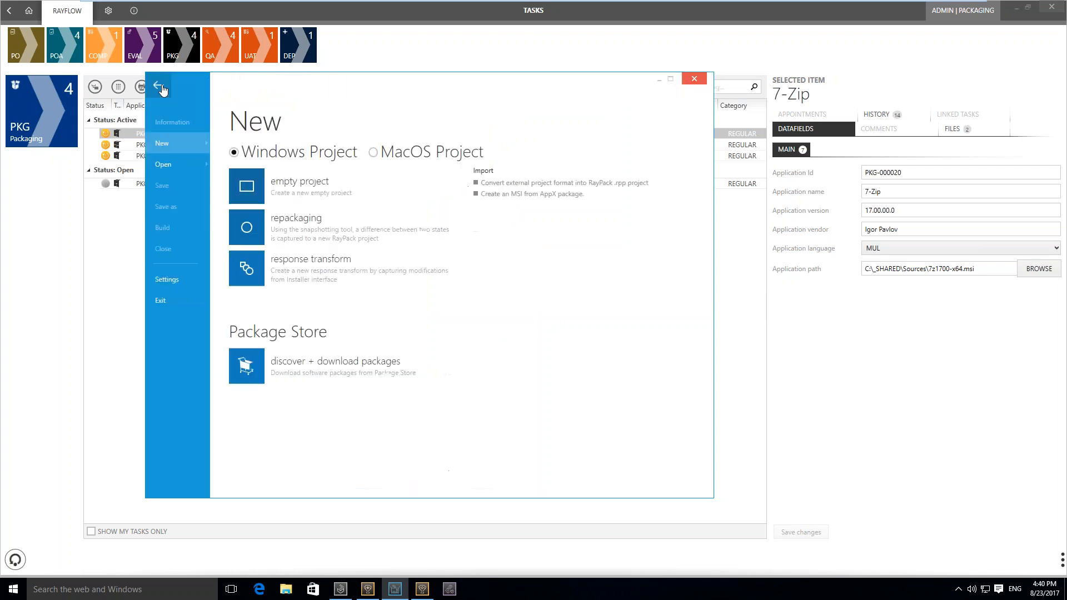
{"action": "left_click", "coordinate": [192, 165]}
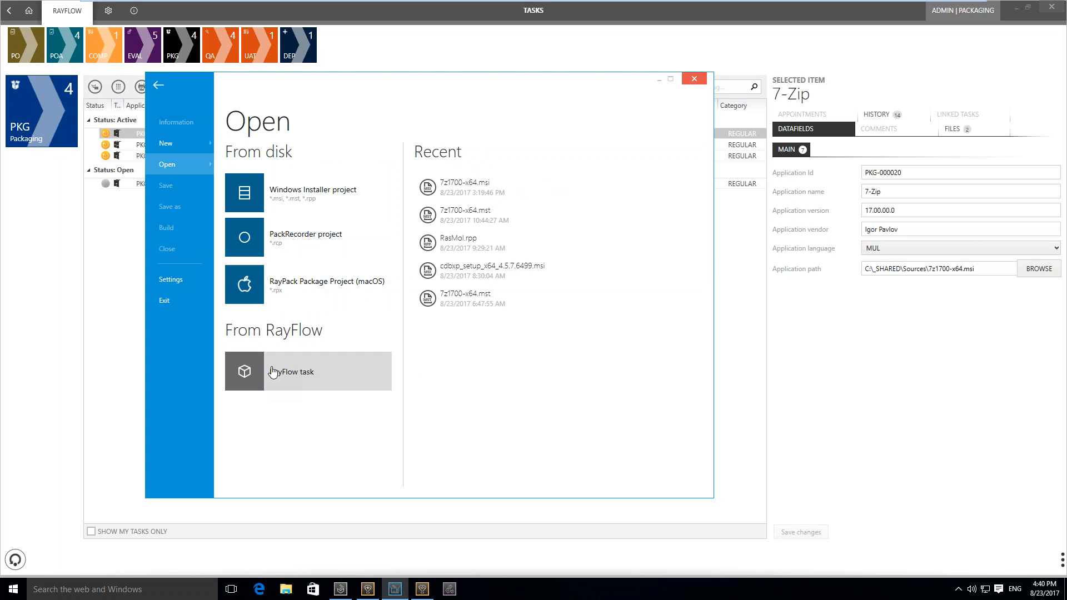
{"action": "left_click", "coordinate": [272, 372]}
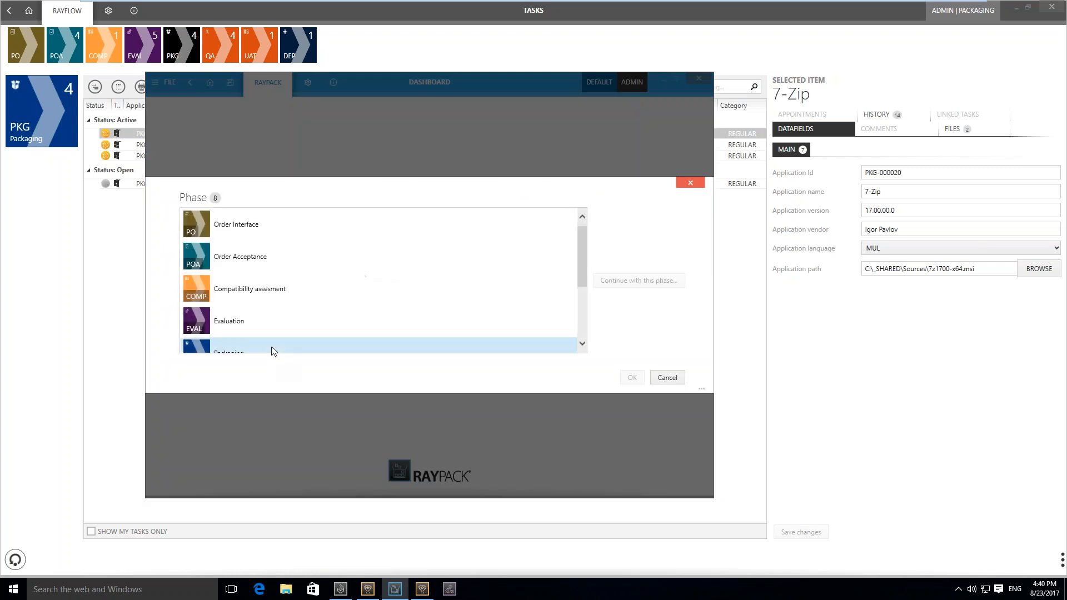
{"action": "left_click", "coordinate": [273, 348]}
{"action": "double_click", "coordinate": [273, 339]}
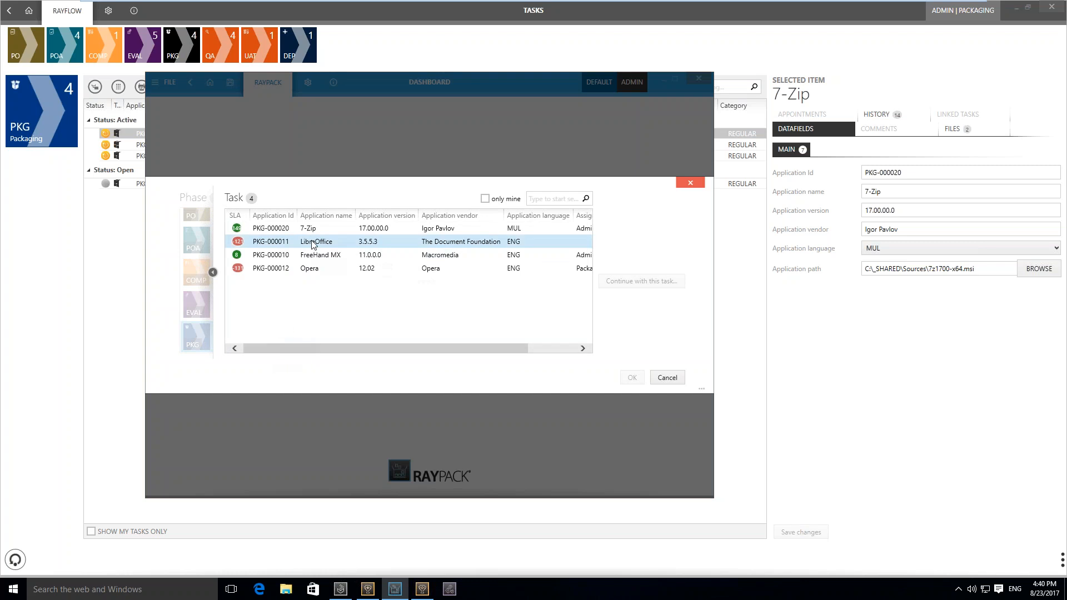
{"action": "double_click", "coordinate": [314, 232]}
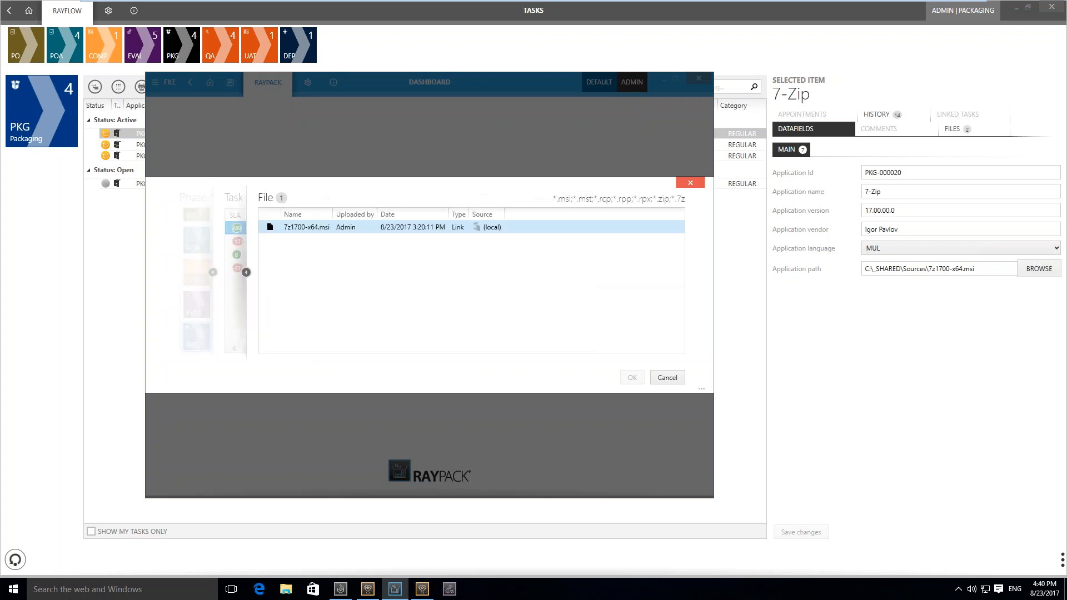
{"action": "left_click", "coordinate": [314, 228]}
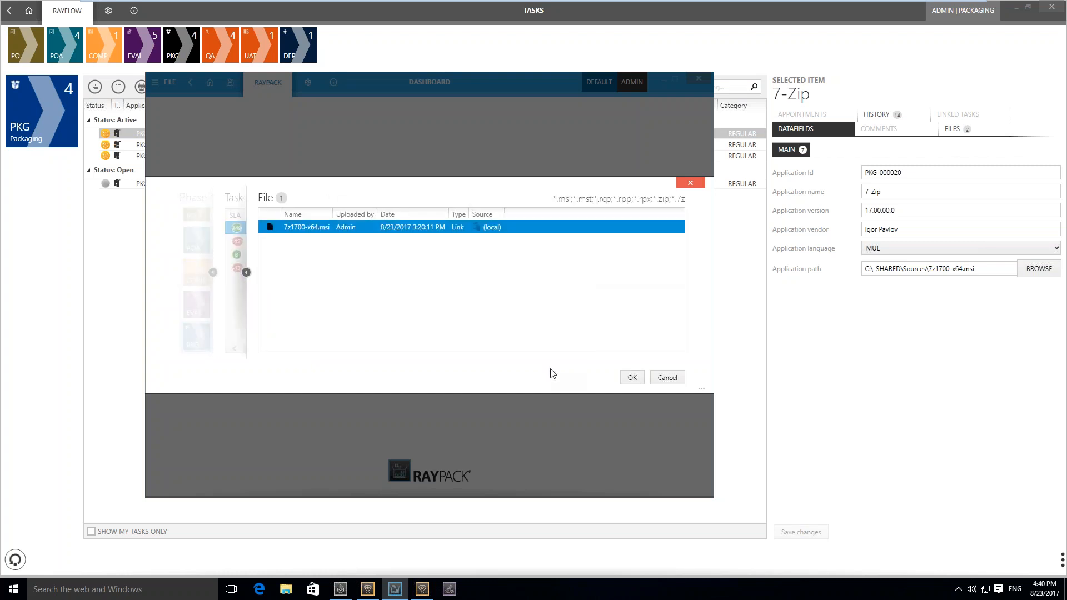
{"action": "left_click", "coordinate": [632, 379]}
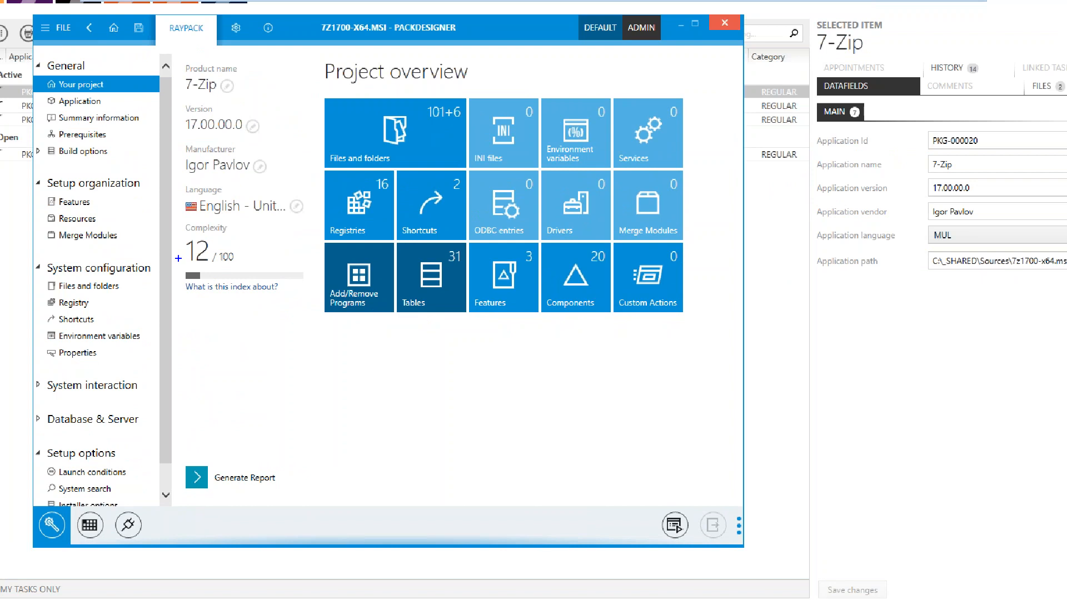
Examine the package's complexity factors in the Complexity plugin and the calculation configuration, then cancel the configuration
{"action": "left_click_drag", "start_coordinate": [182, 266], "coordinate": [253, 267]}
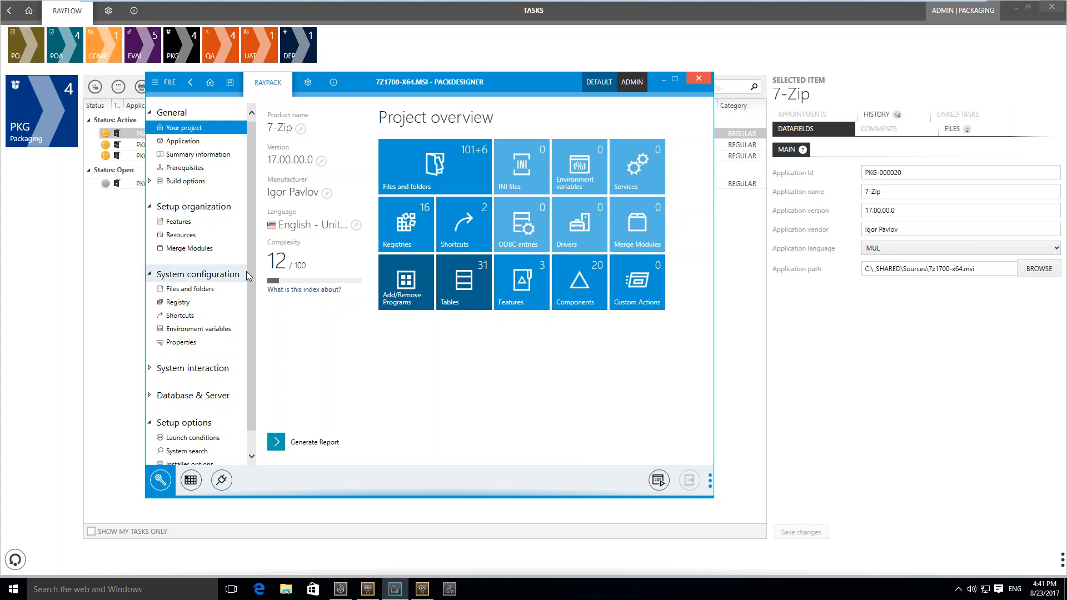
{"action": "left_click", "coordinate": [223, 479]}
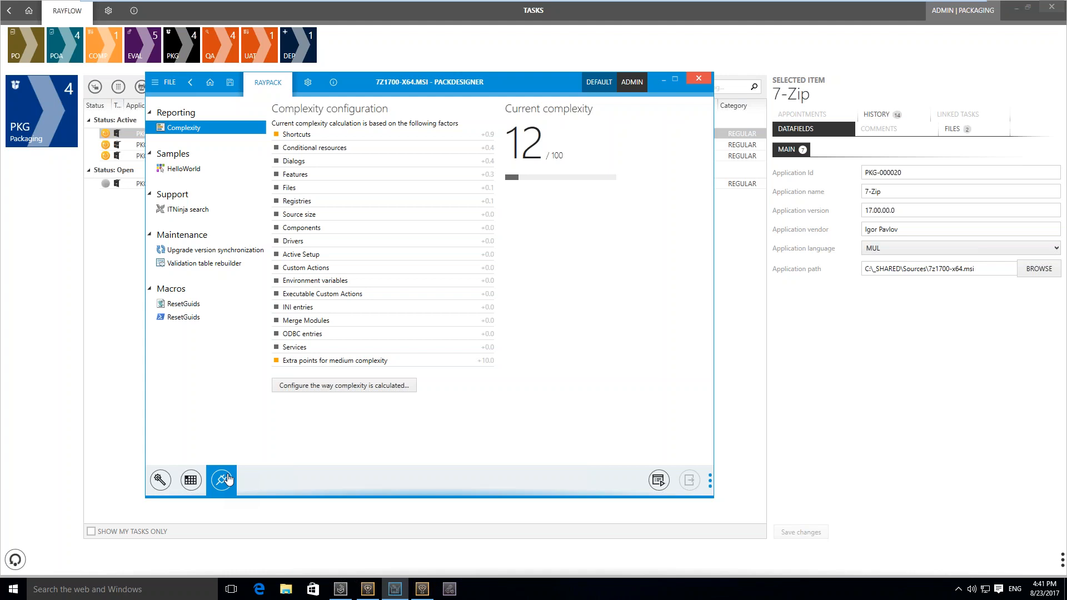
{"action": "left_click", "coordinate": [315, 396]}
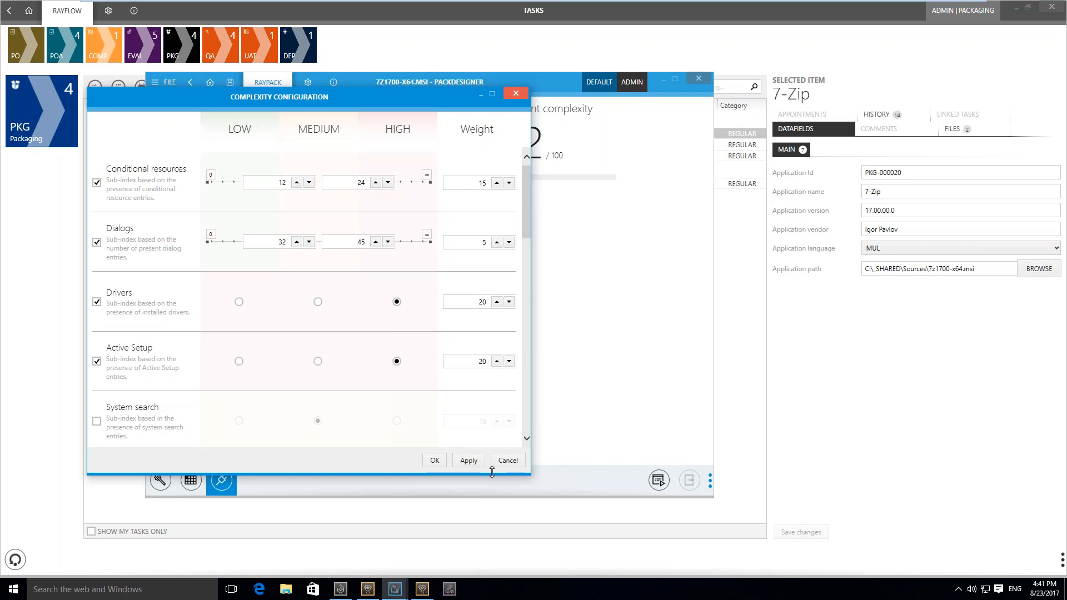
{"action": "left_click", "coordinate": [508, 460]}
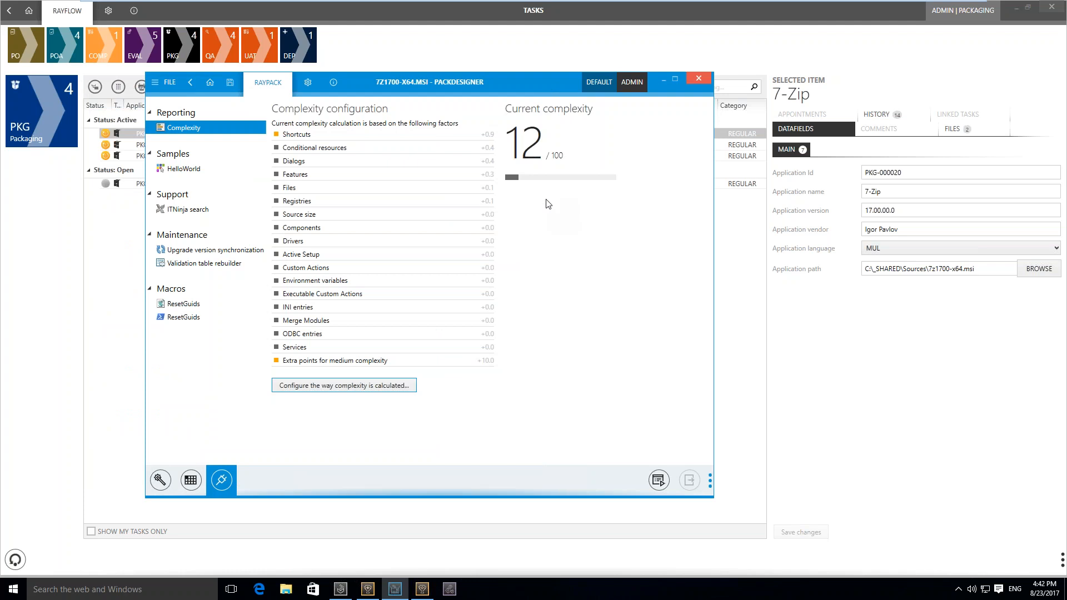
Search ITNinja for 7-Zip in the Software category, review the result's deployment tips in the browser, and close it
{"action": "left_click", "coordinate": [218, 209]}
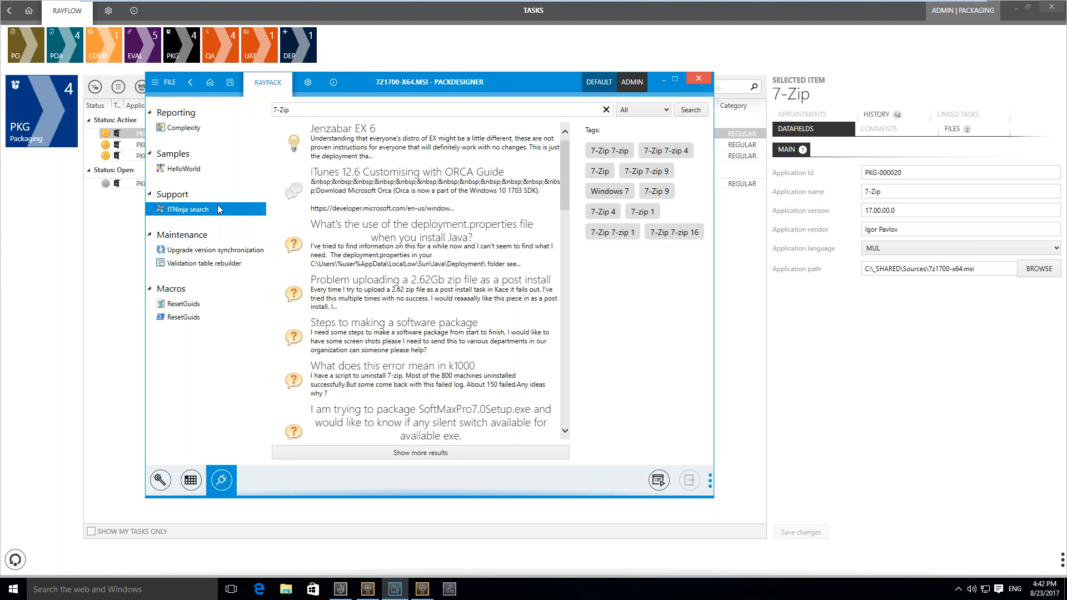
{"action": "left_click", "coordinate": [645, 116]}
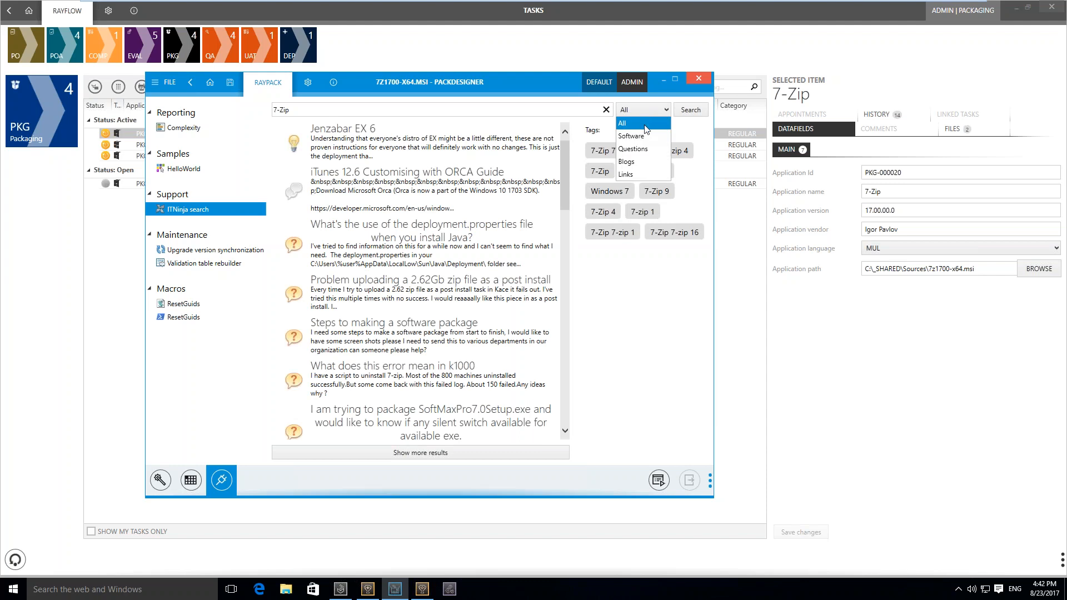
{"action": "left_click", "coordinate": [644, 136]}
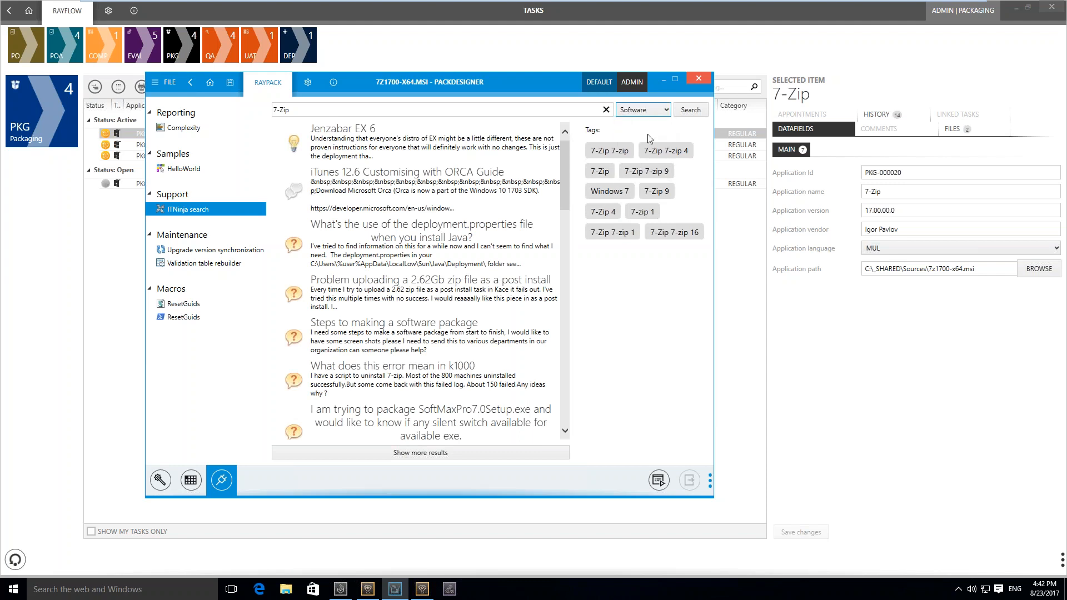
{"action": "left_click", "coordinate": [689, 110]}
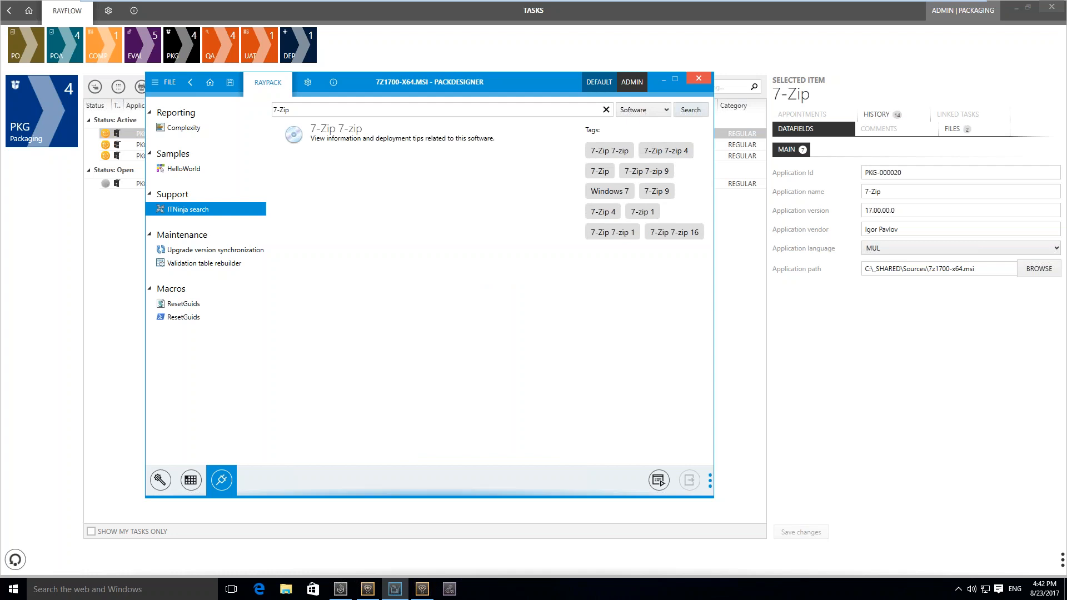
{"action": "left_click", "coordinate": [352, 130]}
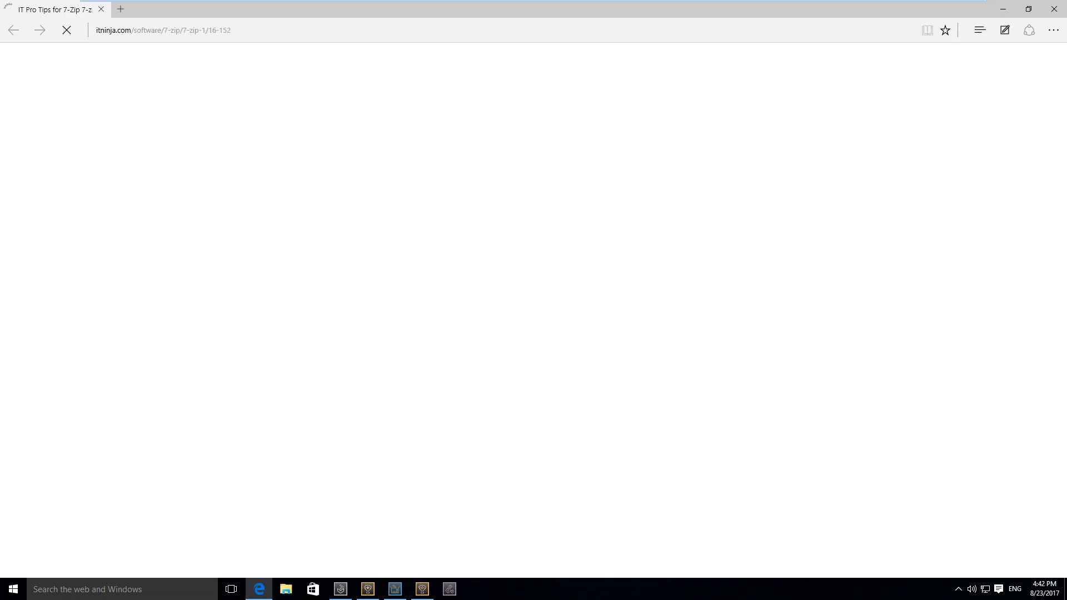
{"action": "scroll", "coordinate": [534, 311], "scroll_direction": "down", "scroll_amount": 3}
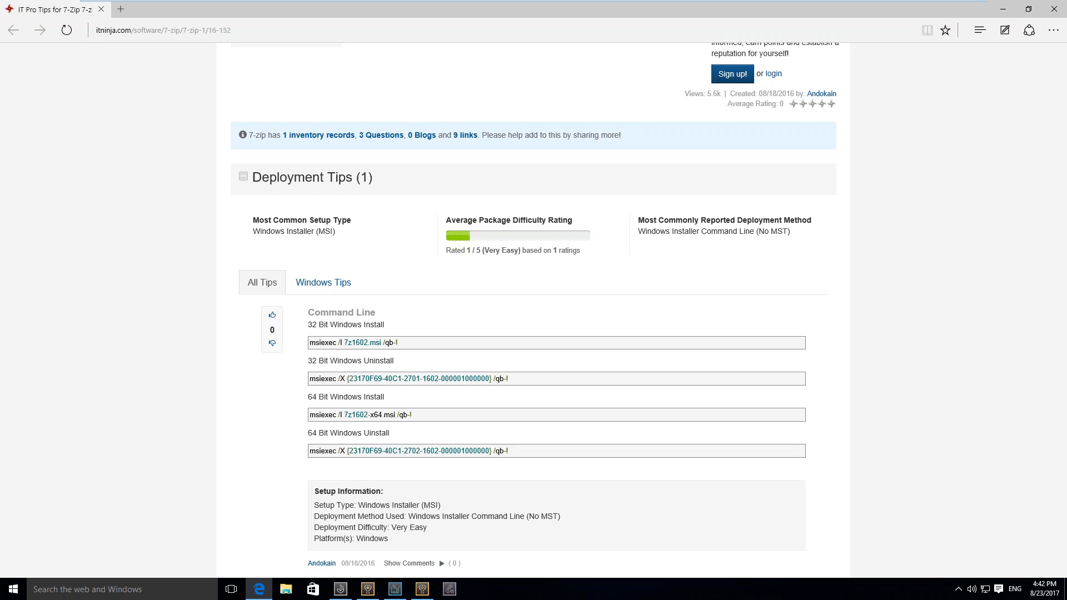
{"action": "key", "text": "alt+F4"}
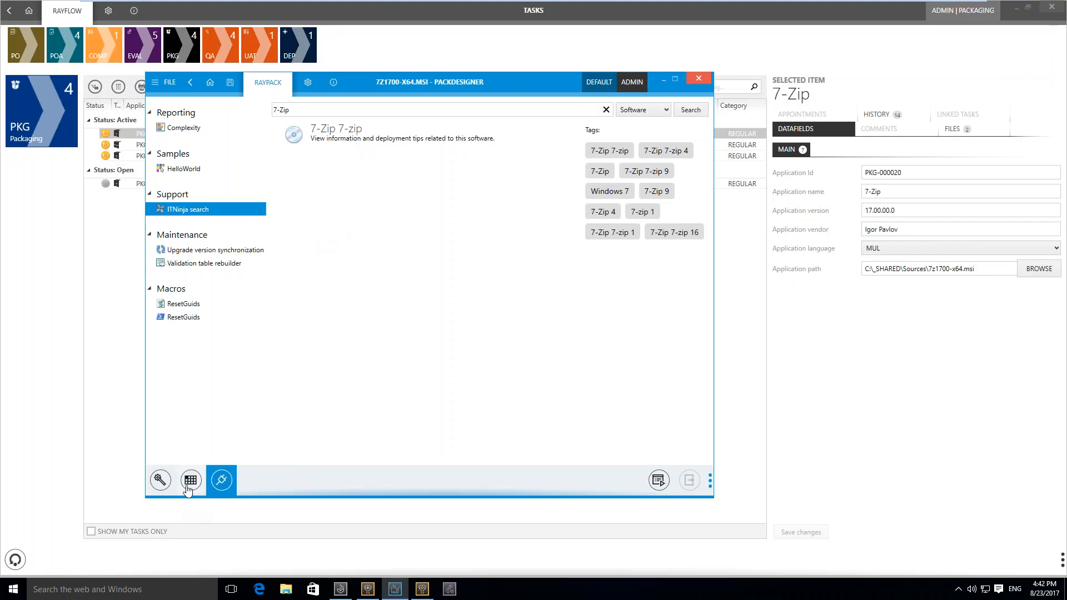
Return to the 7-Zip project overview and view the package's Application settings
{"action": "left_click", "coordinate": [163, 483]}
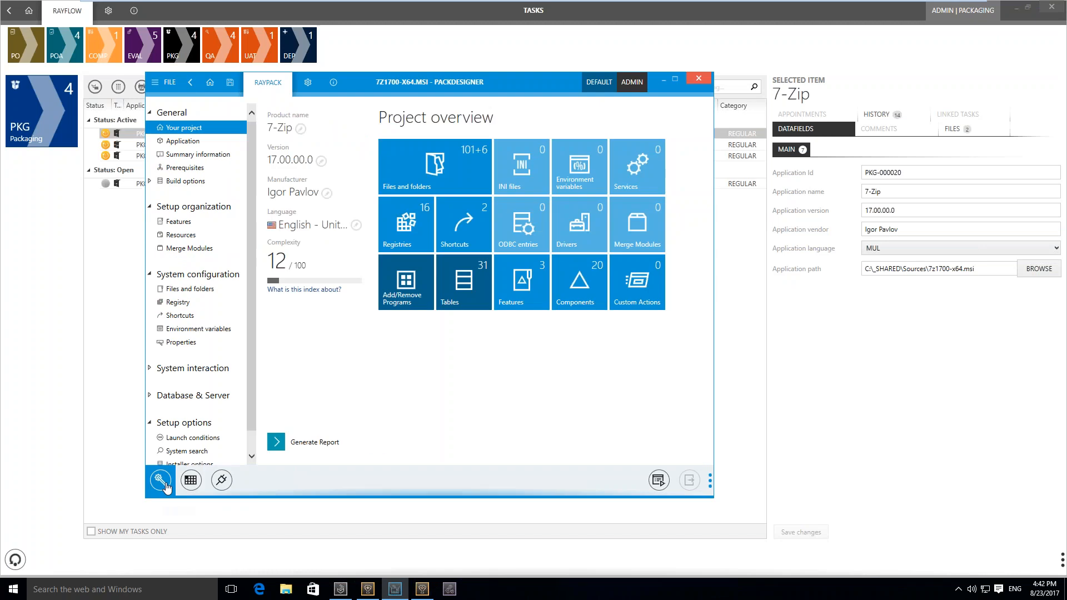
{"action": "left_click", "coordinate": [172, 88]}
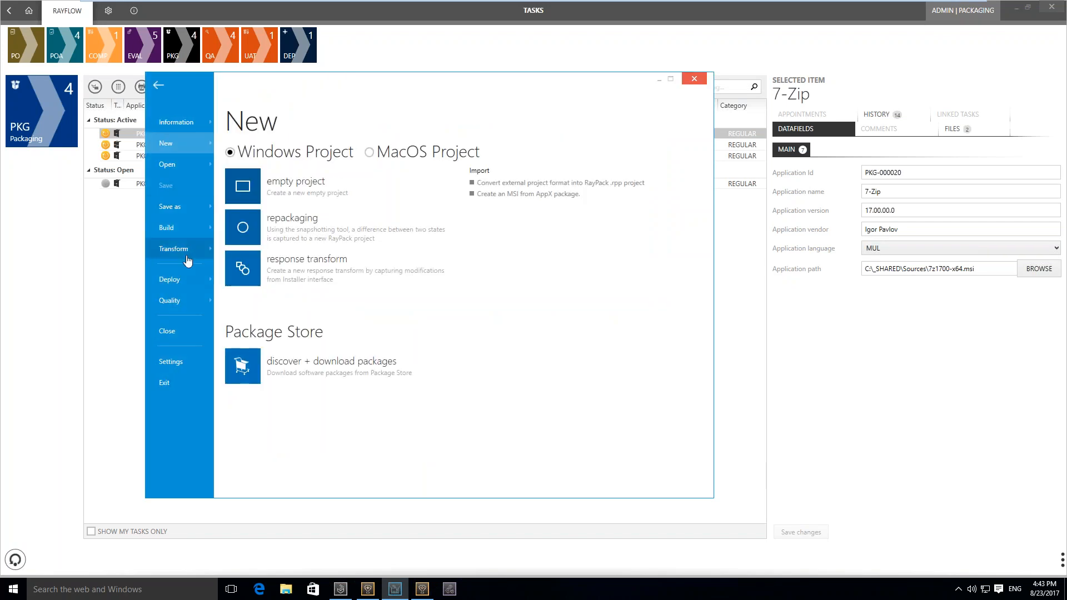
{"action": "left_click", "coordinate": [157, 82]}
{"action": "left_click", "coordinate": [182, 141]}
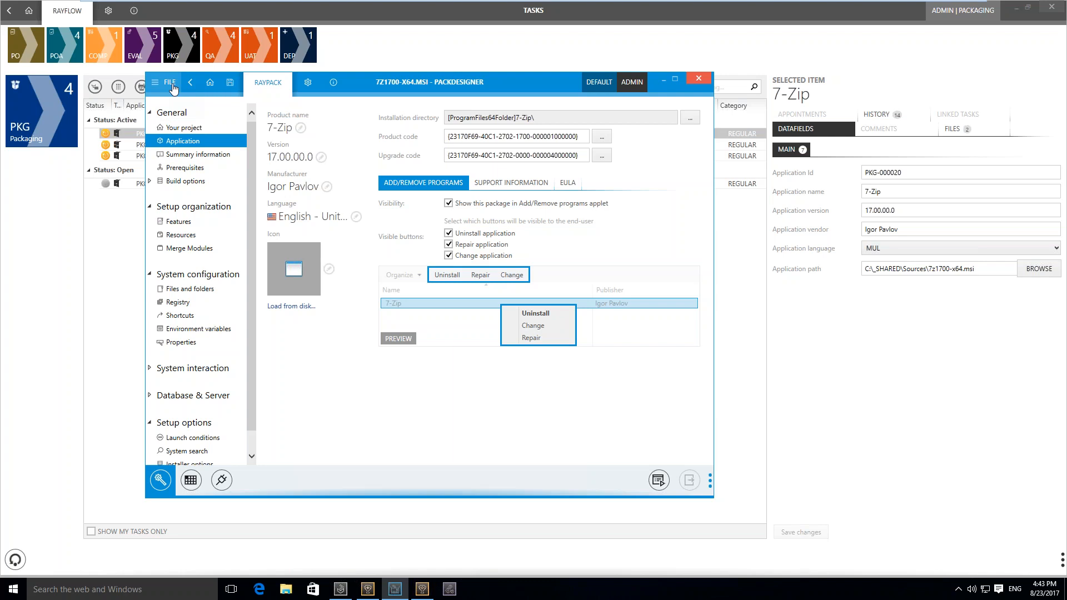
Apply the changes from the transform template Disable AddRemovePrograms.rpmst to the 7-Zip package
{"action": "left_click", "coordinate": [171, 85]}
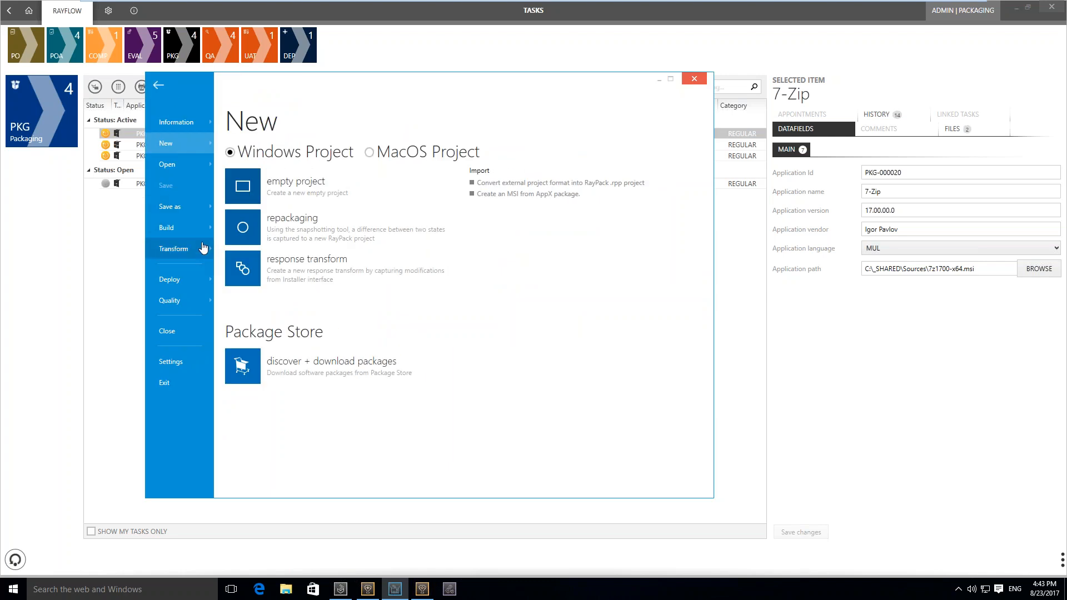
{"action": "left_click", "coordinate": [204, 248]}
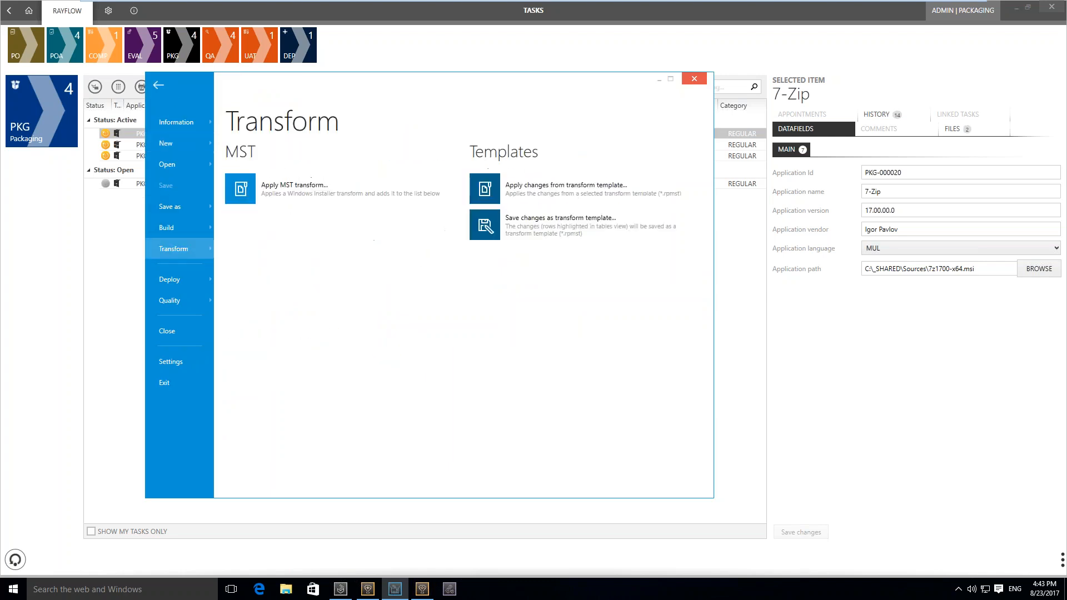
{"action": "left_click", "coordinate": [534, 199]}
{"action": "left_click", "coordinate": [343, 153]}
{"action": "double_click", "coordinate": [344, 153]}
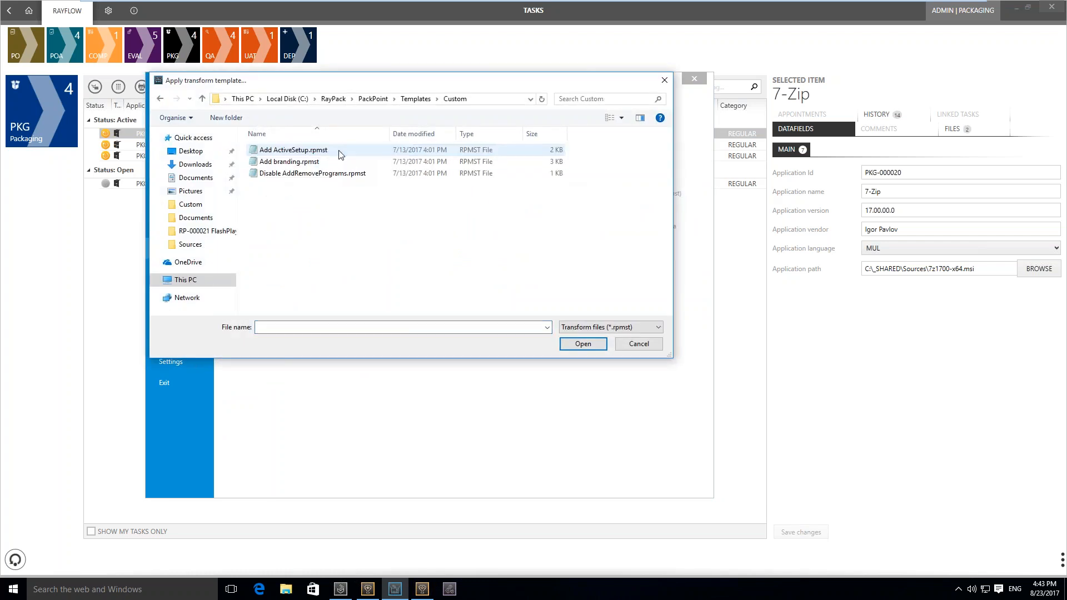
{"action": "double_click", "coordinate": [321, 173]}
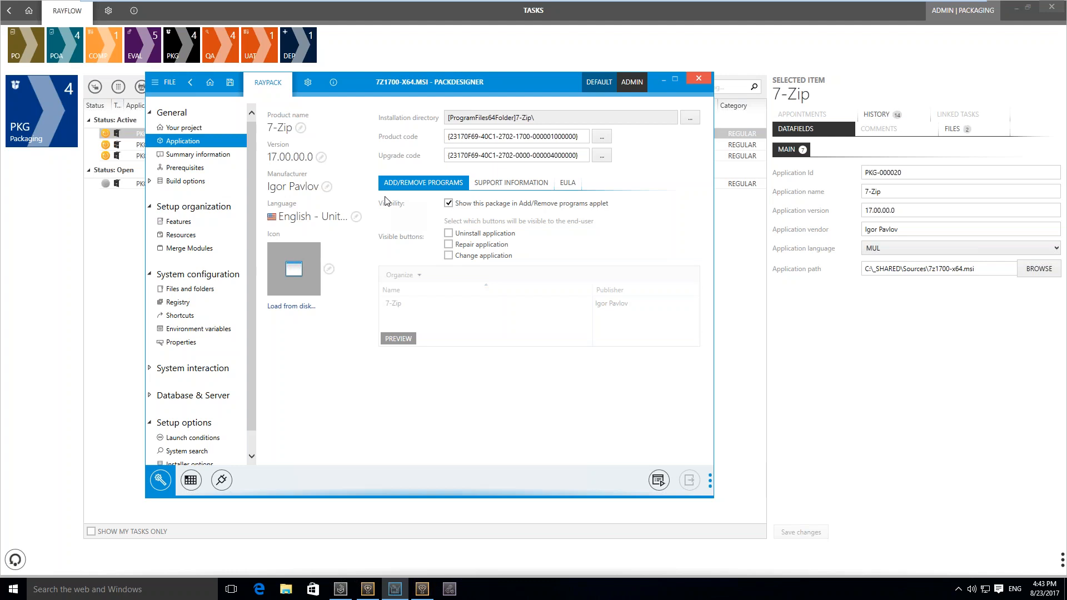
Save the changes to disk as the Windows Installer transform 7z1700-x64.mst in the Sources folder
{"action": "left_click", "coordinate": [164, 83]}
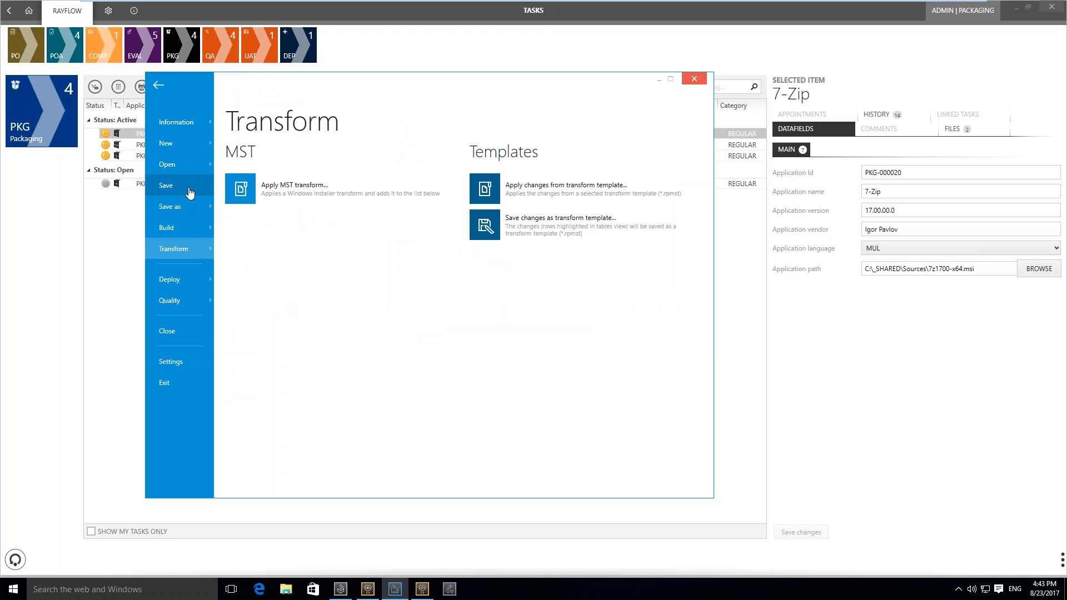
{"action": "left_click", "coordinate": [181, 206]}
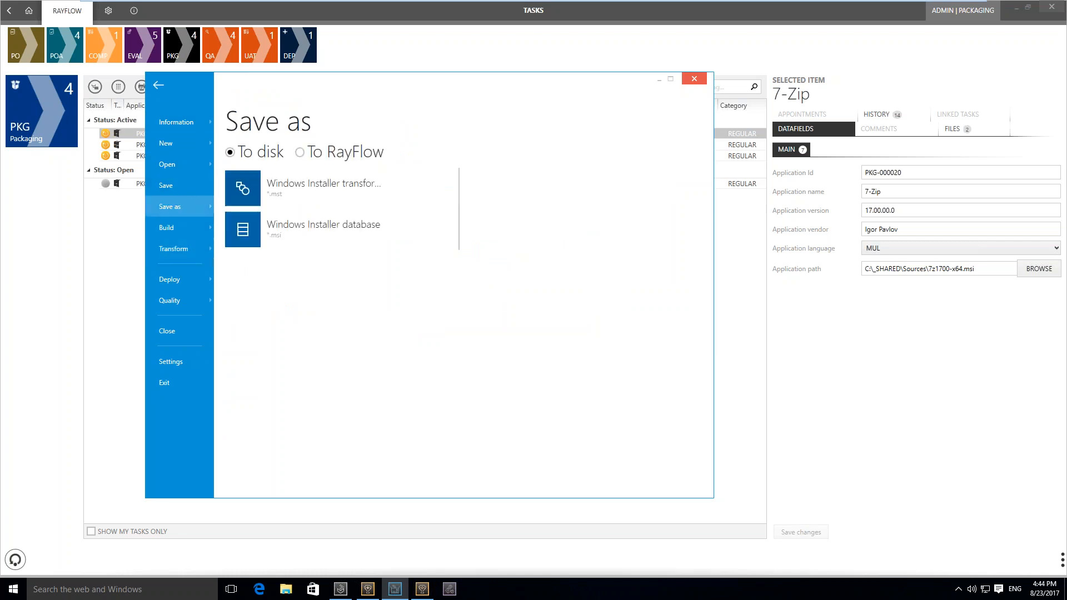
{"action": "left_click", "coordinate": [284, 188]}
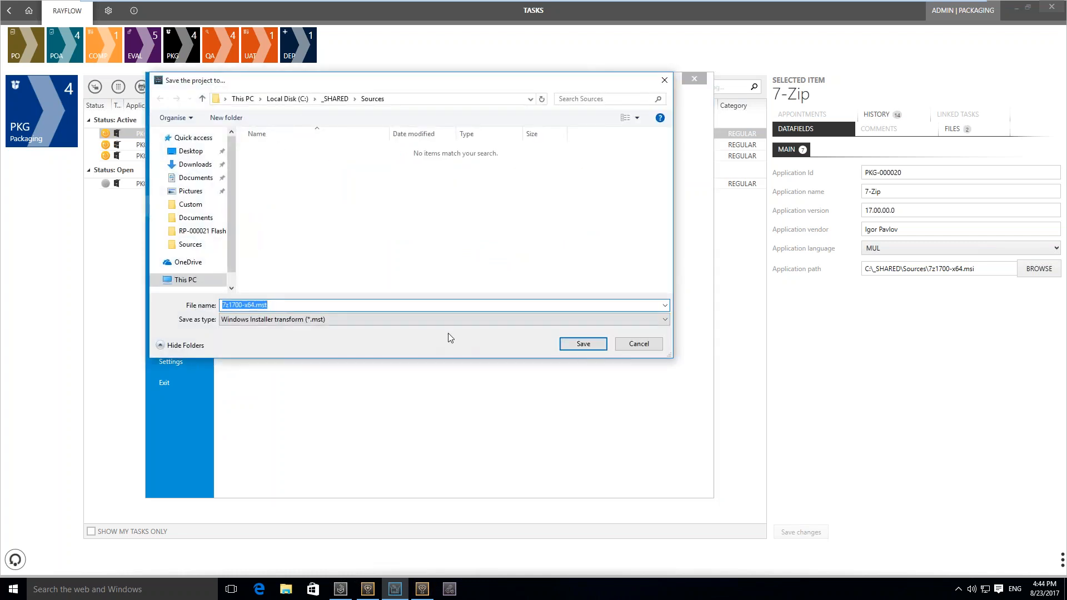
{"action": "left_click", "coordinate": [577, 345]}
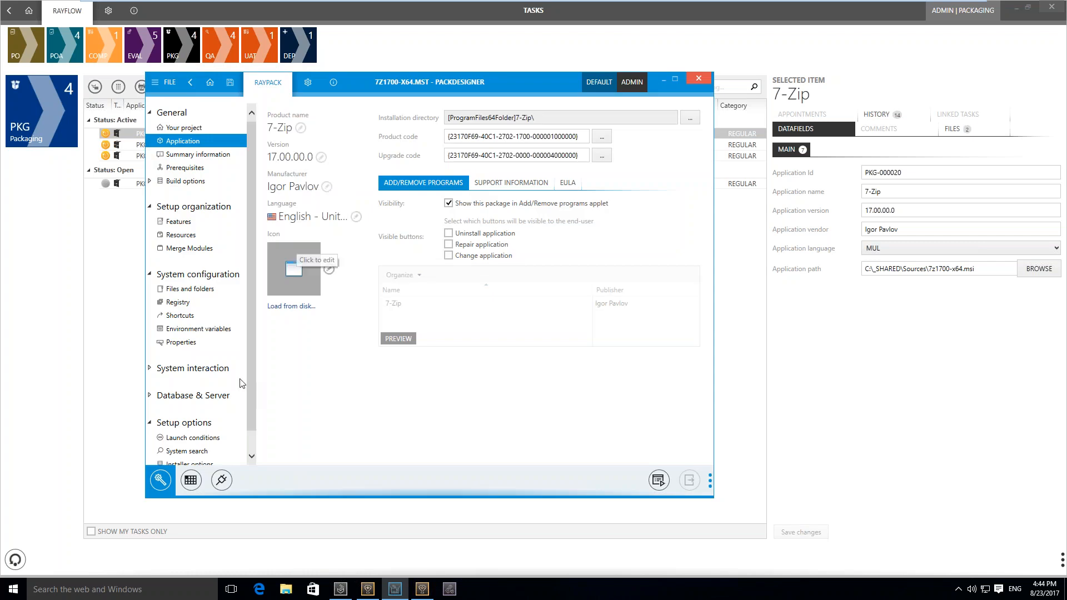
Execute the first ResetGuids macro on the 7-Zip transform
{"action": "left_click", "coordinate": [222, 481]}
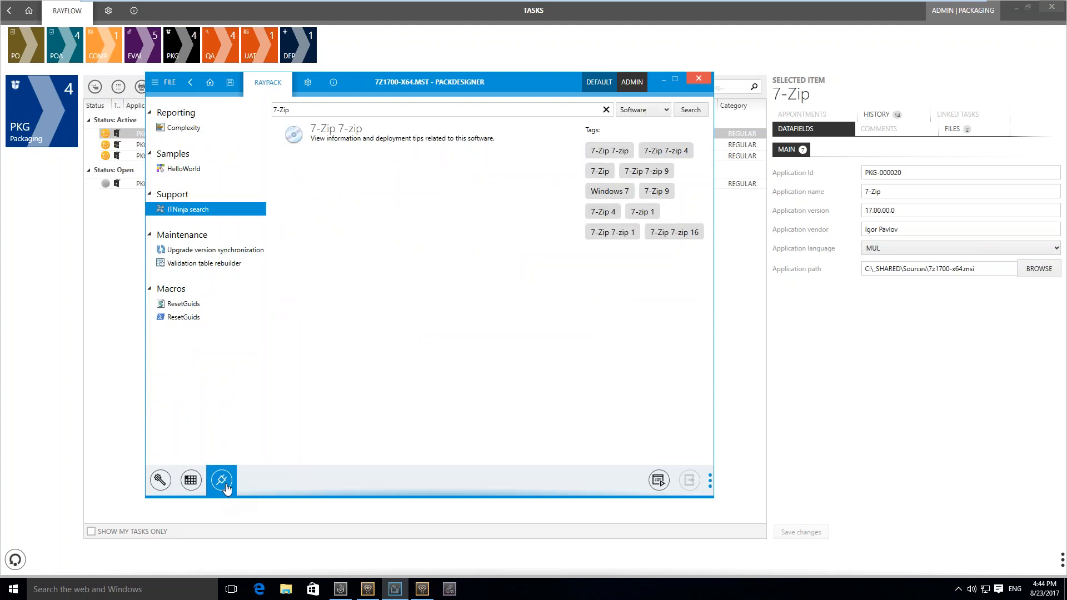
{"action": "left_click", "coordinate": [215, 308]}
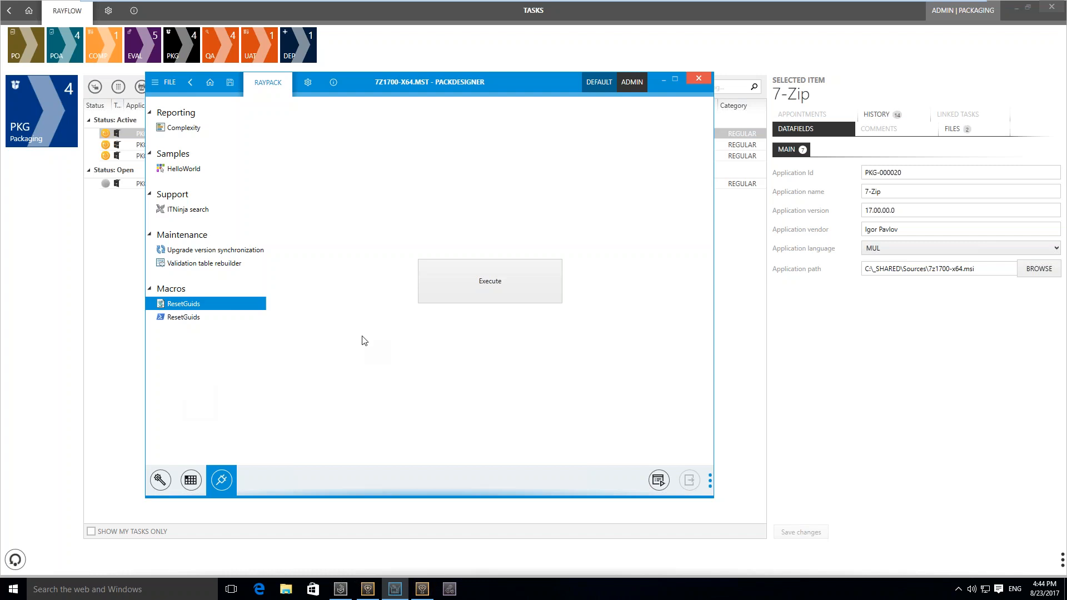
{"action": "left_click", "coordinate": [459, 291]}
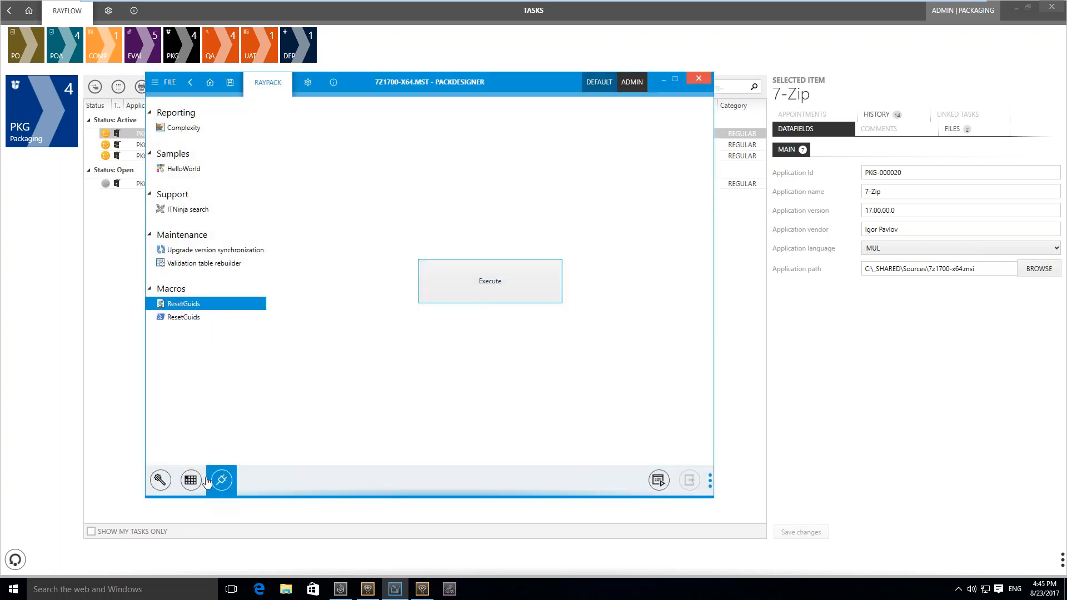
Enlarge the PackDesigner window and review the changed rows in the Component and Property tables
{"action": "left_click", "coordinate": [198, 481]}
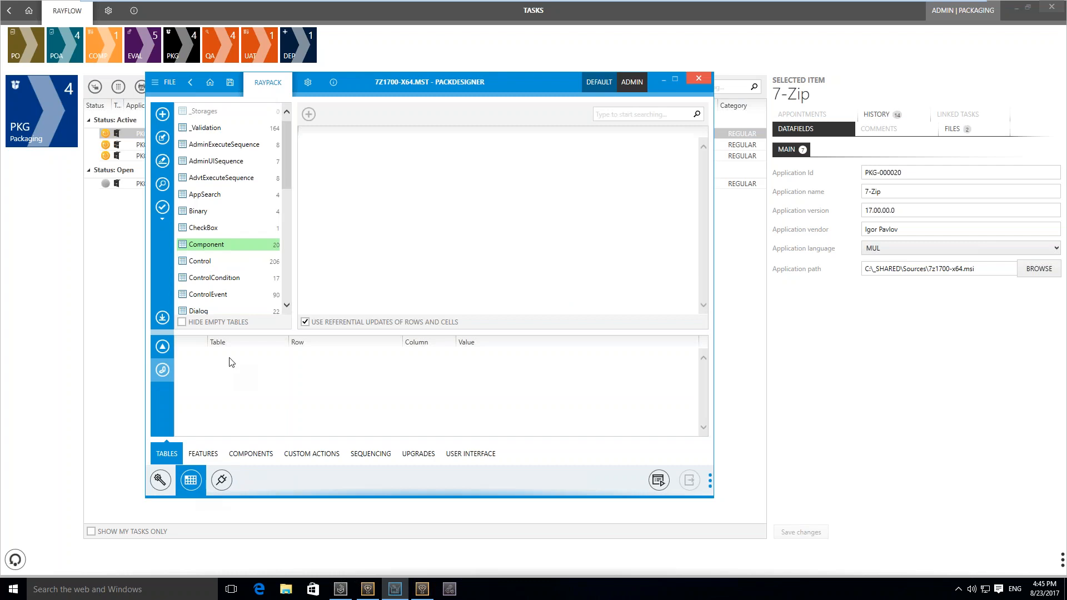
{"action": "left_click", "coordinate": [240, 247]}
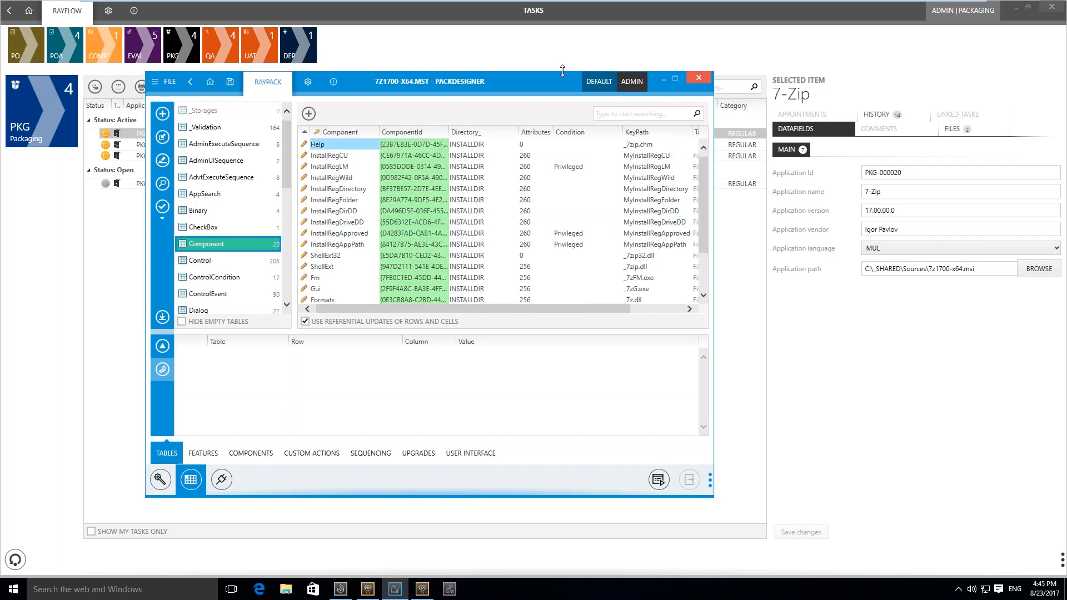
{"action": "left_click_drag", "start_coordinate": [562, 72], "coordinate": [562, 19]}
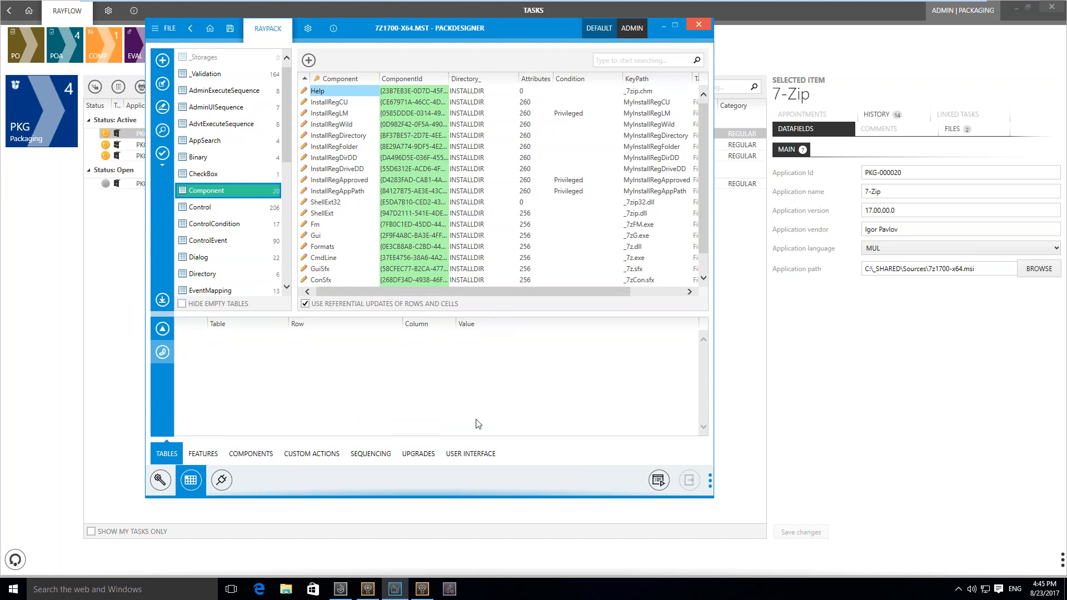
{"action": "left_click_drag", "start_coordinate": [476, 498], "coordinate": [476, 556]}
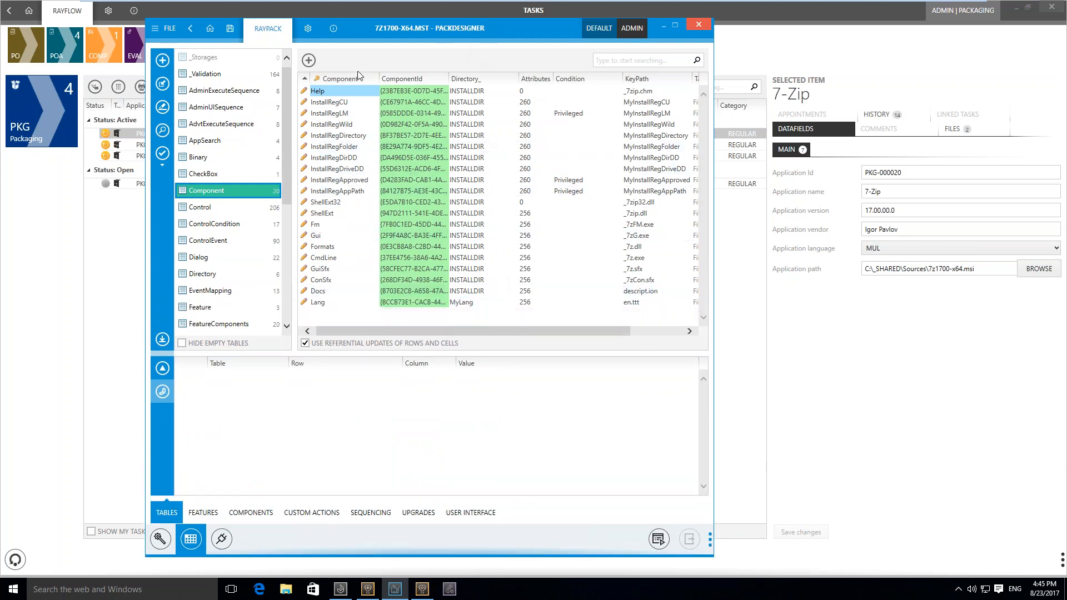
{"action": "left_click_drag", "start_coordinate": [288, 126], "coordinate": [286, 231]}
{"action": "left_click", "coordinate": [271, 226]}
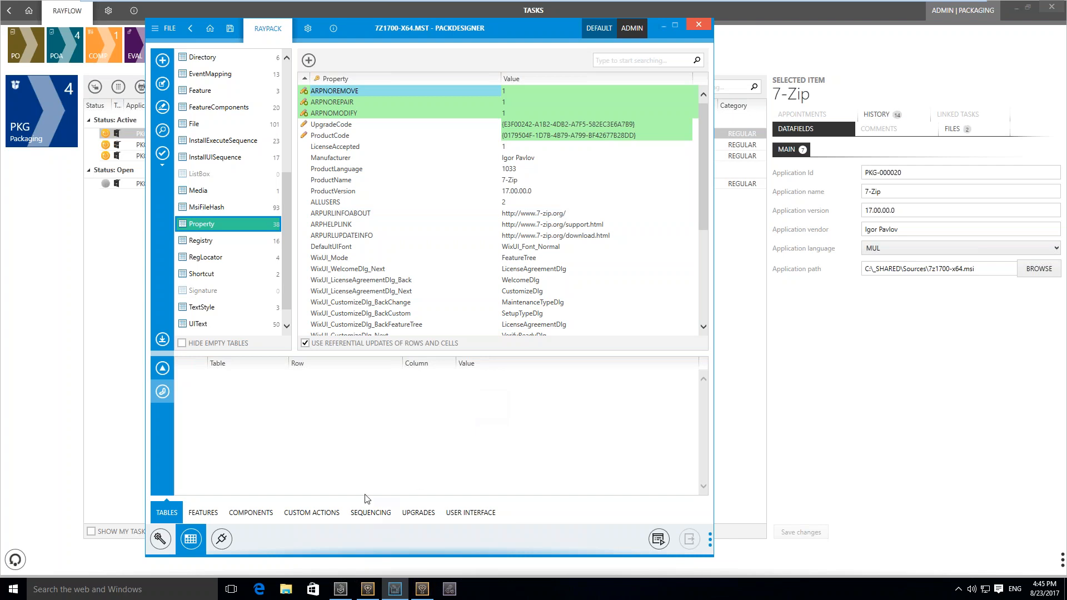
Start a new PowerShell custom action with an inline script as its source
{"action": "left_click", "coordinate": [338, 507]}
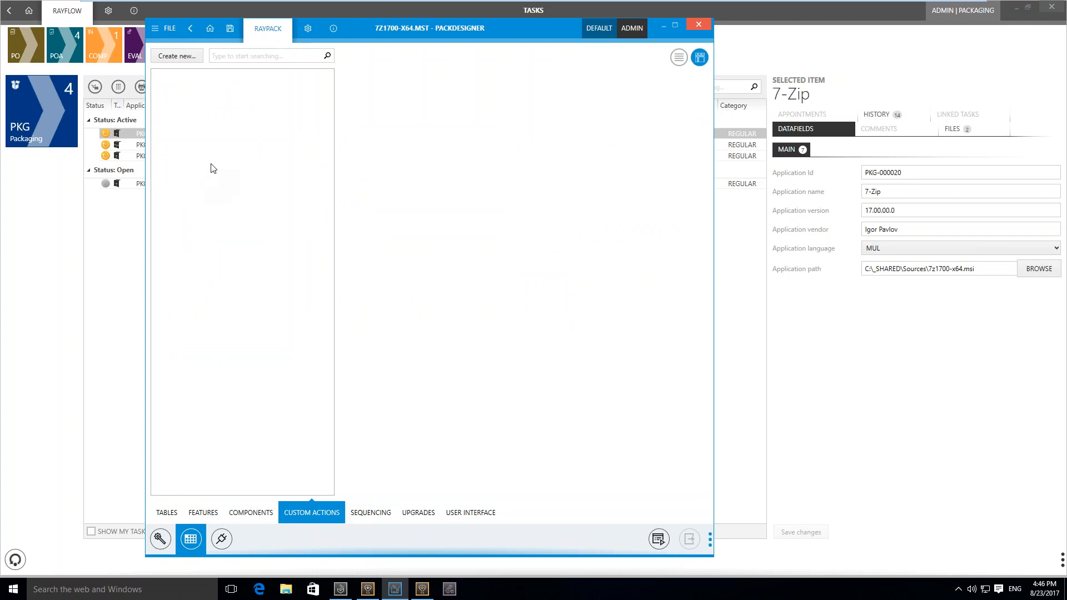
{"action": "left_click", "coordinate": [187, 63]}
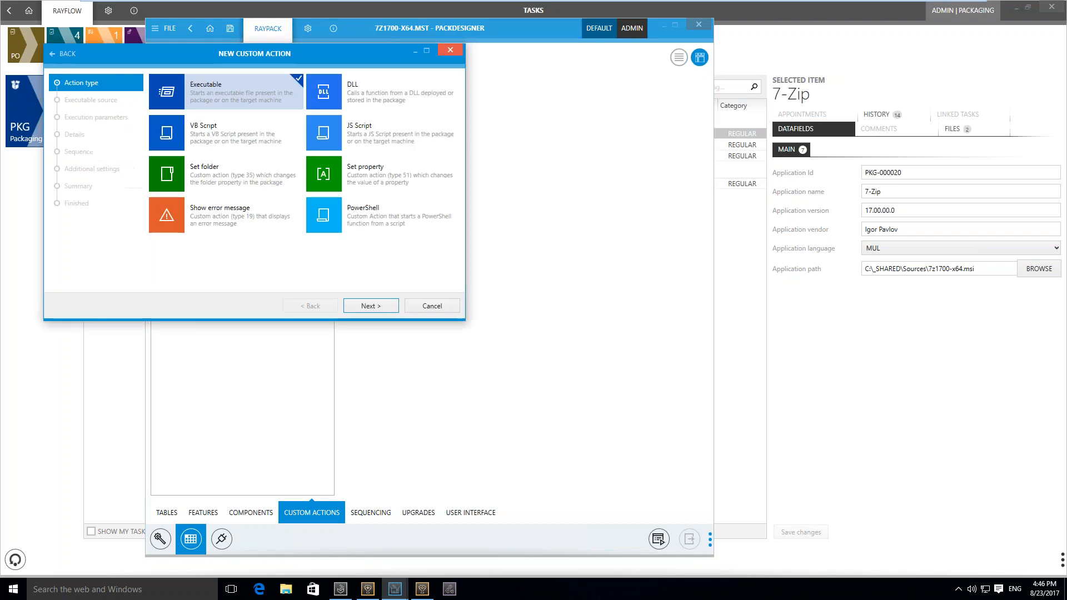
{"action": "left_click", "coordinate": [355, 222]}
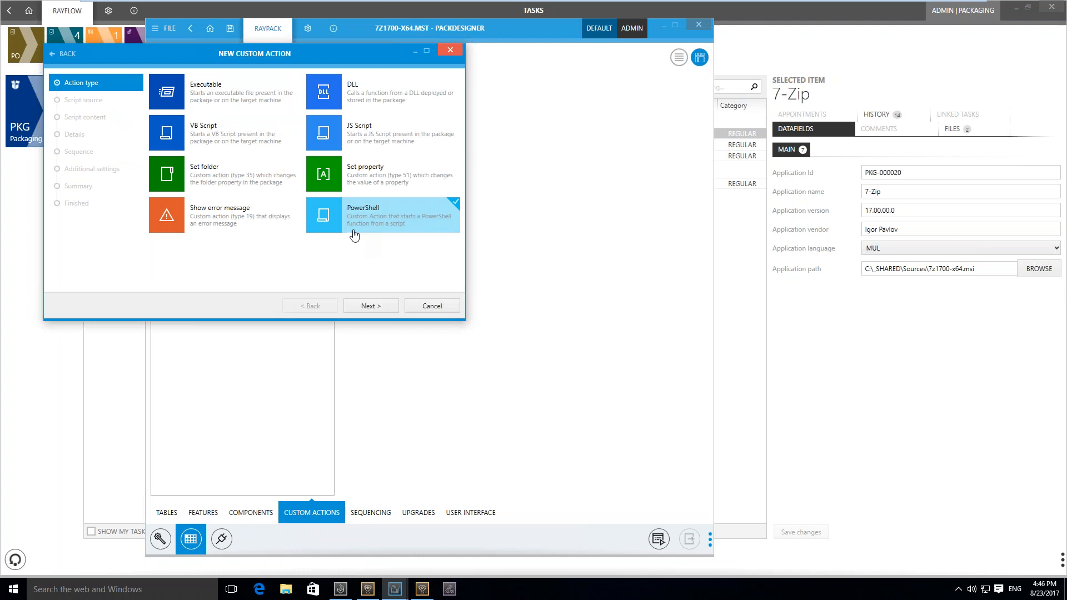
{"action": "left_click", "coordinate": [378, 307]}
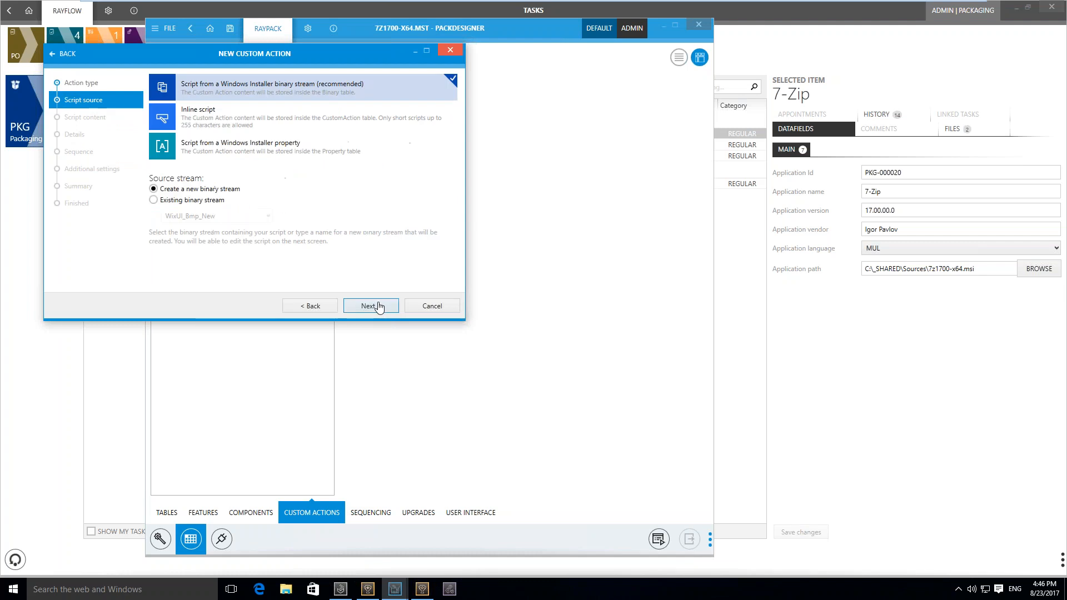
{"action": "left_click", "coordinate": [290, 111]}
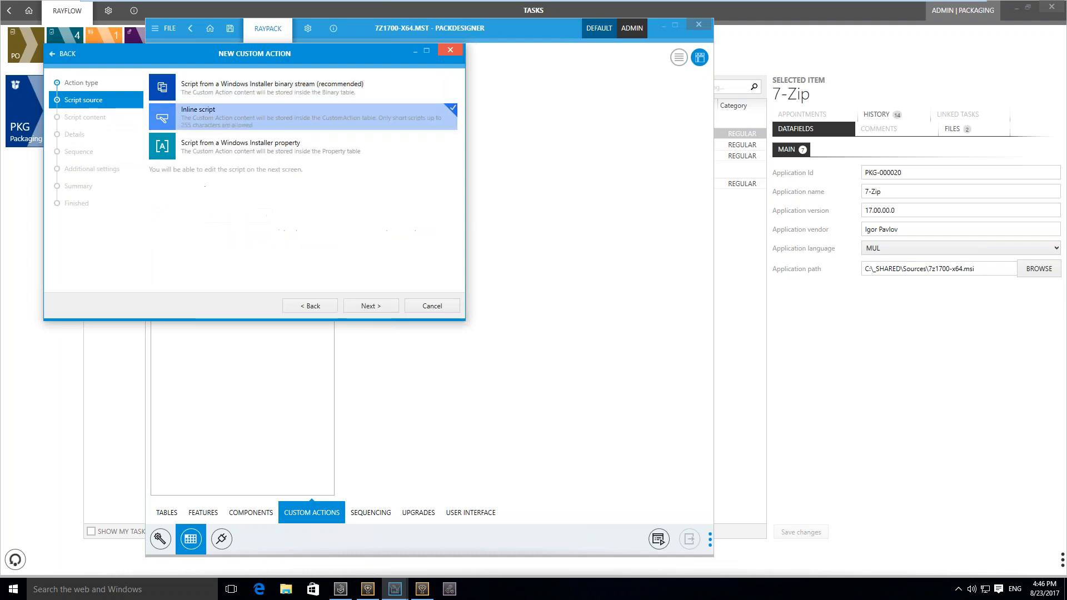
{"action": "left_click", "coordinate": [369, 306]}
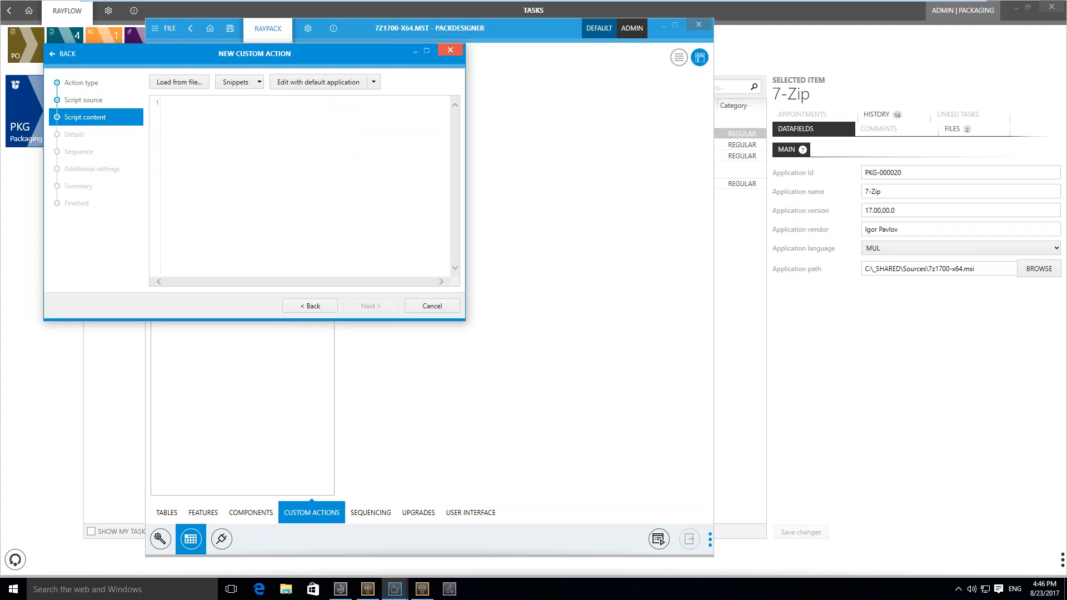
Enlarge the custom action wizard and insert the Get property snippet with ProductName as the property name
{"action": "left_click_drag", "start_coordinate": [466, 321], "coordinate": [575, 409]}
{"action": "left_click_drag", "start_coordinate": [436, 52], "coordinate": [605, 85]}
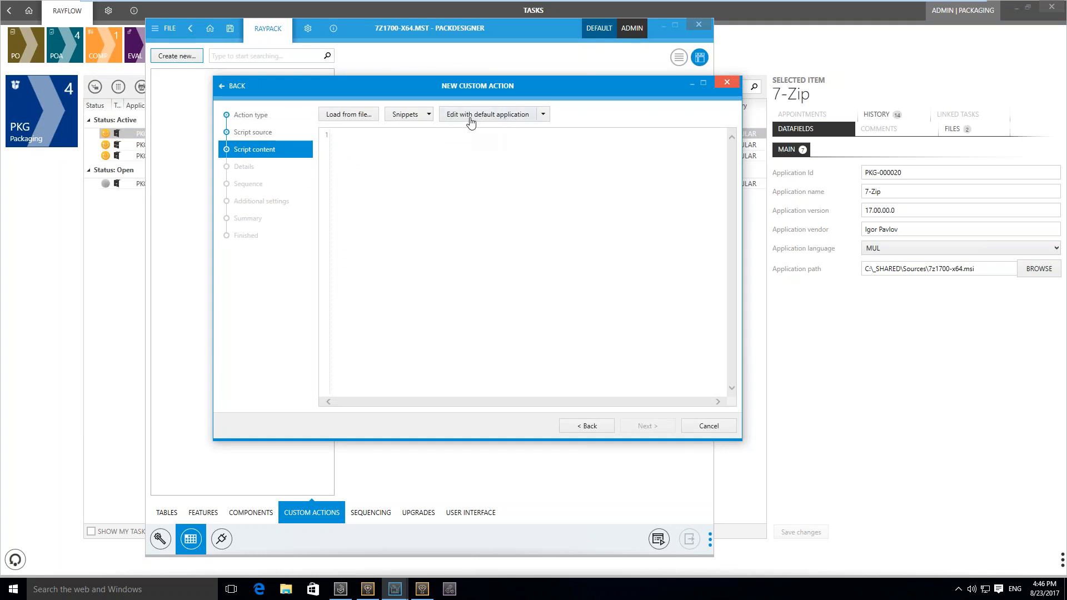
{"action": "left_click", "coordinate": [428, 115]}
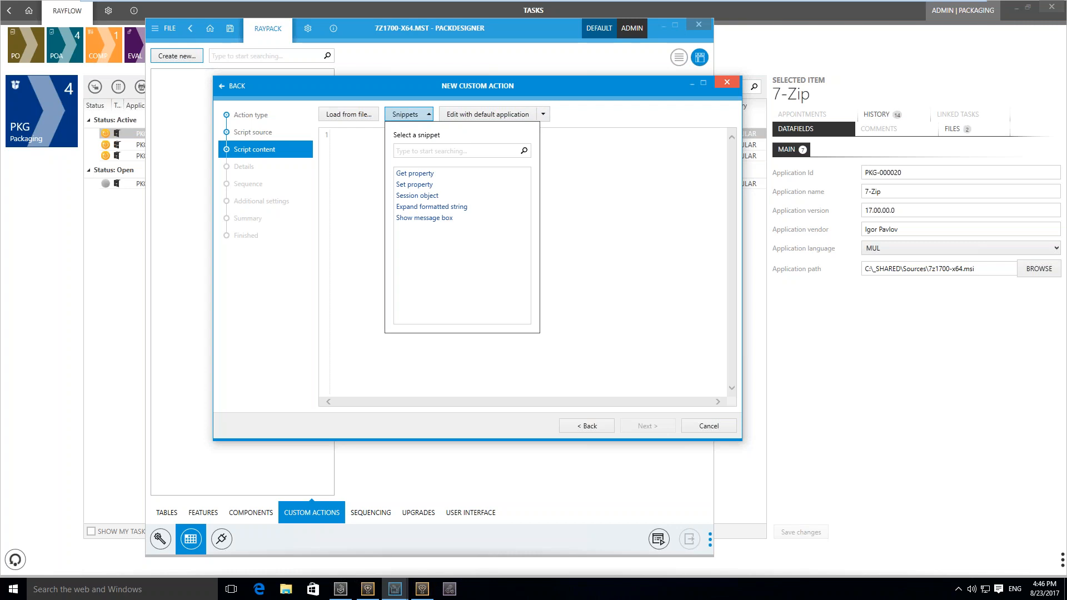
{"action": "left_click", "coordinate": [414, 173]}
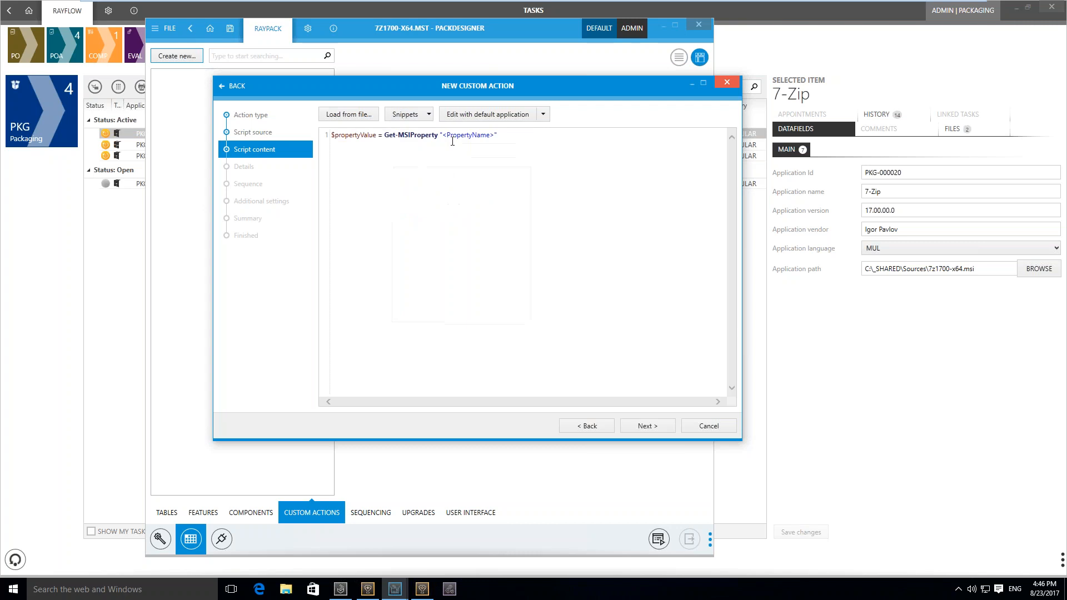
{"action": "left_click_drag", "start_coordinate": [445, 137], "coordinate": [496, 137]}
{"action": "type", "text": "ProductName"}
Add the Show message box snippet with the text "Hello $propertyValue" and the caption "Hello", and accept the script
{"action": "left_click", "coordinate": [414, 116]}
{"action": "left_click", "coordinate": [424, 217]}
{"action": "left_click_drag", "start_coordinate": [393, 145], "coordinate": [430, 146]}
{"action": "type", "text": "Hello $propert"}
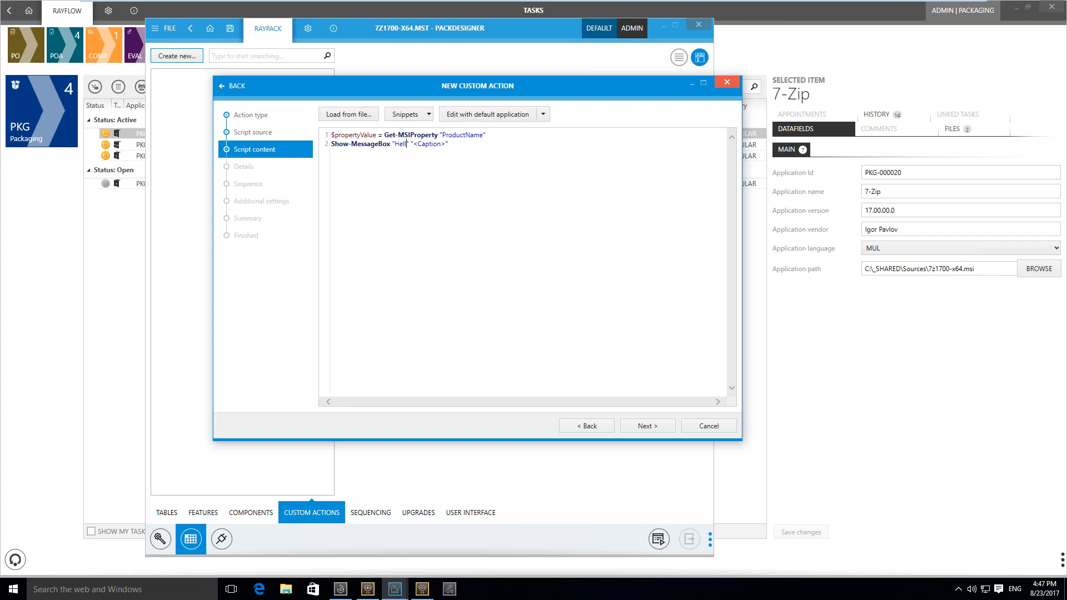
{"action": "type", "text": "yValue"}
{"action": "key", "text": "Right"}
{"action": "key", "text": "Delete"}
{"action": "key", "text": "Delete"}
{"action": "key", "text": "Delete"}
{"action": "key", "text": "Delete"}
{"action": "key", "text": "Delete"}
{"action": "key", "text": "Delete"}
{"action": "key", "text": "Delete"}
{"action": "key", "text": "Delete"}
{"action": "key", "text": "Delete"}
{"action": "type", "text": "Hello"}
{"action": "left_click", "coordinate": [655, 428]}
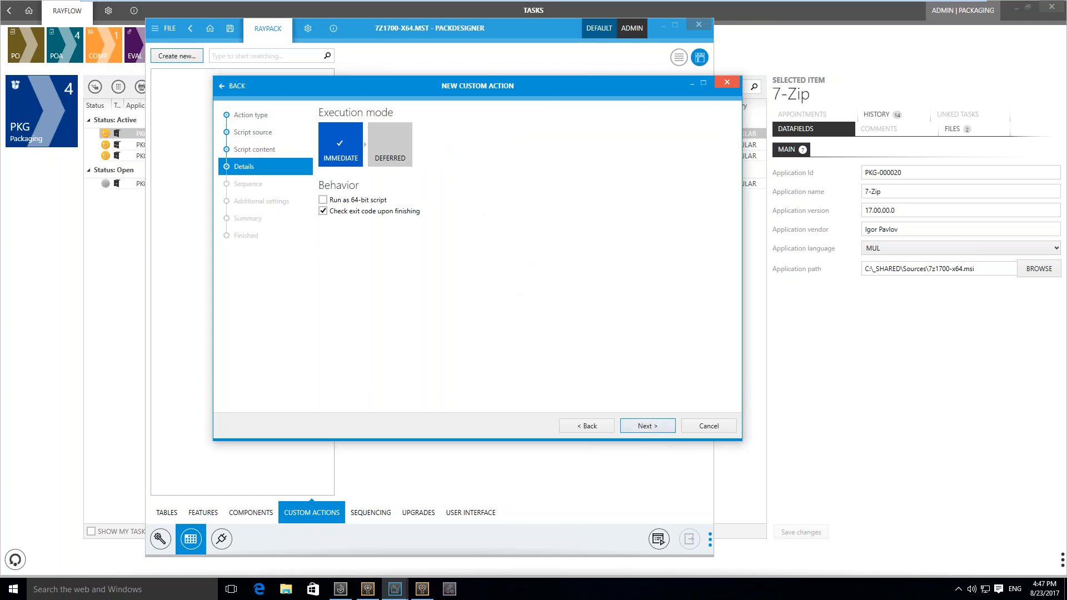
Keep immediate execution, add the custom action at the beginning of the UI sequence, and finish creating it
{"action": "left_click", "coordinate": [648, 429]}
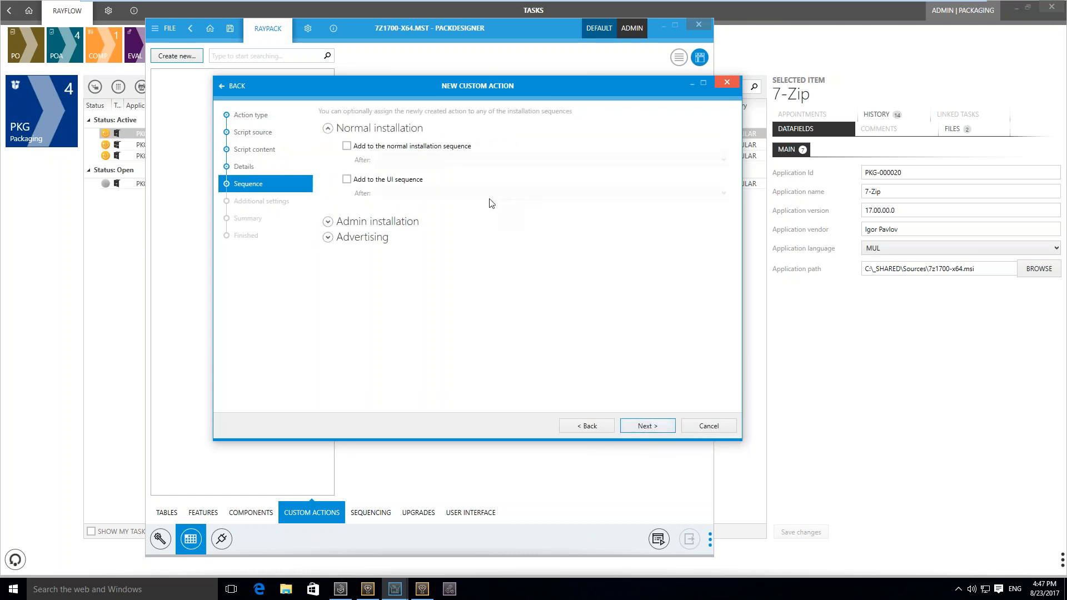
{"action": "left_click", "coordinate": [413, 181]}
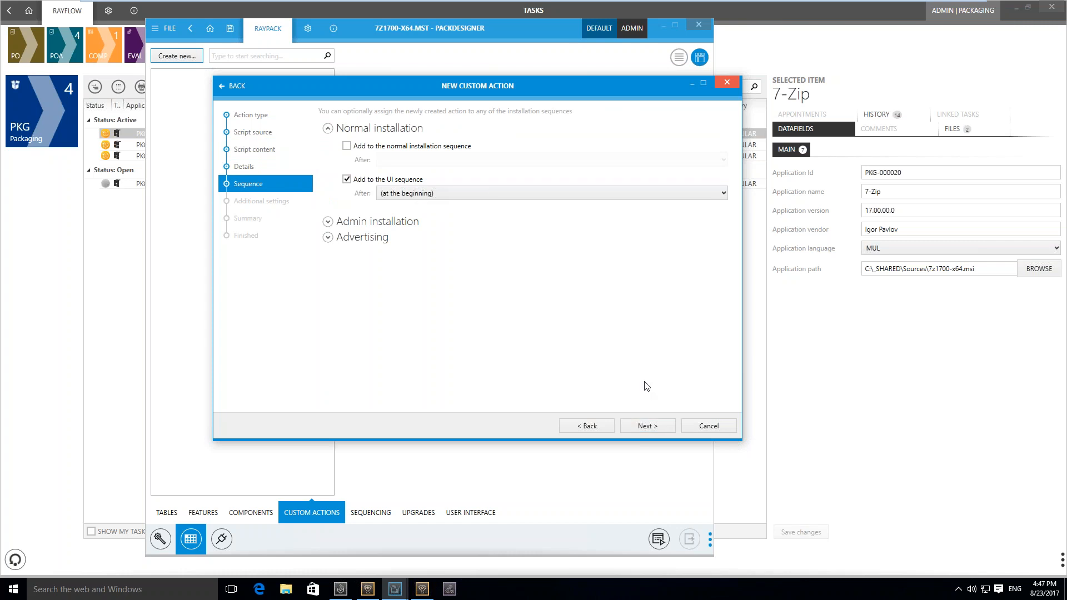
{"action": "left_click", "coordinate": [647, 426]}
{"action": "left_click", "coordinate": [649, 426]}
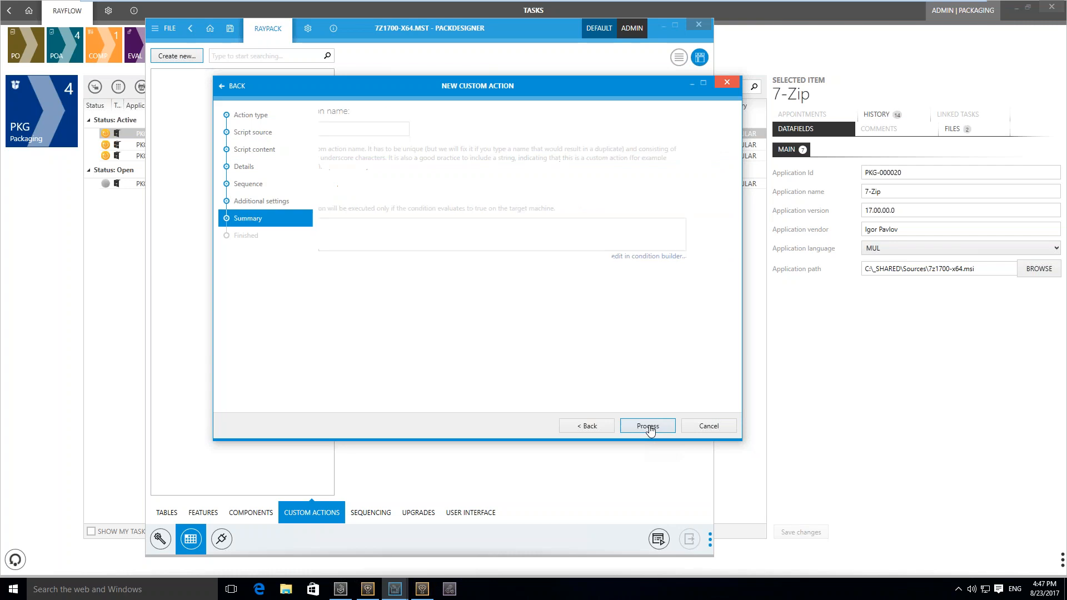
{"action": "left_click", "coordinate": [647, 426]}
{"action": "left_click", "coordinate": [648, 426]}
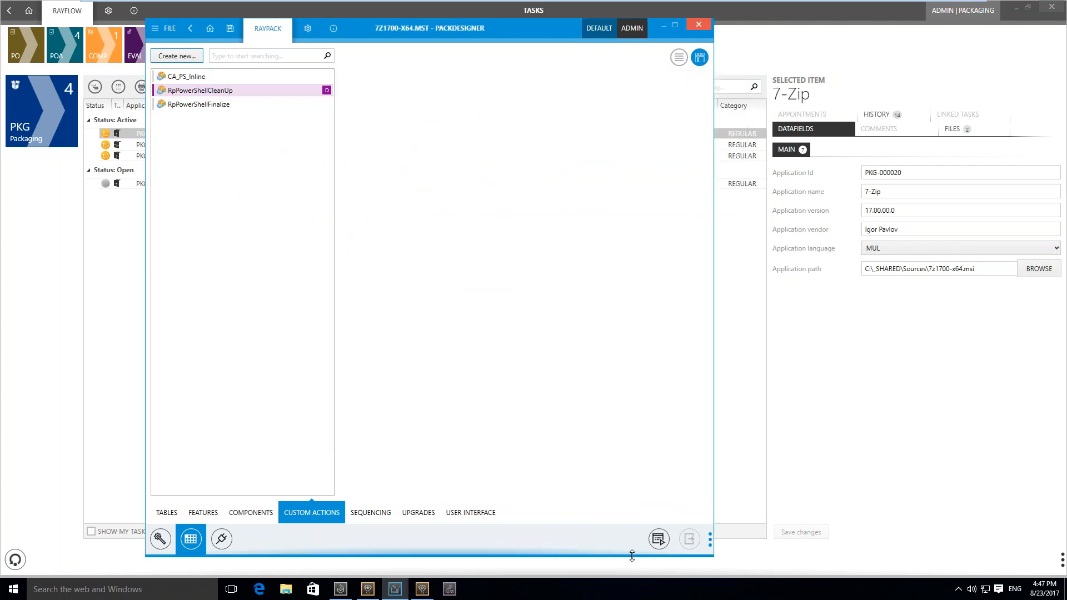
Test-run the 7-Zip package to check the custom action's message box, and dismiss the message
{"action": "left_click", "coordinate": [659, 540]}
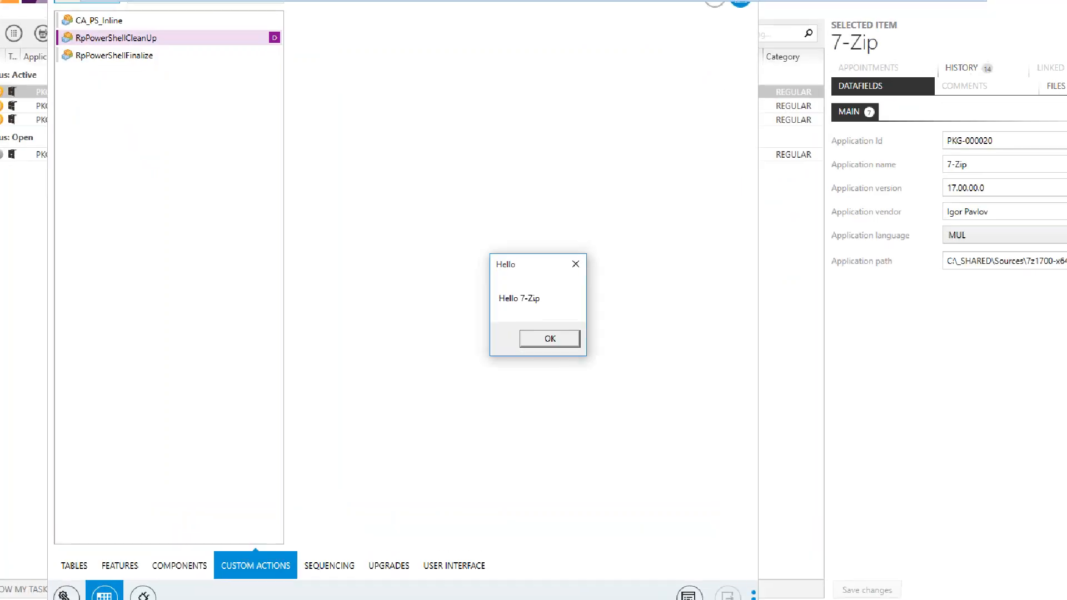
{"action": "left_click_drag", "start_coordinate": [521, 307], "coordinate": [562, 308]}
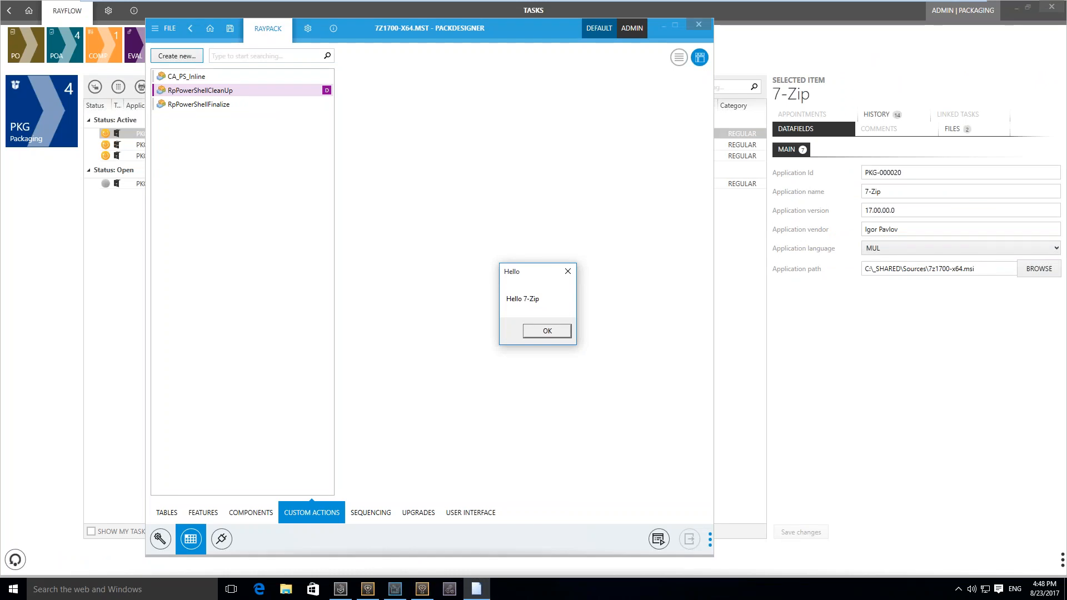
{"action": "left_click", "coordinate": [555, 332]}
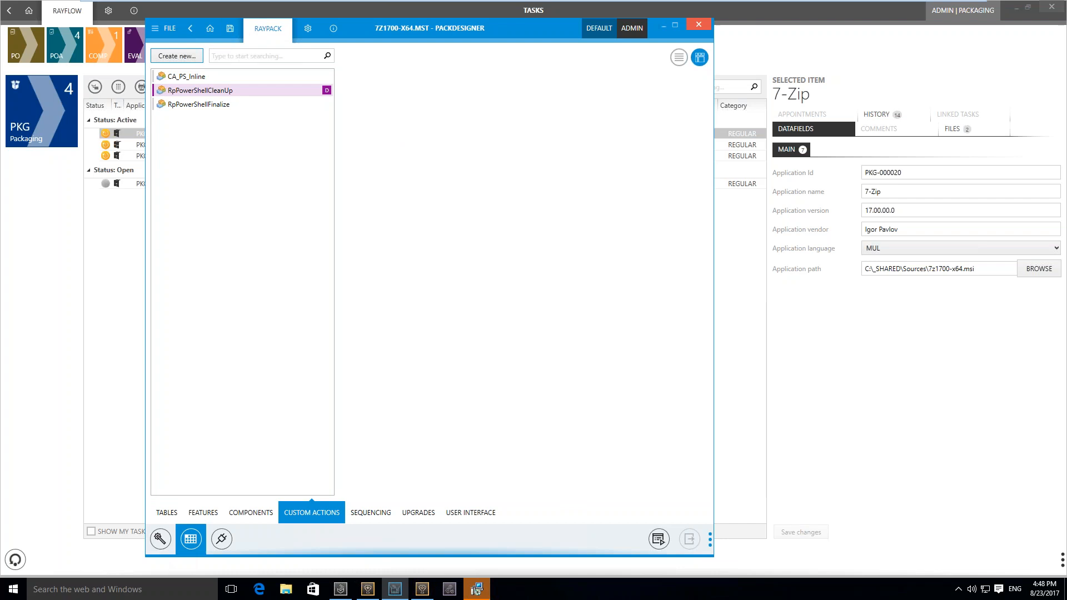
Examine the App-V 5.x build options of the transform, including the target package versions and the global options
{"action": "left_click", "coordinate": [160, 539]}
{"action": "left_click", "coordinate": [223, 128]}
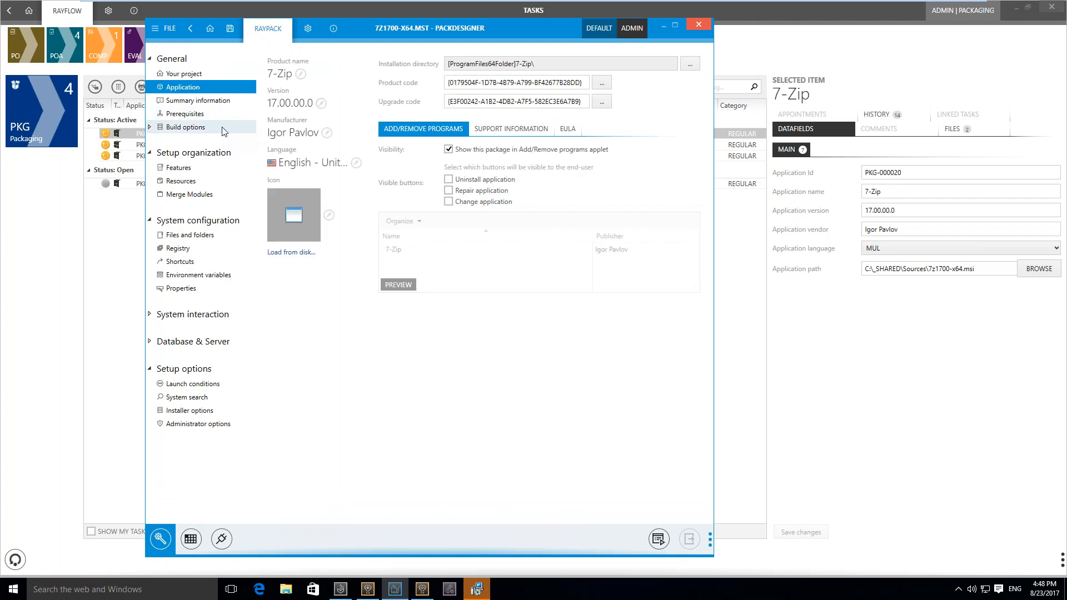
{"action": "left_click", "coordinate": [435, 62]}
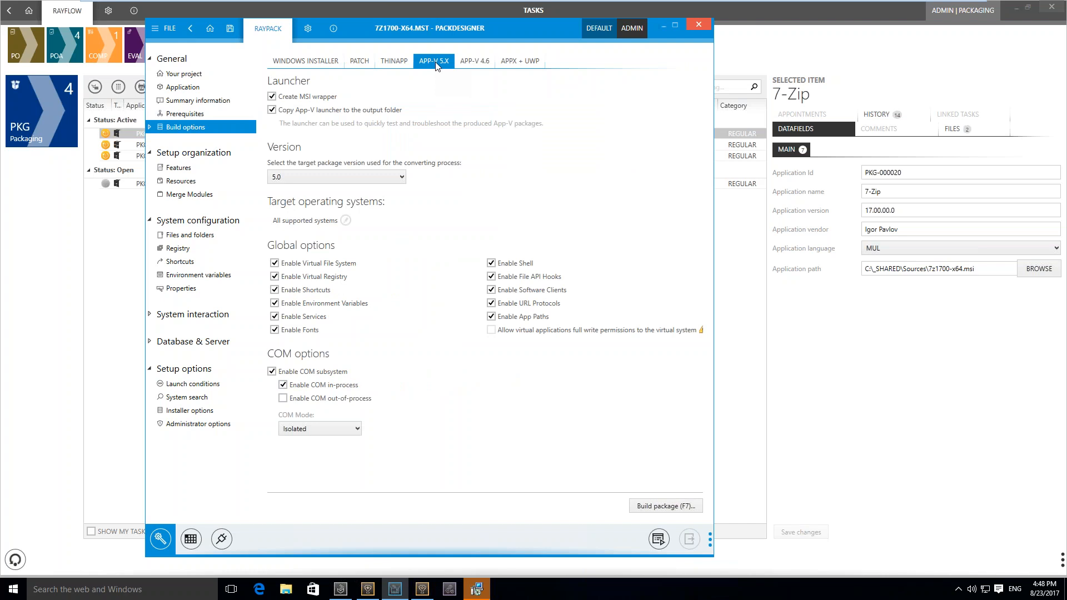
{"action": "left_click", "coordinate": [392, 180]}
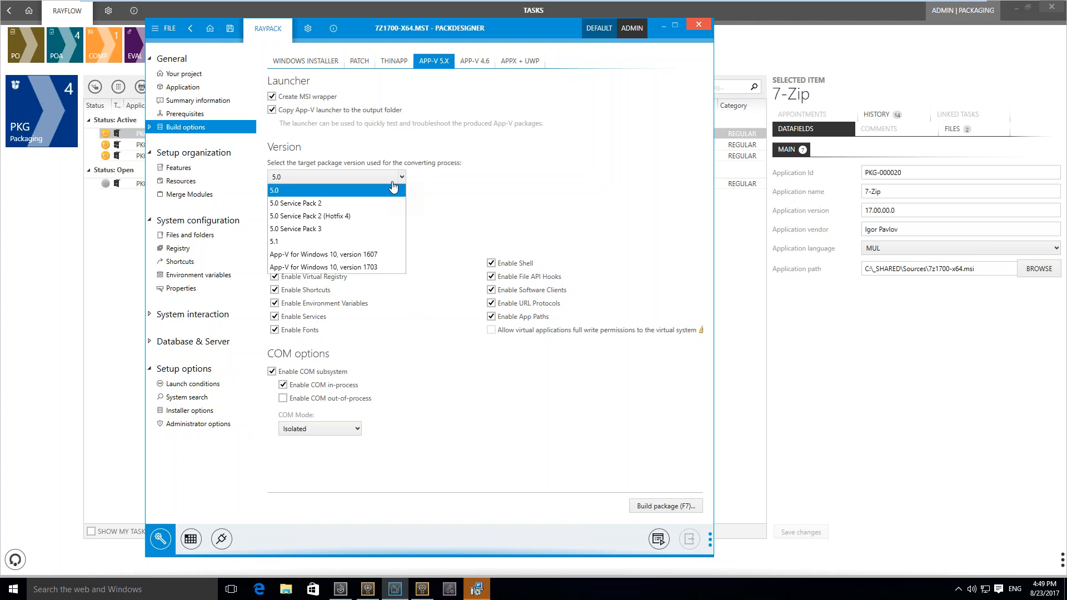
{"action": "left_click", "coordinate": [393, 189]}
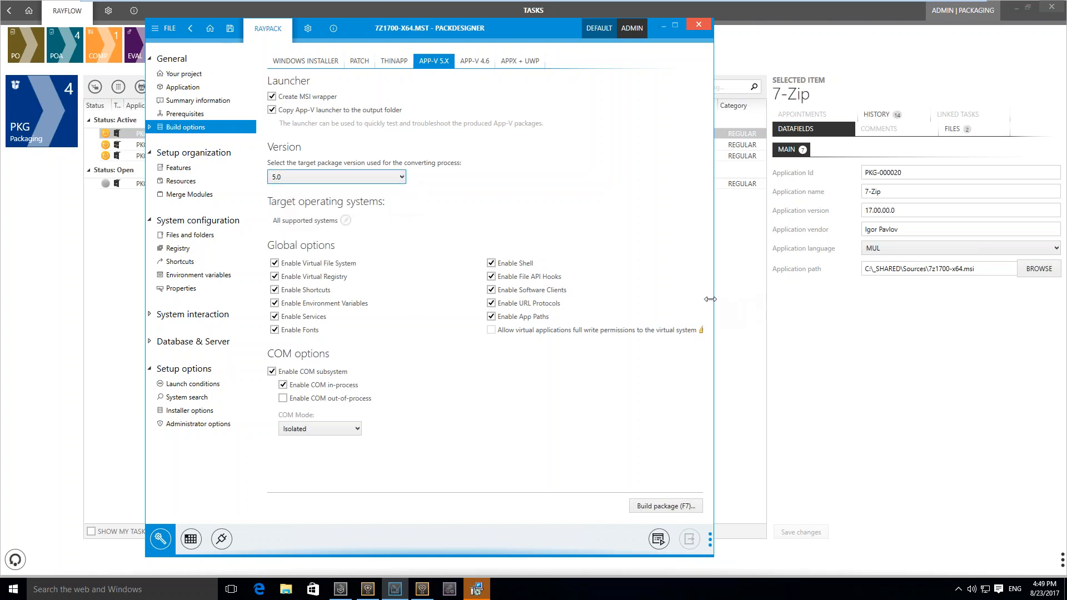
{"action": "left_click_drag", "start_coordinate": [722, 298], "coordinate": [828, 300]}
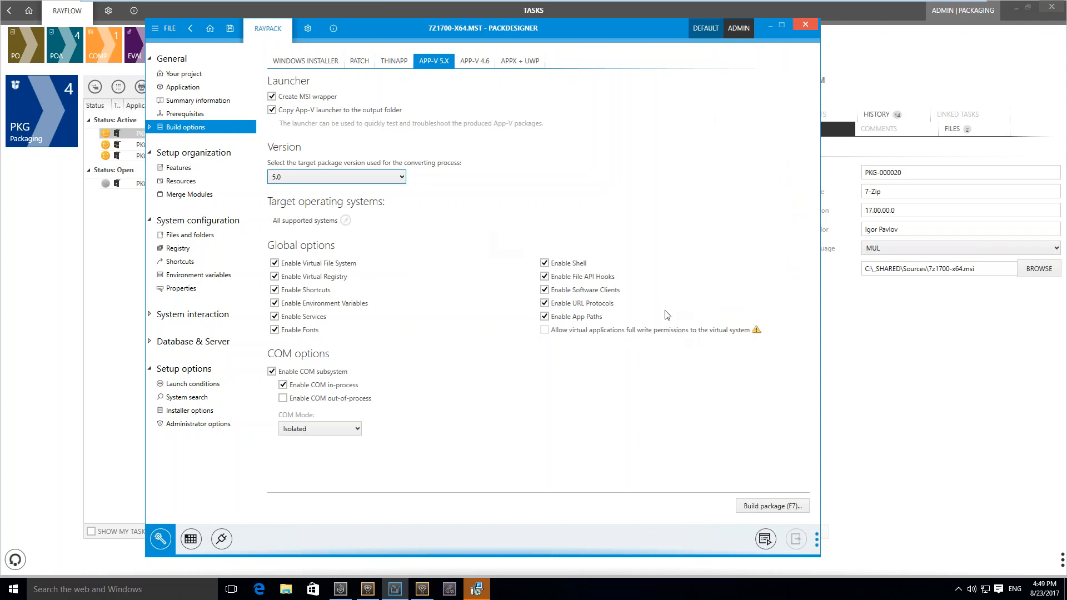
{"action": "mouse_move", "coordinate": [756, 331]}
{"action": "left_click", "coordinate": [400, 177]}
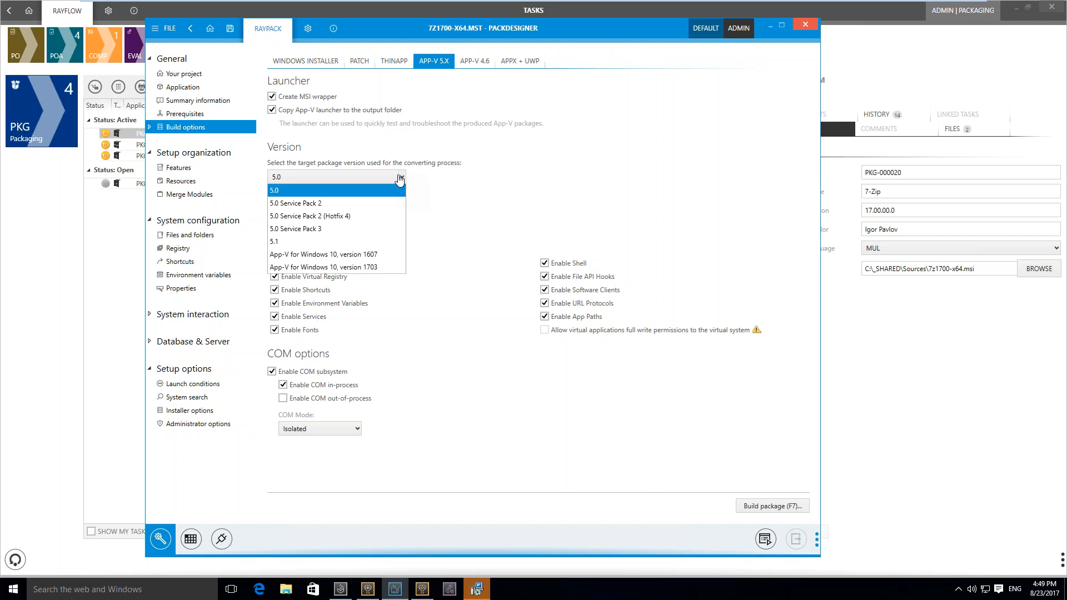
{"action": "left_click", "coordinate": [399, 178]}
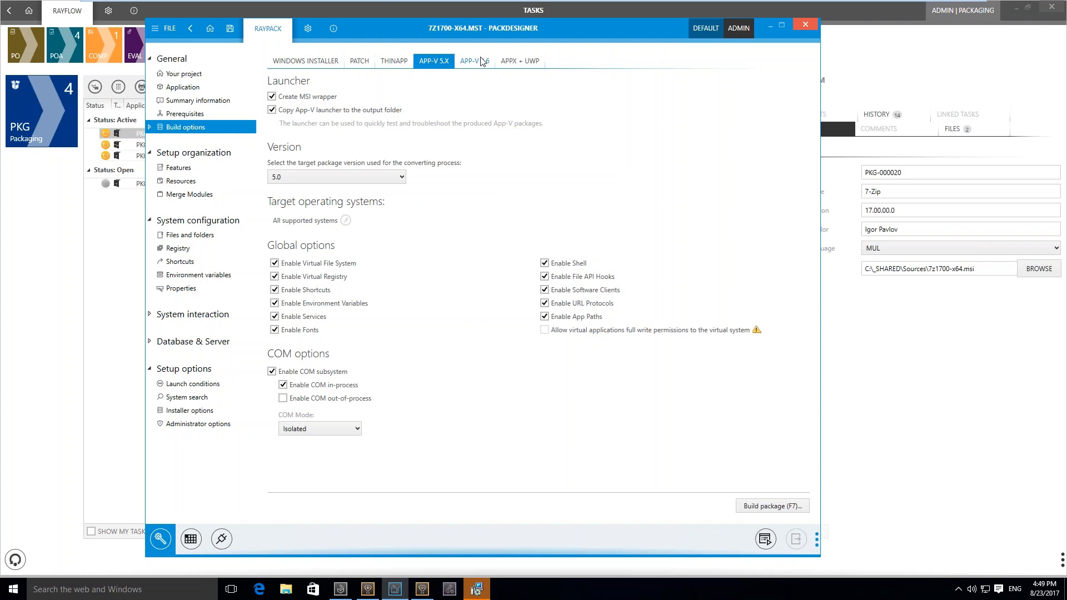
Turn off the automatic accent color in the AppX + UWP build options, save the transform, and return to the dashboard
{"action": "left_click", "coordinate": [528, 64]}
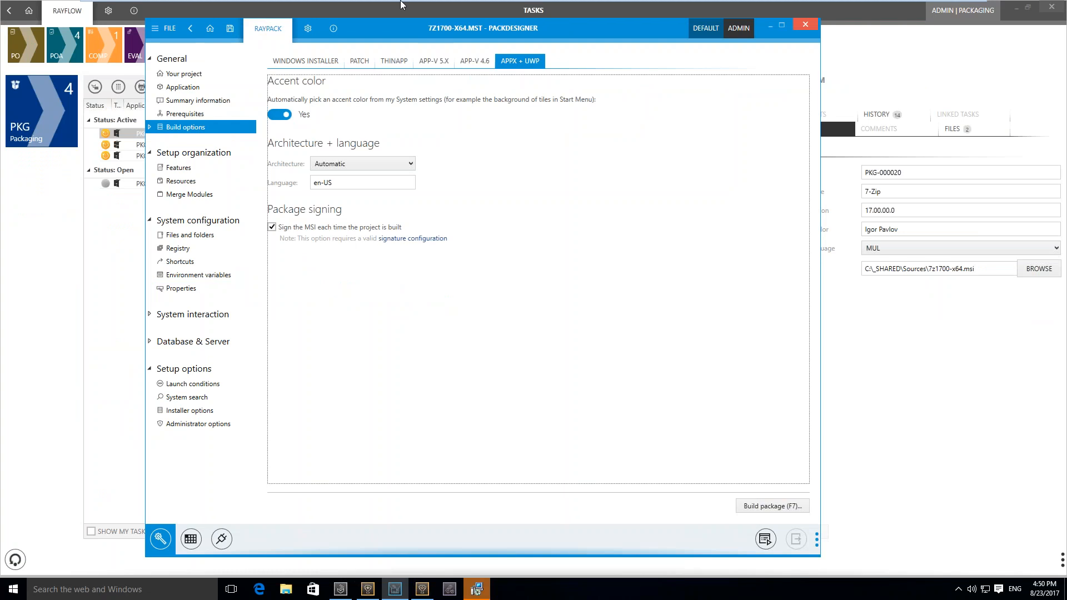
{"action": "left_click", "coordinate": [514, 156]}
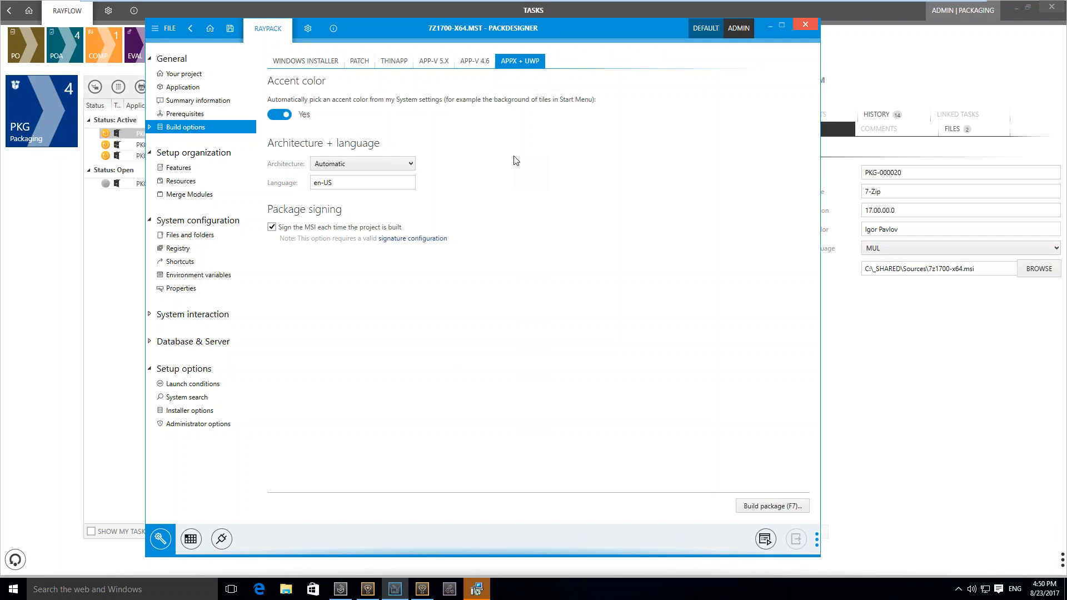
{"action": "left_click", "coordinate": [280, 115]}
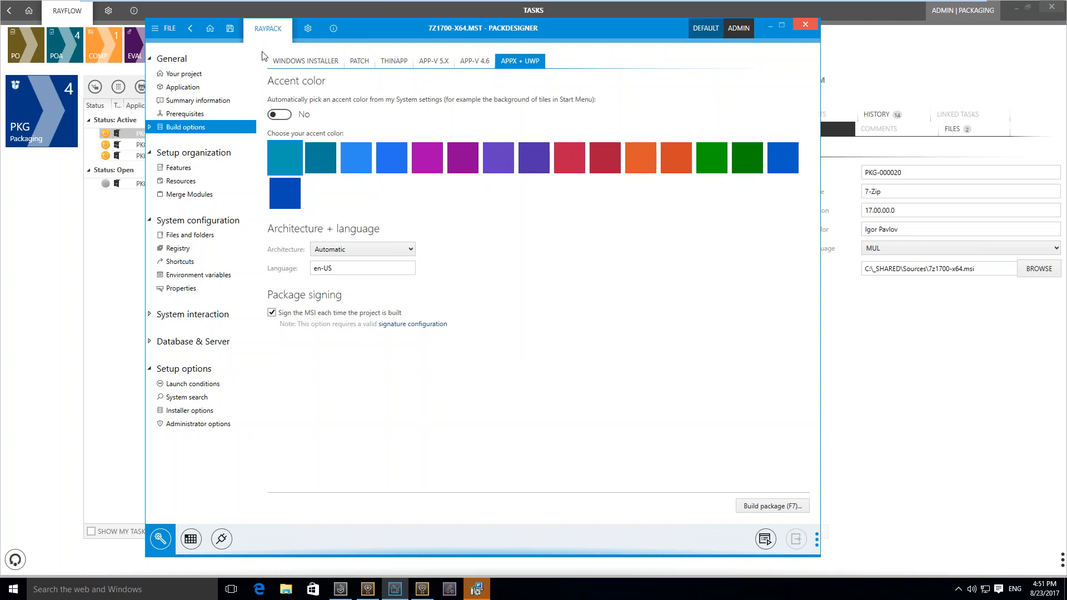
{"action": "left_click", "coordinate": [234, 31]}
{"action": "left_click", "coordinate": [214, 32]}
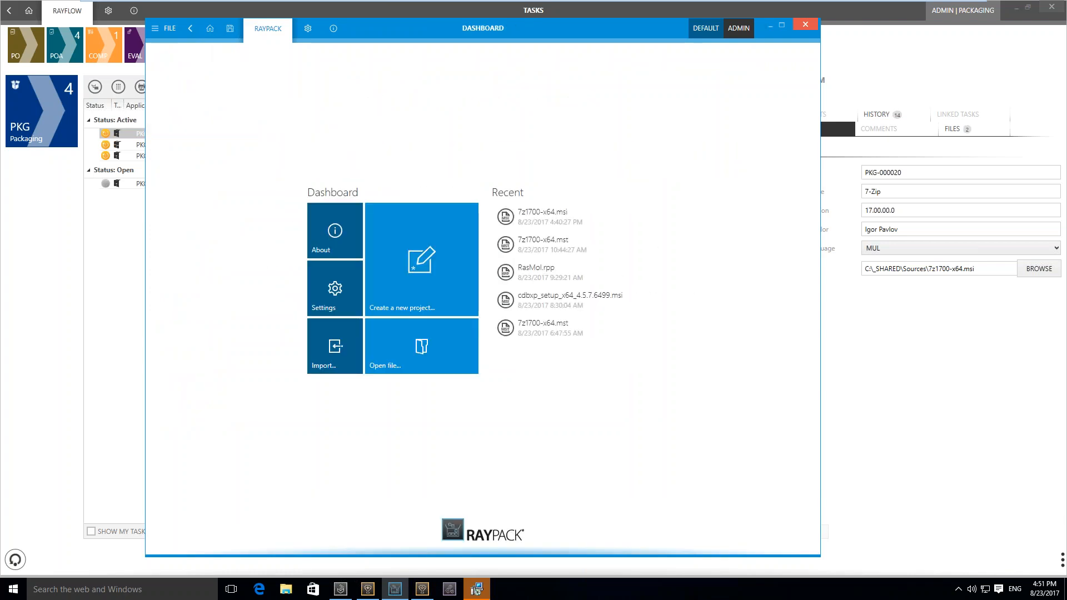
Look through the new project choices, including the Package Store catalog and the MacOS project type, and return to the dashboard
{"action": "left_click", "coordinate": [403, 294]}
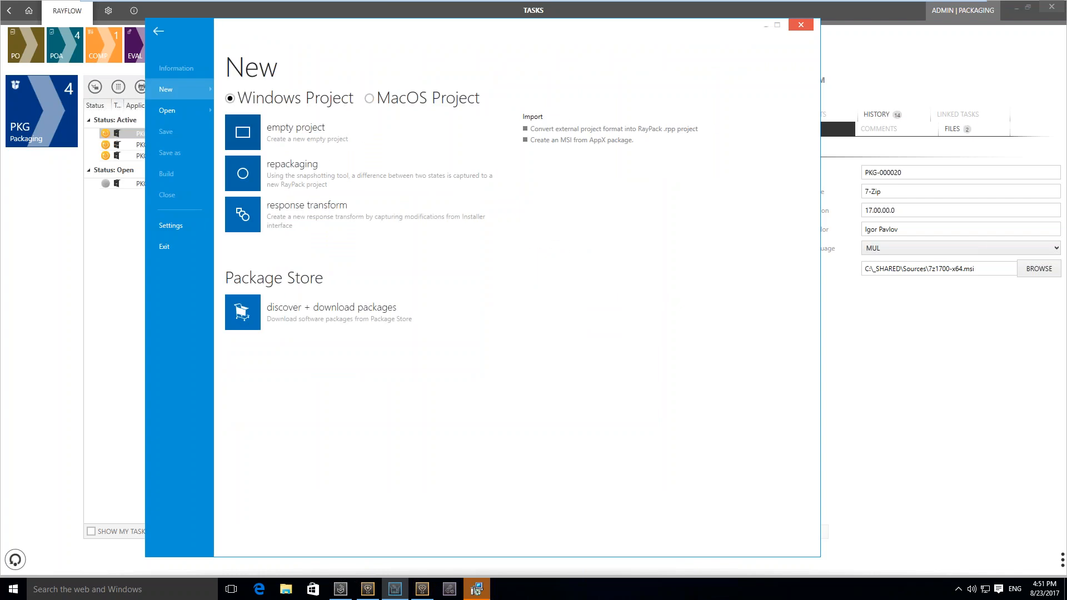
{"action": "left_click", "coordinate": [373, 312]}
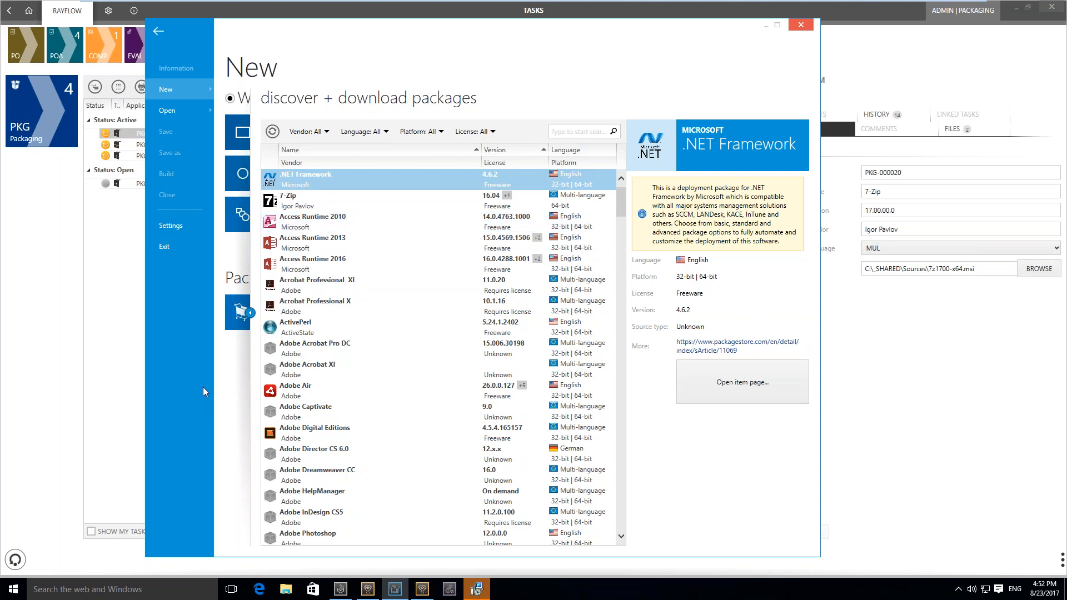
{"action": "left_click", "coordinate": [251, 313]}
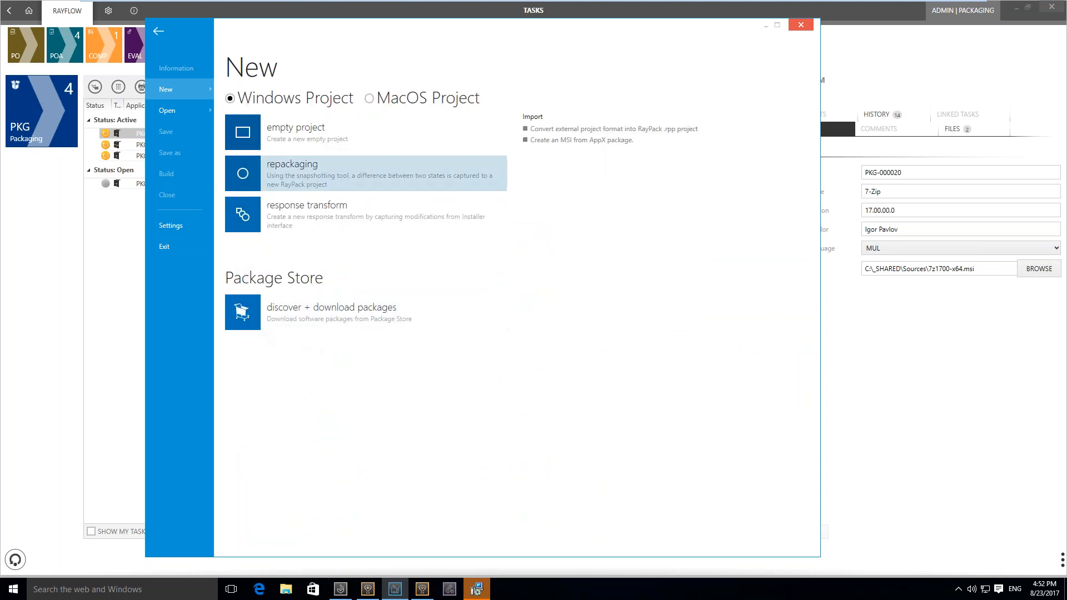
{"action": "left_click", "coordinate": [405, 102]}
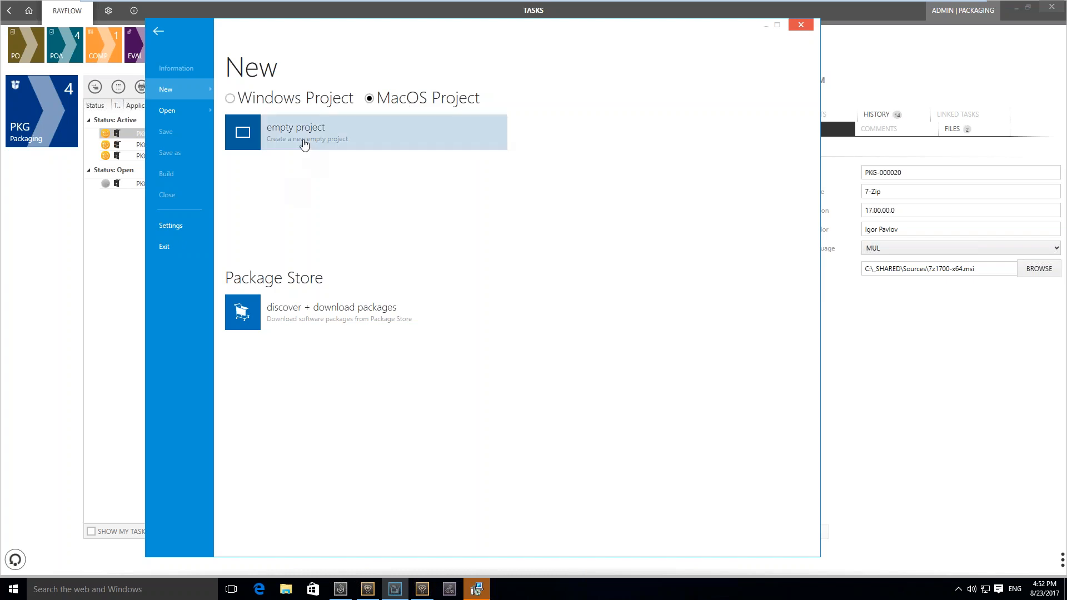
{"action": "left_click", "coordinate": [262, 97]}
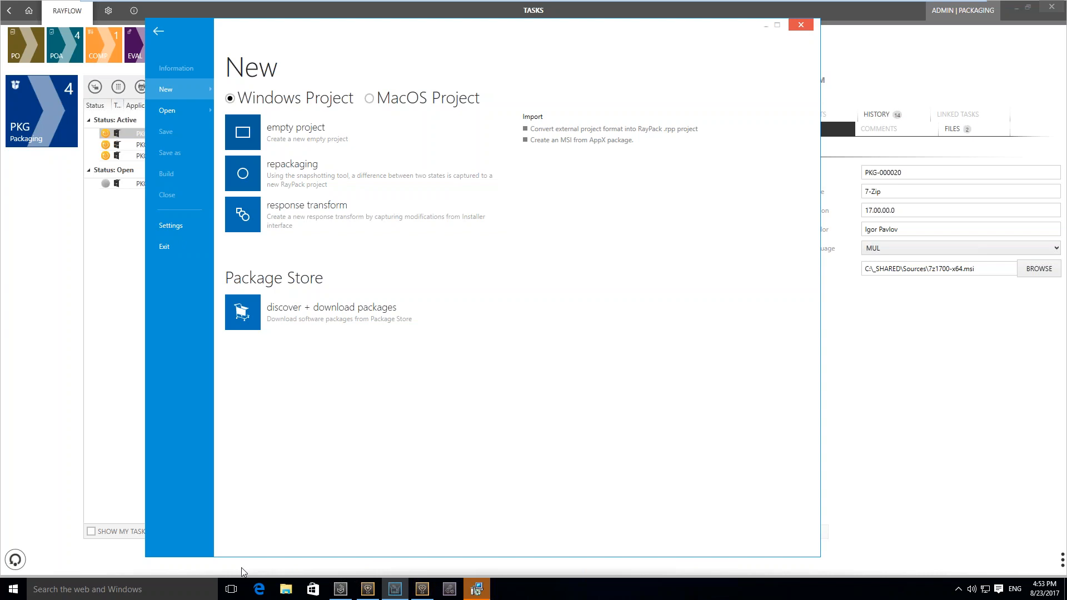
{"action": "left_click", "coordinate": [158, 31]}
Open the recent 7z1700-x64.msi without its transform and view the available deployment systems
{"action": "left_click", "coordinate": [564, 225]}
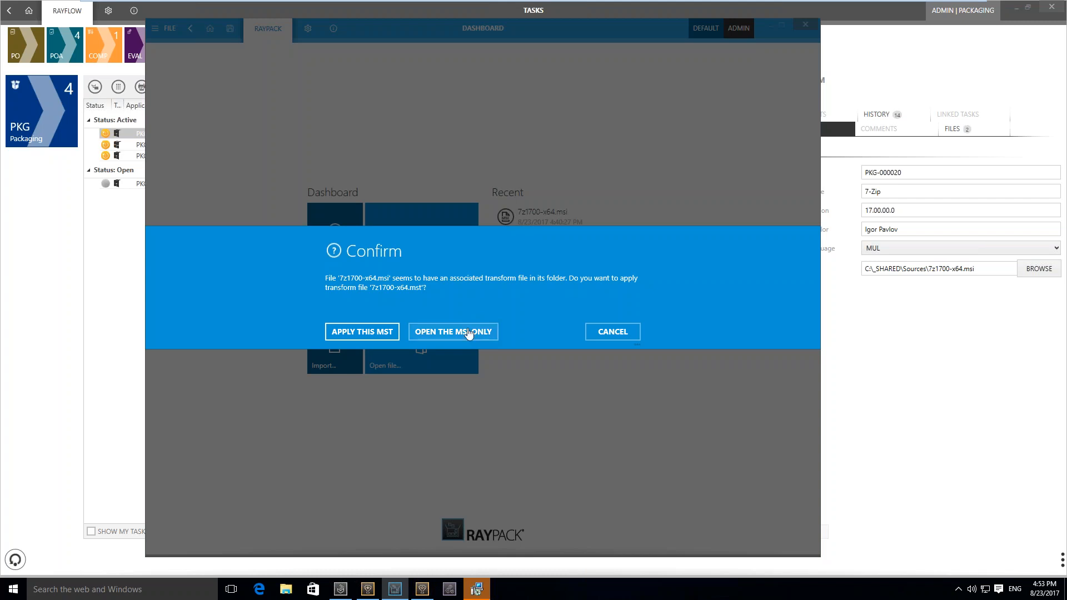
{"action": "left_click", "coordinate": [468, 333]}
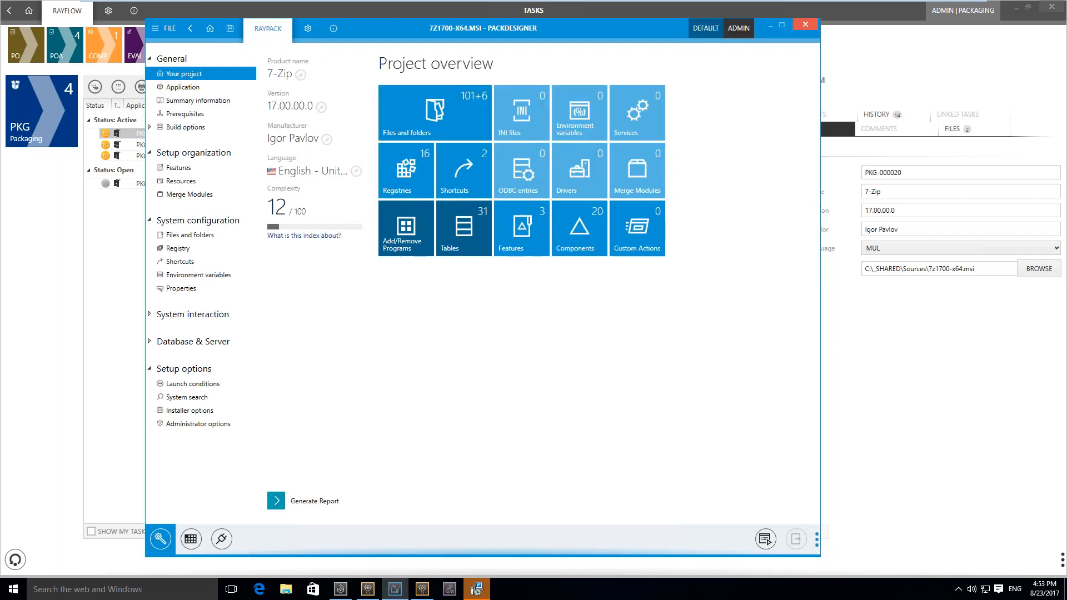
{"action": "left_click", "coordinate": [178, 36]}
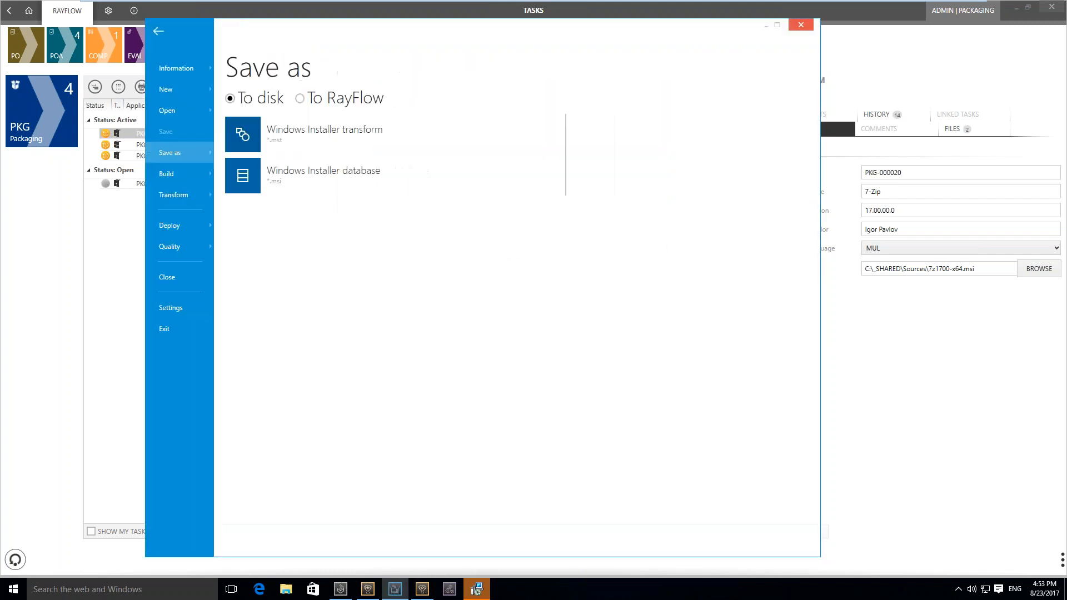
{"action": "left_click", "coordinate": [168, 222]}
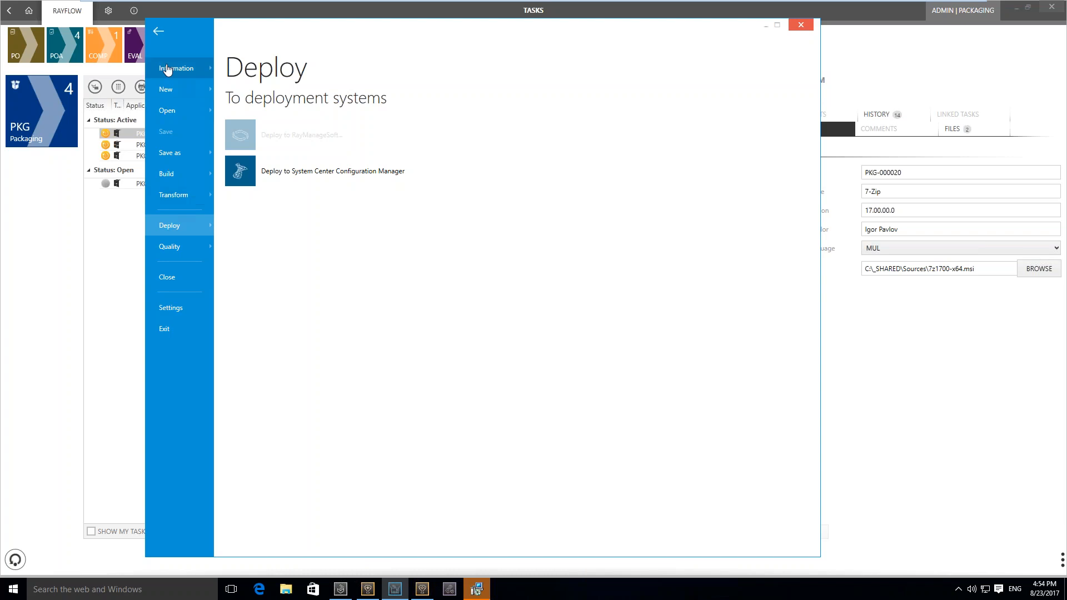
{"action": "left_click", "coordinate": [159, 32]}
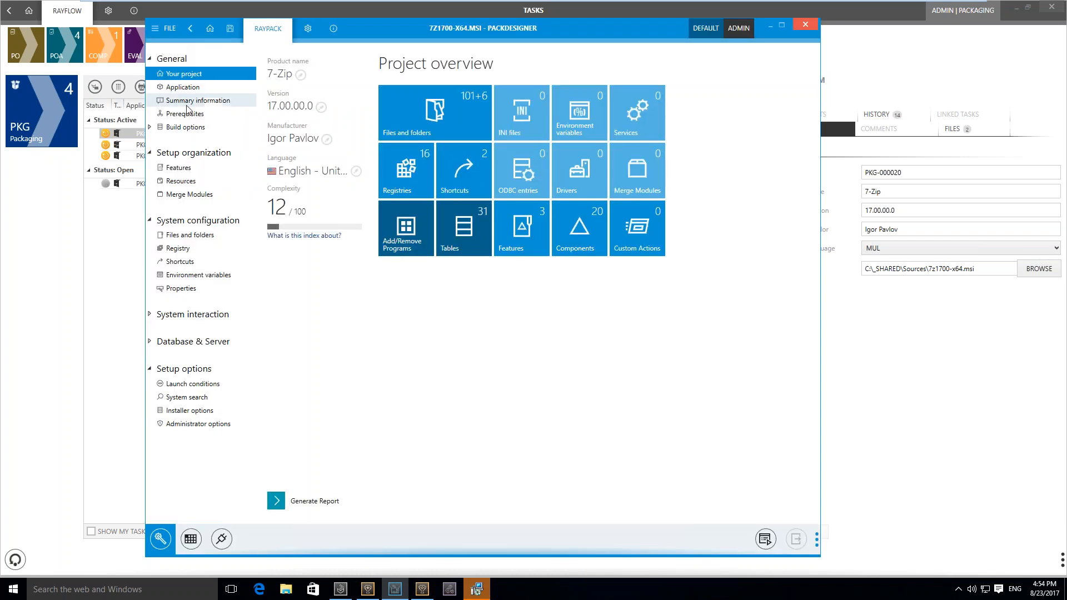
Enable bootstrapper creation after the build in the Windows Installer build options, keeping the Executable (*.exe) bootstrapper (NSIS) type
{"action": "left_click", "coordinate": [186, 127]}
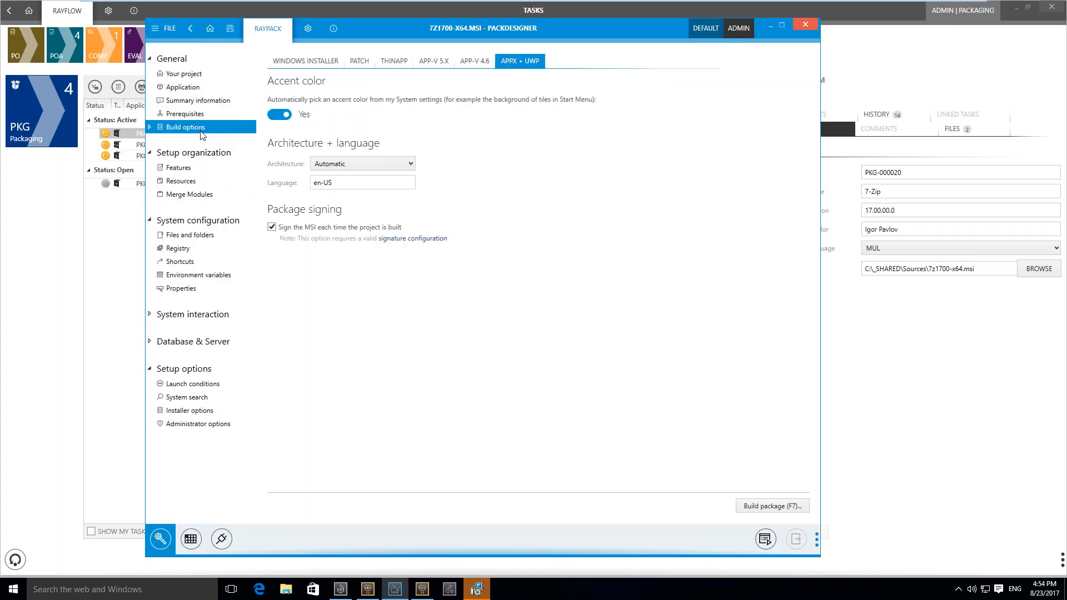
{"action": "left_click", "coordinate": [332, 61]}
{"action": "left_click", "coordinate": [345, 318]}
{"action": "left_click", "coordinate": [340, 331]}
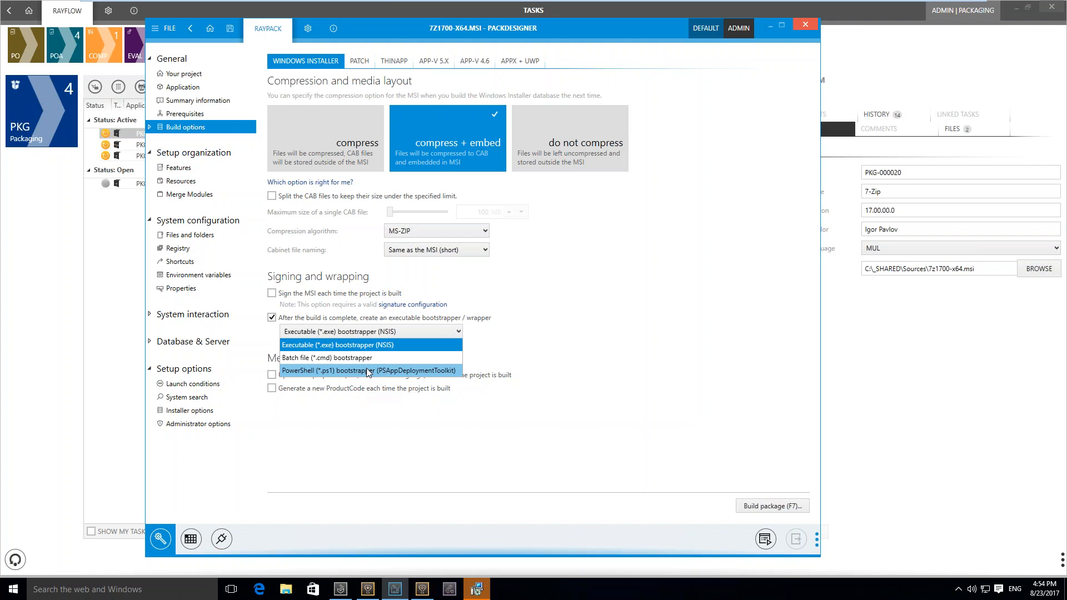
{"action": "left_click", "coordinate": [381, 440]}
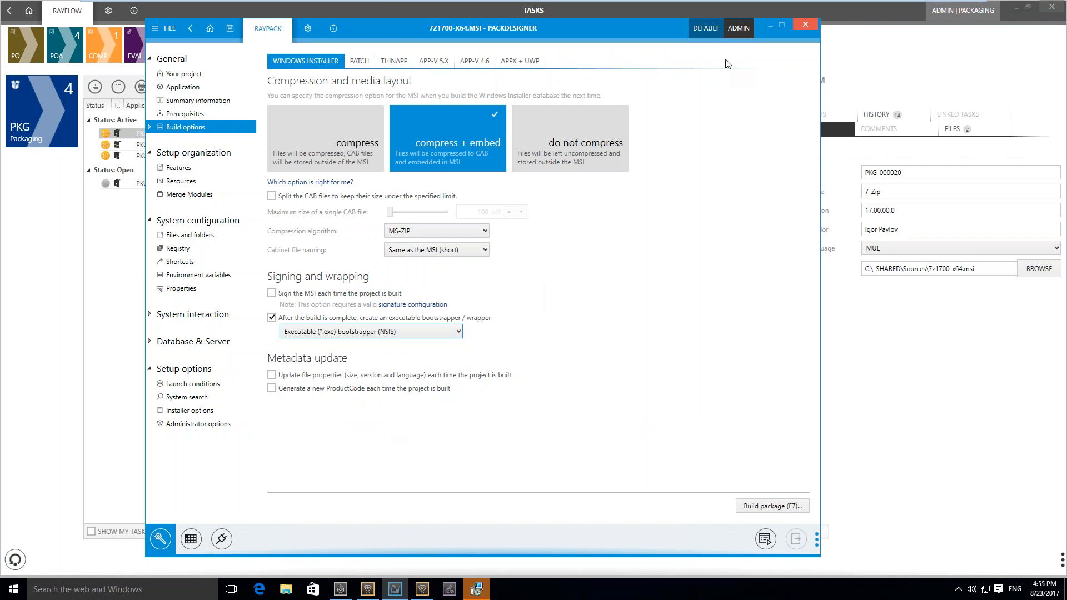
Minimize the package designer, cancel the running 7-Zip installation test, and close its setup wizard
{"action": "left_click", "coordinate": [772, 25]}
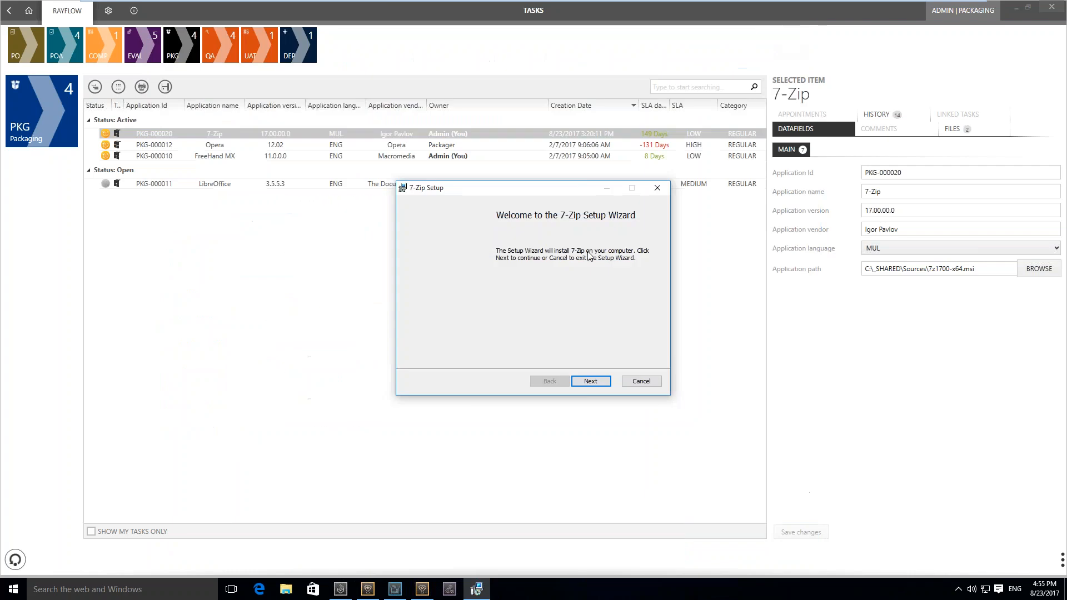
{"action": "left_click", "coordinate": [640, 381]}
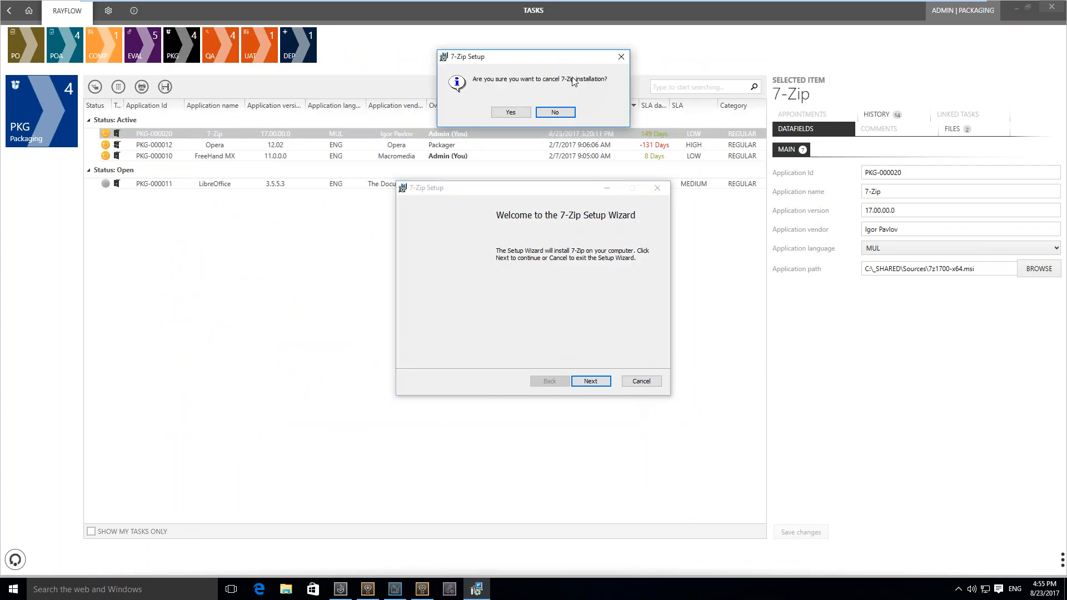
{"action": "left_click", "coordinate": [510, 112]}
{"action": "left_click", "coordinate": [578, 380]}
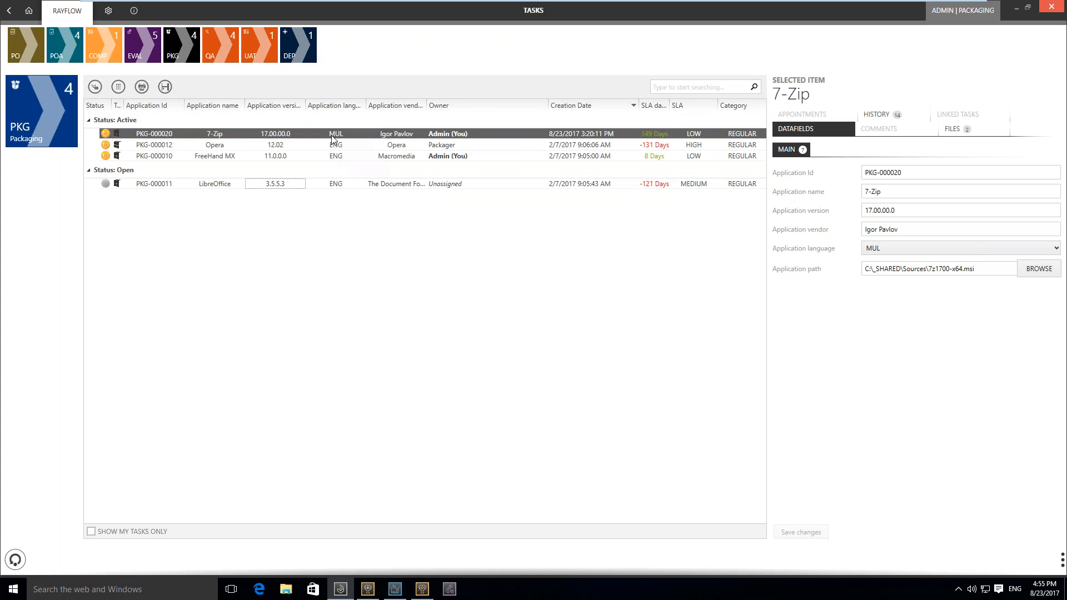
Add the comment "Packaging finished" with default visibility to the 7-Zip packaging task
{"action": "right_click", "coordinate": [332, 139]}
{"action": "left_click", "coordinate": [401, 141]}
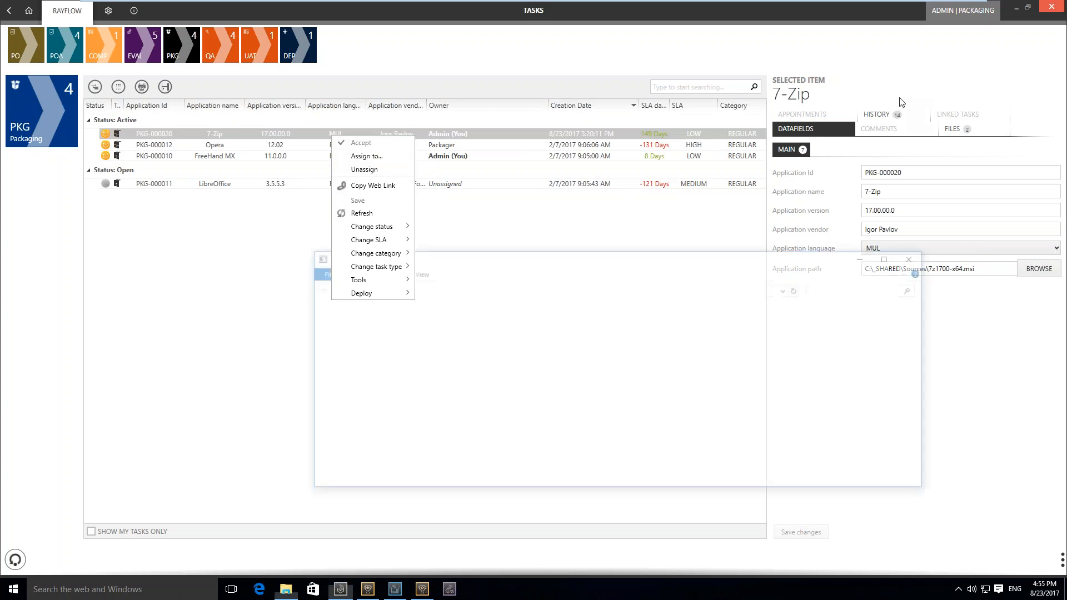
{"action": "left_click", "coordinate": [908, 141]}
{"action": "left_click", "coordinate": [908, 133]}
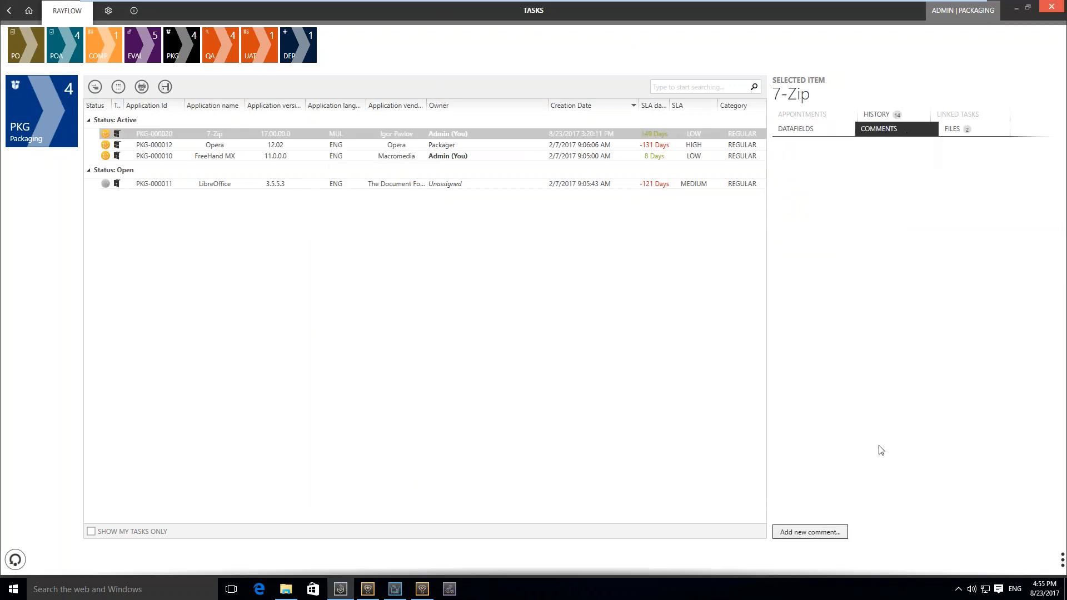
{"action": "left_click", "coordinate": [837, 536]}
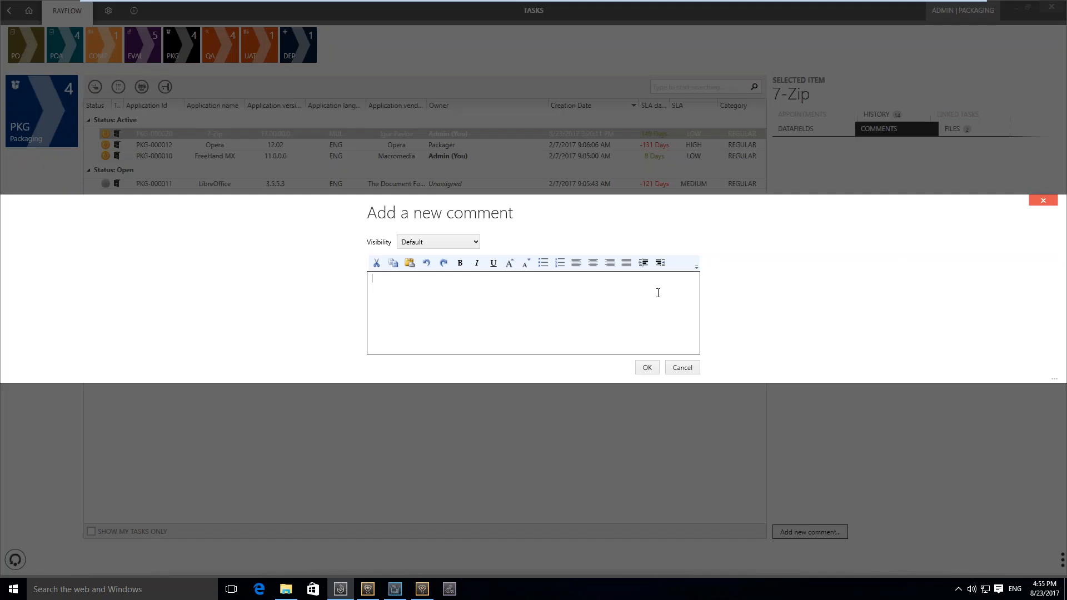
{"action": "type", "text": "Packaging finished"}
{"action": "left_click", "coordinate": [648, 369]}
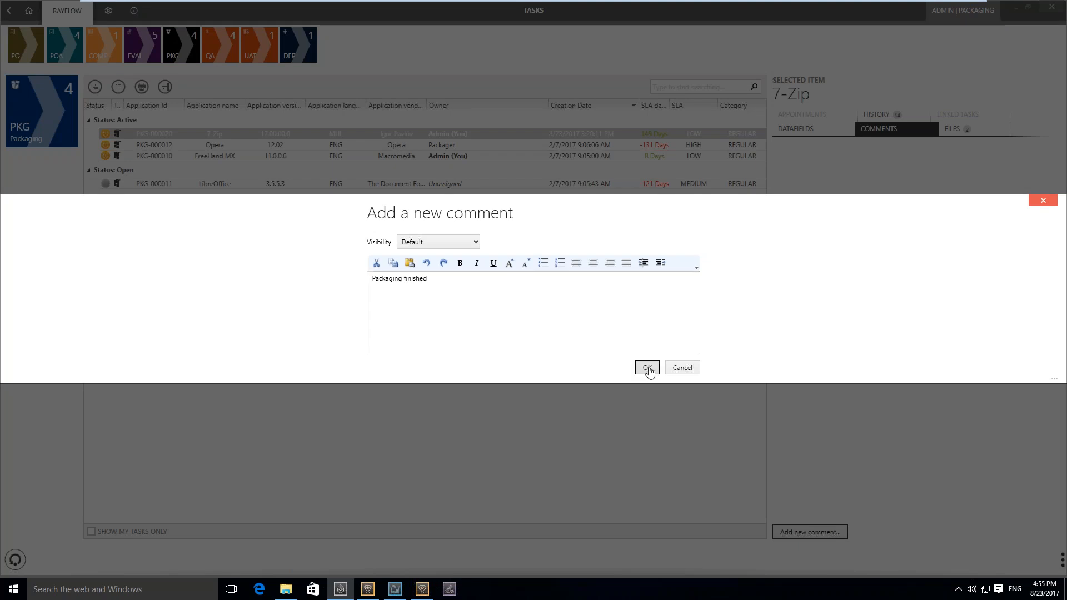
Change the status of the 7-Zip packaging task so that it moves on to Quality Assurance
{"action": "right_click", "coordinate": [257, 131]}
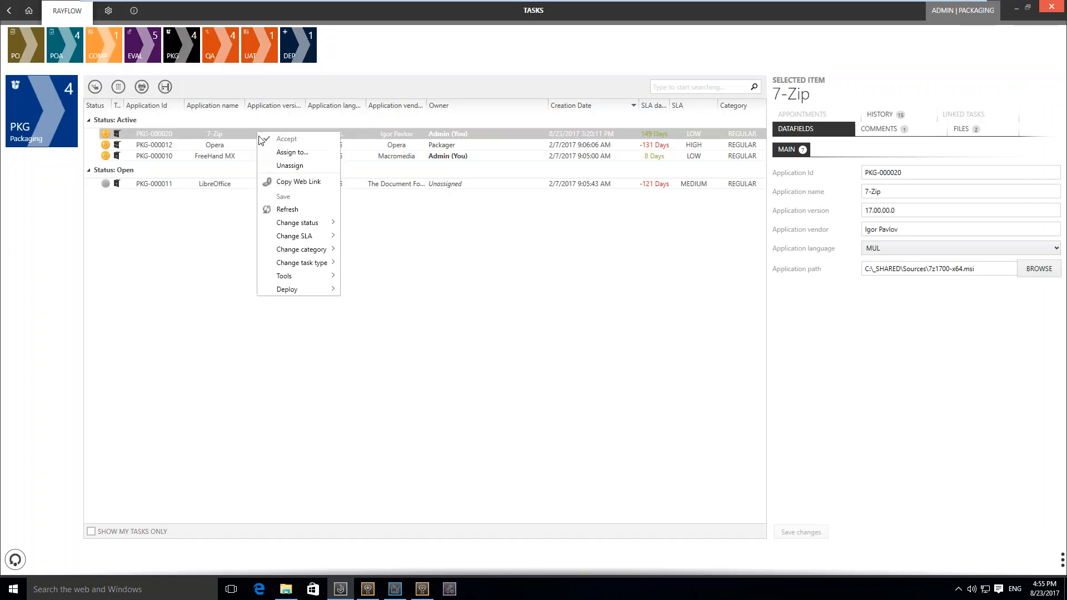
{"action": "mouse_move", "coordinate": [319, 222]}
{"action": "left_click", "coordinate": [385, 236]}
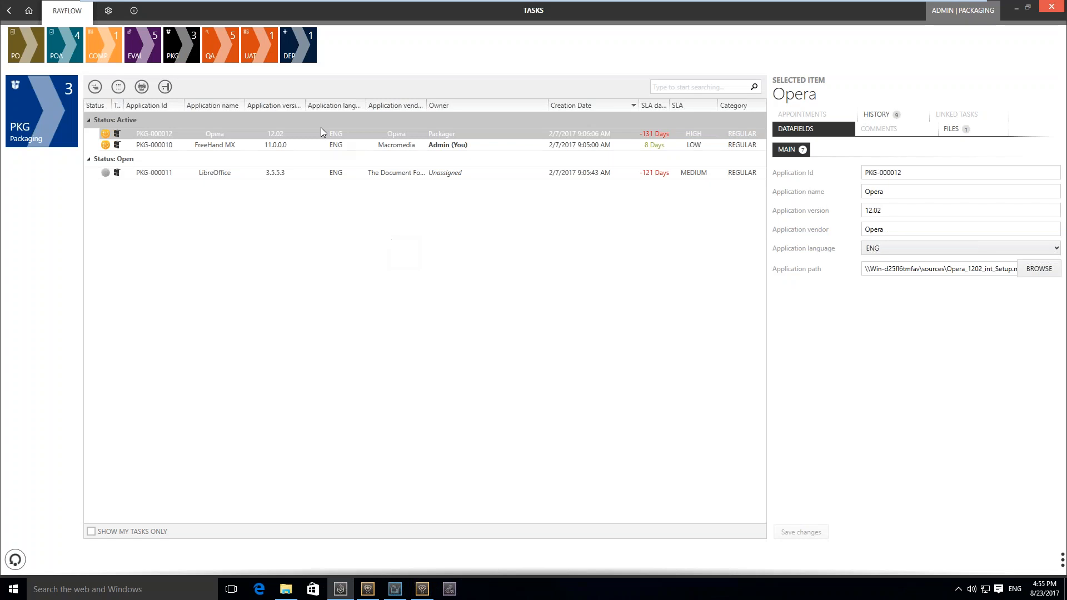
Show the Quality Assurance tasks and accept the open 7-Zip task
{"action": "left_click", "coordinate": [225, 55]}
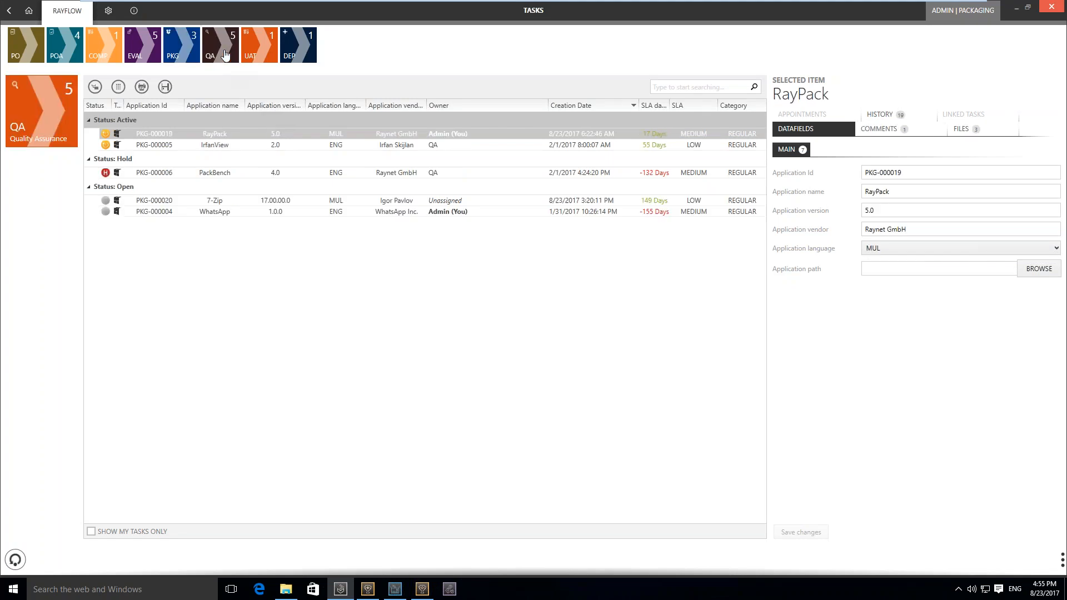
{"action": "right_click", "coordinate": [250, 205]}
{"action": "left_click", "coordinate": [258, 206]}
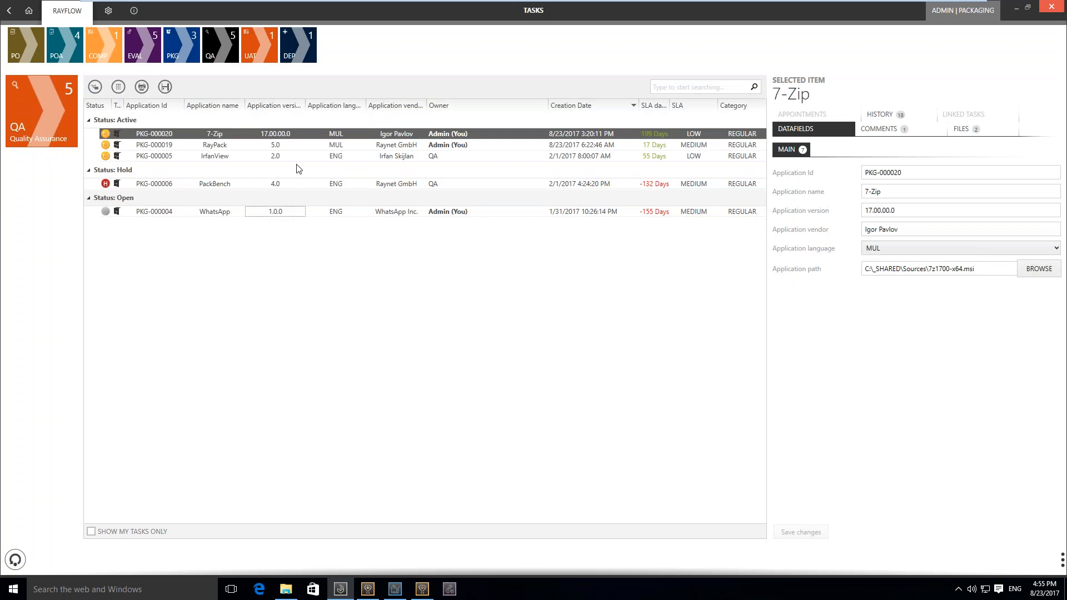
Run the 7-Zip task in RayQC and bring its running WebinarChecklist window to the front
{"action": "right_click", "coordinate": [325, 137]}
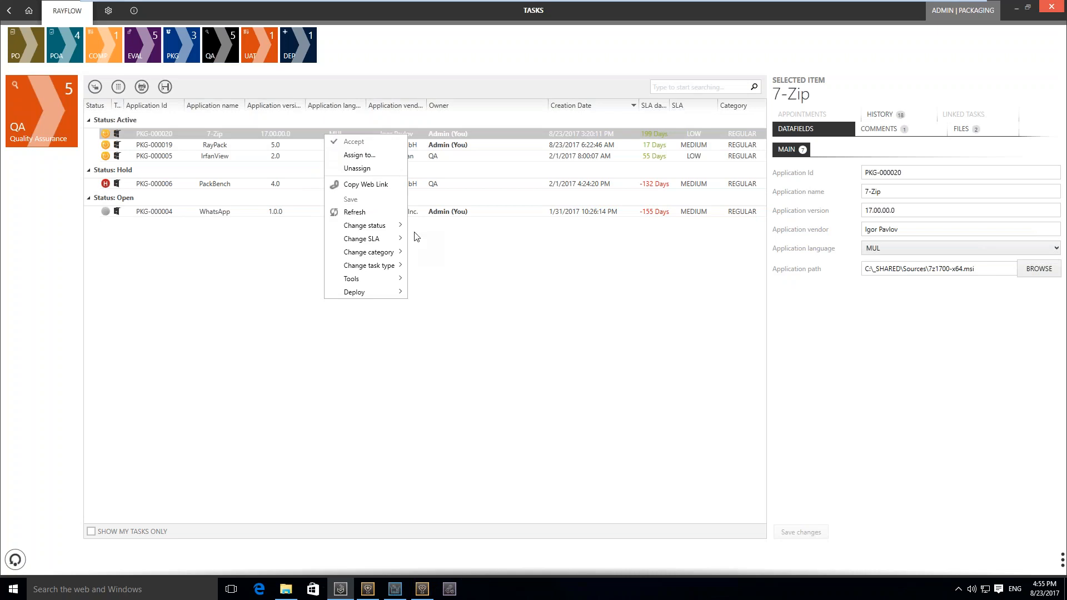
{"action": "mouse_move", "coordinate": [378, 278]}
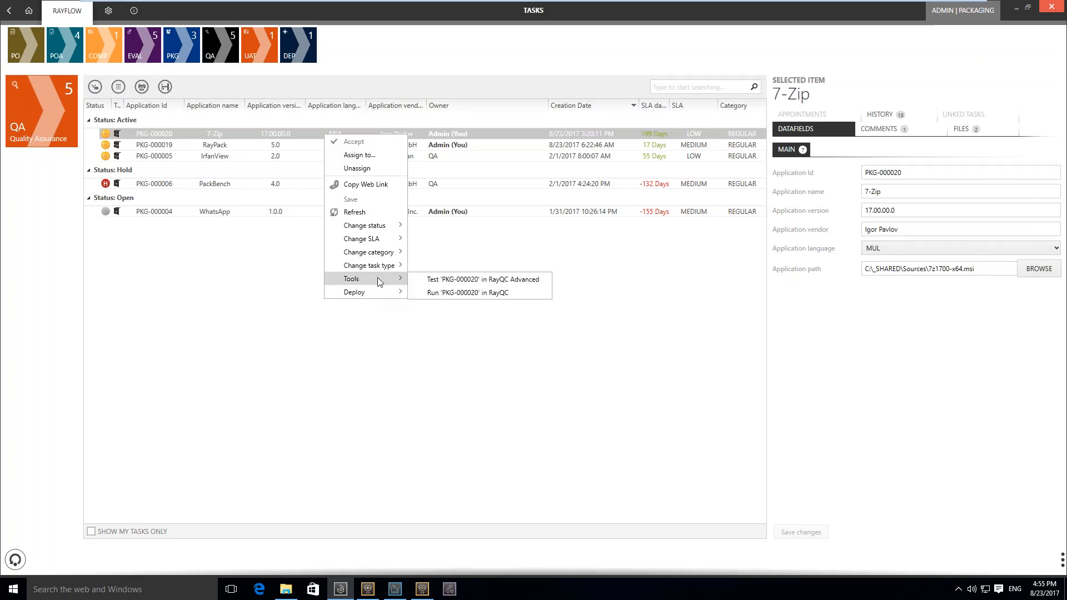
{"action": "left_click", "coordinate": [443, 293]}
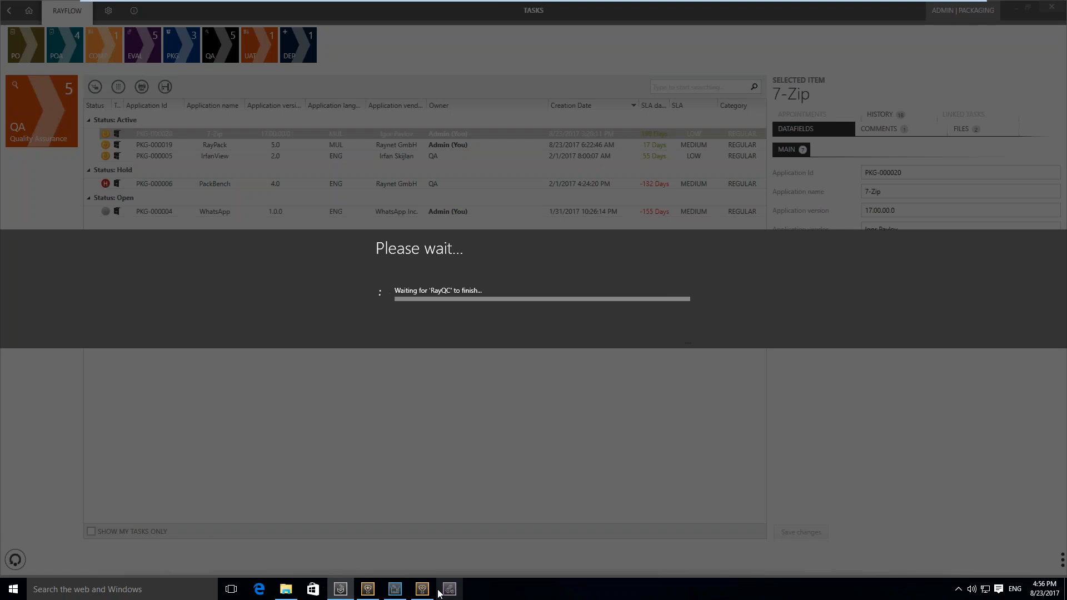
{"action": "mouse_move", "coordinate": [424, 588]}
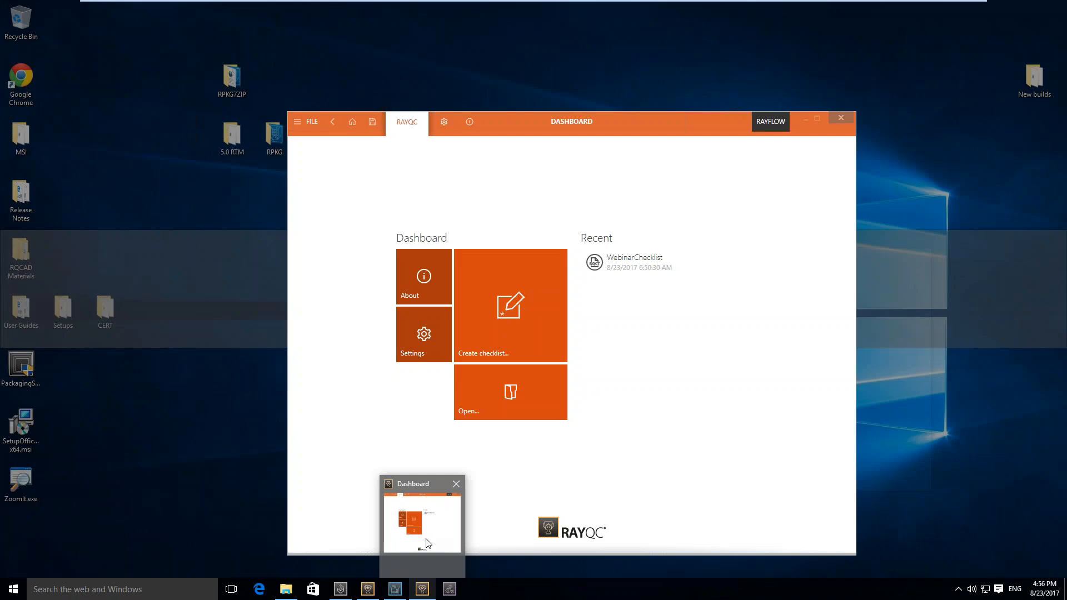
{"action": "left_click", "coordinate": [426, 543]}
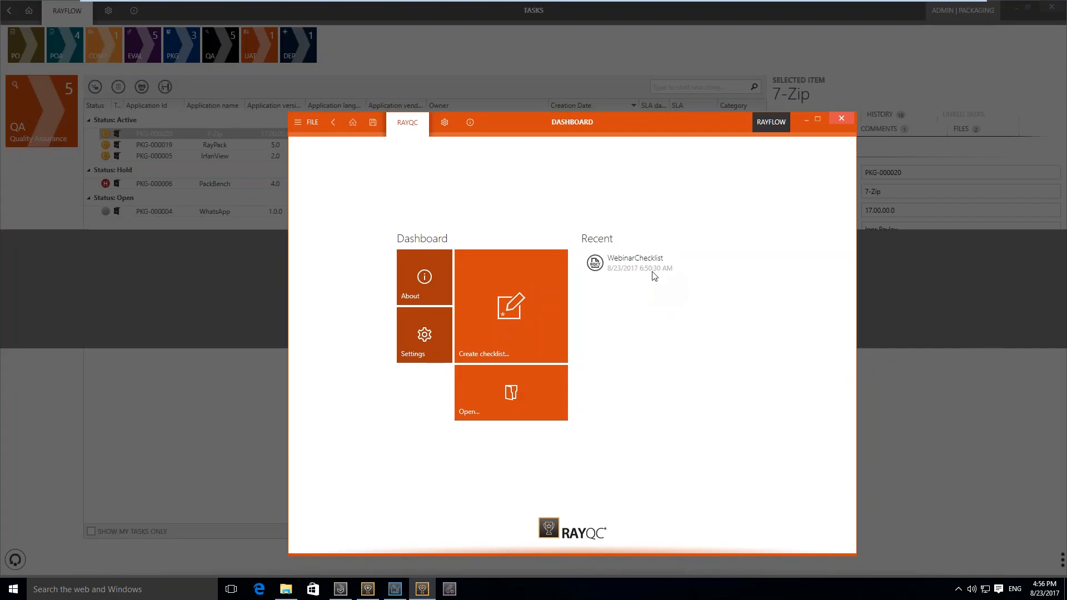
{"action": "left_click", "coordinate": [651, 272]}
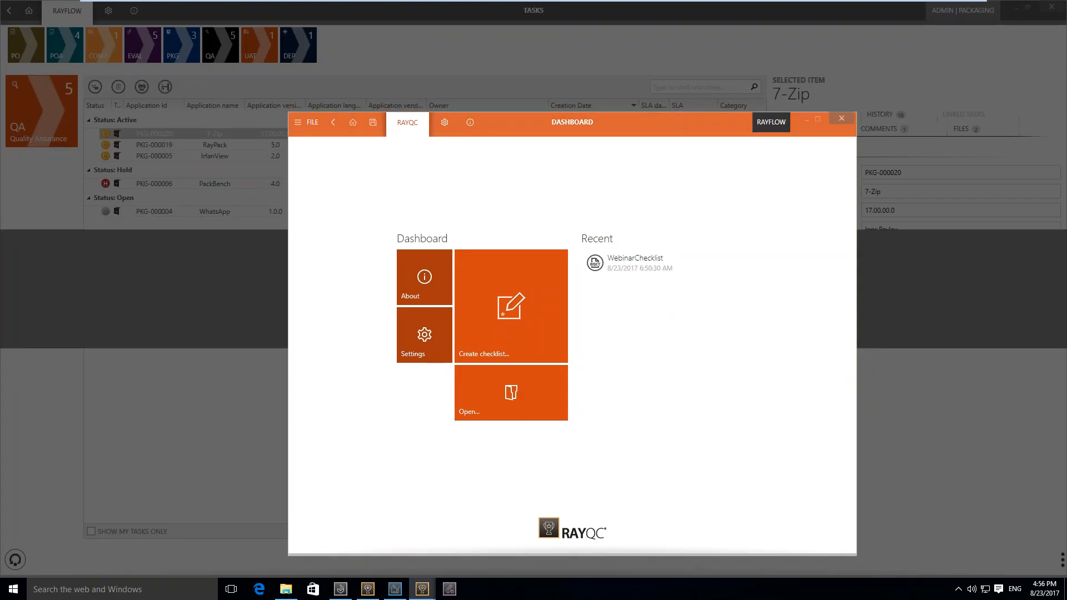
{"action": "mouse_move", "coordinate": [422, 588]}
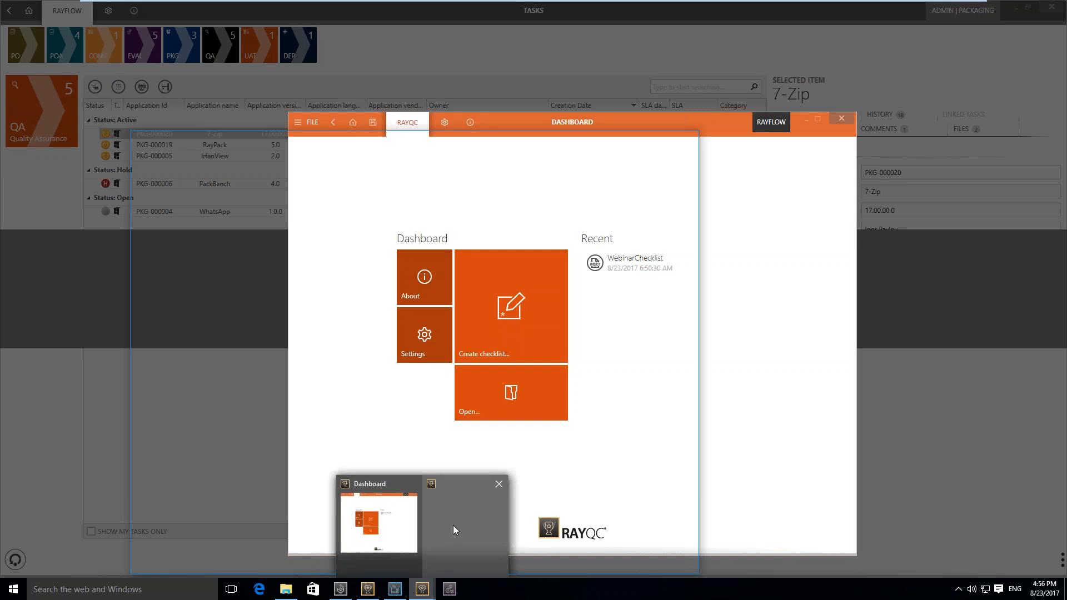
{"action": "left_click", "coordinate": [452, 528]}
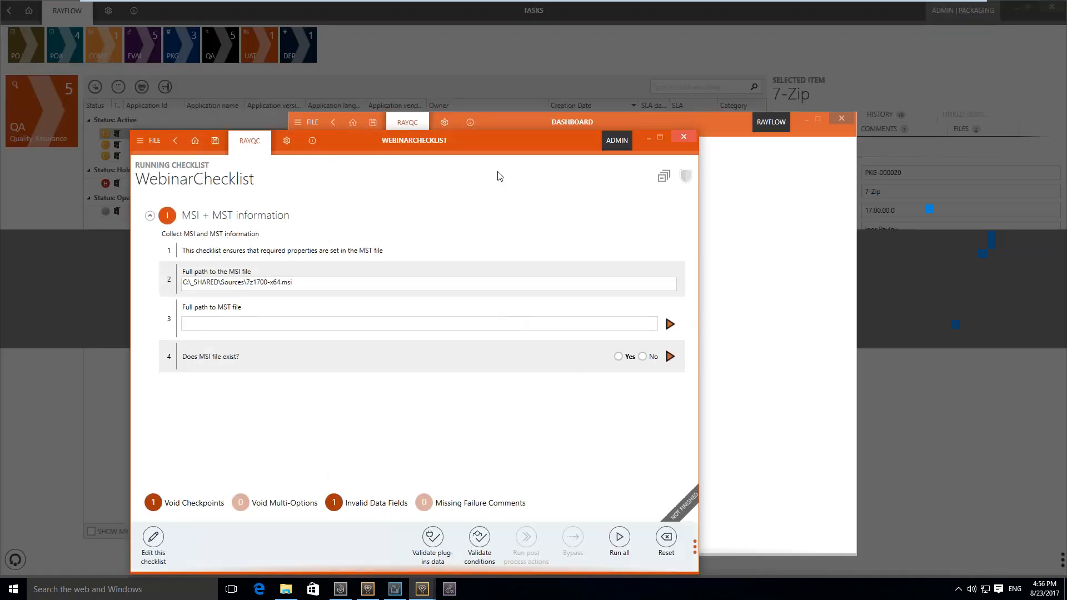
Minimize the RayQC dashboard, then reposition and enlarge the WebinarChecklist window to the height of the screen
{"action": "left_click_drag", "start_coordinate": [501, 141], "coordinate": [558, 71]}
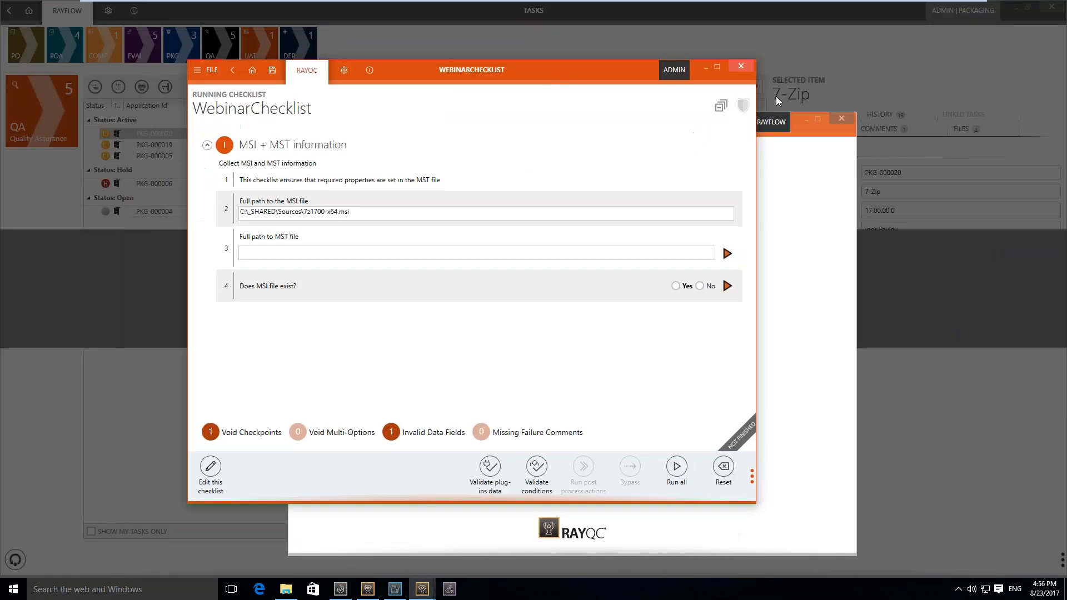
{"action": "left_click", "coordinate": [805, 121]}
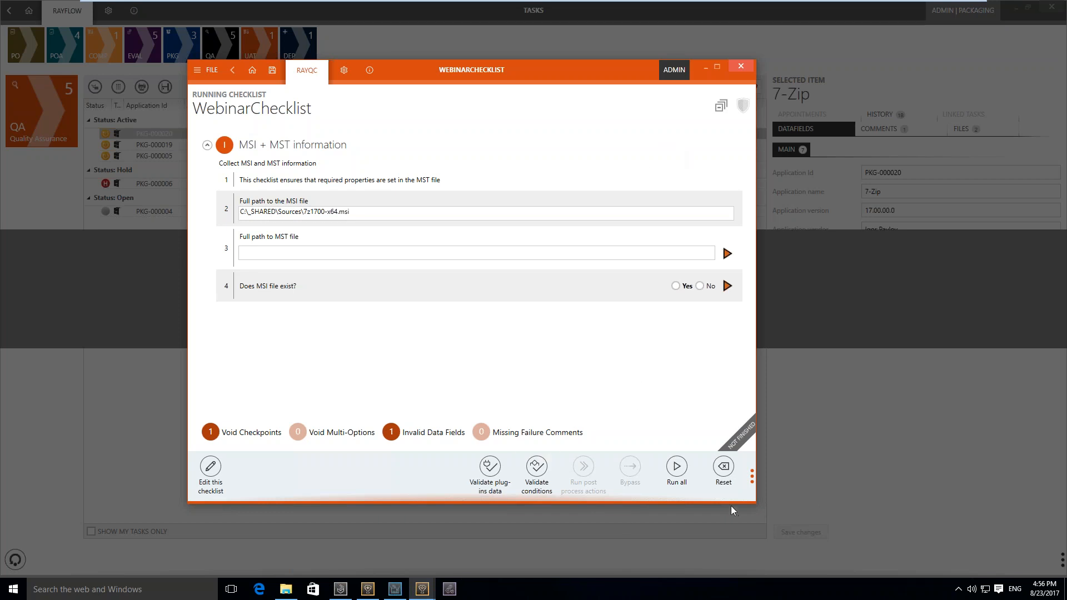
{"action": "left_click_drag", "start_coordinate": [731, 502], "coordinate": [723, 557]}
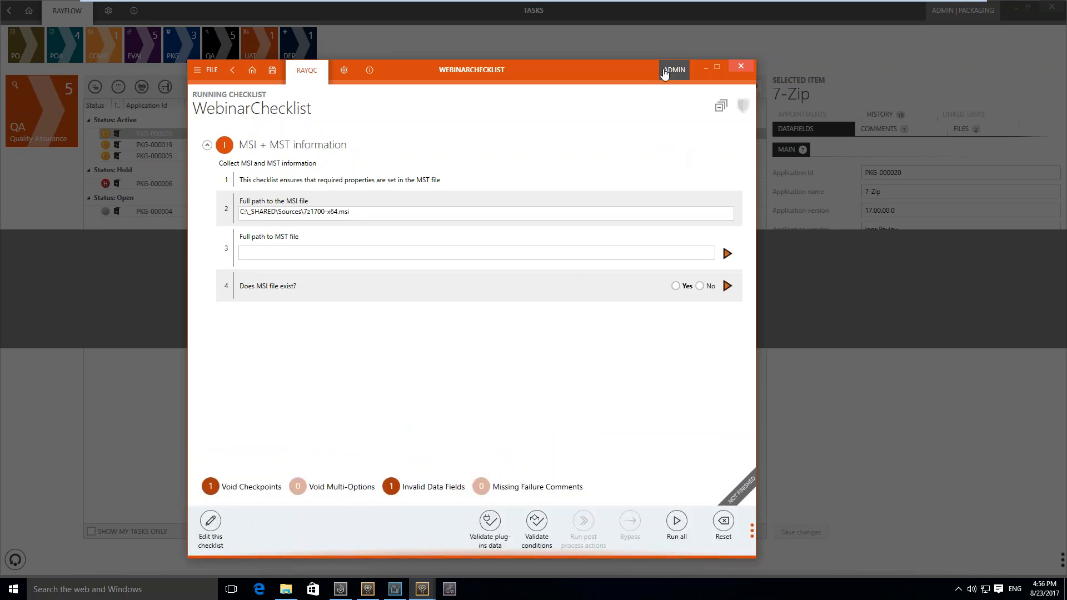
{"action": "left_click_drag", "start_coordinate": [667, 60], "coordinate": [674, 7]}
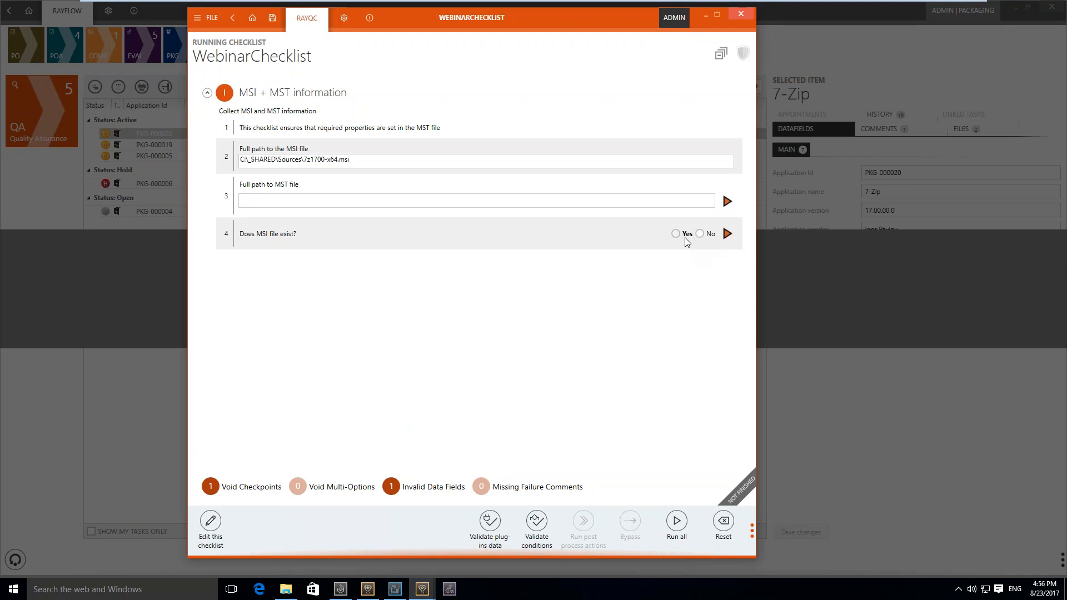
Run the MSI existence and ProductCode checks, and generate the install and uninstall commands
{"action": "left_click", "coordinate": [728, 235]}
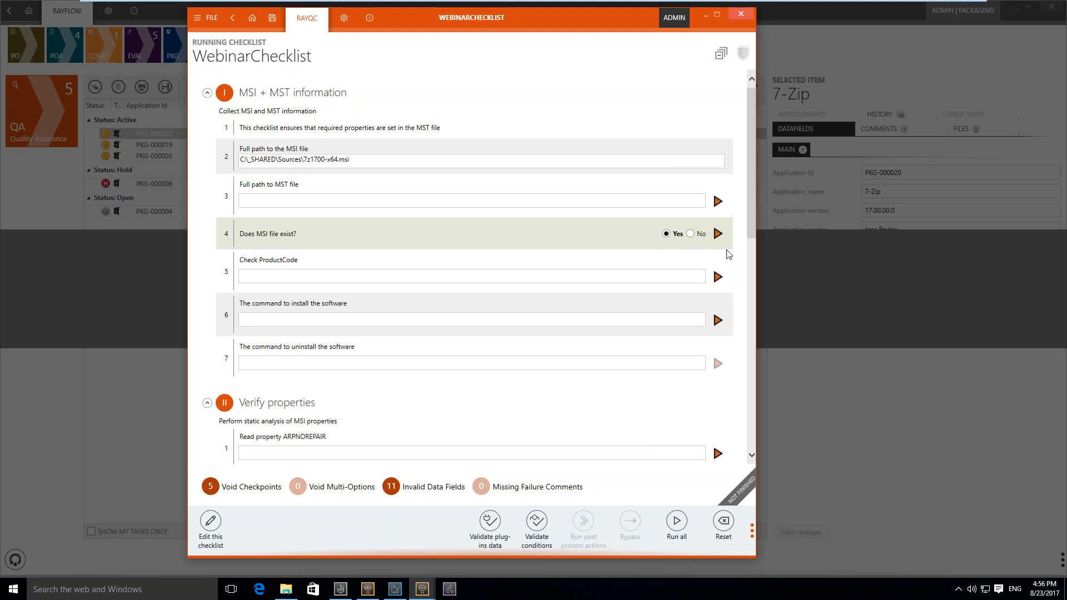
{"action": "left_click", "coordinate": [717, 277]}
{"action": "left_click", "coordinate": [719, 323]}
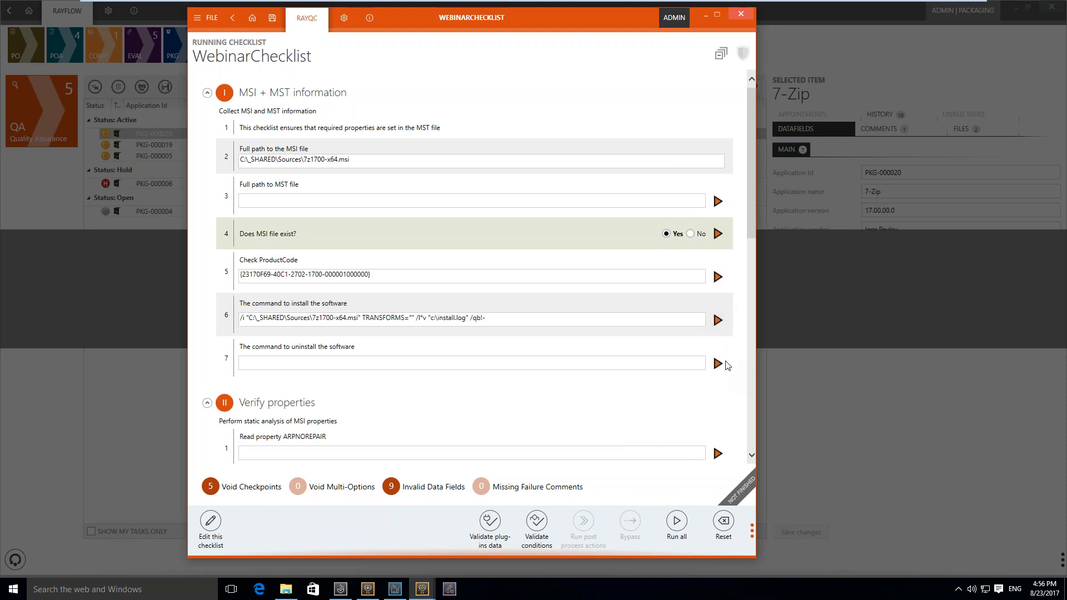
{"action": "left_click", "coordinate": [719, 364]}
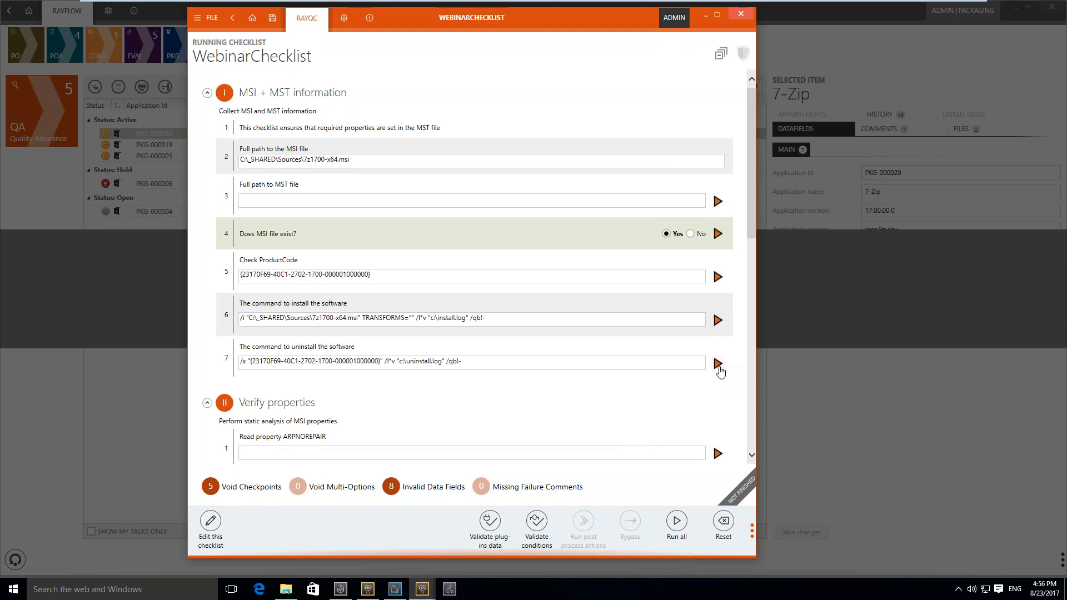
Run the ARPNOREPAIR property read, and set the MST file path to C:\_SHARED\Sources\7z1700-x64.mst
{"action": "left_click_drag", "start_coordinate": [753, 234], "coordinate": [750, 325]}
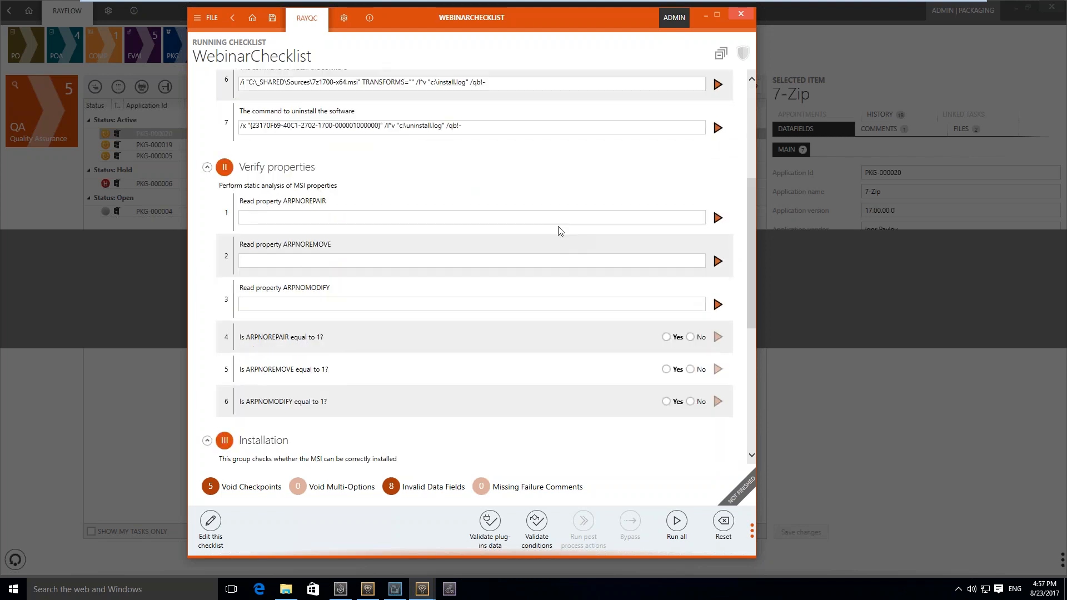
{"action": "left_click", "coordinate": [717, 217]}
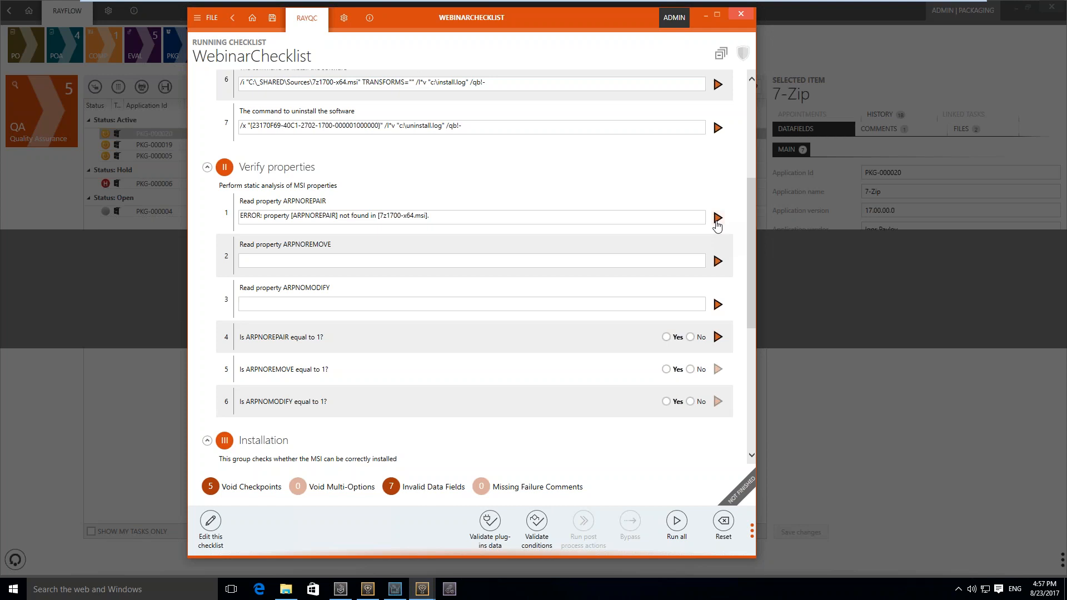
{"action": "left_click_drag", "start_coordinate": [749, 234], "coordinate": [755, 135]}
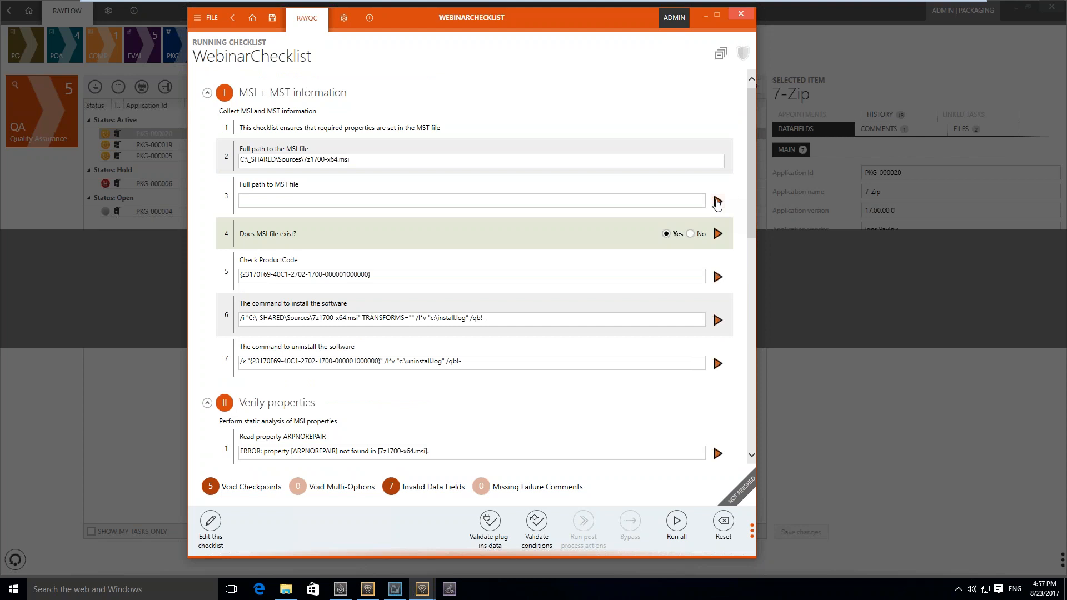
{"action": "left_click", "coordinate": [717, 201]}
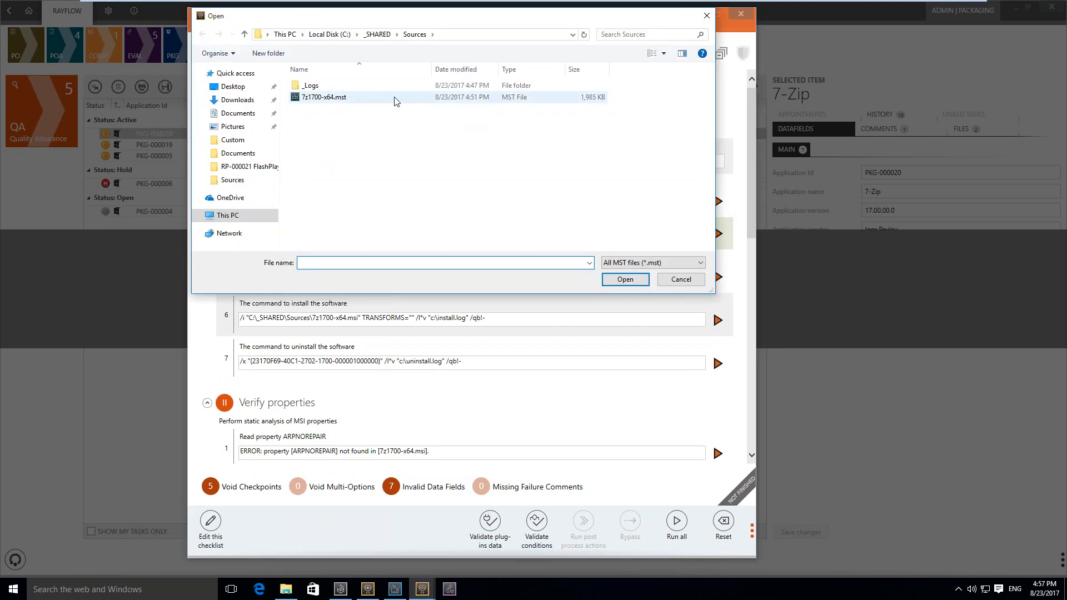
{"action": "double_click", "coordinate": [391, 98]}
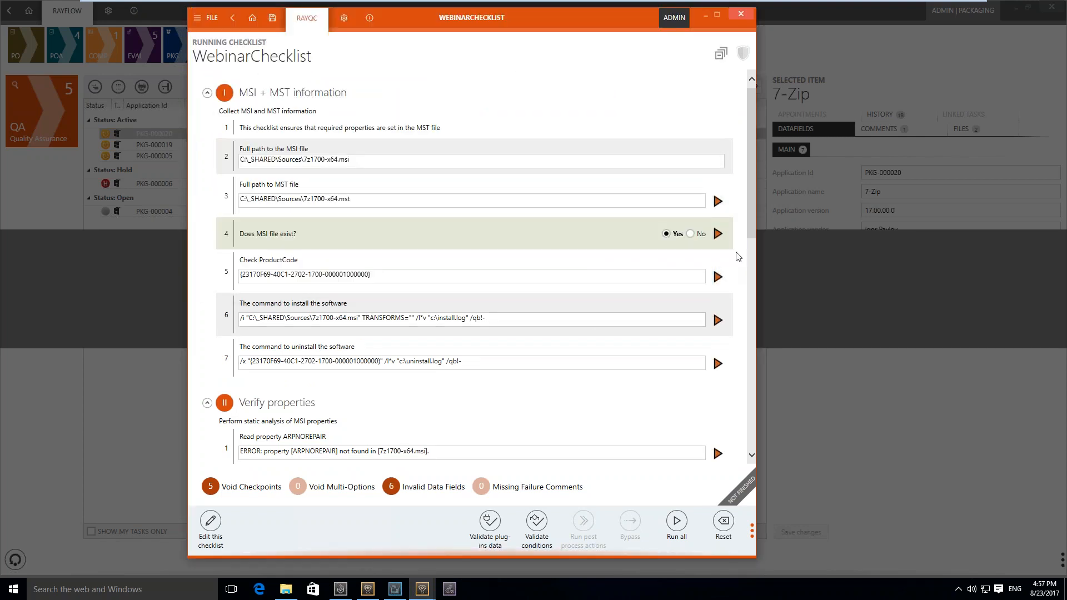
Run all checks of the Verify properties group in one go
{"action": "left_click_drag", "start_coordinate": [749, 212], "coordinate": [757, 310]}
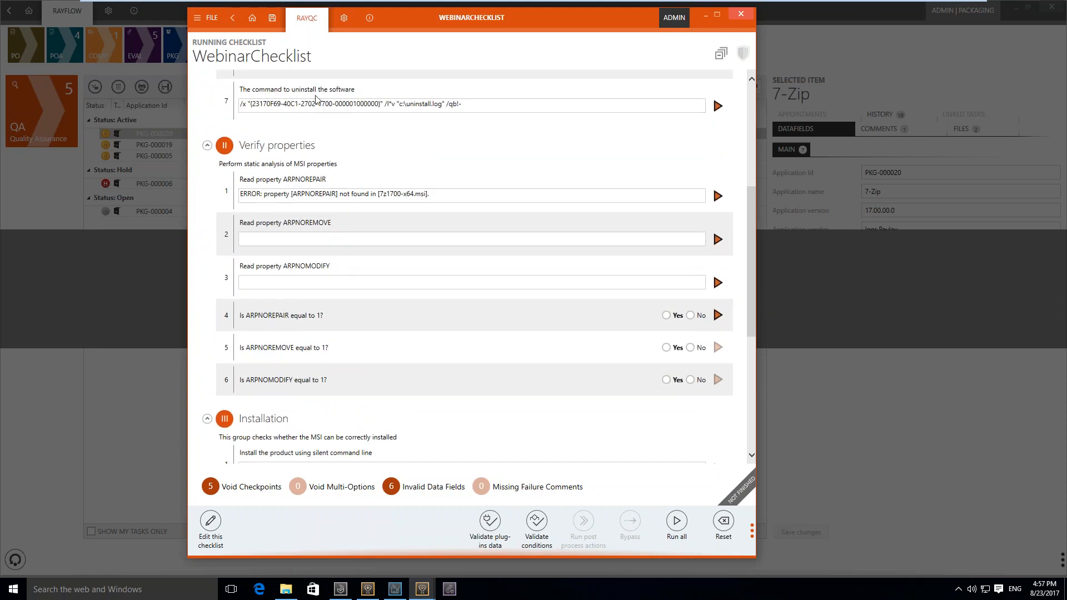
{"action": "right_click", "coordinate": [272, 150]}
{"action": "left_click", "coordinate": [284, 154]}
{"action": "left_click", "coordinate": [368, 327]}
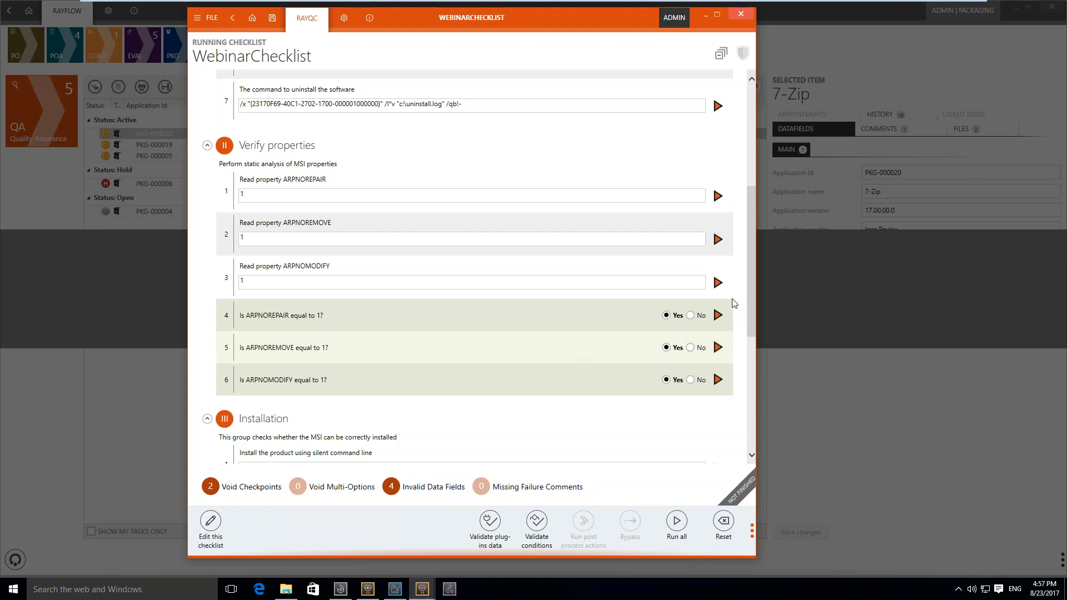
Open the checklist for editing and expand its MSI + MST information group
{"action": "left_click_drag", "start_coordinate": [754, 348], "coordinate": [757, 432]}
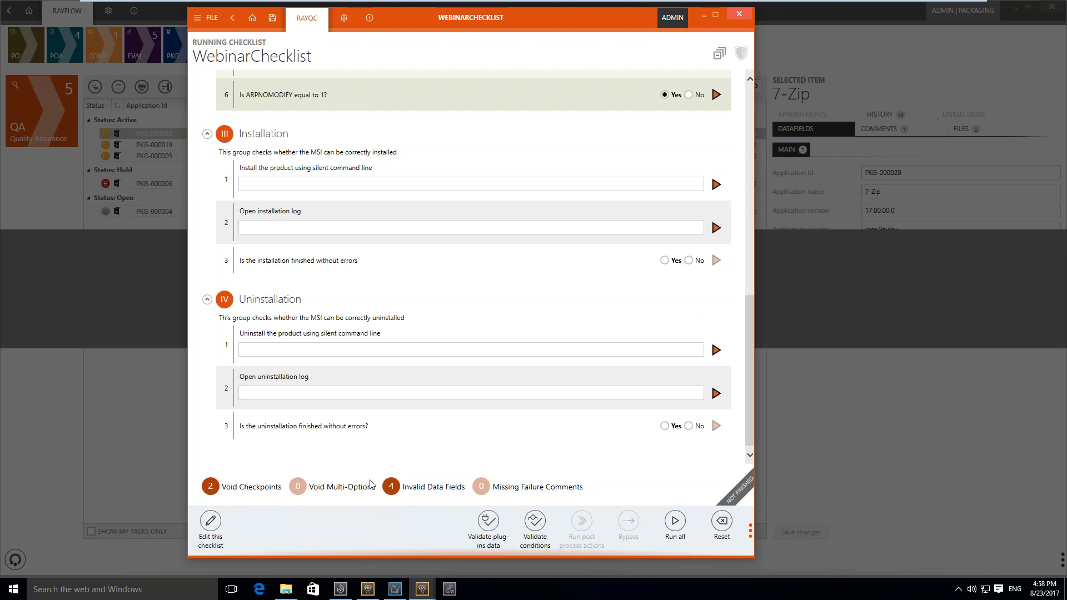
{"action": "left_click", "coordinate": [215, 520]}
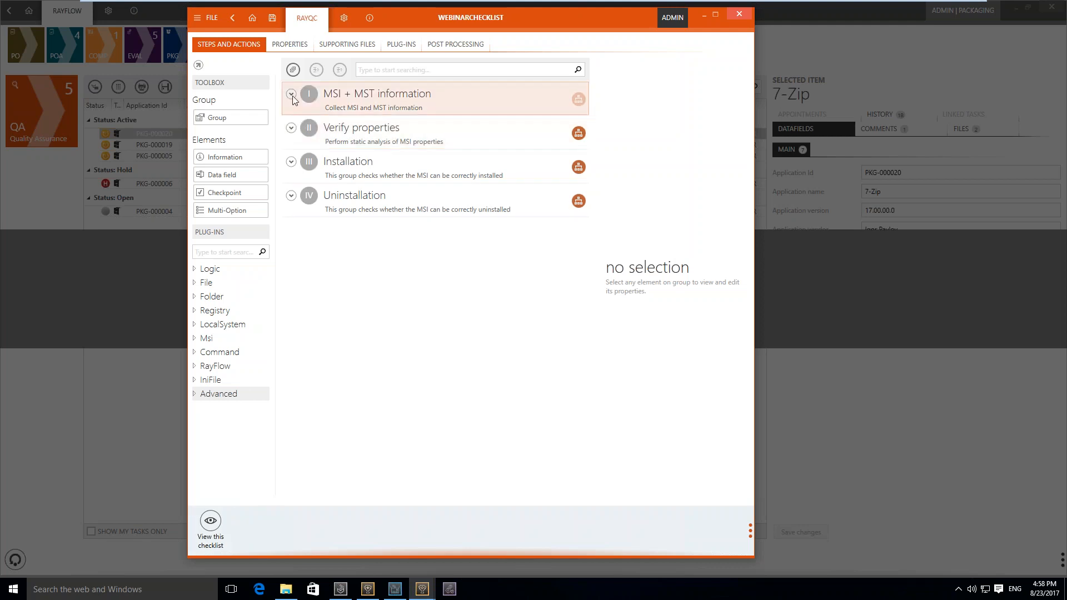
{"action": "left_click", "coordinate": [291, 94]}
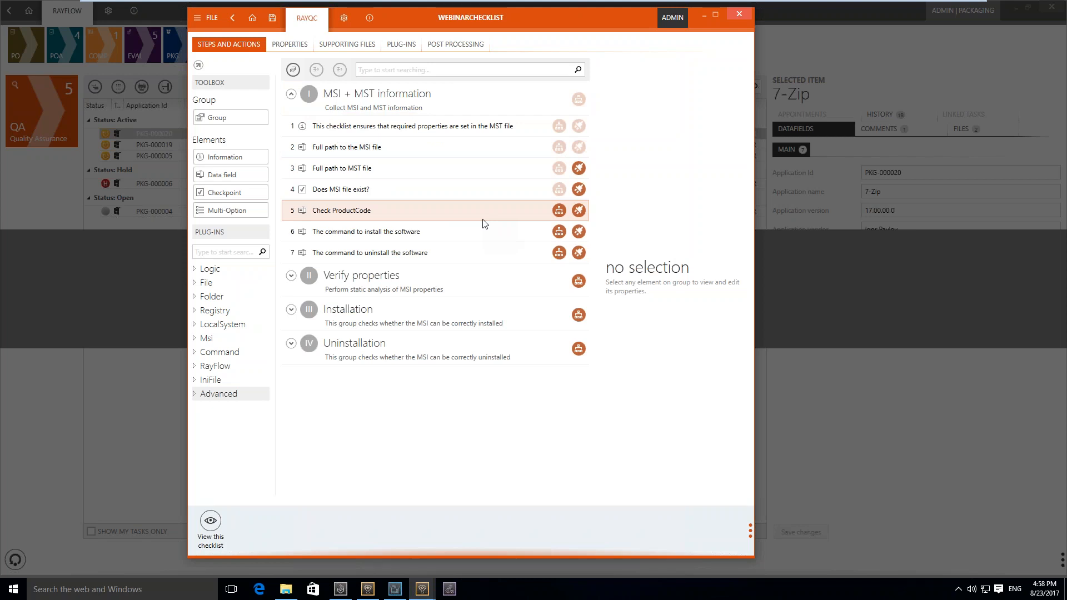
Search the checklist elements for "uninstall", show the properties of Open uninstallation log, and return to the running checklist
{"action": "left_click", "coordinate": [511, 71]}
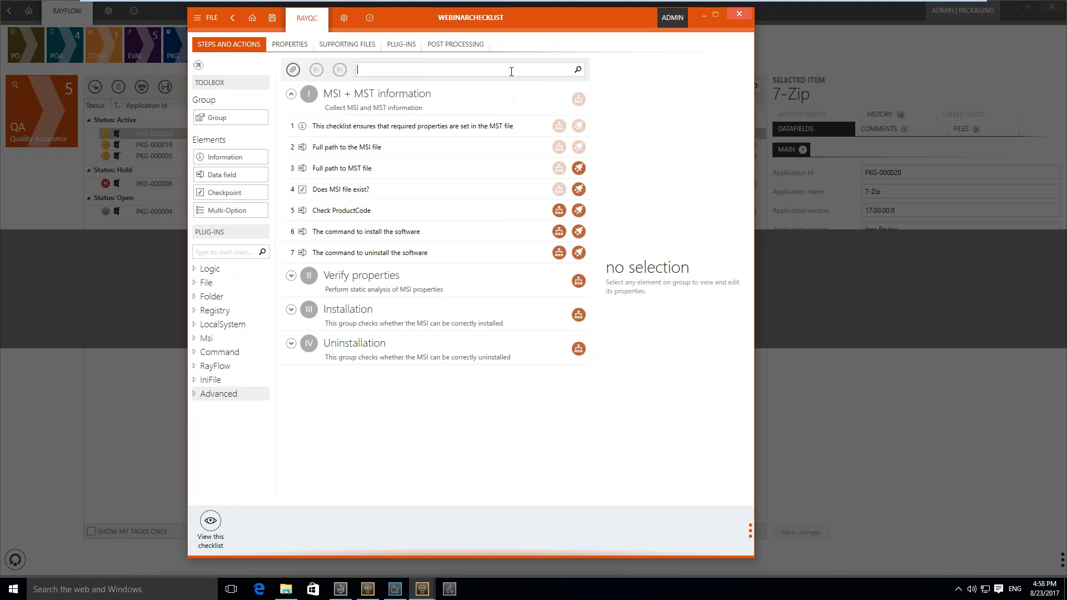
{"action": "type", "text": "uninstall"}
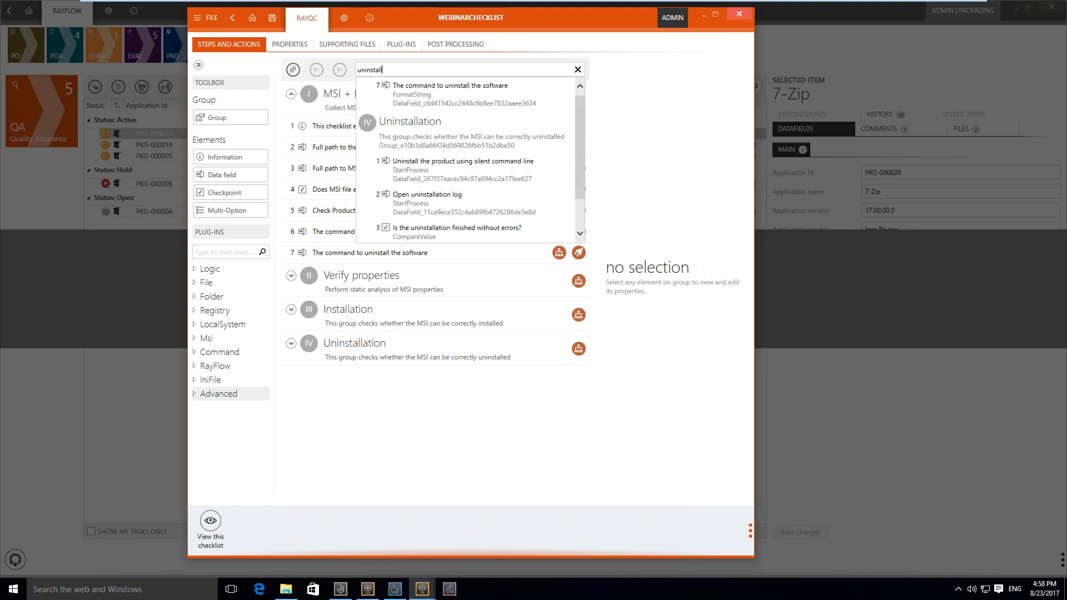
{"action": "left_click", "coordinate": [521, 195]}
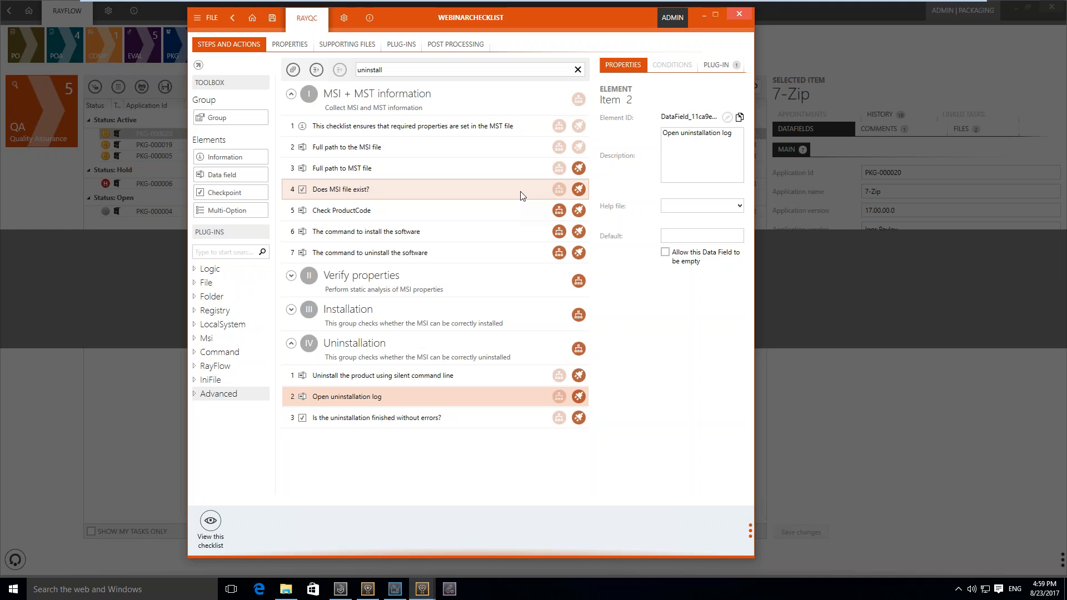
{"action": "left_click_drag", "start_coordinate": [755, 333], "coordinate": [961, 360]}
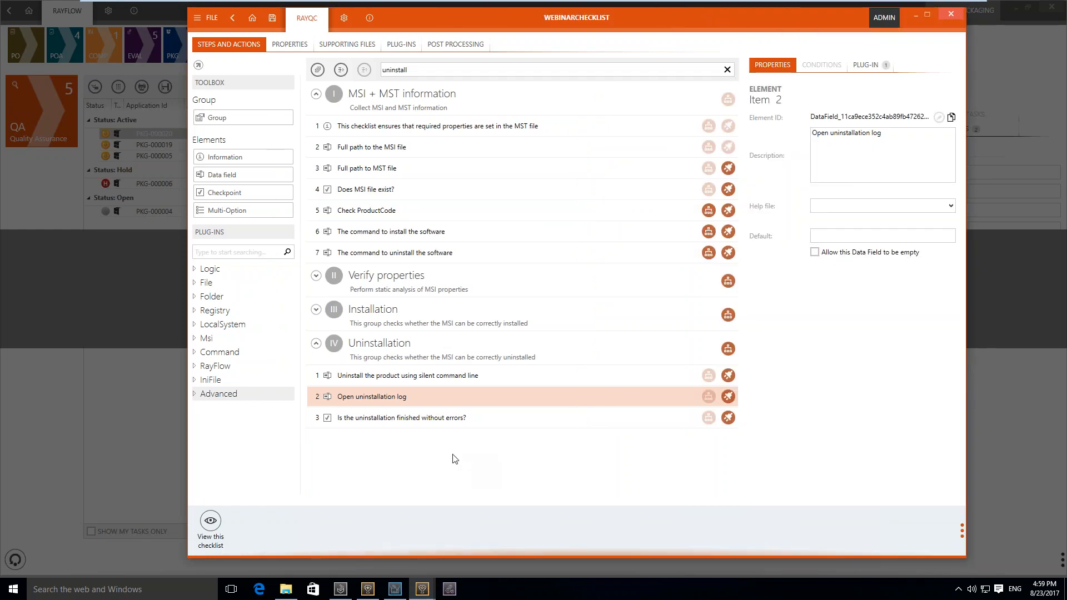
{"action": "left_click", "coordinate": [210, 522]}
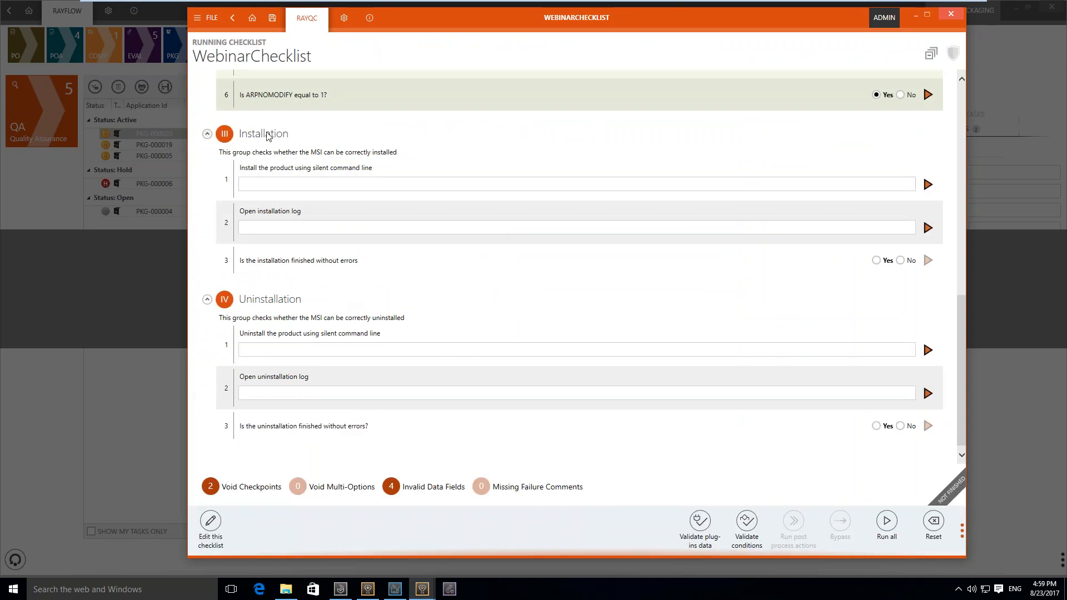
Upload a report of the checklist's current state to RayFlow
{"action": "left_click", "coordinate": [212, 18]}
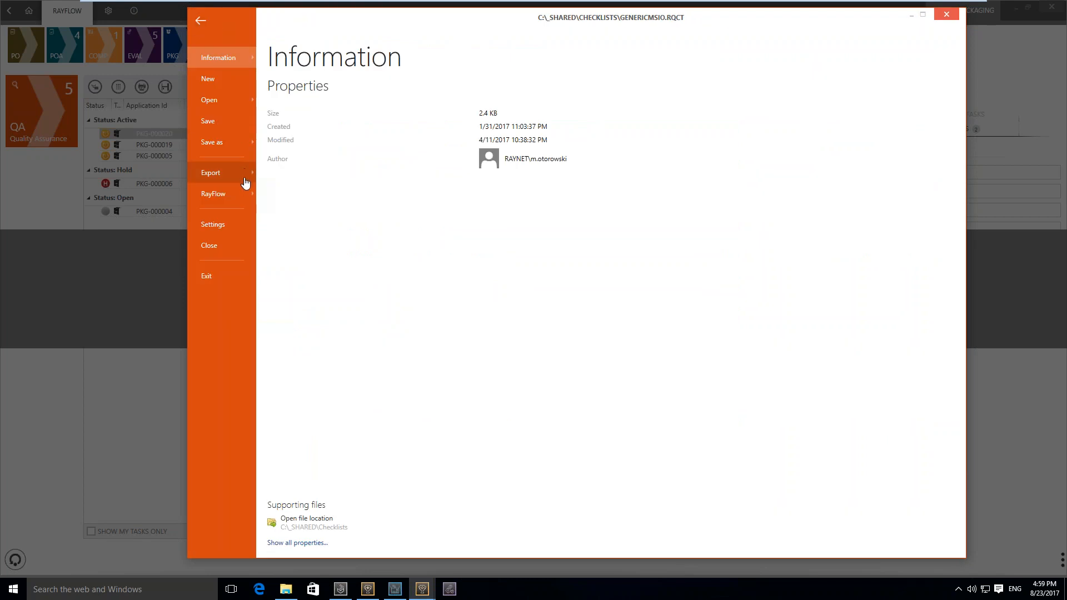
{"action": "left_click", "coordinate": [242, 197]}
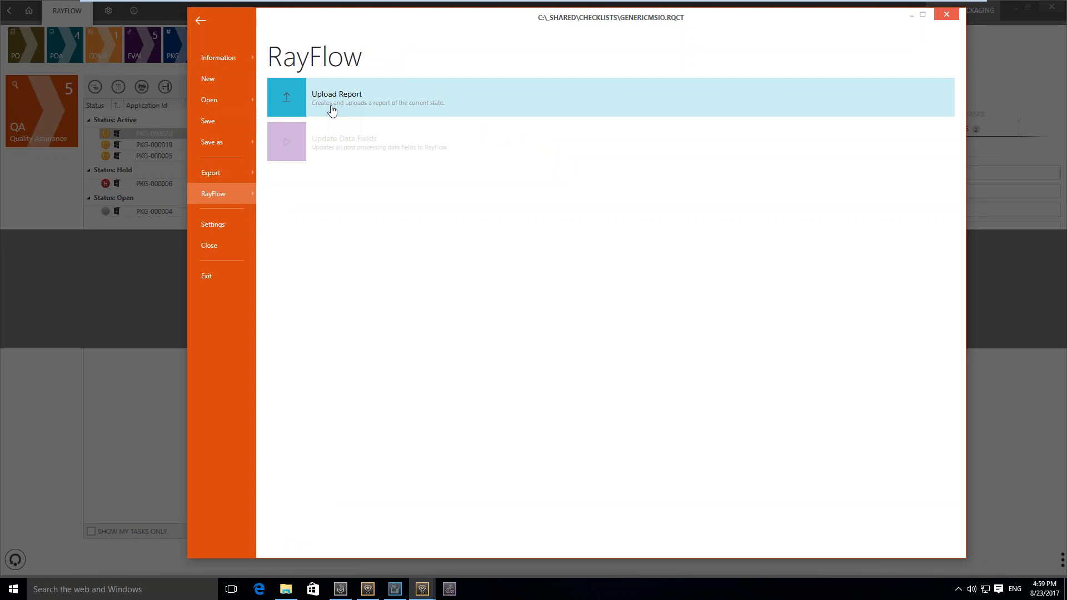
{"action": "left_click", "coordinate": [332, 109]}
{"action": "left_click", "coordinate": [650, 331]}
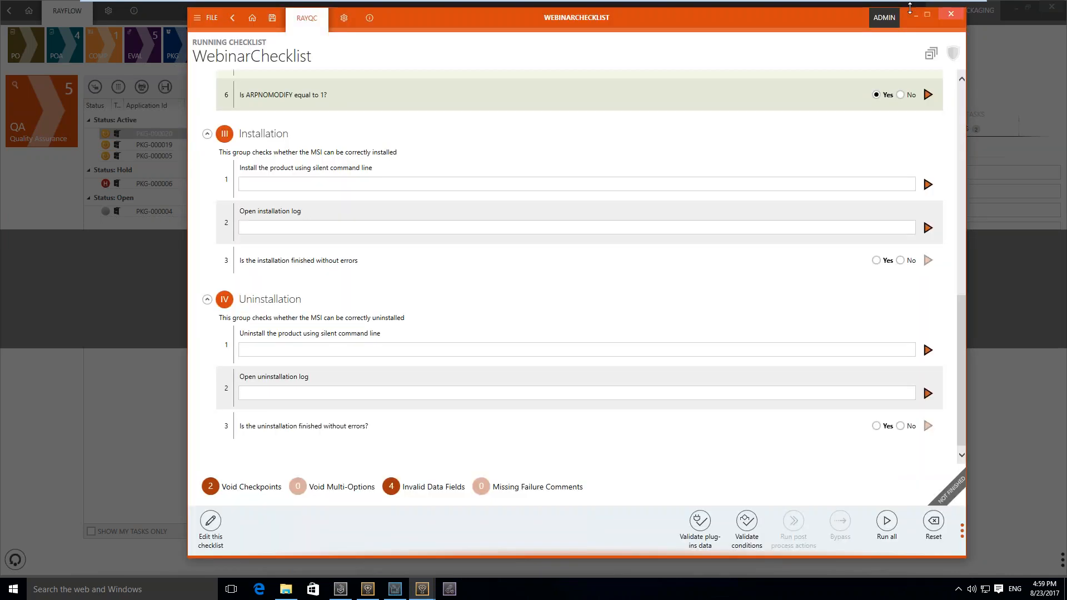
Close the WebinarChecklist and refresh the Quality Assurance tasks in RayFlow
{"action": "left_click", "coordinate": [950, 15]}
{"action": "left_click", "coordinate": [511, 332]}
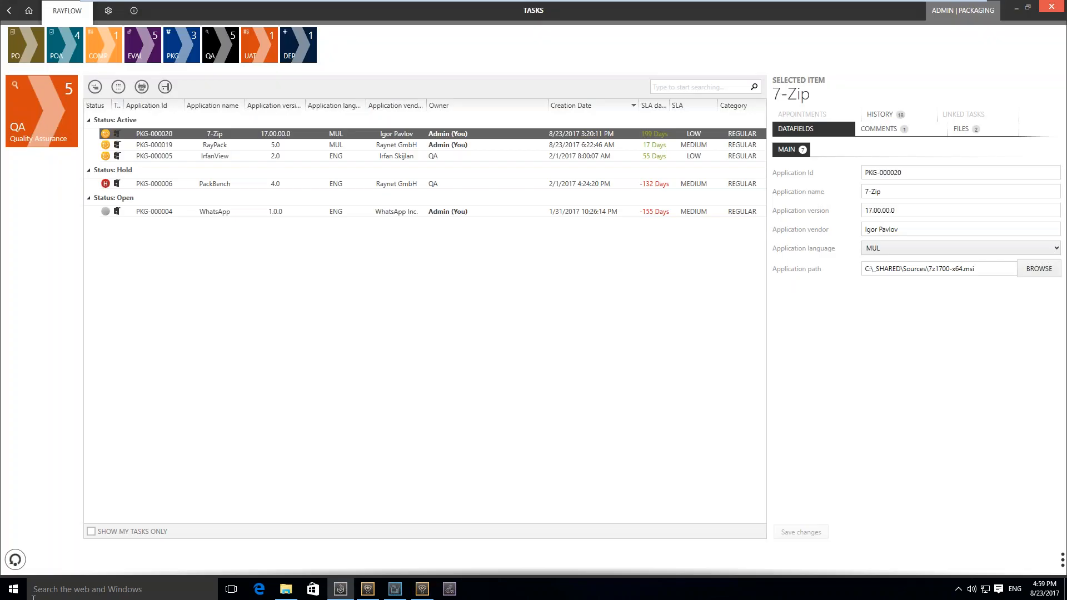
{"action": "left_click", "coordinate": [8, 559]}
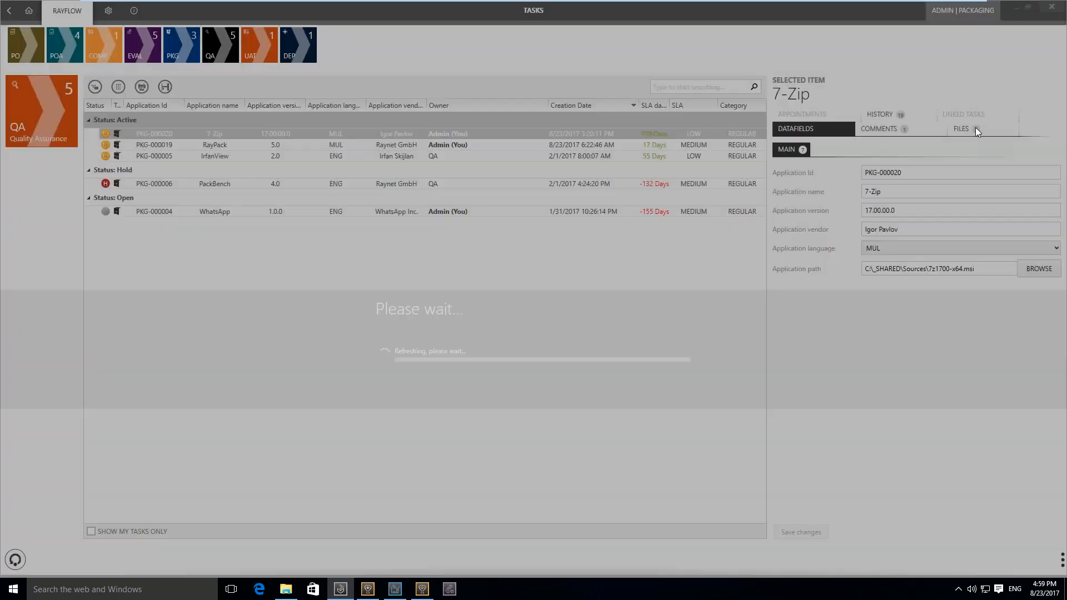
Open the RayQC Report - WebinarChecklist.pdf attached to the 7-Zip task, read through all its pages and close it
{"action": "left_click", "coordinate": [975, 128]}
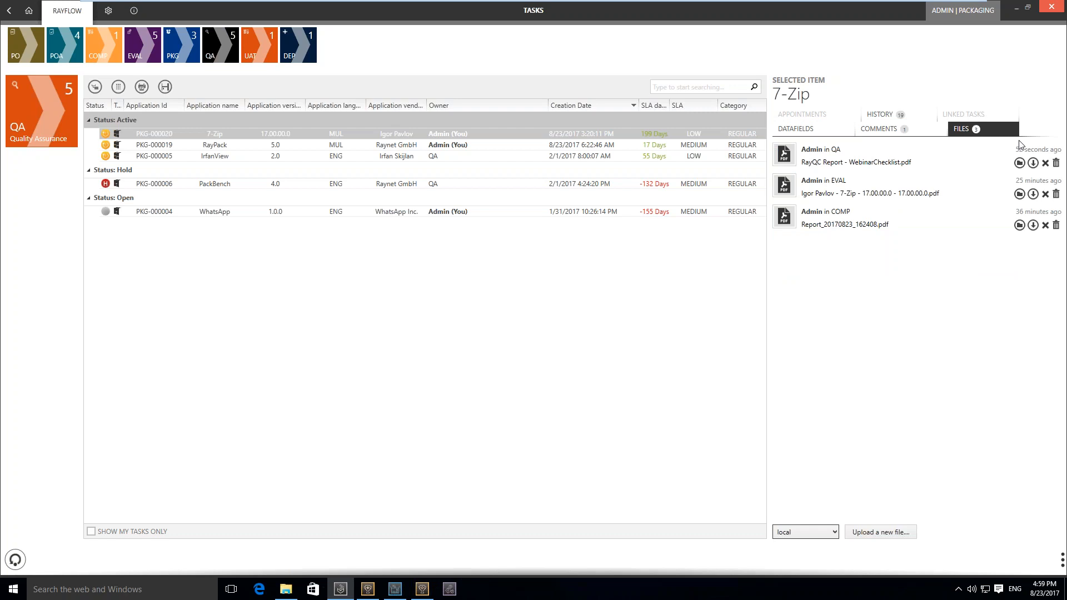
{"action": "left_click", "coordinate": [1019, 164]}
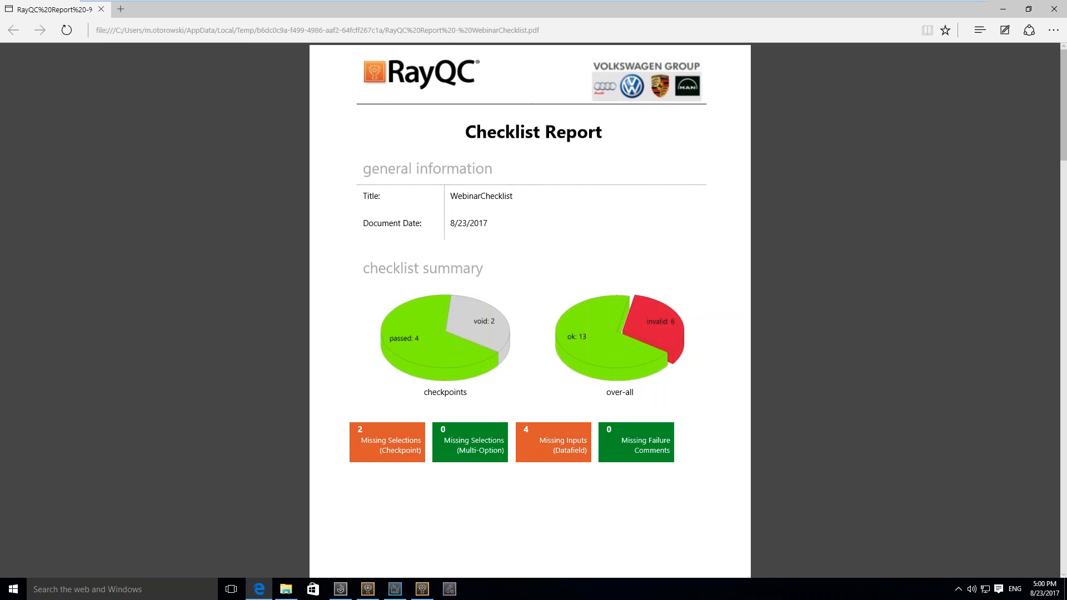
{"action": "scroll", "coordinate": [529, 311], "scroll_direction": "down", "scroll_amount": 7}
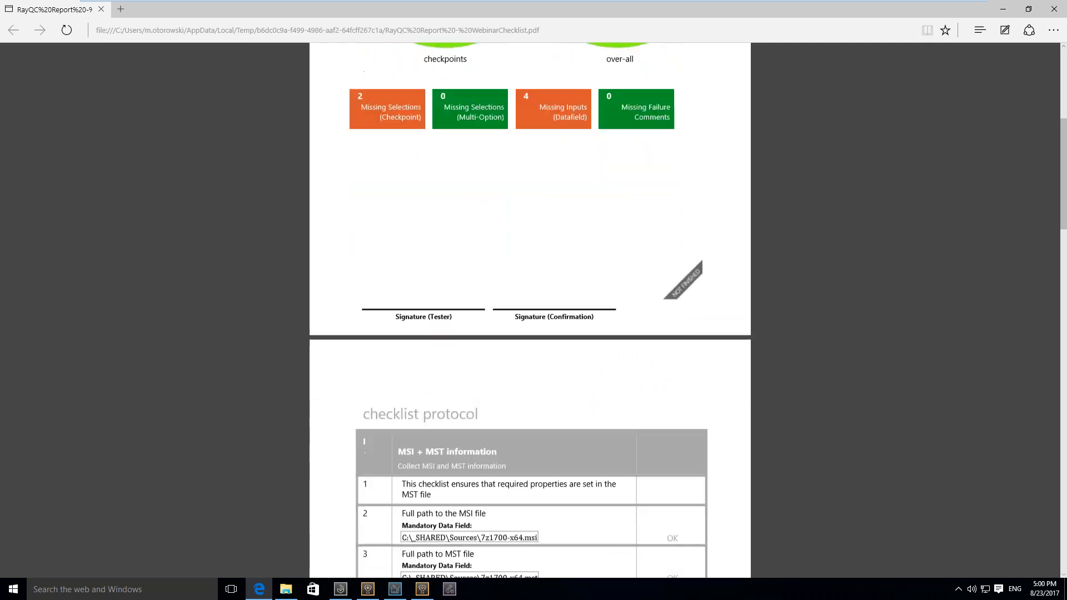
{"action": "scroll", "coordinate": [530, 312], "scroll_direction": "down", "scroll_amount": 3}
{"action": "scroll", "coordinate": [529, 312], "scroll_direction": "down", "scroll_amount": 1}
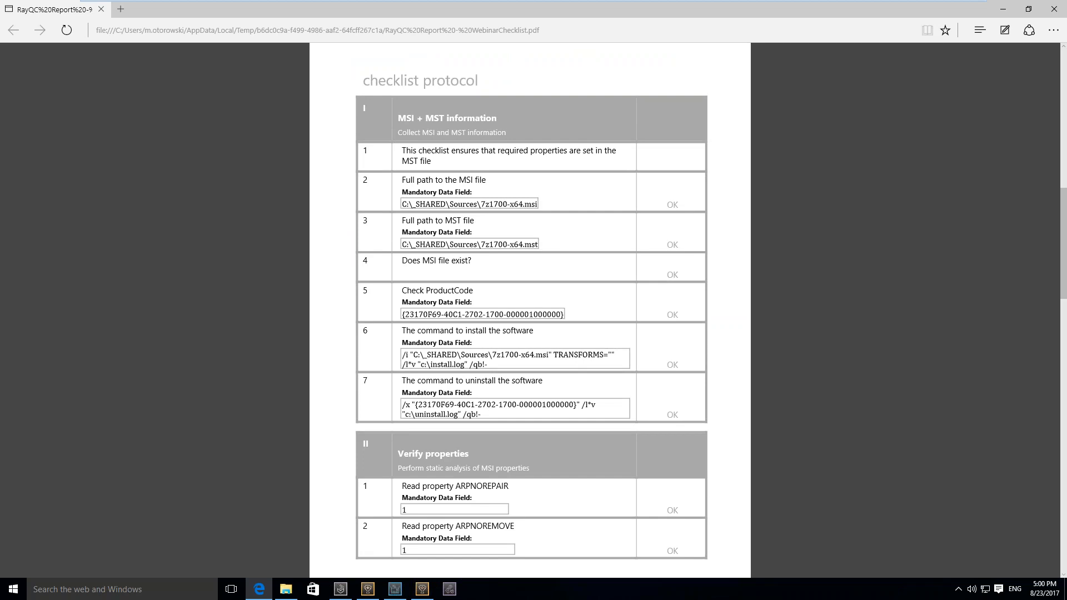
{"action": "scroll", "coordinate": [529, 311], "scroll_direction": "down", "scroll_amount": 5}
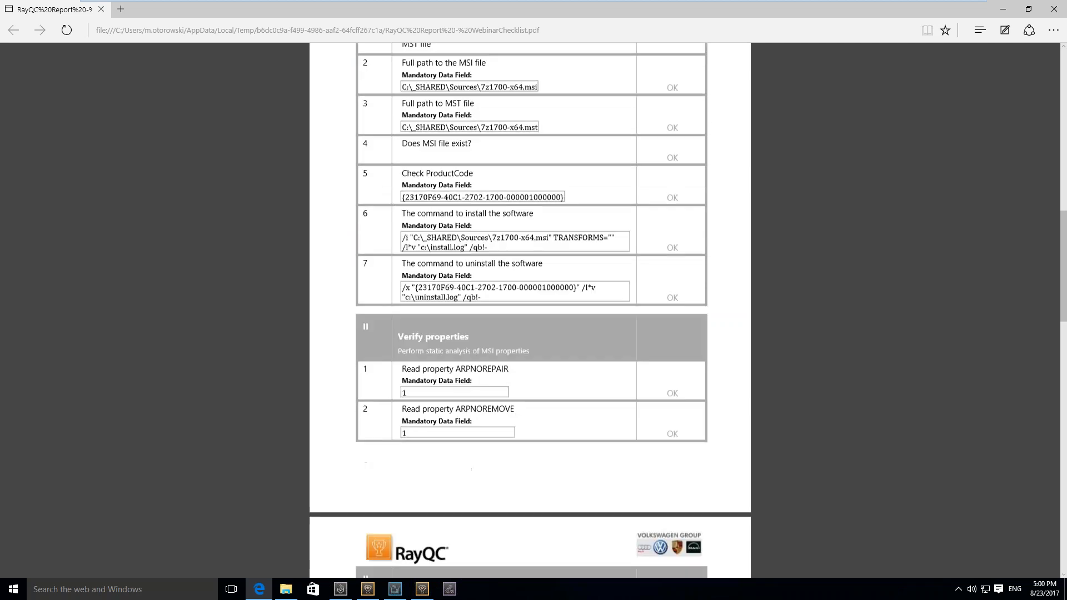
{"action": "scroll", "coordinate": [529, 311], "scroll_direction": "down", "scroll_amount": 5}
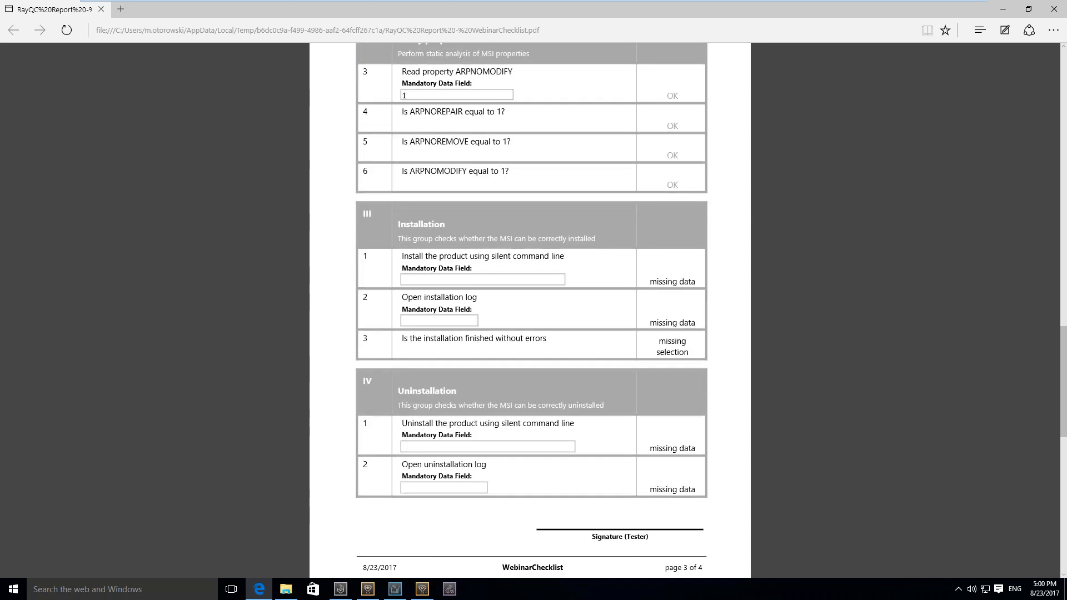
{"action": "scroll", "coordinate": [530, 311], "scroll_direction": "down", "scroll_amount": 1}
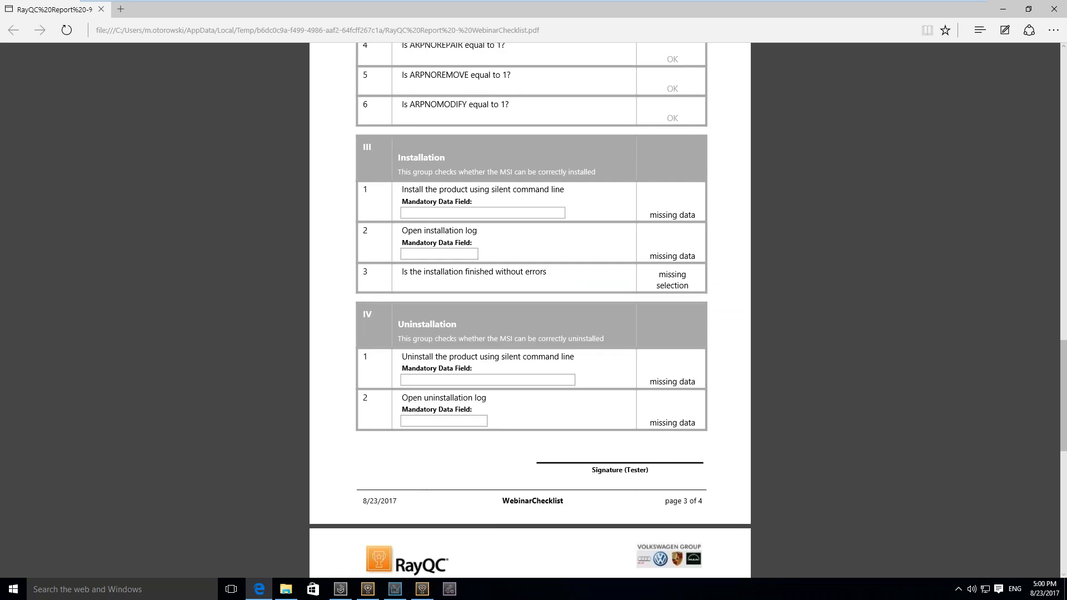
{"action": "scroll", "coordinate": [529, 311], "scroll_direction": "down", "scroll_amount": 3}
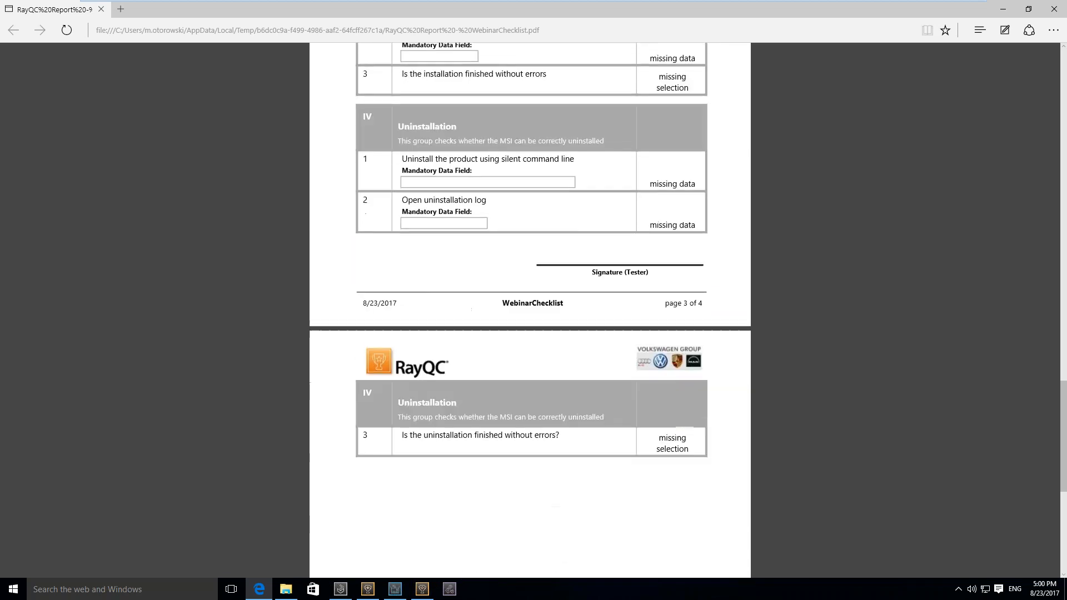
{"action": "scroll", "coordinate": [530, 311], "scroll_direction": "down", "scroll_amount": 6}
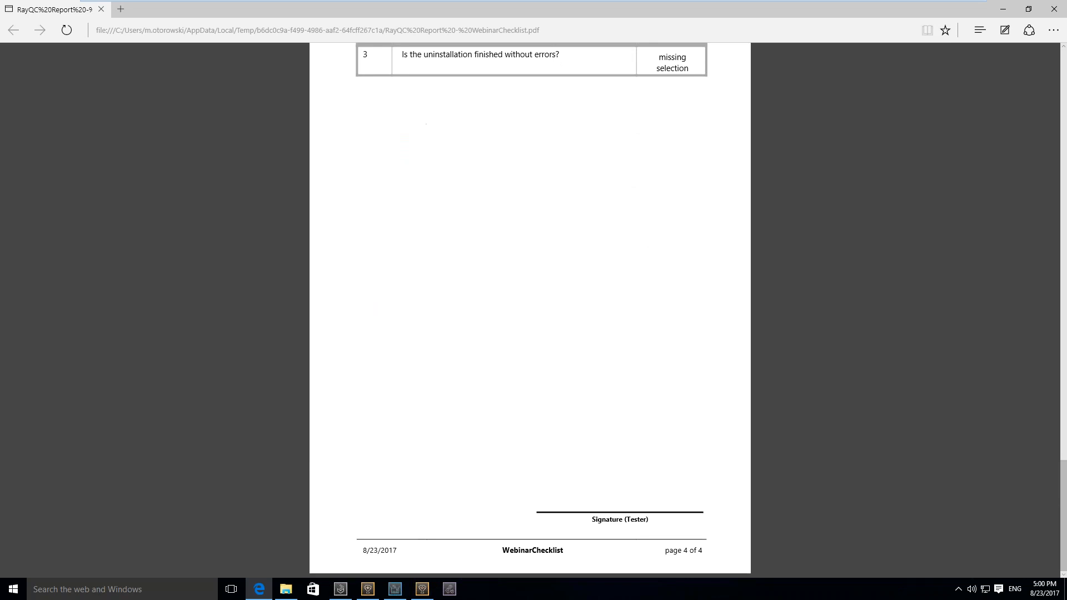
{"action": "scroll", "coordinate": [529, 312], "scroll_direction": "up", "scroll_amount": 20}
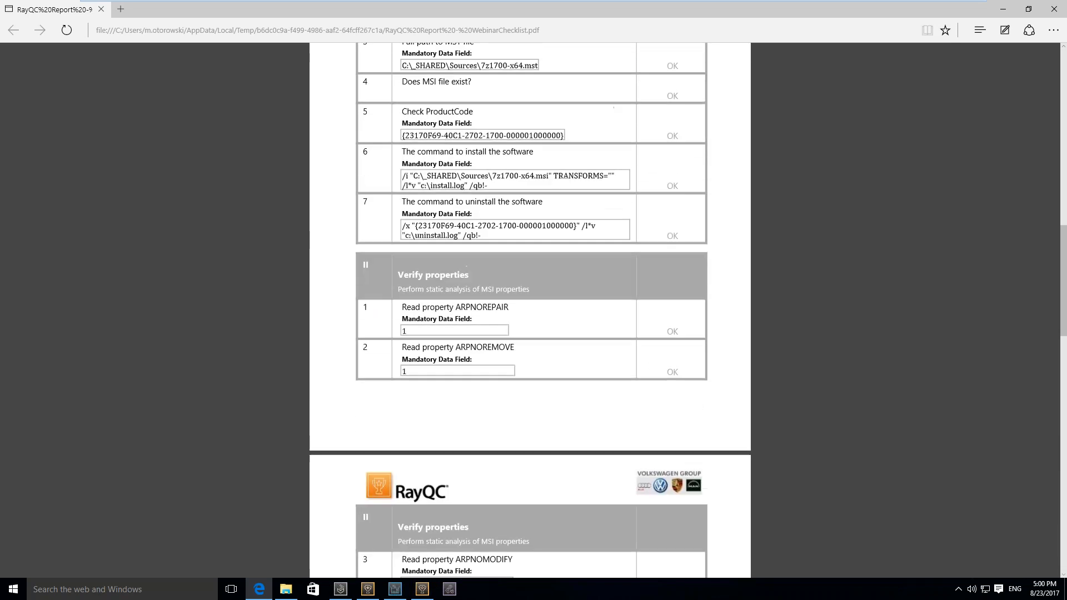
{"action": "scroll", "coordinate": [529, 312], "scroll_direction": "up", "scroll_amount": 10}
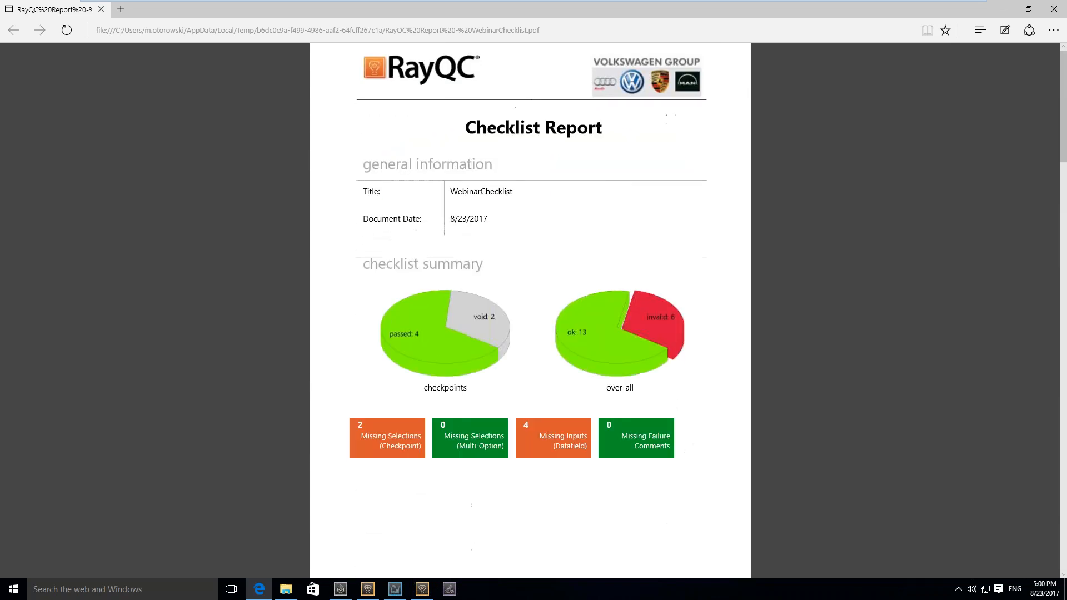
{"action": "left_click", "coordinate": [1053, 12]}
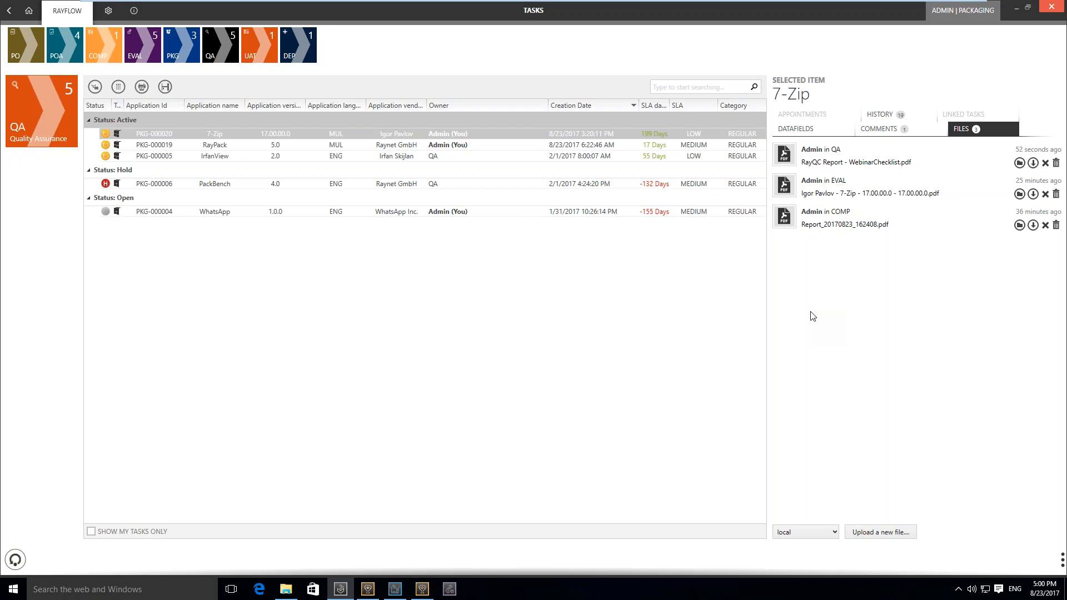
Switch to RayQC Advanced, enlarging its window, and open the rule browser
{"action": "mouse_move", "coordinate": [367, 590]}
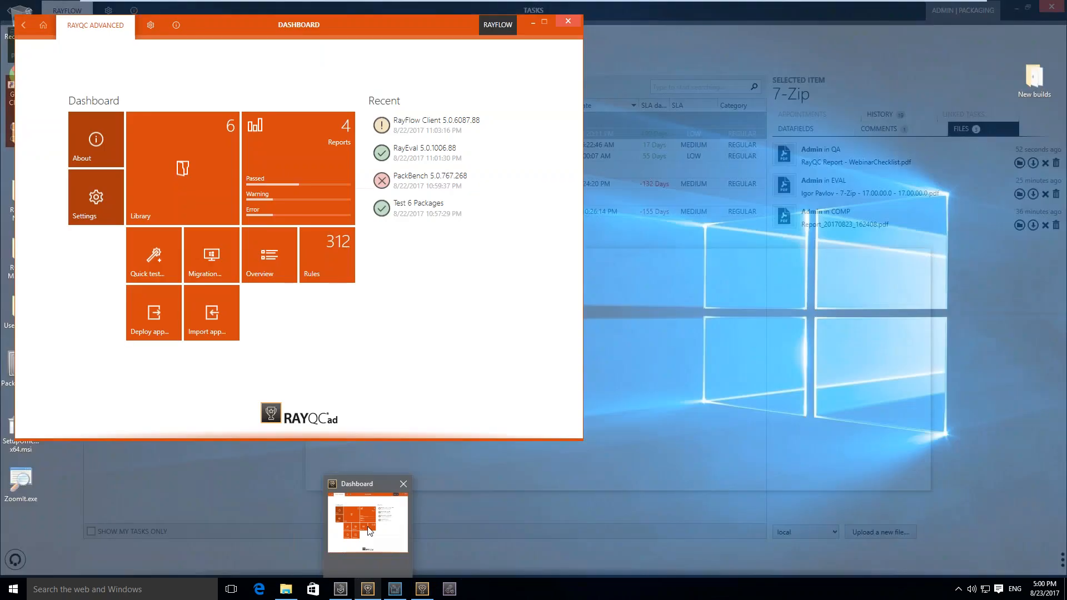
{"action": "left_click", "coordinate": [368, 519]}
{"action": "left_click_drag", "start_coordinate": [418, 27], "coordinate": [501, 56]}
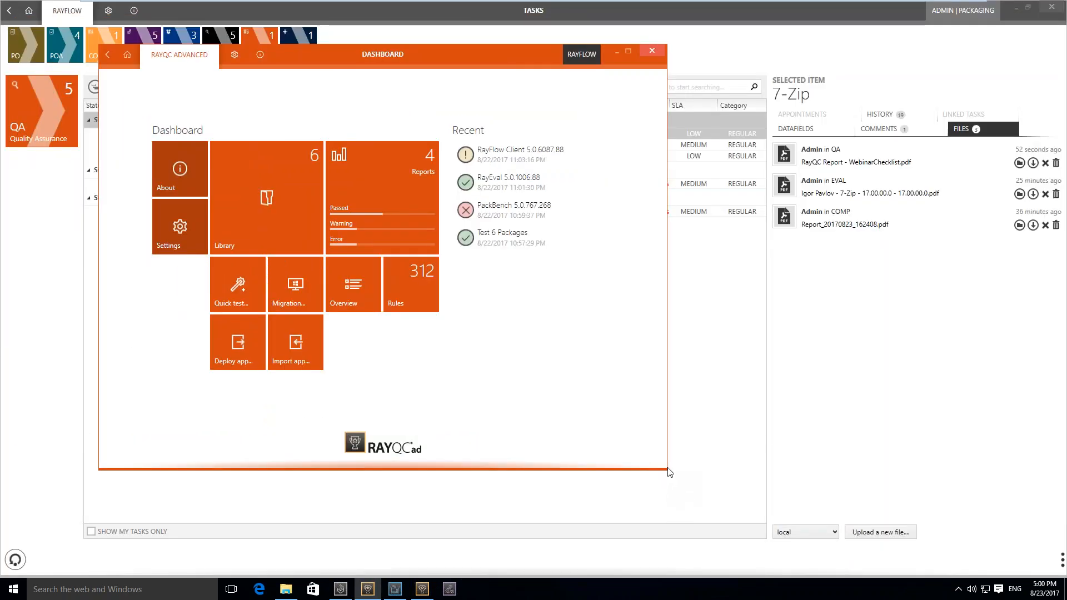
{"action": "left_click_drag", "start_coordinate": [669, 471], "coordinate": [797, 511]}
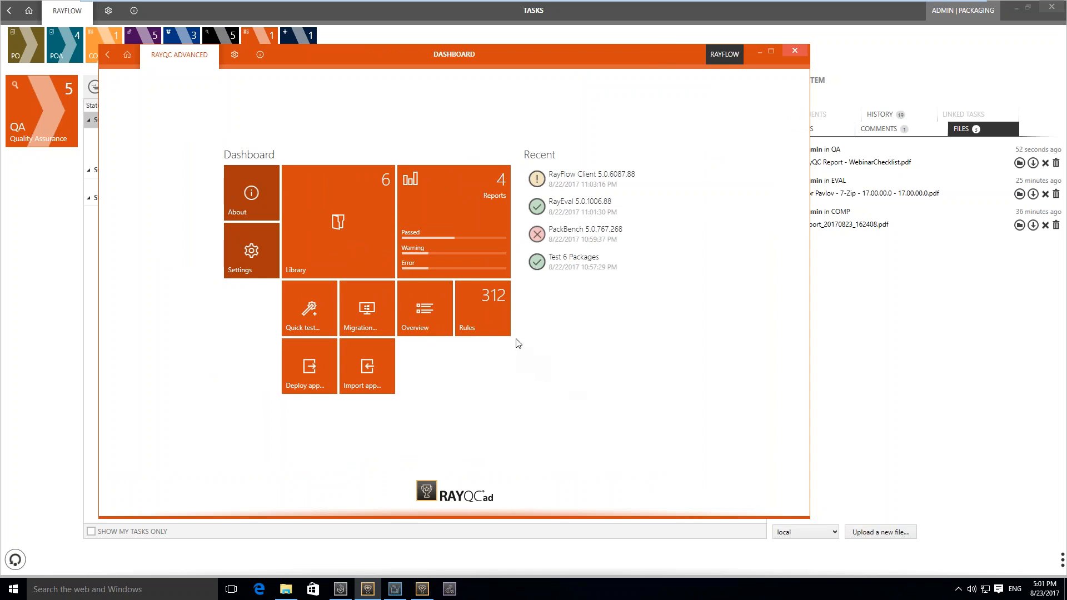
{"action": "left_click", "coordinate": [488, 315]}
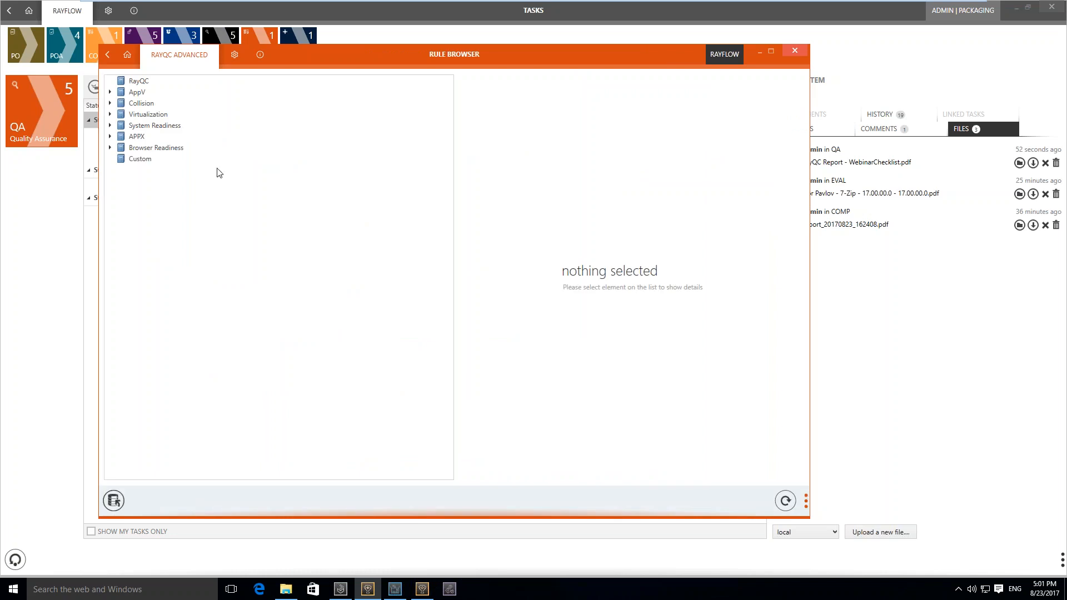
Examine the APPX rules for UWP Bridge Desktop App, showing the details of UW001 .NET Framework, and collapse that ruleset
{"action": "left_click", "coordinate": [150, 137]}
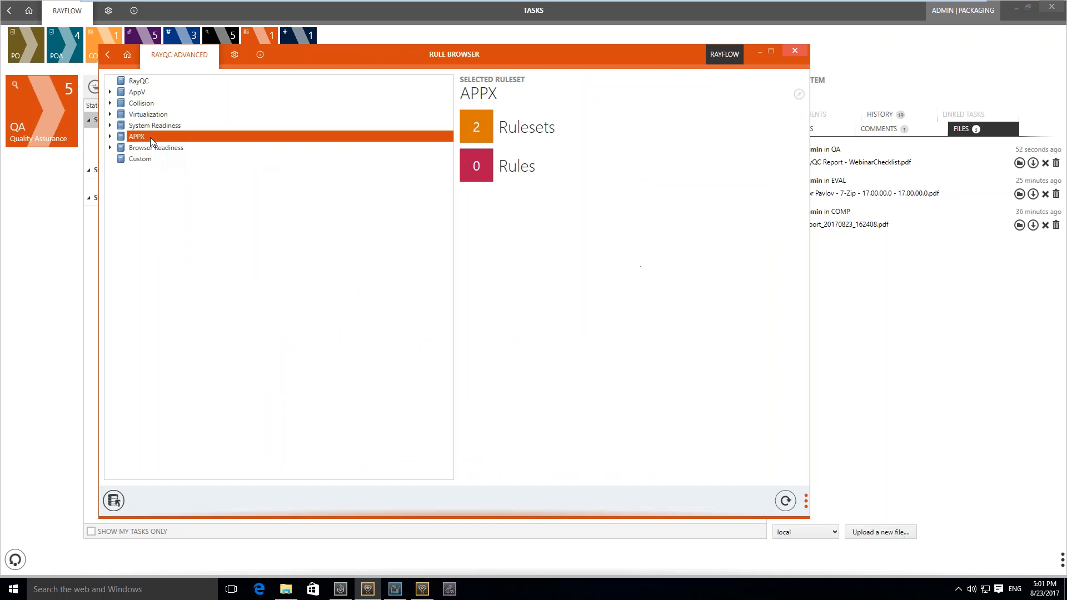
{"action": "double_click", "coordinate": [150, 137]}
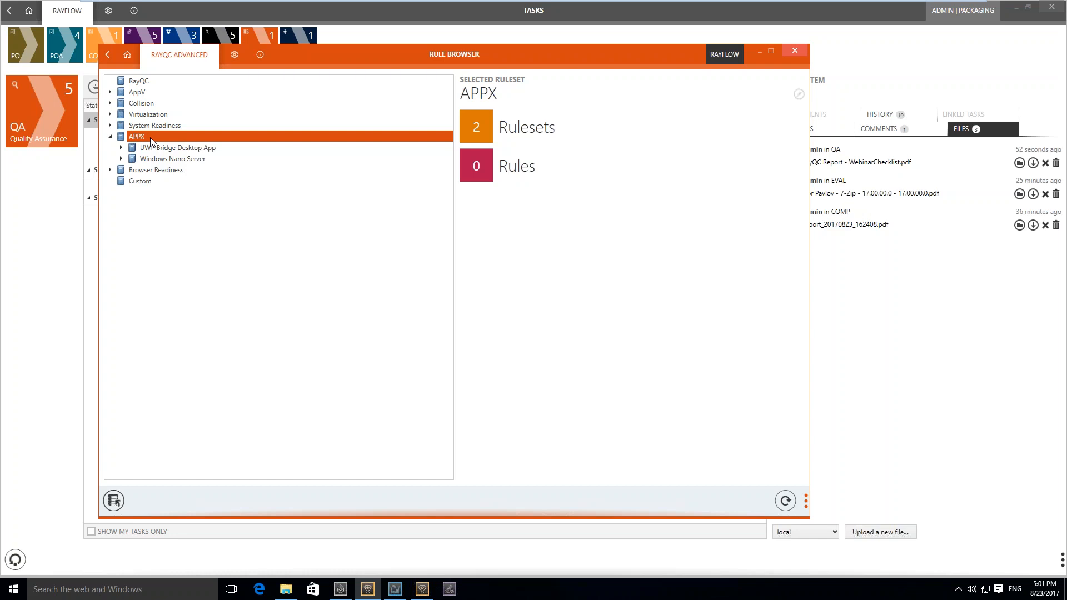
{"action": "key", "text": "Down"}
{"action": "key", "text": "Right"}
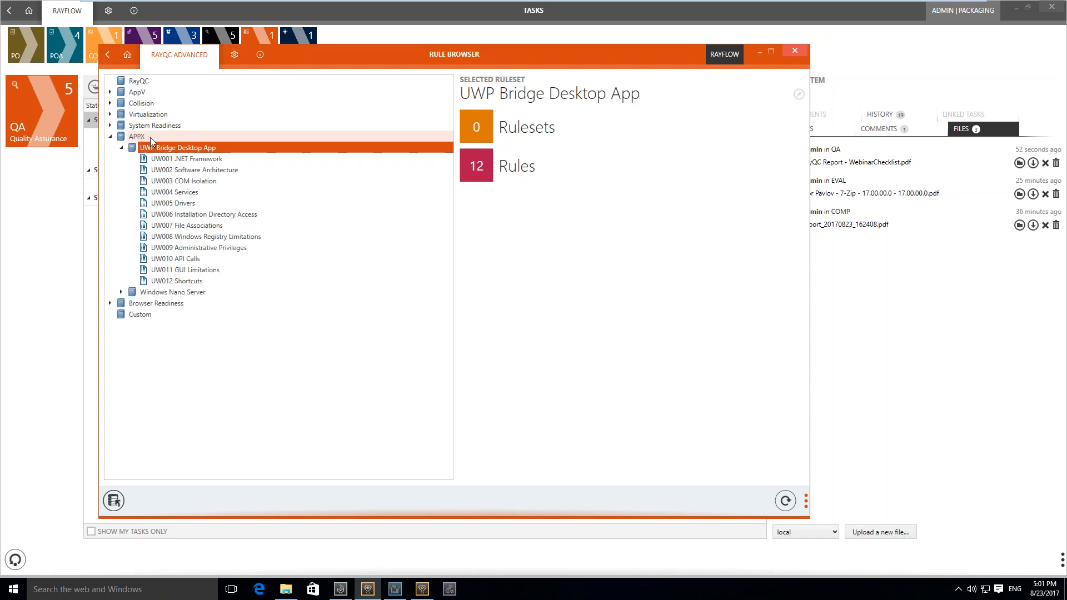
{"action": "key", "text": "Down"}
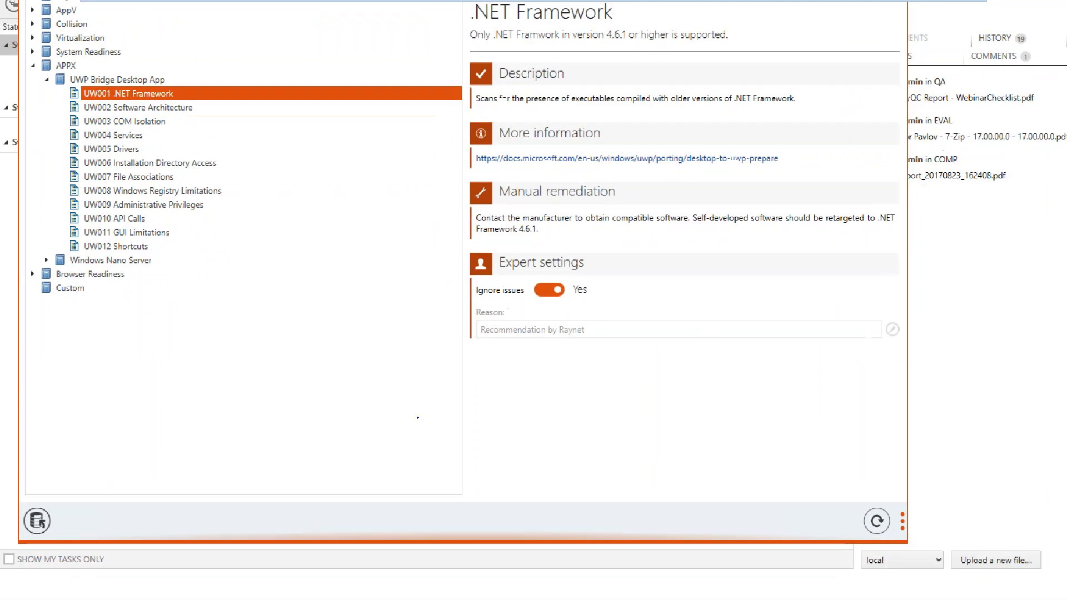
{"action": "left_click_drag", "start_coordinate": [450, 363], "coordinate": [570, 380]}
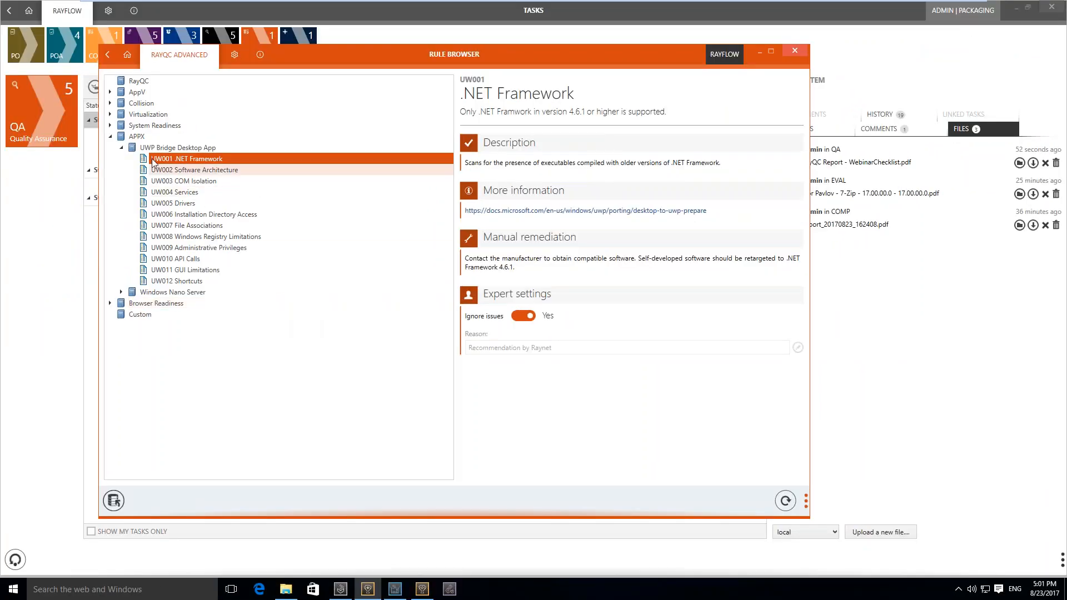
{"action": "left_click", "coordinate": [121, 148]}
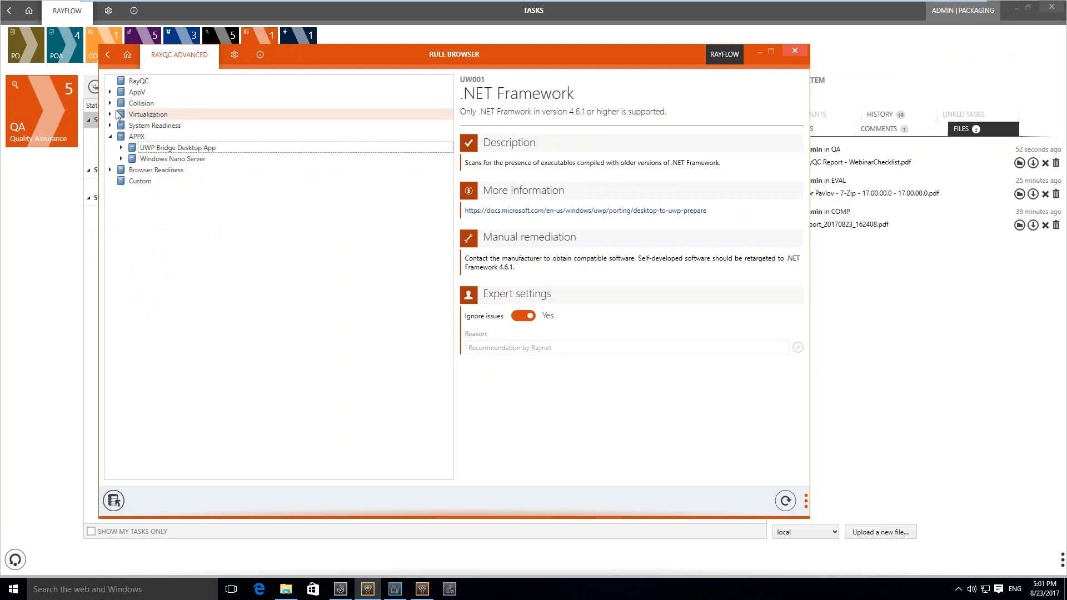
Expand the System Readiness rules and look through the Windows 10 rulesets from 1507 RTM to 1703 Creators Update
{"action": "left_click", "coordinate": [110, 127]}
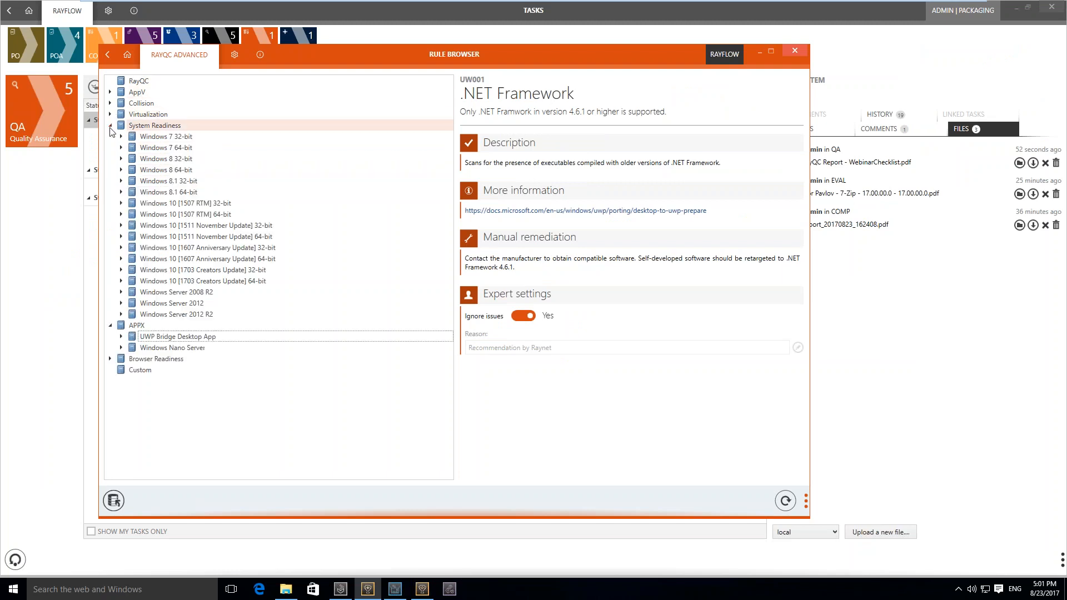
{"action": "left_click", "coordinate": [240, 216]}
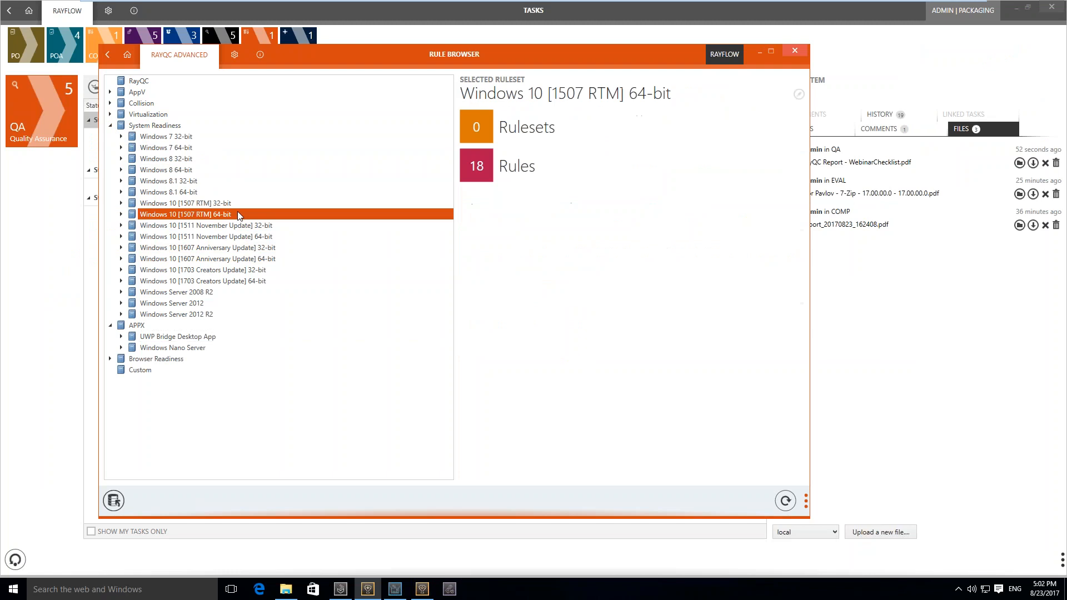
{"action": "key", "text": "Up"}
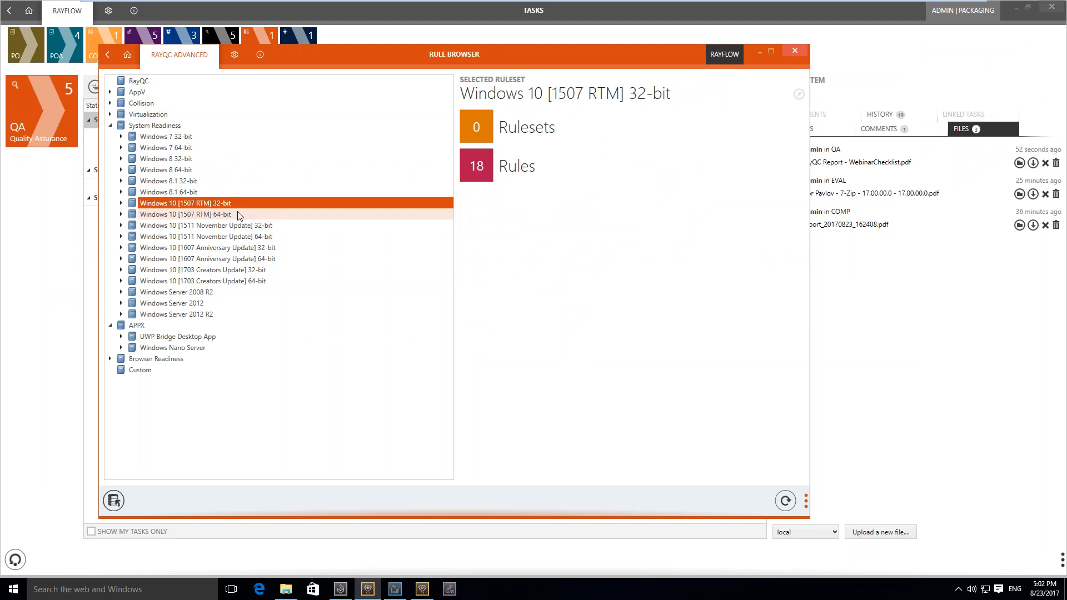
{"action": "key", "text": "Down"}
{"action": "key", "text": "Down"}
{"action": "key", "text": "Down"}
{"action": "key", "text": "Down"}
{"action": "key", "text": "Down"}
{"action": "key", "text": "Down"}
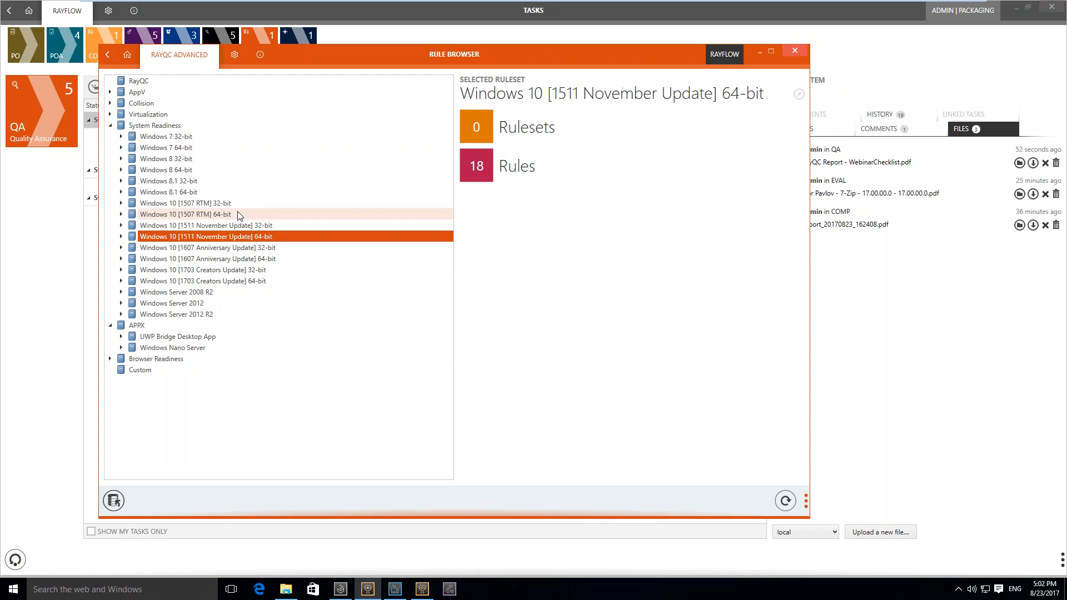
{"action": "key", "text": "Down"}
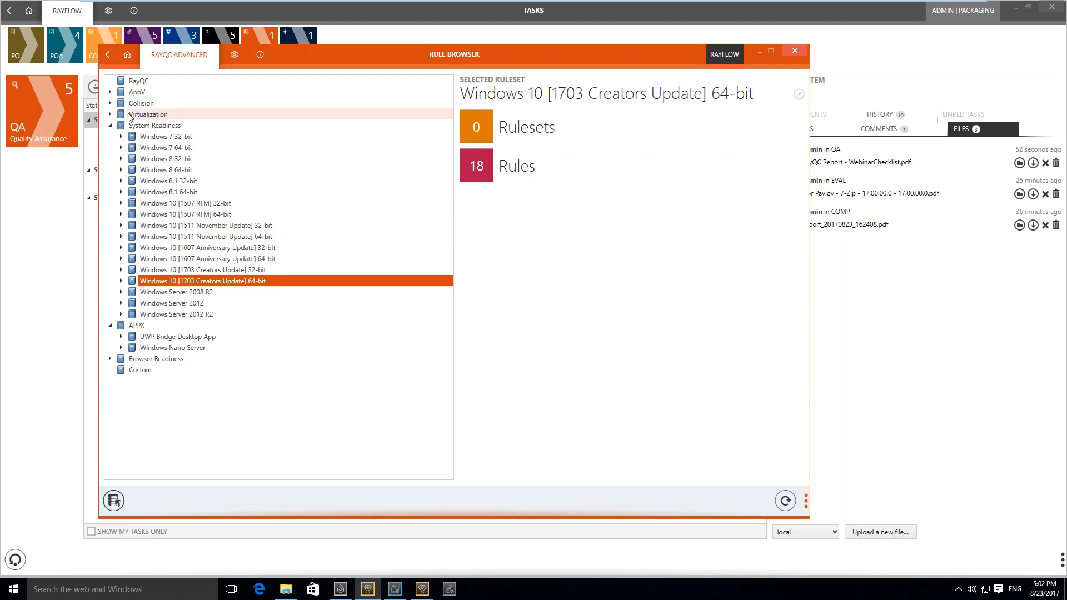
Expand the Virtualization rules and look through the App-V rulesets from 5.0 Service Pack 2 to Windows 10, version 1607
{"action": "left_click", "coordinate": [112, 114]}
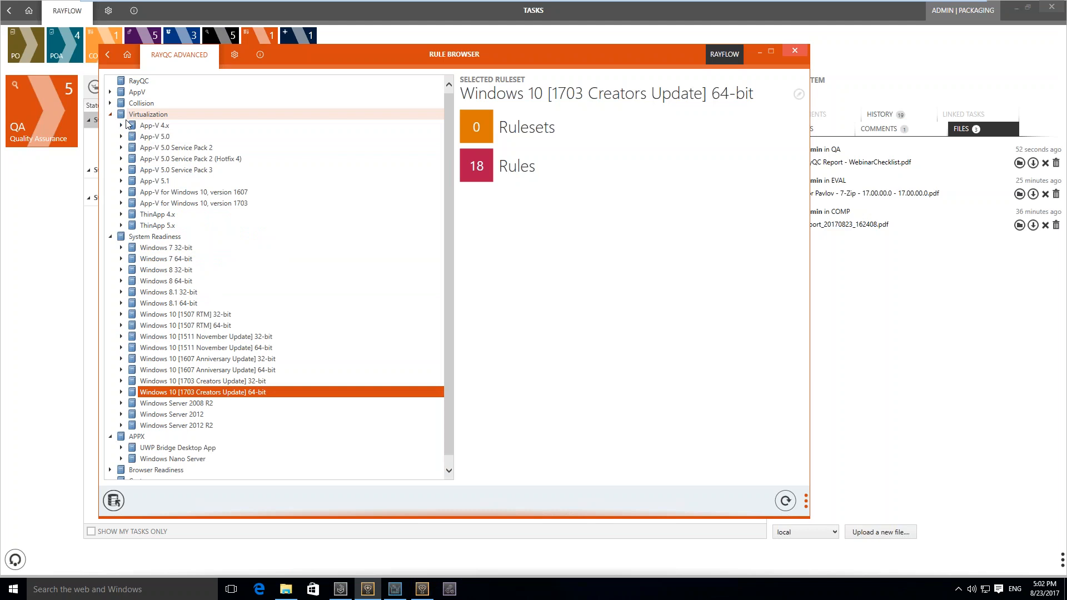
{"action": "left_click", "coordinate": [199, 161]}
{"action": "key", "text": "Up"}
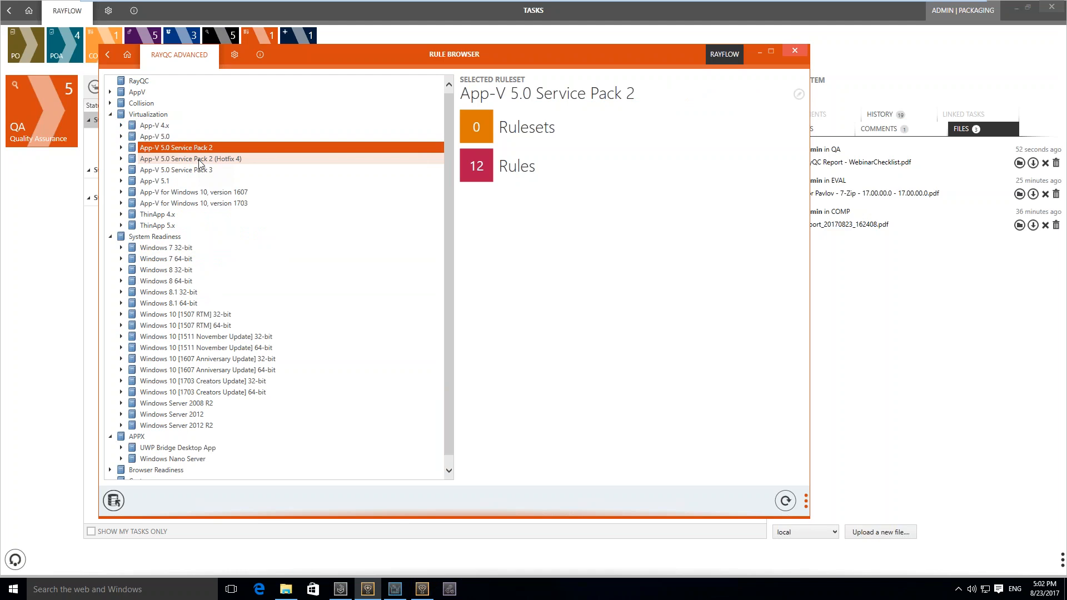
{"action": "key", "text": "Down"}
{"action": "key", "text": "Down"}
{"action": "key", "text": "Down"}
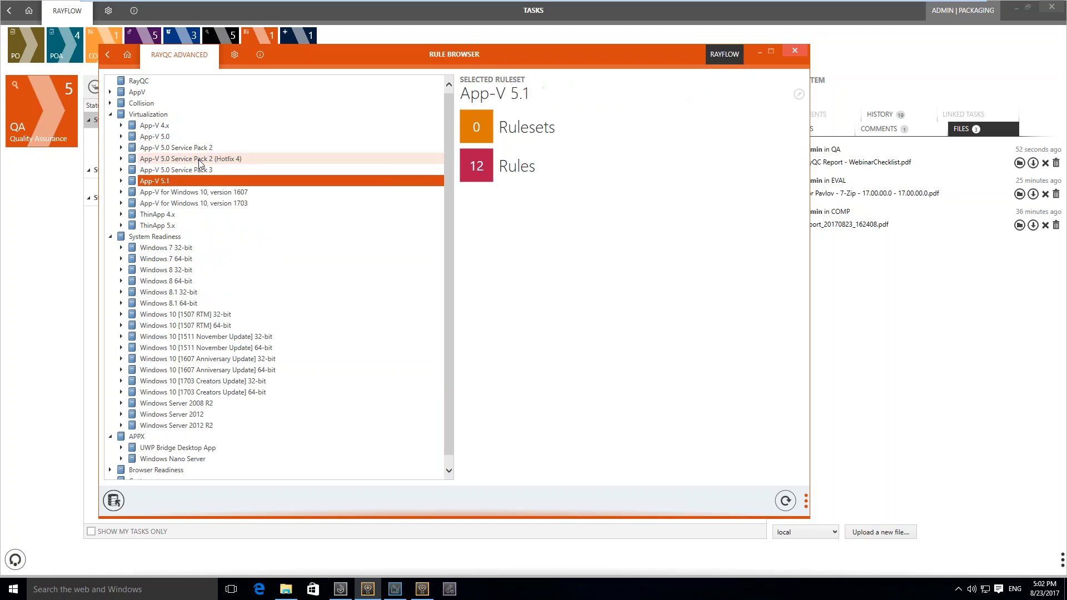
{"action": "key", "text": "Down"}
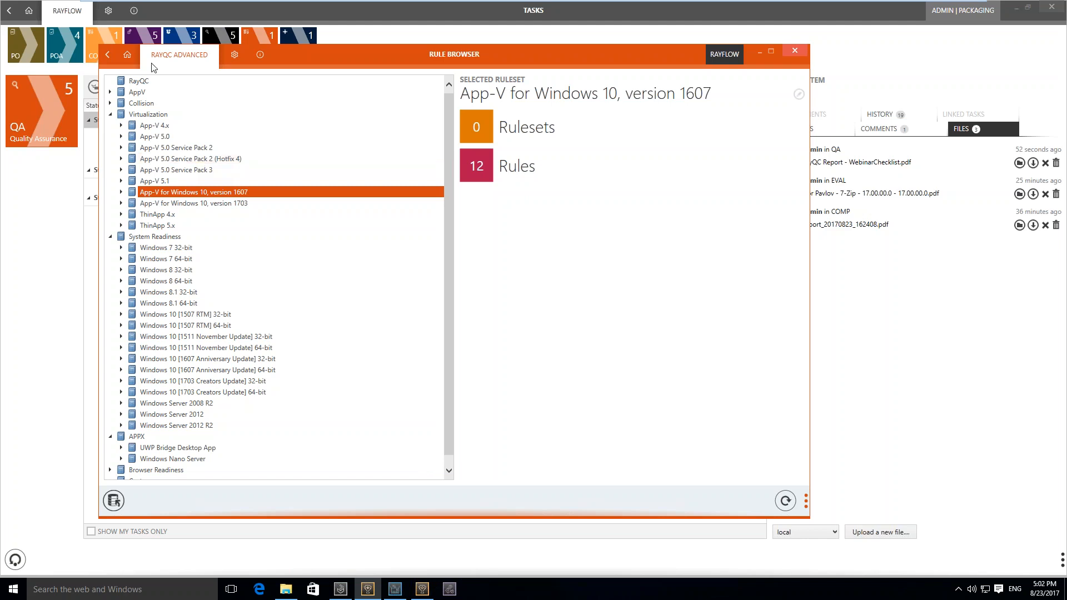
Return to the dashboard and start a quick test for an installer package in an enlarged Test Wizard
{"action": "left_click", "coordinate": [112, 63]}
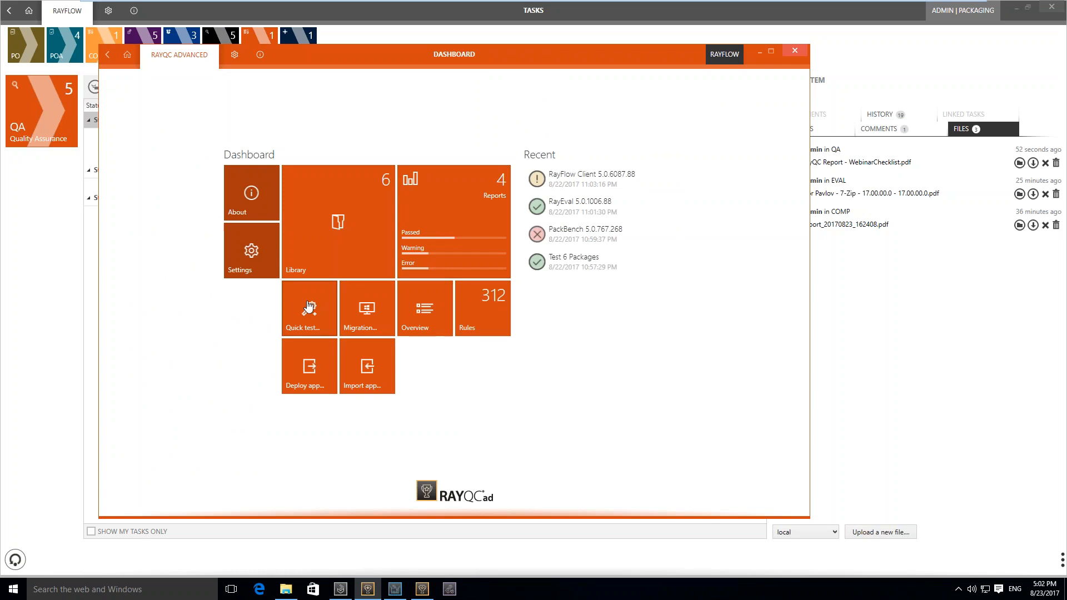
{"action": "left_click", "coordinate": [309, 306]}
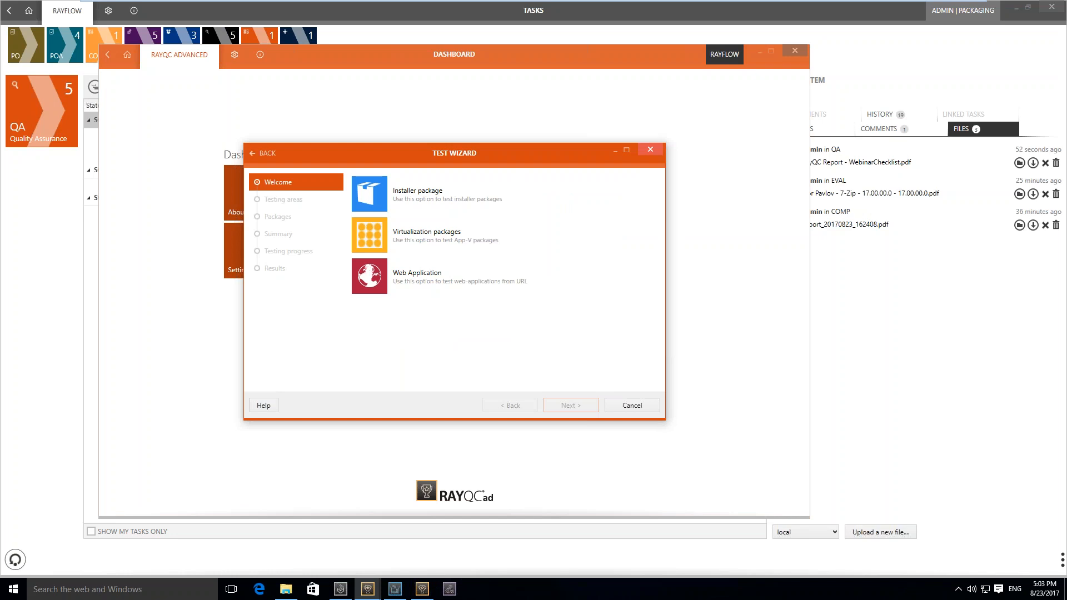
{"action": "left_click_drag", "start_coordinate": [243, 143], "coordinate": [150, 69]}
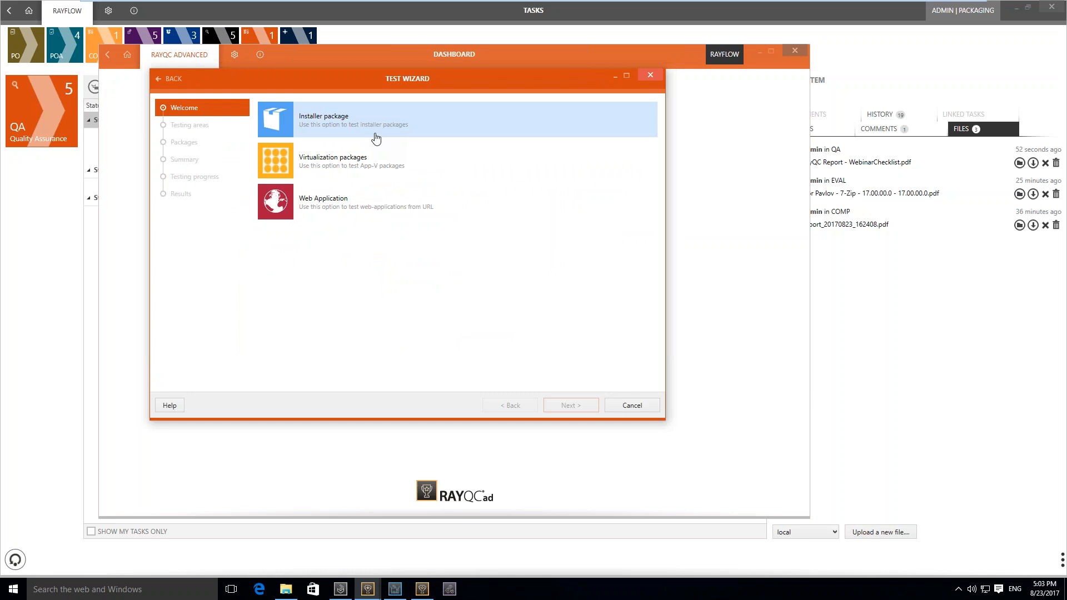
{"action": "left_click", "coordinate": [377, 138]}
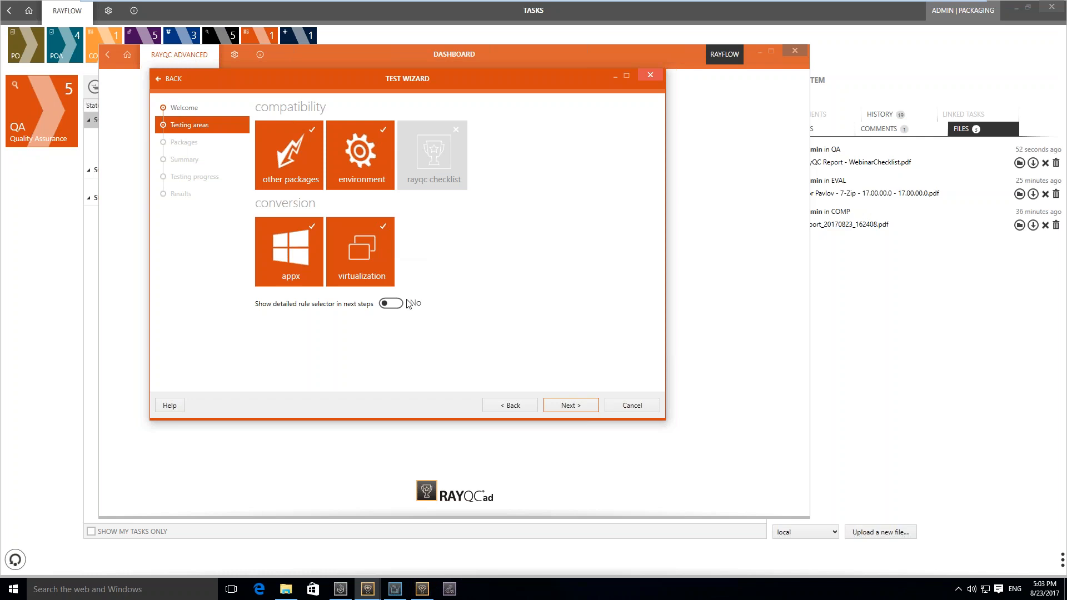
Turn on the detailed rule selector for the test and add 7z1700-x64.msi from file as the package to test
{"action": "left_click", "coordinate": [391, 304]}
{"action": "left_click", "coordinate": [589, 410]}
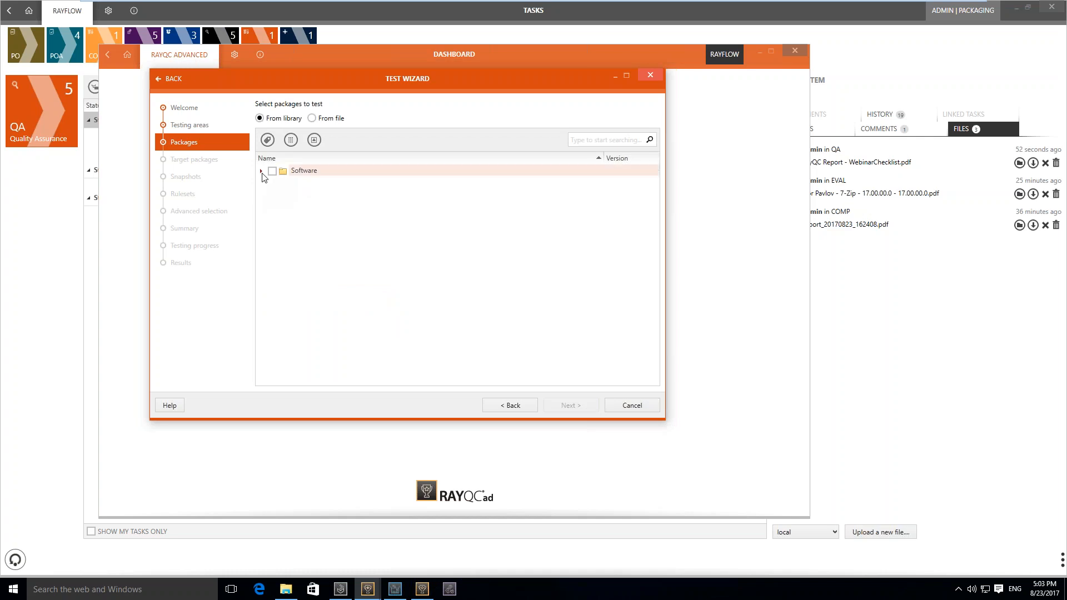
{"action": "left_click", "coordinate": [312, 118]}
{"action": "left_click", "coordinate": [289, 138]}
{"action": "double_click", "coordinate": [289, 159]}
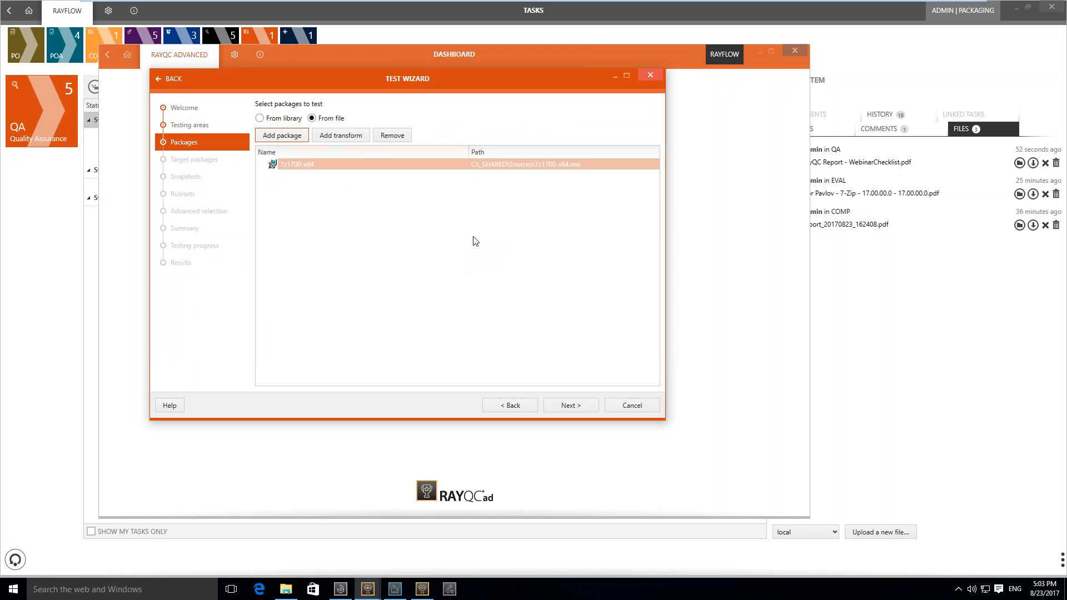
{"action": "left_click", "coordinate": [581, 407]}
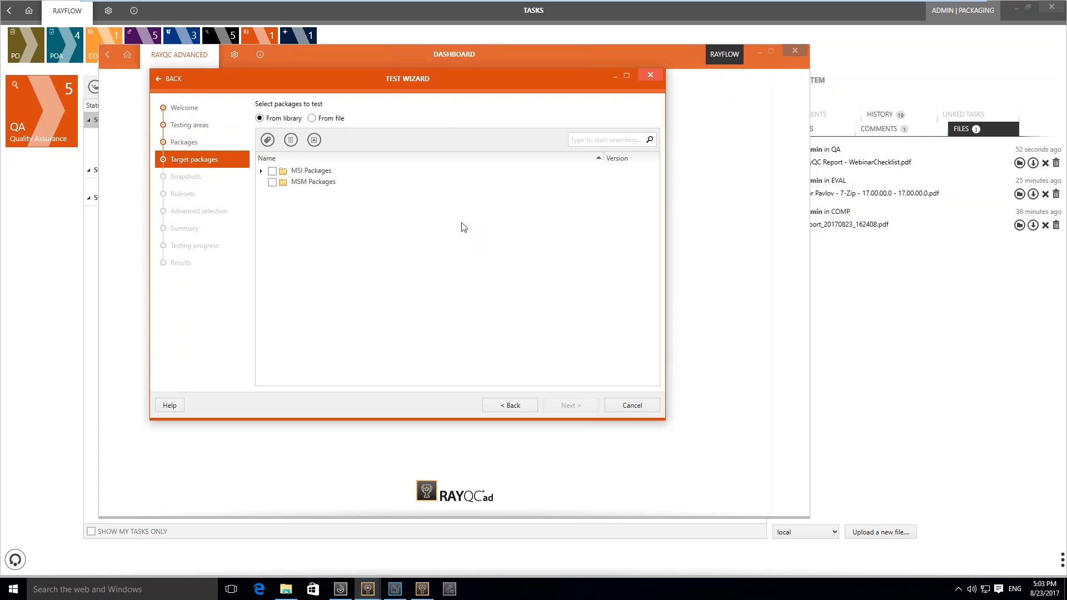
Include all MSI Packages from the library as target packages and choose basic quality assurance for Windows 10 [1703 Creators Update] 64-bit
{"action": "left_click", "coordinate": [272, 171]}
{"action": "left_click", "coordinate": [583, 407]}
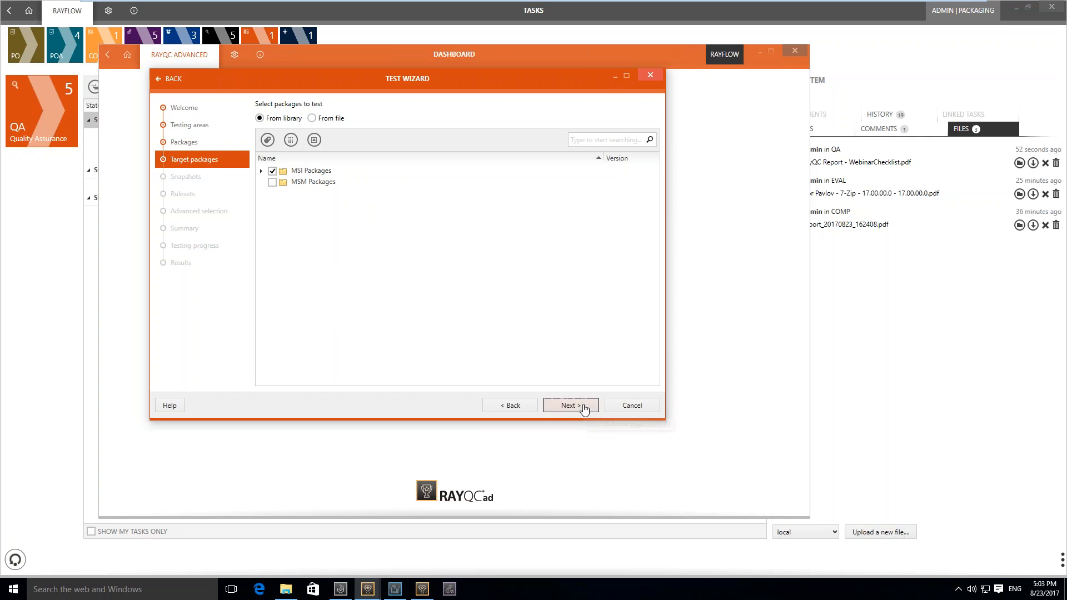
{"action": "left_click", "coordinate": [357, 156]}
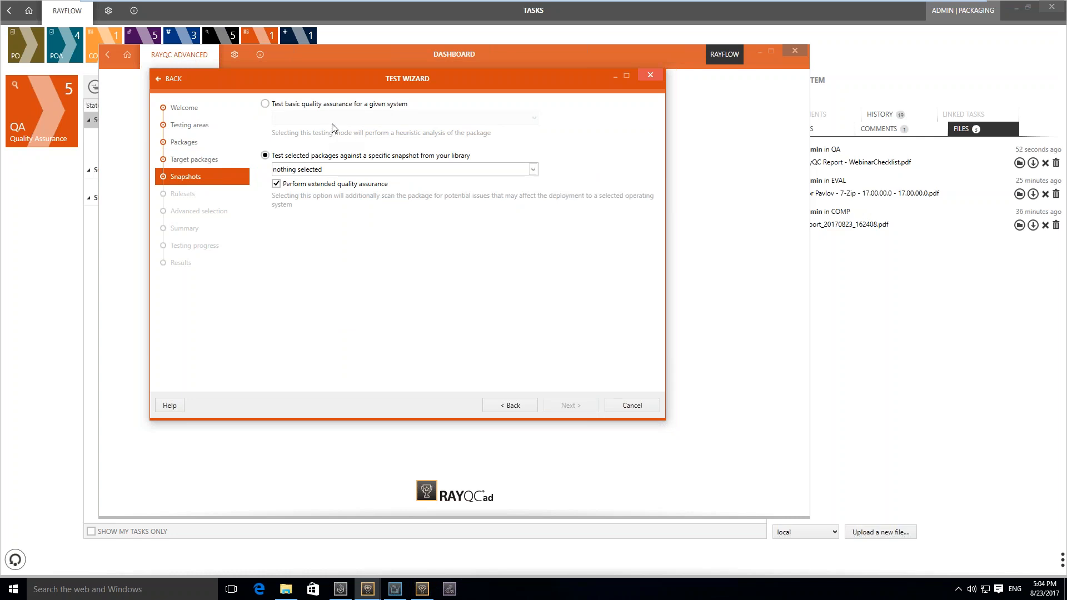
{"action": "left_click", "coordinate": [357, 105]}
{"action": "left_click", "coordinate": [369, 119]}
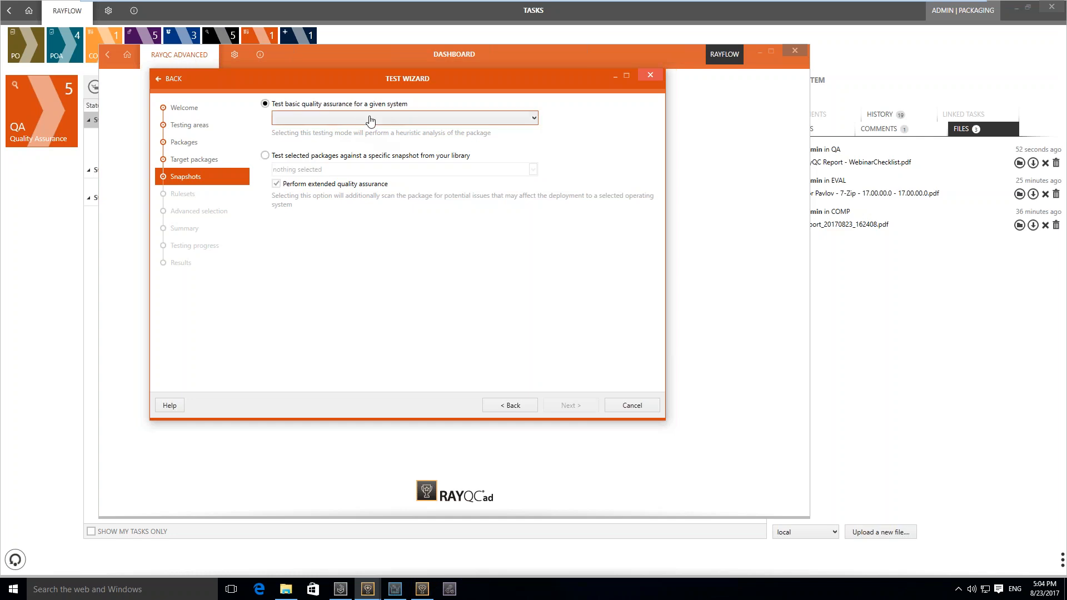
{"action": "scroll", "coordinate": [537, 258], "scroll_direction": "down", "scroll_amount": 1}
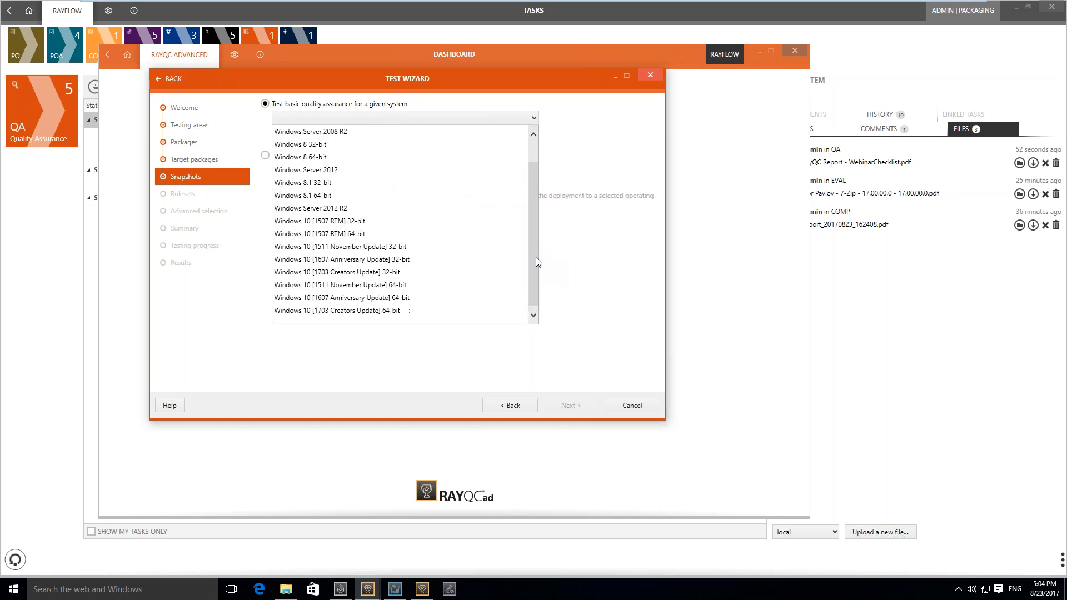
{"action": "left_click", "coordinate": [415, 312]}
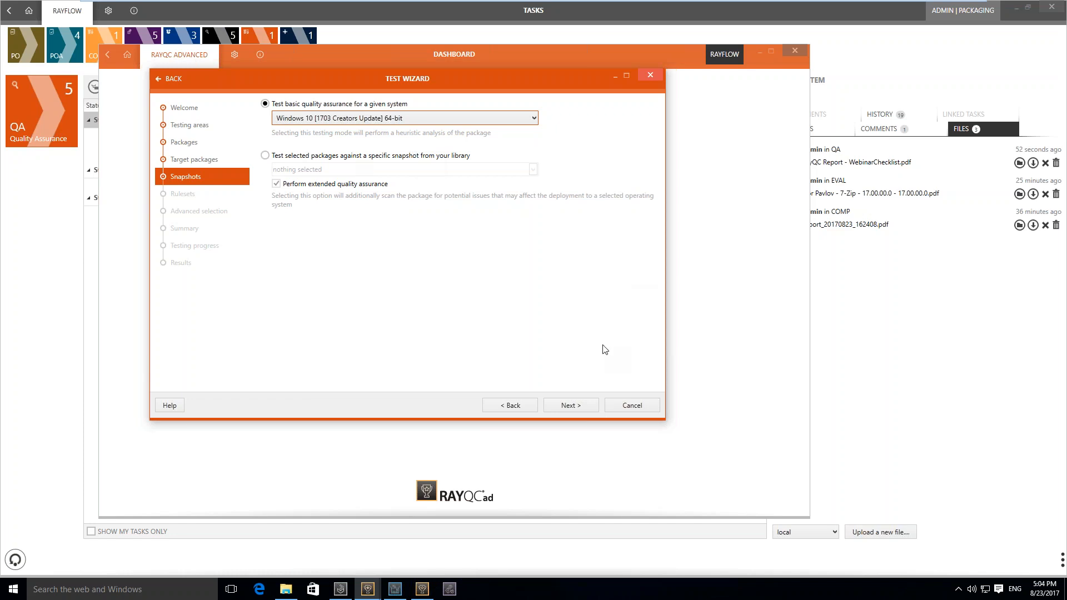
{"action": "left_click", "coordinate": [578, 412]}
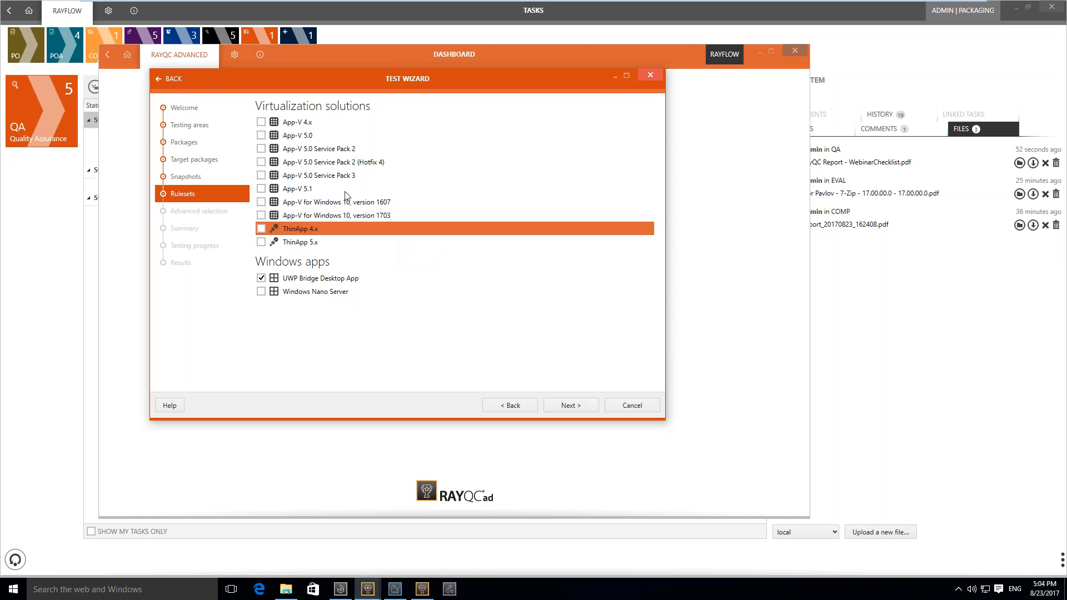
Add the App-V 5.1 ruleset to the test, keep the advanced rule selection, and process the test
{"action": "left_click", "coordinate": [316, 190]}
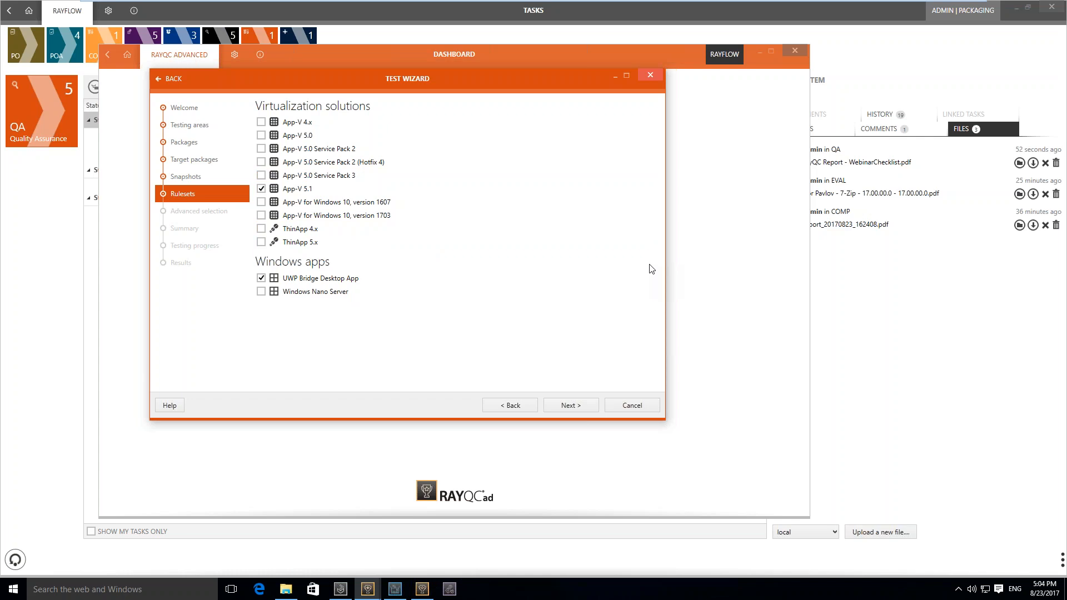
{"action": "left_click", "coordinate": [570, 406]}
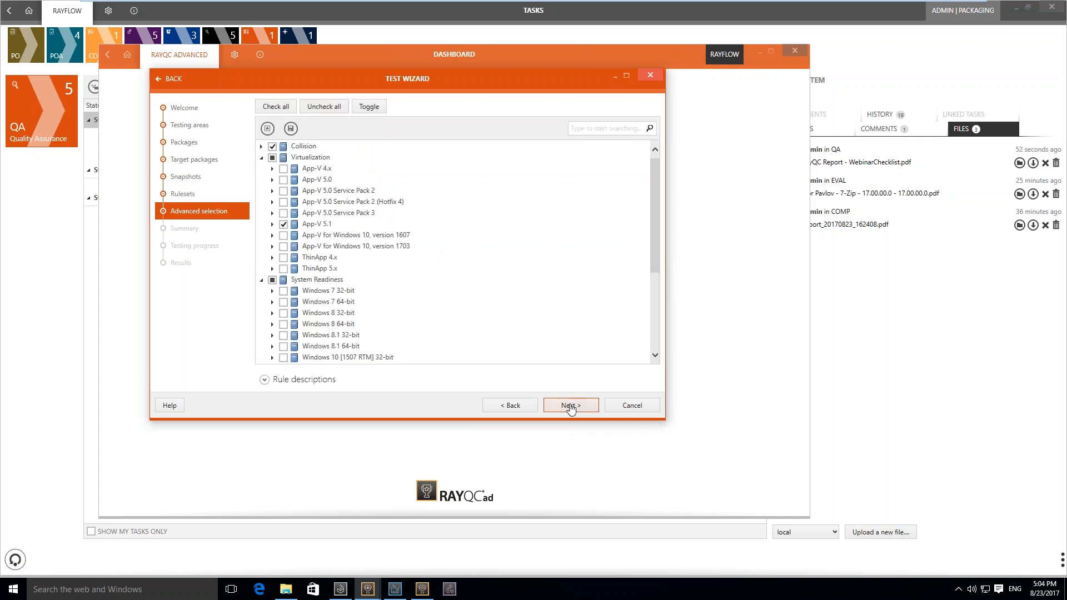
{"action": "left_click", "coordinate": [570, 407]}
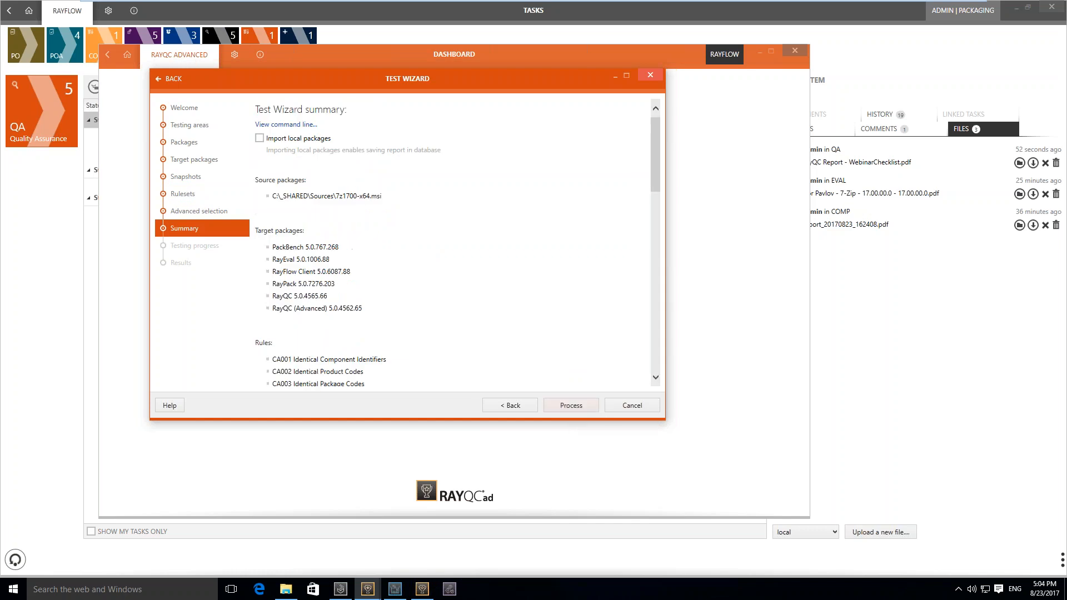
{"action": "left_click", "coordinate": [571, 405]}
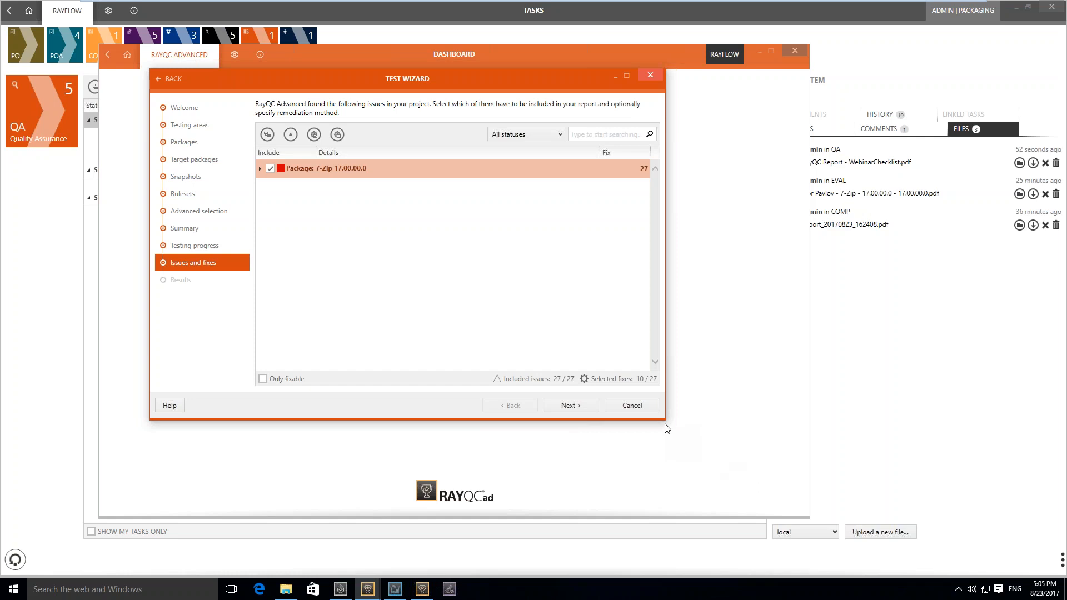
Enlarge the Test Wizard and expand the 7-Zip package's TG110 Mismatched Target Architecture rule to show its issue details
{"action": "left_click_drag", "start_coordinate": [666, 426], "coordinate": [798, 519]}
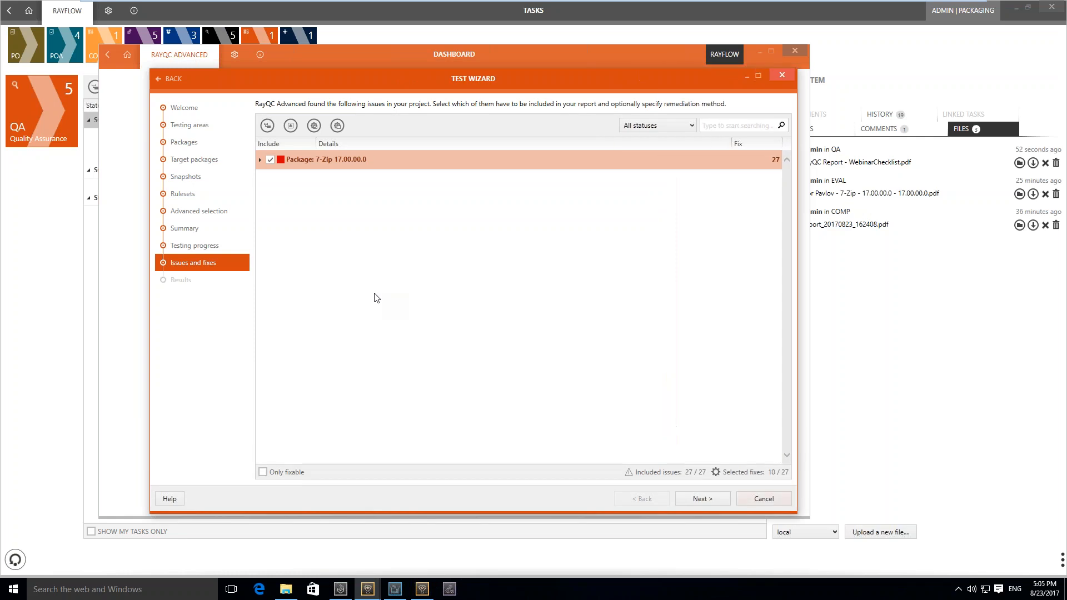
{"action": "left_click", "coordinate": [260, 160]}
{"action": "left_click", "coordinate": [276, 218]}
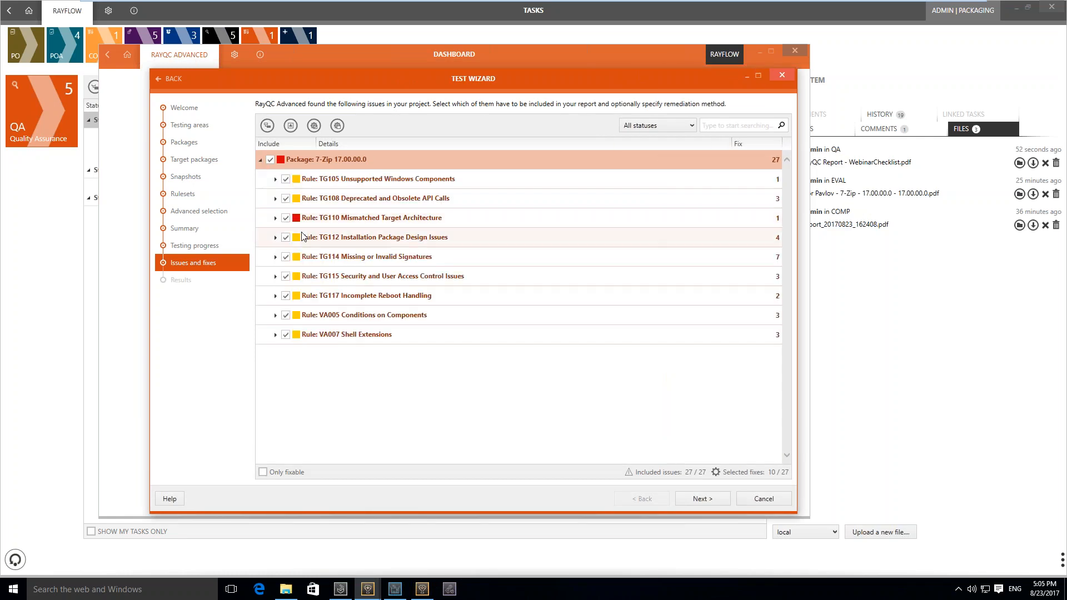
{"action": "left_click", "coordinate": [290, 238]}
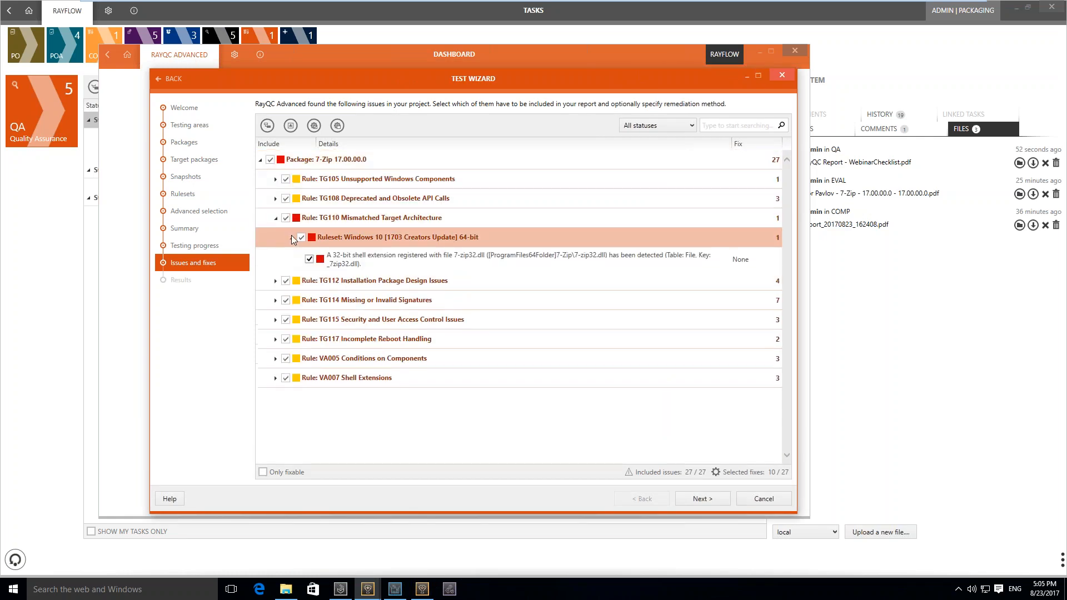
Mark the 7-zip32.dll shell extension issue as Approved with the reason "Ignored. Confirmed to be working." and proceed to the results
{"action": "left_click", "coordinate": [383, 269]}
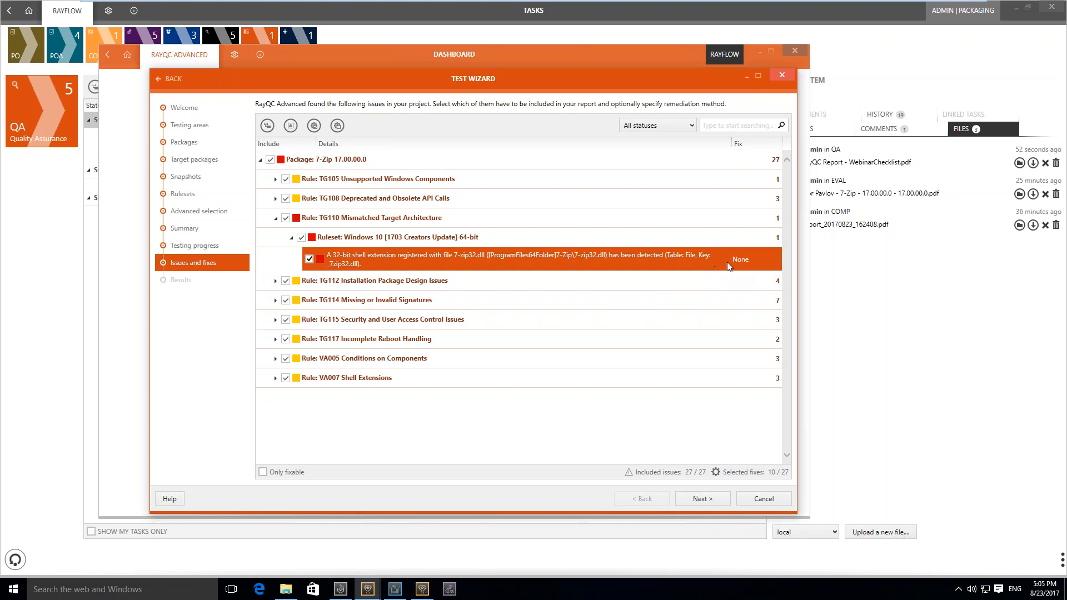
{"action": "left_click", "coordinate": [743, 267]}
{"action": "left_click", "coordinate": [742, 263]}
{"action": "left_click", "coordinate": [753, 290]}
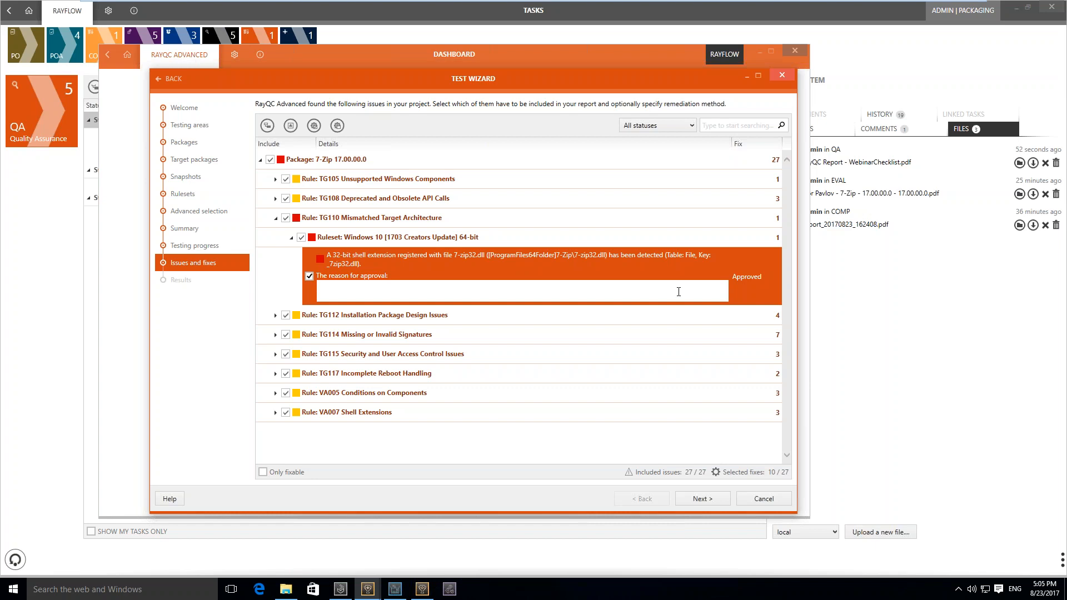
{"action": "type", "text": "Ignored. Confirmed to be working."}
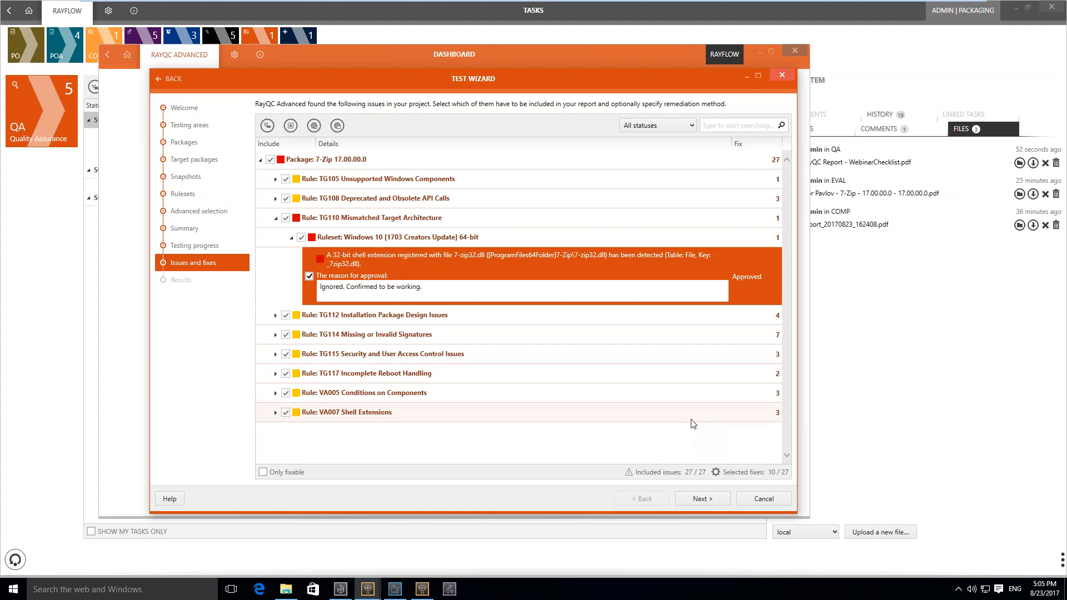
{"action": "left_click", "coordinate": [695, 504]}
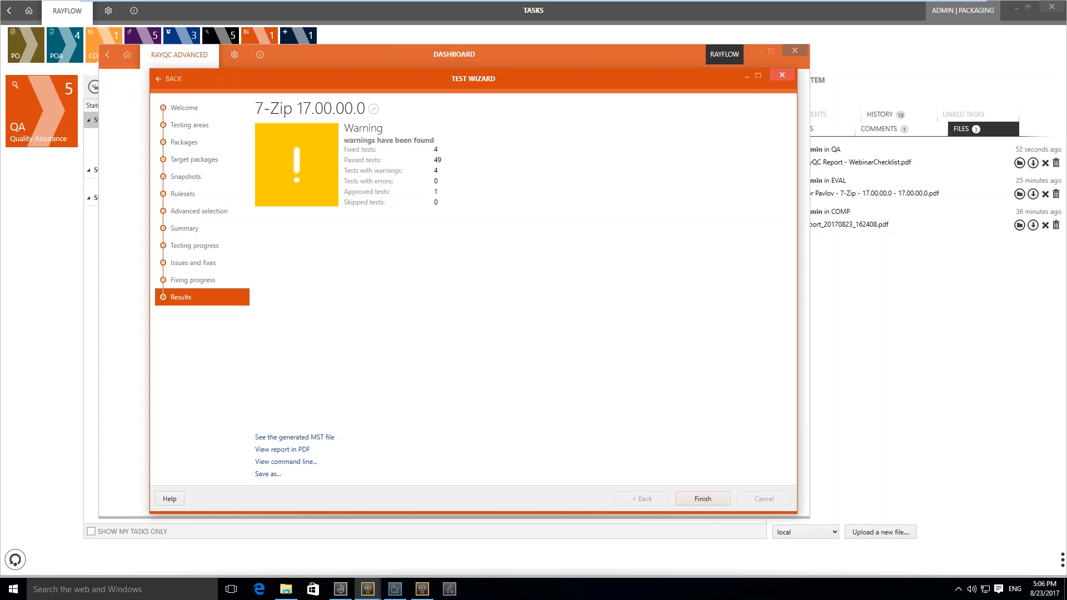
View the test report in PDF and read through its summary and the Virtualization Tests for App-V 5.1
{"action": "left_click", "coordinate": [303, 450]}
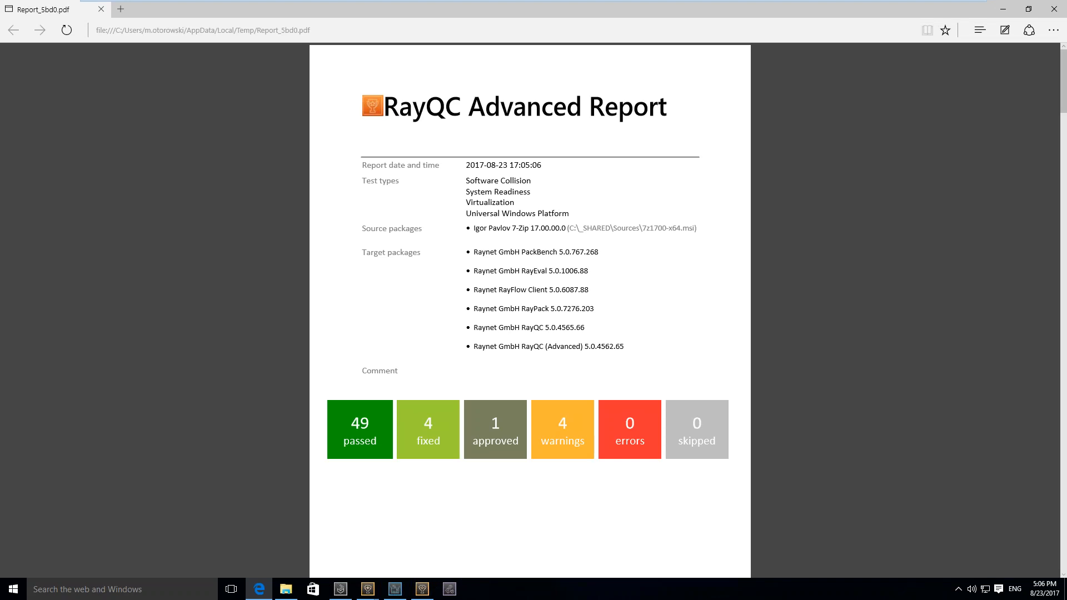
{"action": "scroll", "coordinate": [530, 311], "scroll_direction": "down", "scroll_amount": 2}
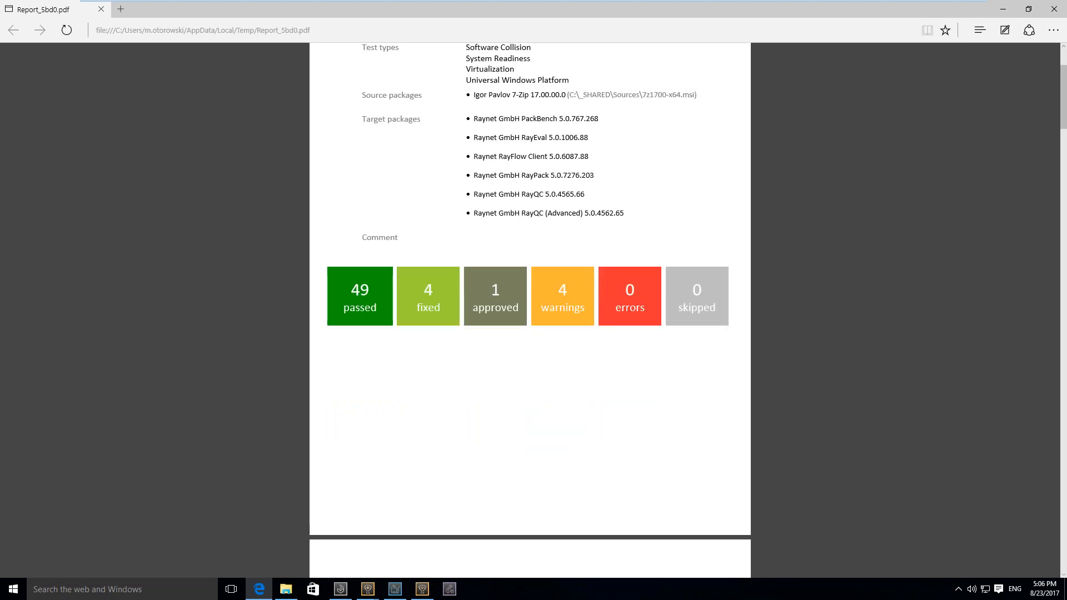
{"action": "scroll", "coordinate": [529, 311], "scroll_direction": "down", "scroll_amount": 2}
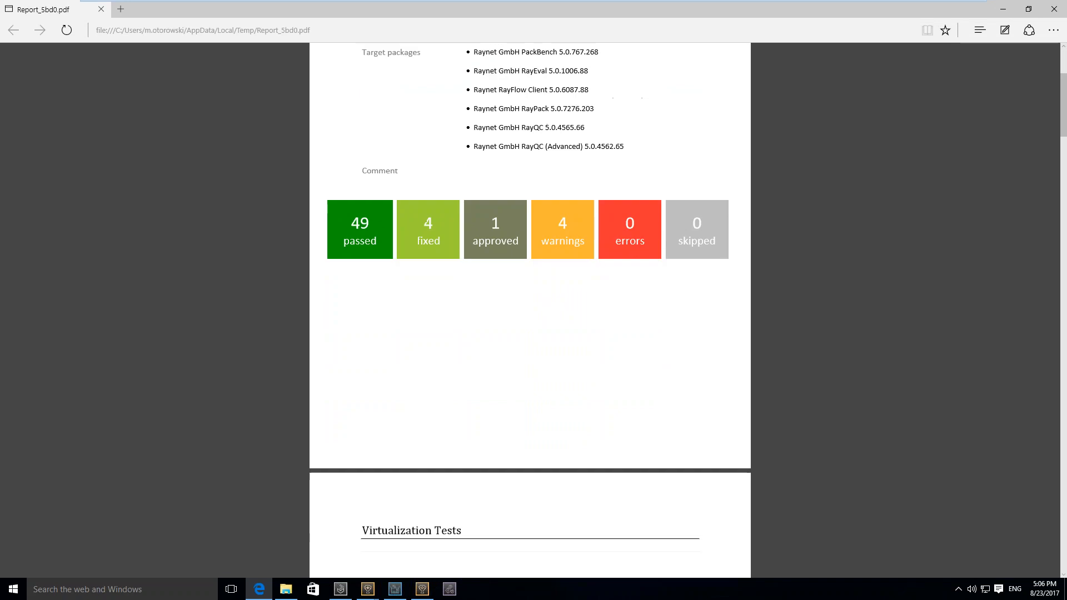
{"action": "scroll", "coordinate": [530, 312], "scroll_direction": "down", "scroll_amount": 5}
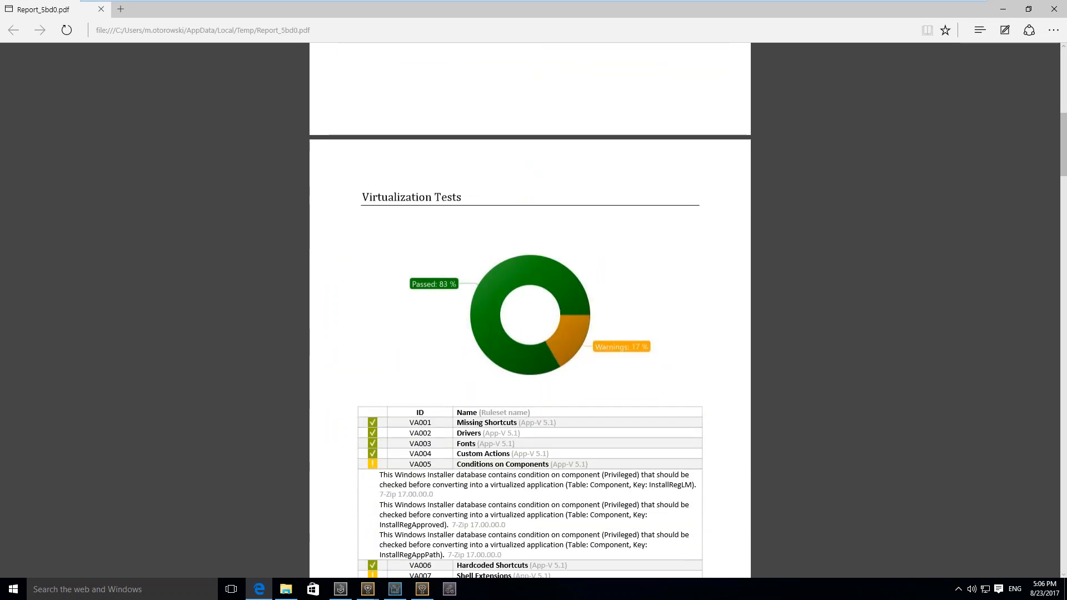
{"action": "scroll", "coordinate": [530, 311], "scroll_direction": "down", "scroll_amount": 2}
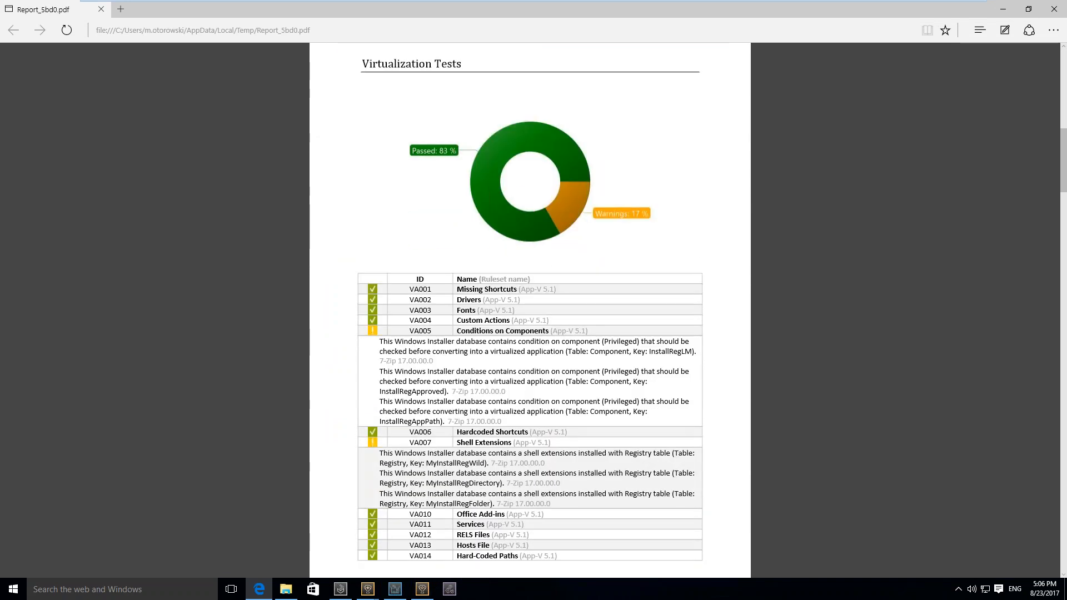
{"action": "scroll", "coordinate": [539, 410], "scroll_direction": "down", "scroll_amount": 1}
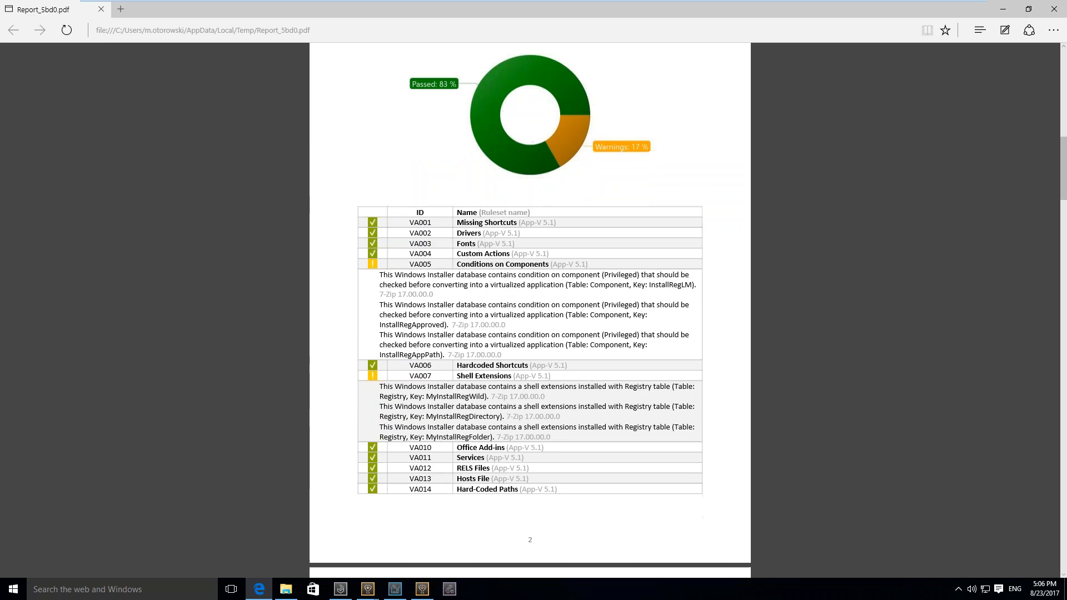
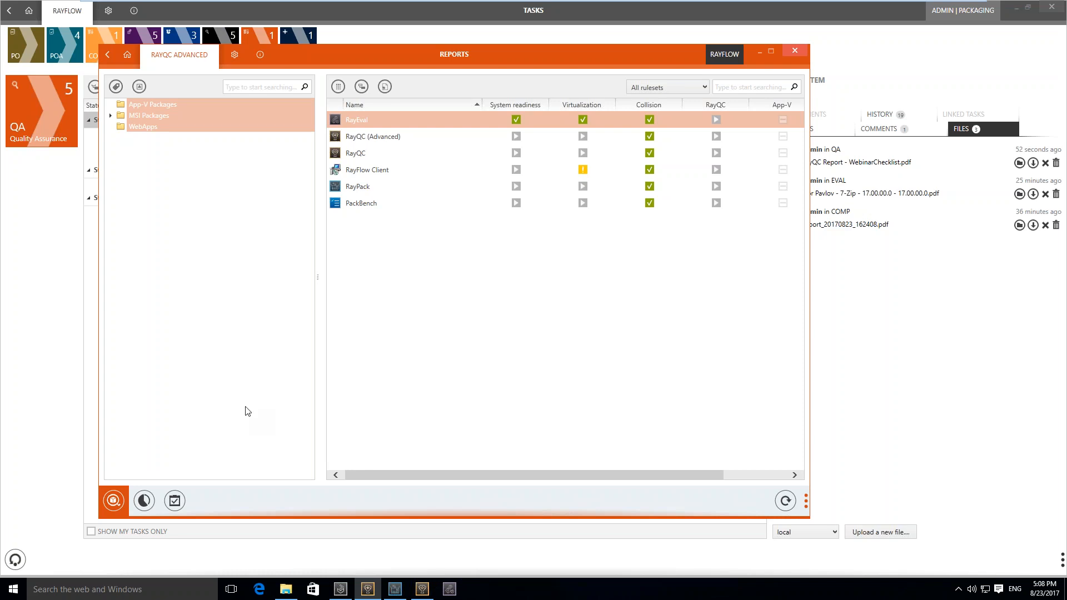
Browse the RayFlow Client 5.0.6087.88 test report, expand its VA004 Custom Actions rule to read the warnings, and close RayQC Advanced
{"action": "left_click", "coordinate": [174, 501]}
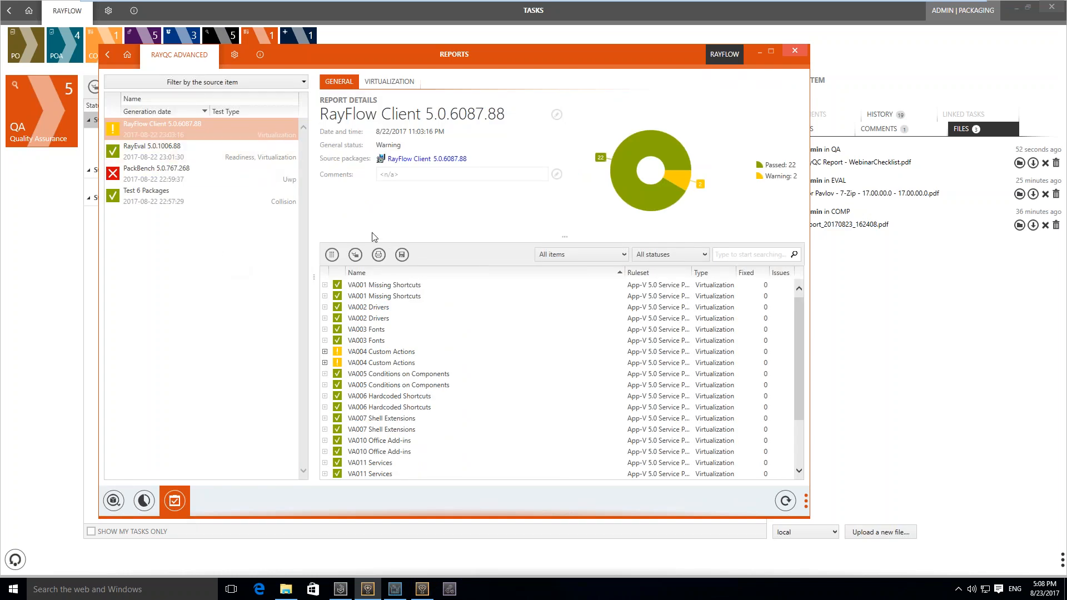
{"action": "left_click", "coordinate": [545, 383]}
{"action": "key", "text": "Down"}
{"action": "key", "text": "Down"}
{"action": "key", "text": "Down"}
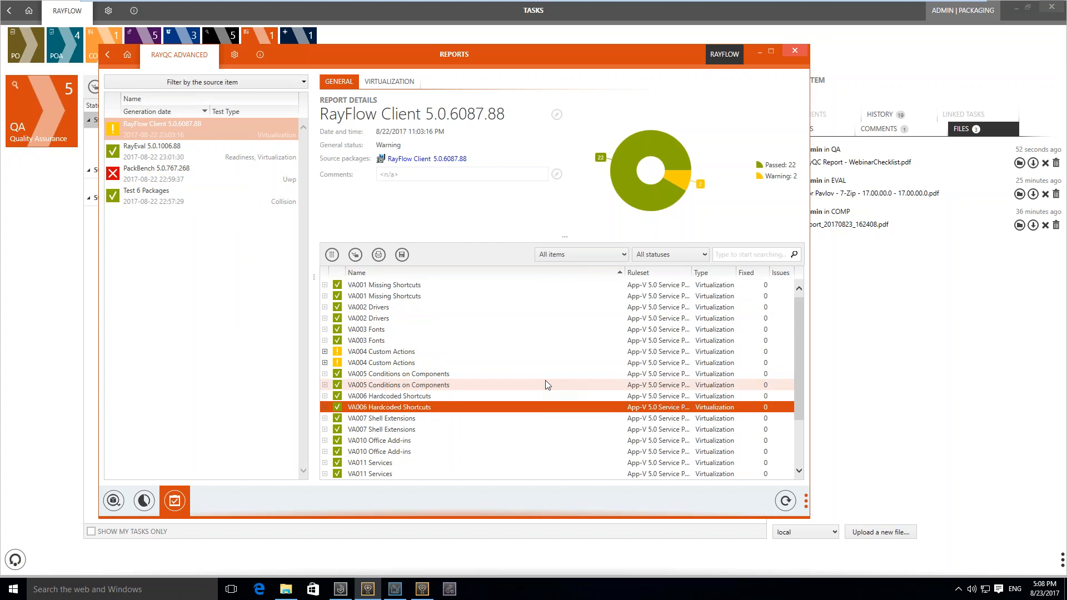
{"action": "key", "text": "Up"}
{"action": "key", "text": "Up"}
{"action": "key", "text": "Up"}
{"action": "key", "text": "Up"}
{"action": "key", "text": "Up"}
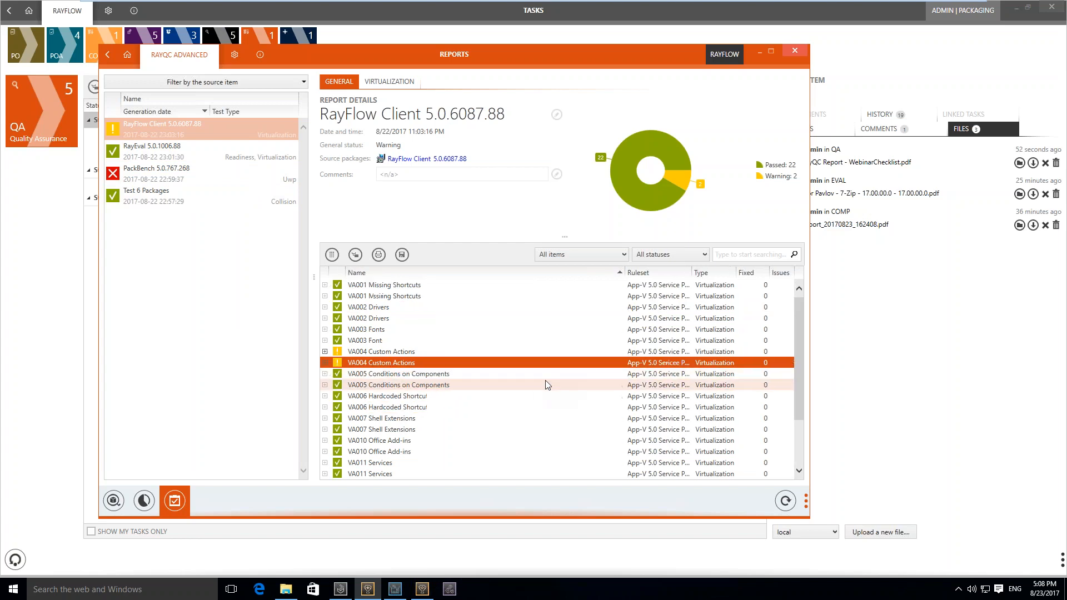
{"action": "left_click", "coordinate": [324, 351]}
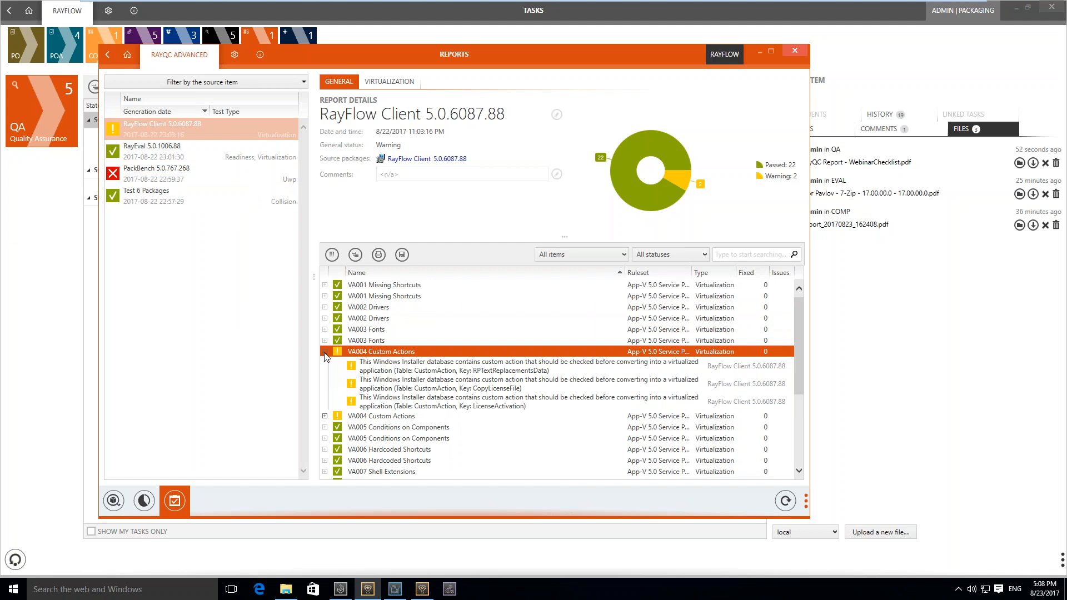
{"action": "key", "text": "Down"}
{"action": "key", "text": "Down"}
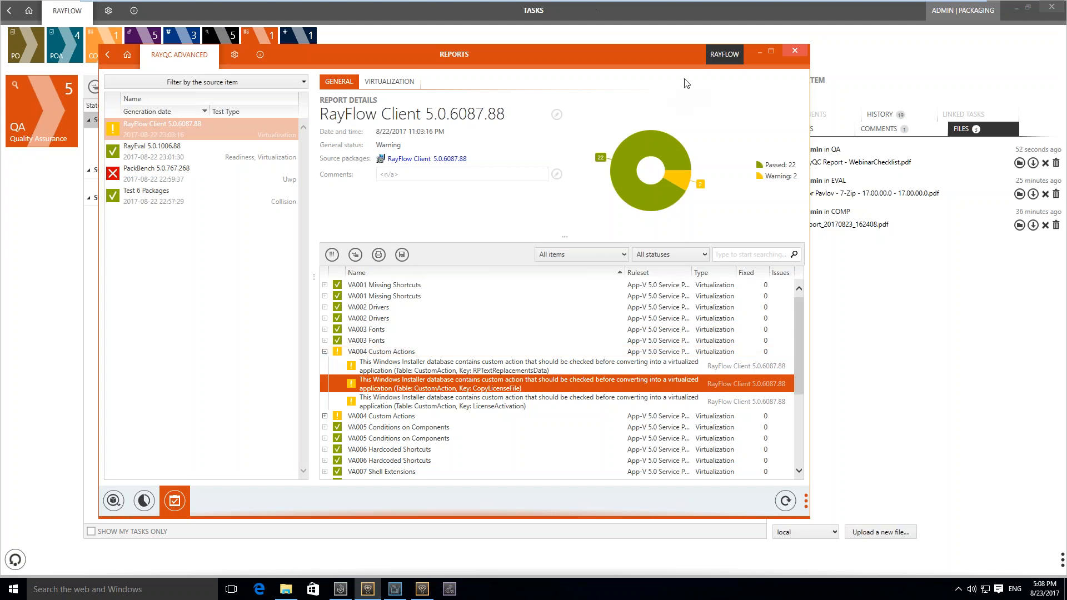
{"action": "left_click", "coordinate": [791, 53]}
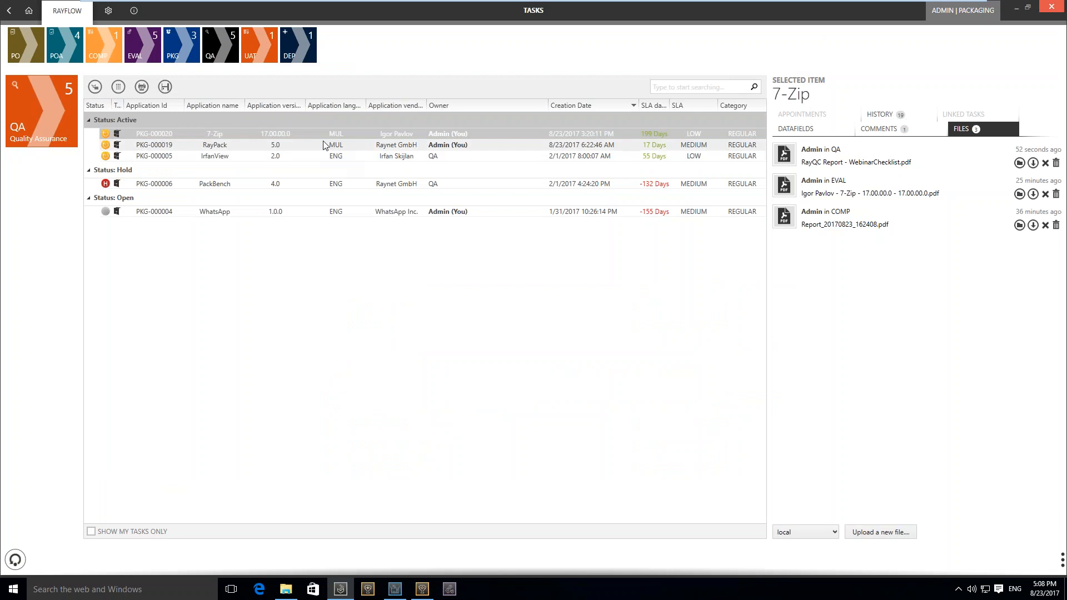
Change the status of the 7-Zip task in the Quality Assurance phase to Finished
{"action": "right_click", "coordinate": [320, 133]}
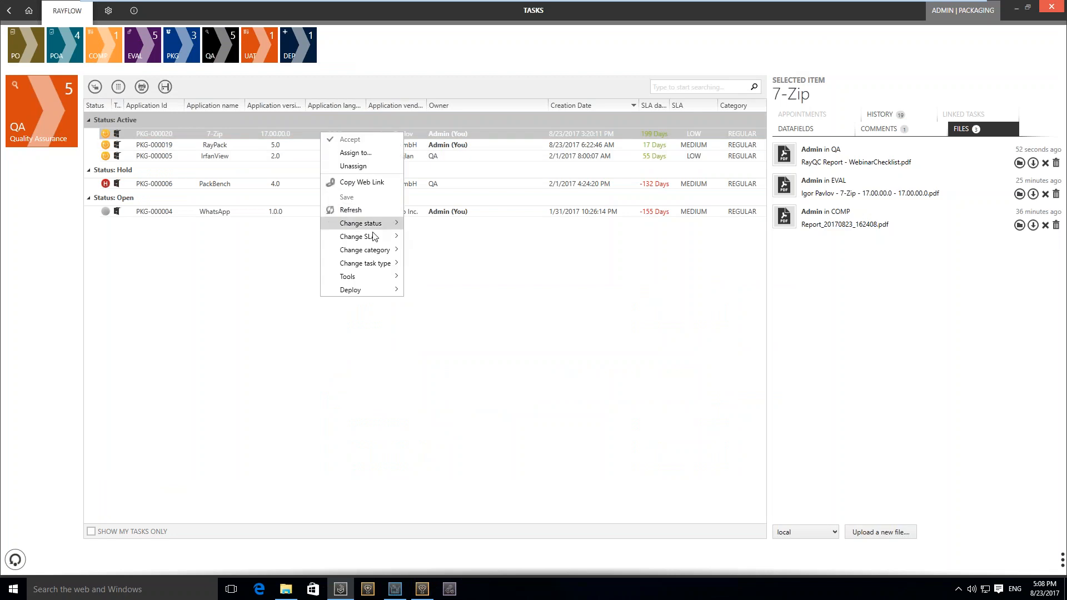
{"action": "mouse_move", "coordinate": [375, 234]}
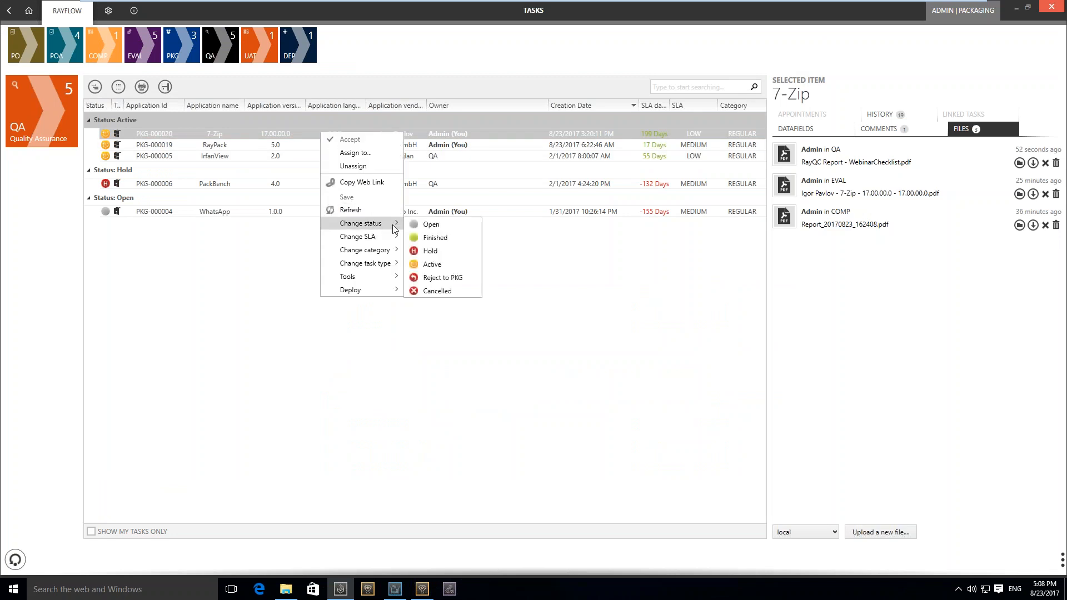
{"action": "left_click", "coordinate": [458, 240]}
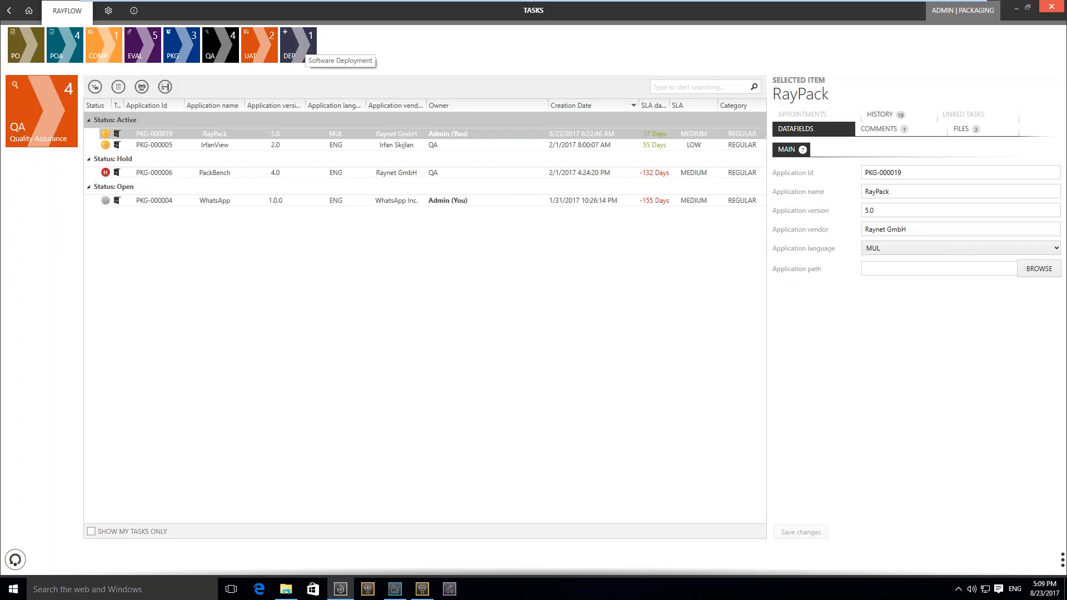
Check the deployment targets offered for the AppDeploy task in the Software Deployment phase, and return to the dashboard
{"action": "left_click", "coordinate": [300, 49]}
{"action": "right_click", "coordinate": [215, 136]}
{"action": "mouse_move", "coordinate": [272, 290]}
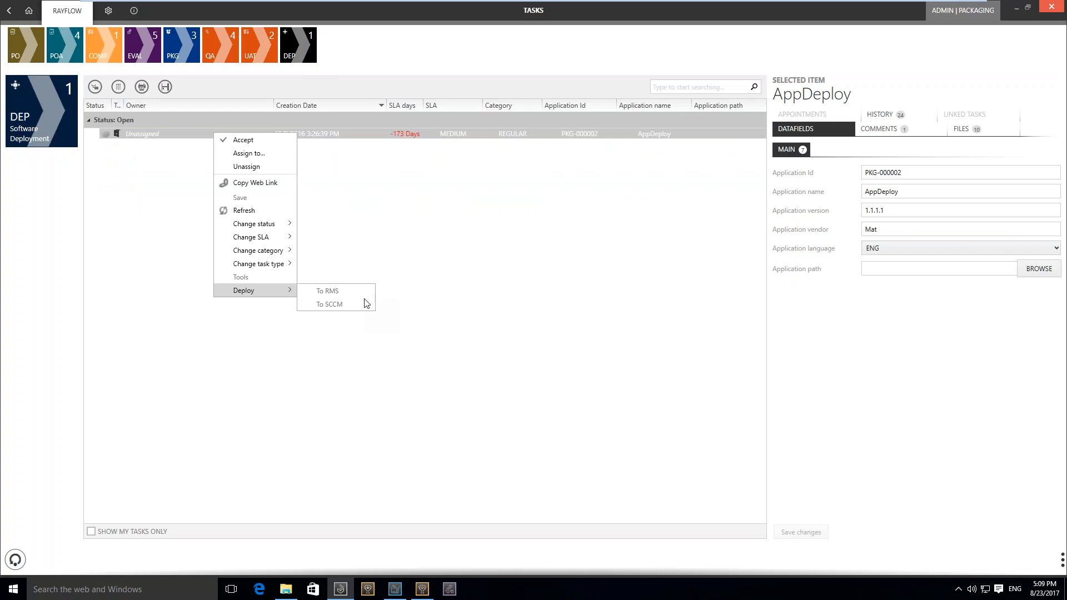
{"action": "key", "text": "Escape"}
{"action": "left_click", "coordinate": [37, 15]}
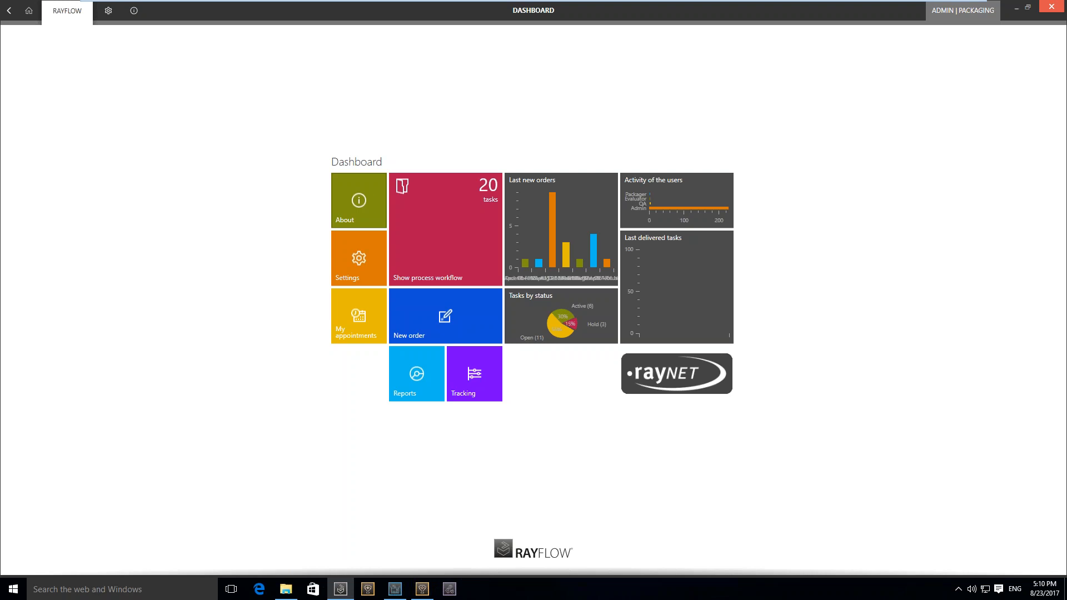
Switch to RayPack and examine the App-V 4.6 and App-V 5.x build options, including the selectable target package versions
{"action": "left_click", "coordinate": [401, 587]}
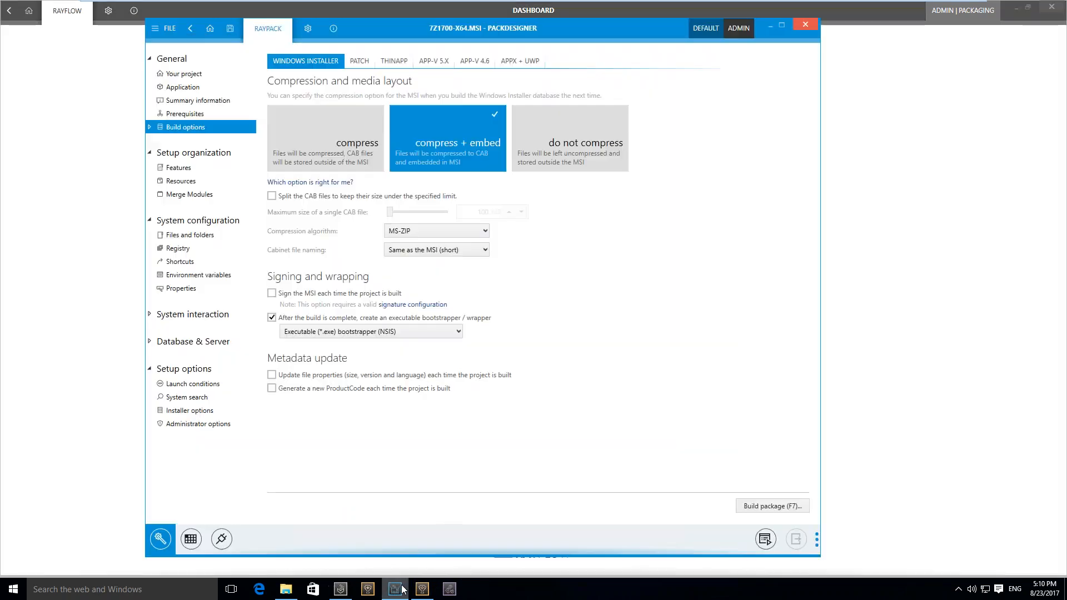
{"action": "left_click", "coordinate": [457, 61]}
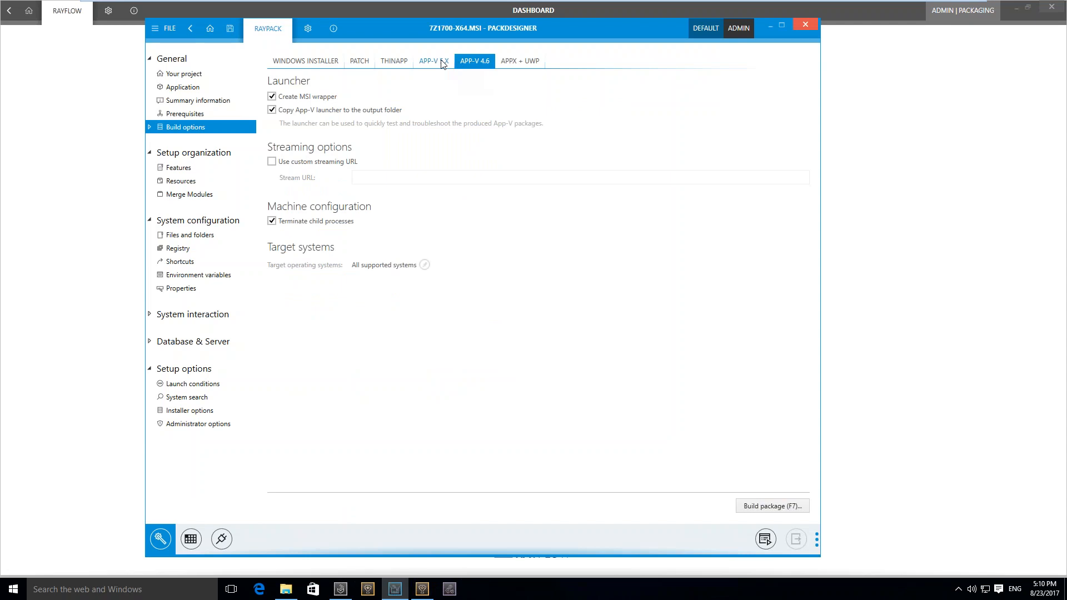
{"action": "left_click", "coordinate": [442, 63]}
{"action": "left_click", "coordinate": [388, 177]}
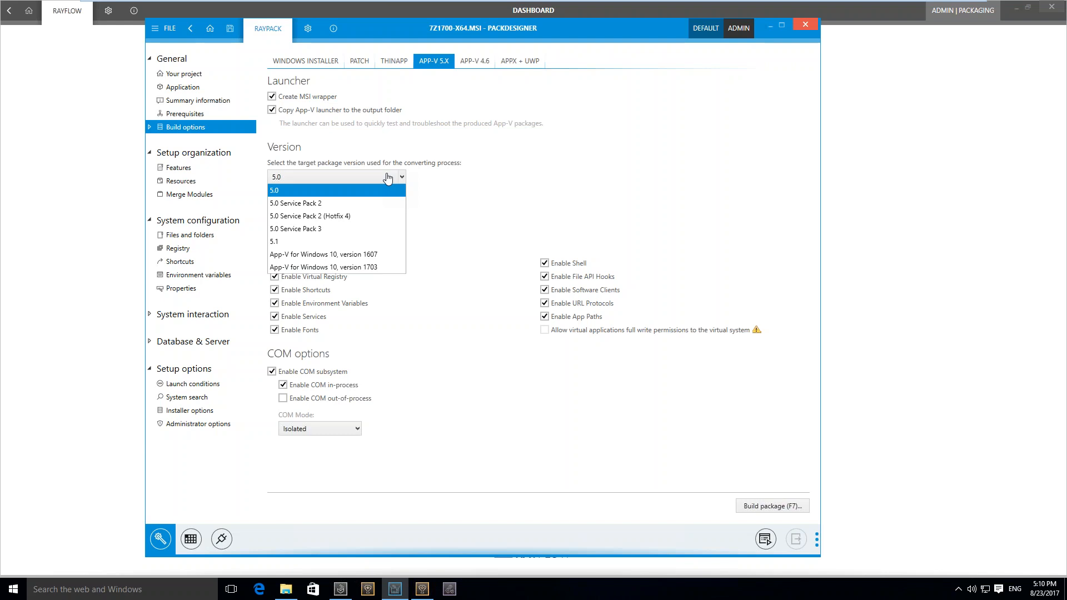
Review the Build output formats in RayPack, including the App-V 4.6 and 5.x package settings, and return to RayFlow
{"action": "left_click", "coordinate": [165, 28]}
{"action": "left_click", "coordinate": [165, 28]}
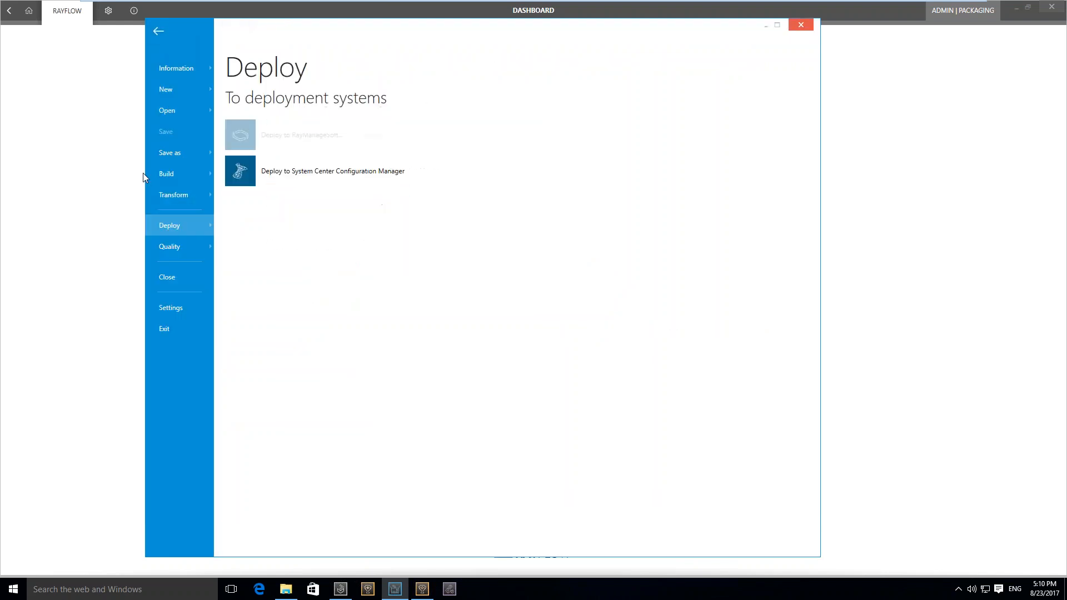
{"action": "left_click", "coordinate": [177, 177]}
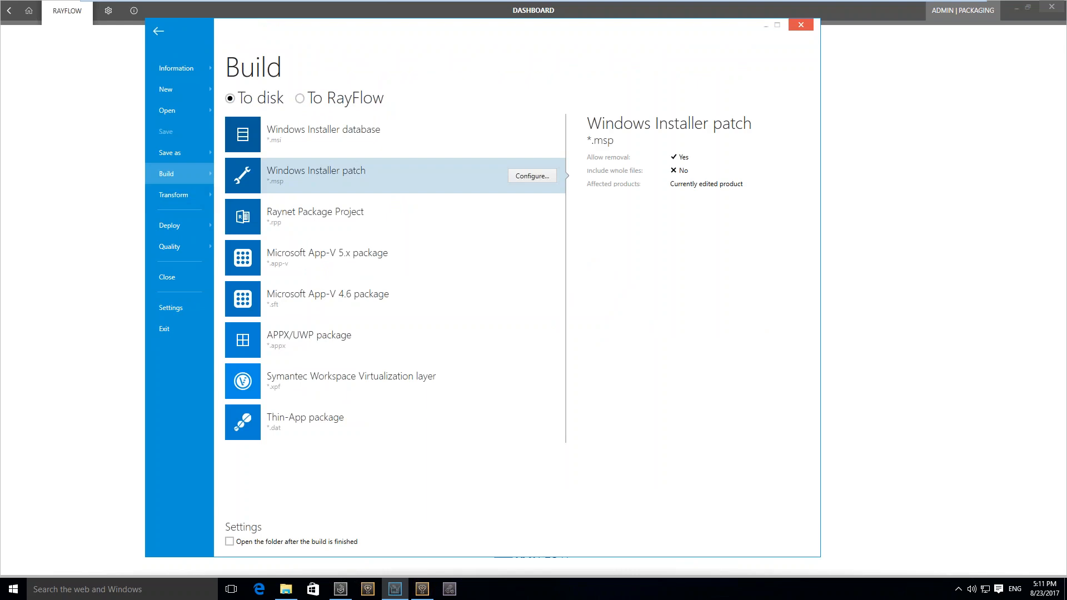
{"action": "left_click", "coordinate": [328, 307]}
{"action": "left_click", "coordinate": [348, 257]}
{"action": "left_click", "coordinate": [349, 298]}
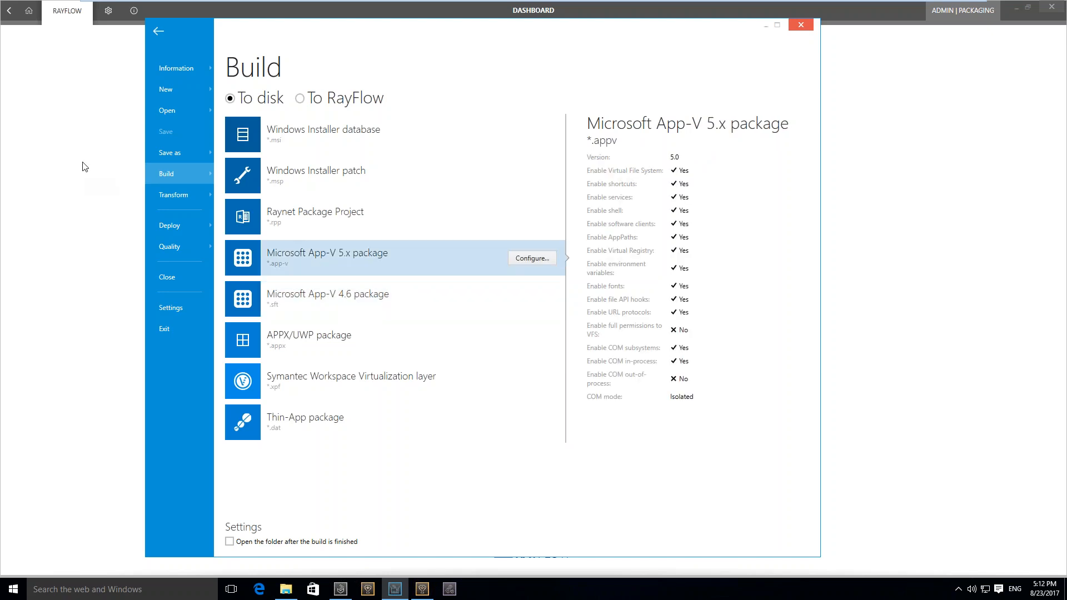
{"action": "left_click", "coordinate": [95, 175]}
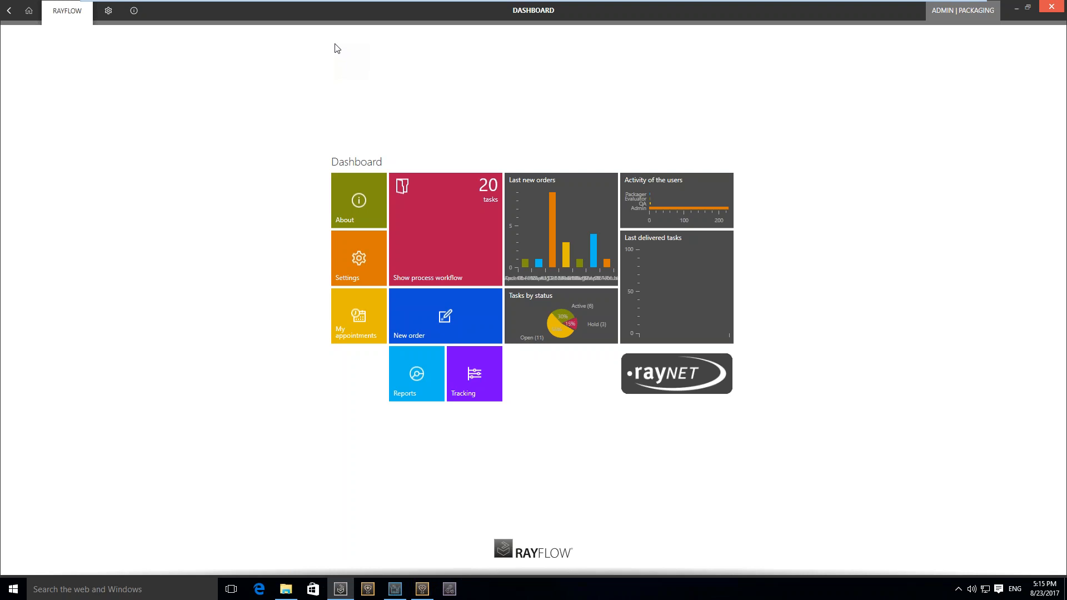
Launch RayEval and allow it to make changes to the PC
{"action": "left_click", "coordinate": [456, 594]}
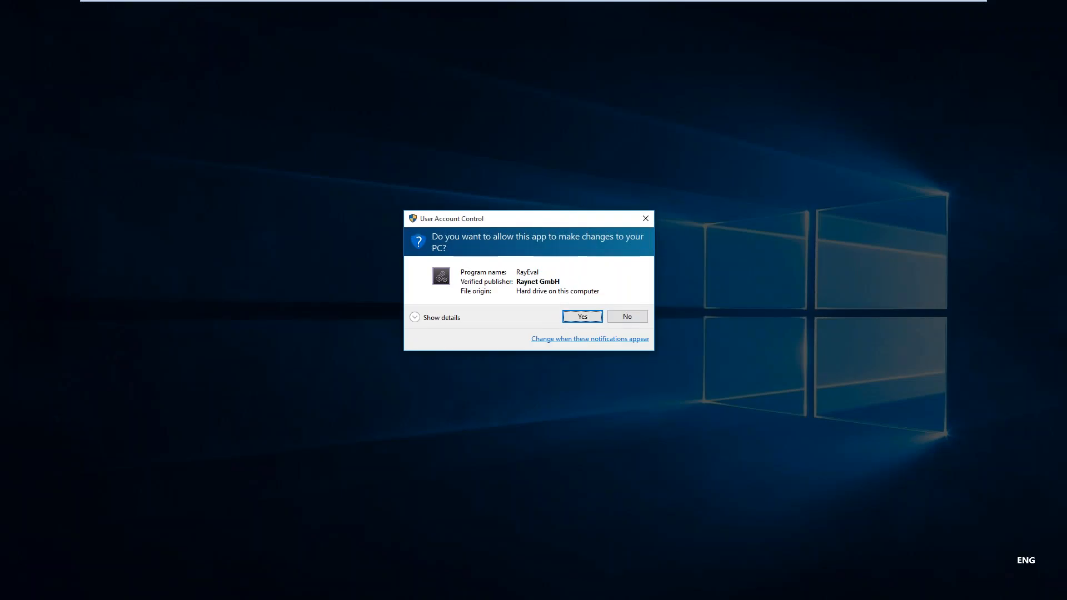
{"action": "key", "text": "Return"}
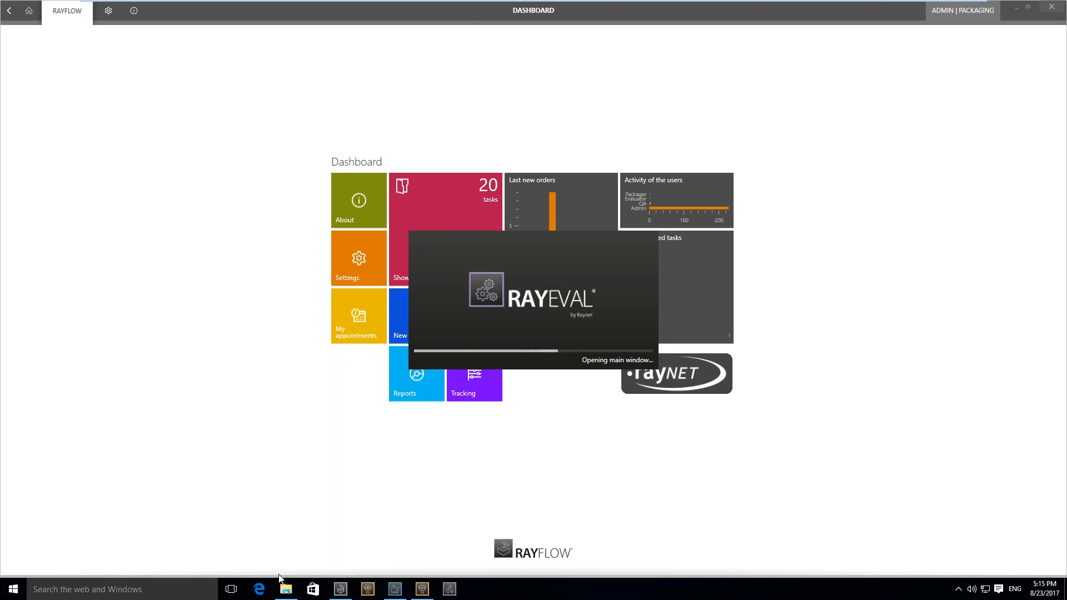
{"action": "left_click", "coordinate": [259, 589]}
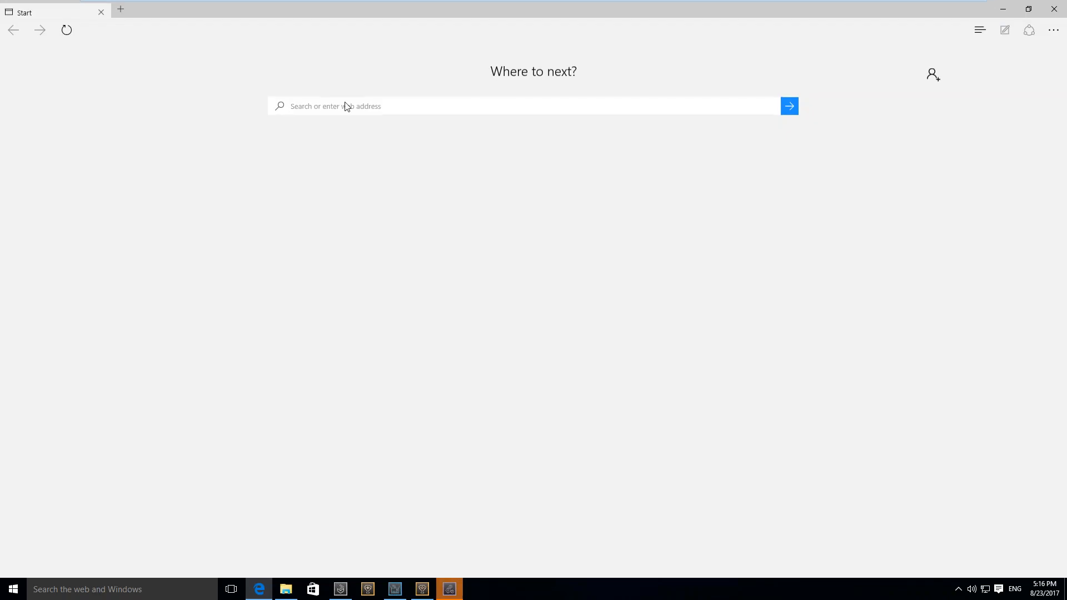
{"action": "type", "text": "http://"}
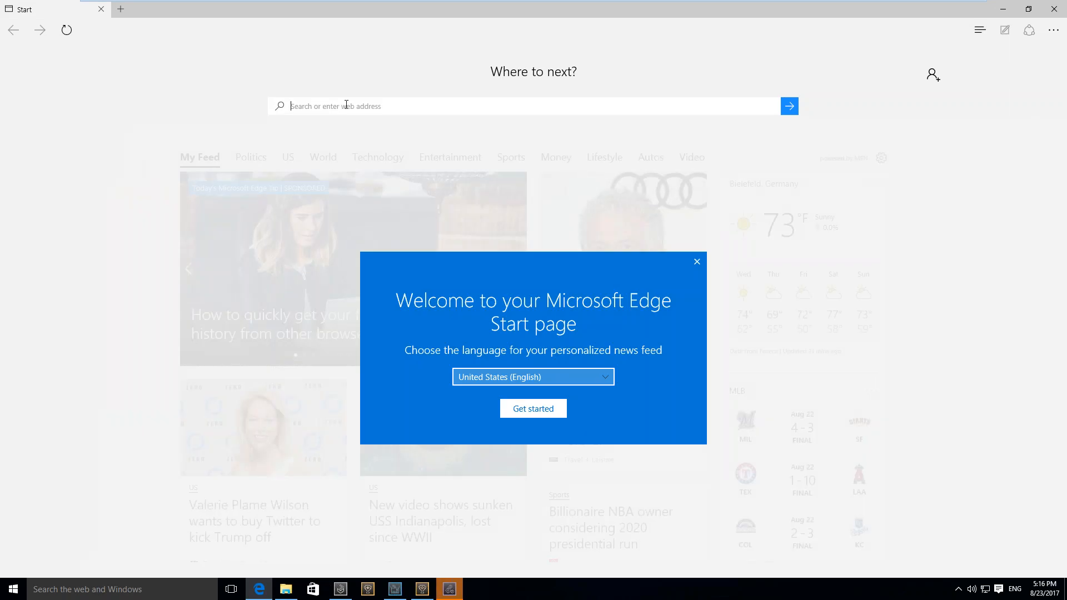
{"action": "left_click", "coordinate": [347, 590]}
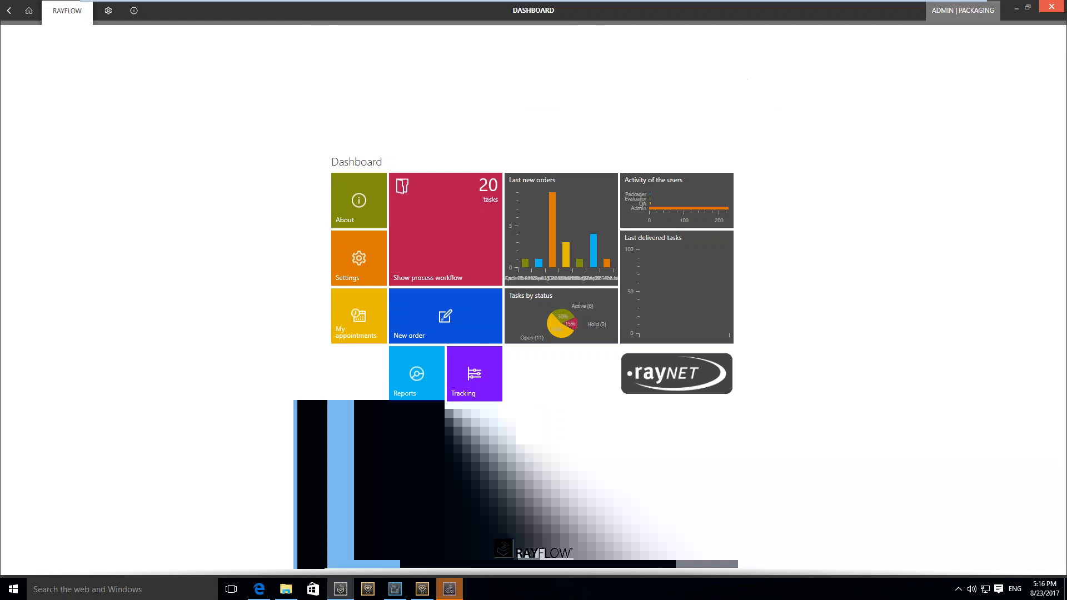
Open RayFlow's project selection and start again with the Packaging project
{"action": "left_click", "coordinate": [971, 17]}
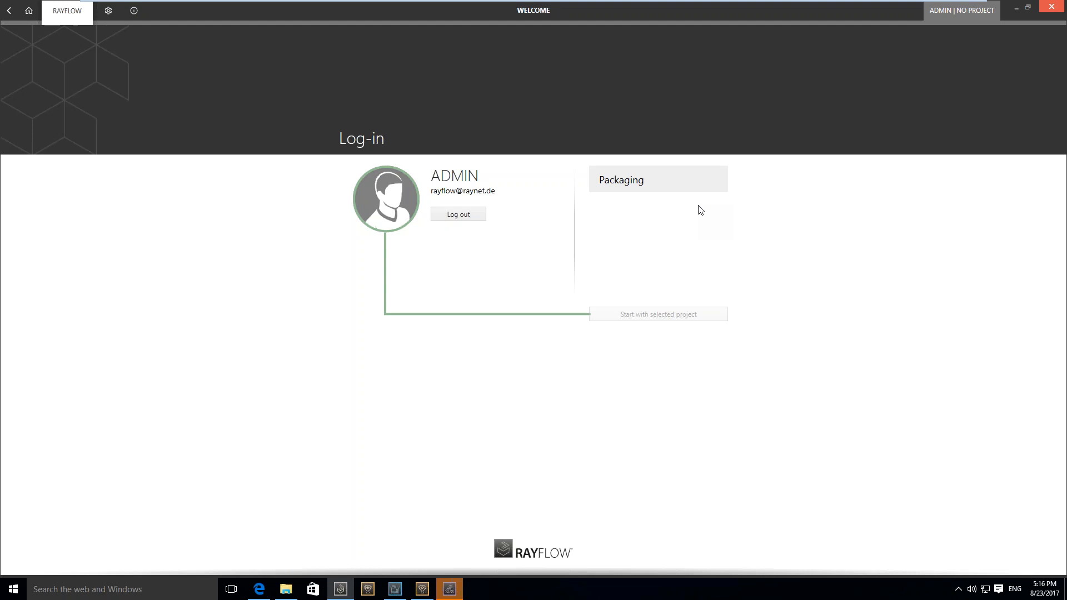
{"action": "left_click", "coordinate": [655, 179]}
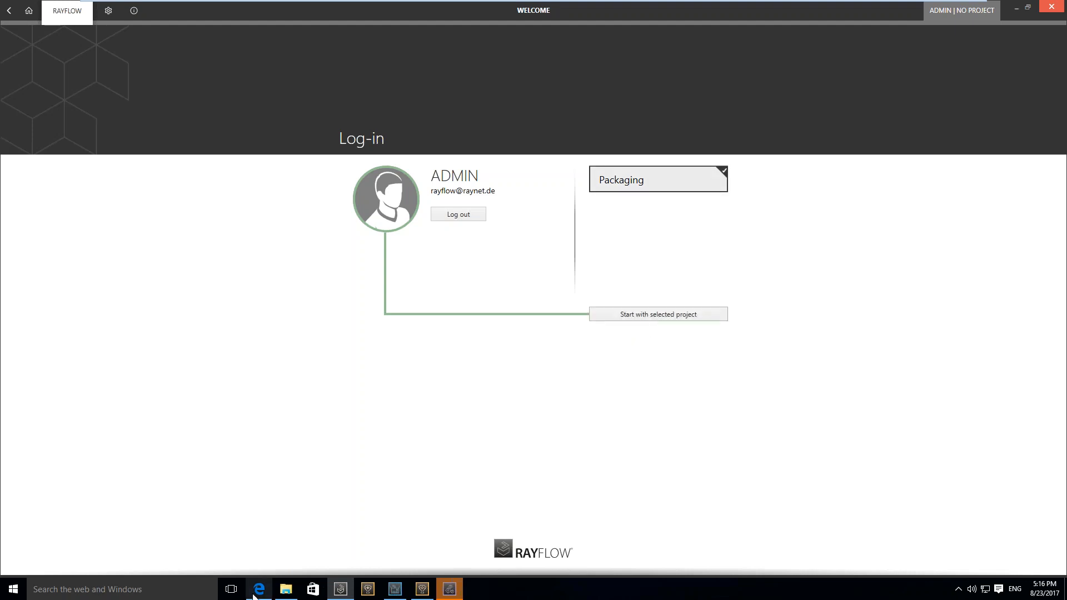
{"action": "left_click", "coordinate": [665, 319]}
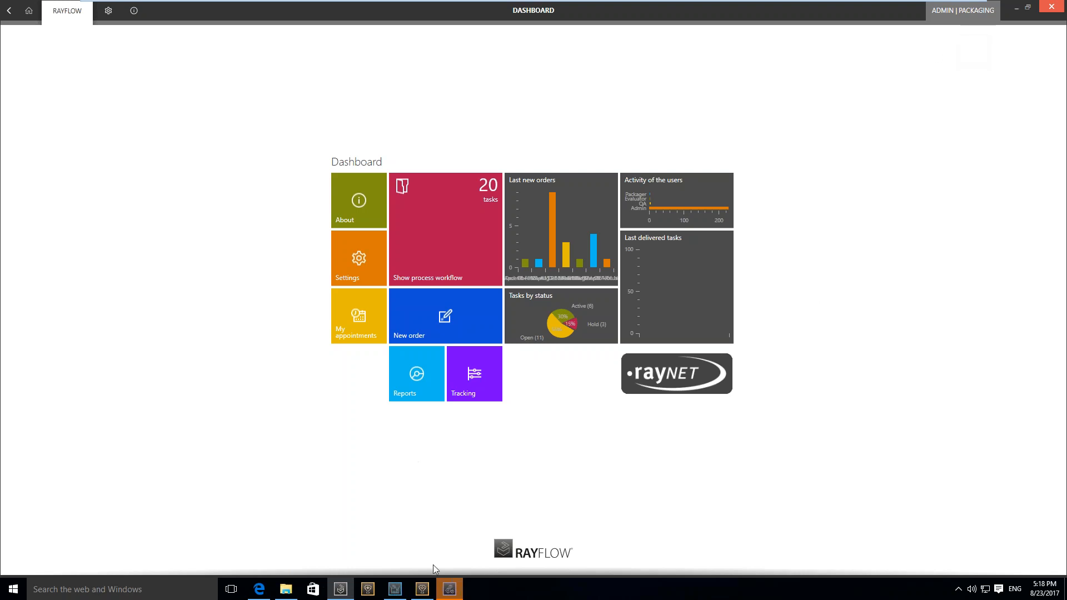
Switch to RayEval, open the Notepad2 2.0.0 project and go to its step-by-step documentation
{"action": "left_click", "coordinate": [450, 588]}
{"action": "left_click", "coordinate": [561, 210]}
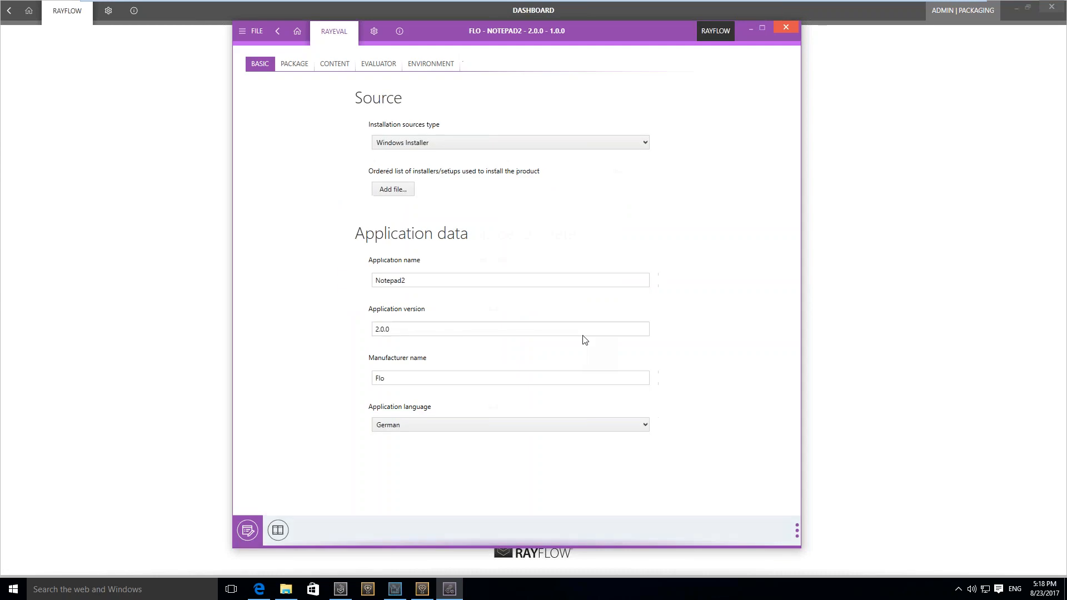
{"action": "left_click", "coordinate": [278, 530]}
Add screenshots of selected screen regions to the Preparation phase, including one covering the RayFlow dashboard
{"action": "left_click", "coordinate": [739, 534]}
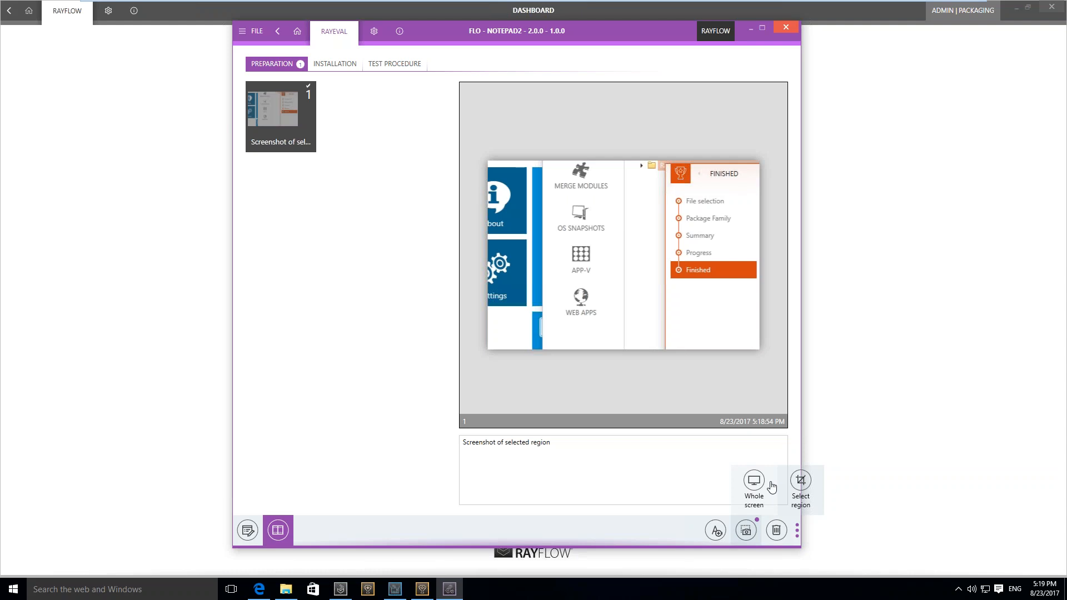
{"action": "left_click", "coordinate": [800, 489]}
{"action": "left_click_drag", "start_coordinate": [242, 102], "coordinate": [826, 453]}
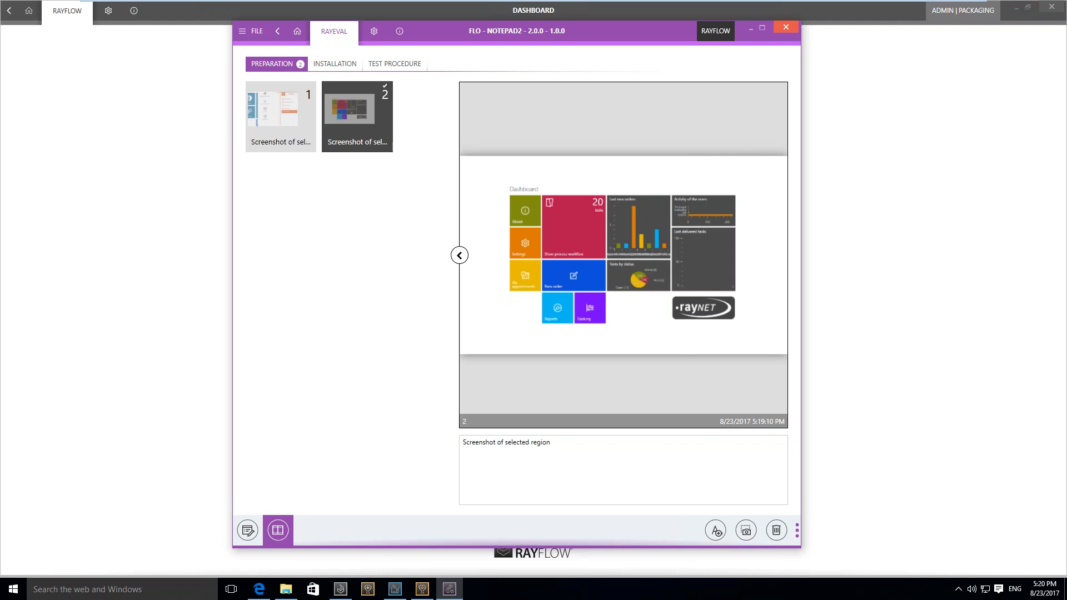
Launch PackBench from the list of installed apps and allow it to make changes to the PC
{"action": "key", "text": "super"}
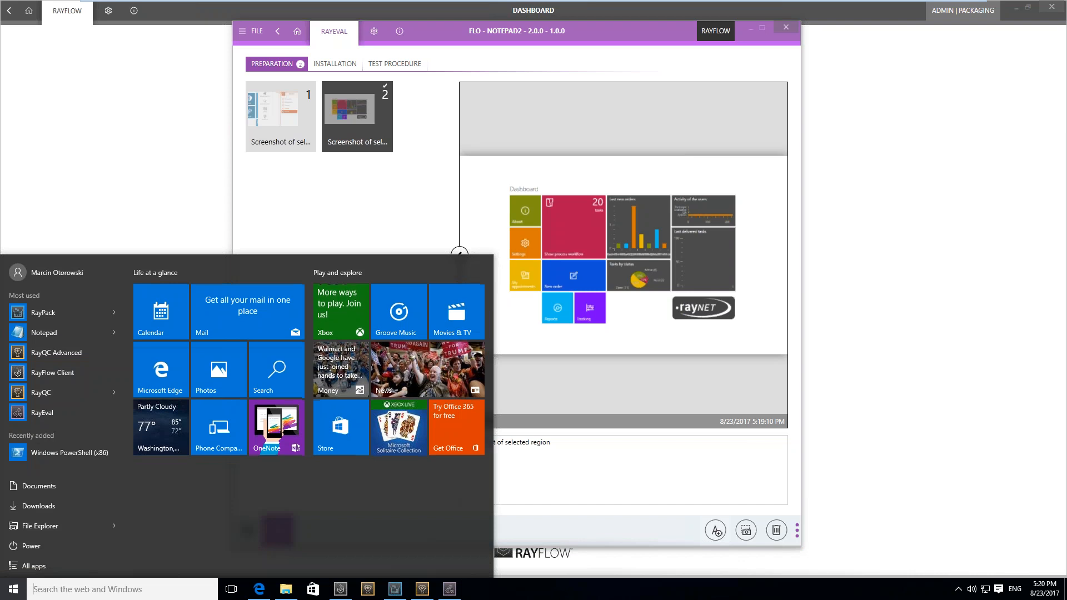
{"action": "left_click", "coordinate": [55, 565]}
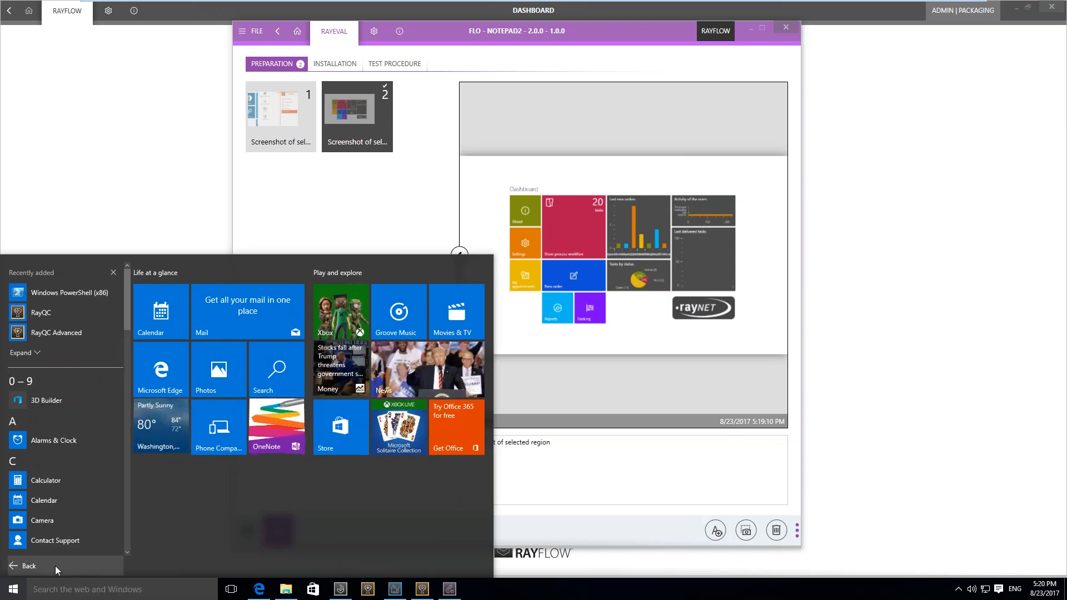
{"action": "scroll", "coordinate": [79, 384], "scroll_direction": "down", "scroll_amount": 3}
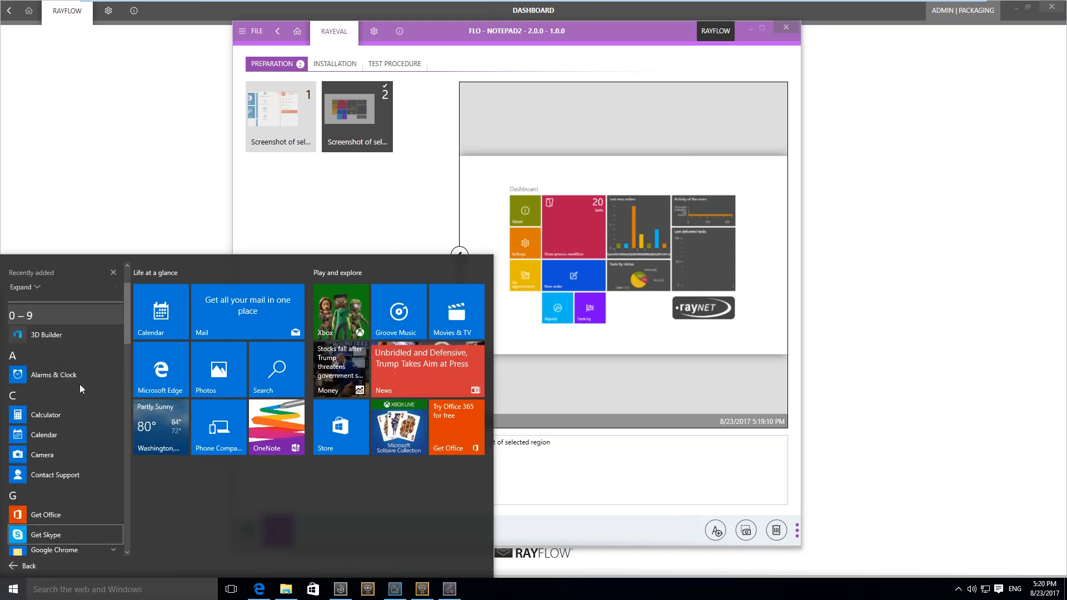
{"action": "scroll", "coordinate": [79, 384], "scroll_direction": "down", "scroll_amount": 5}
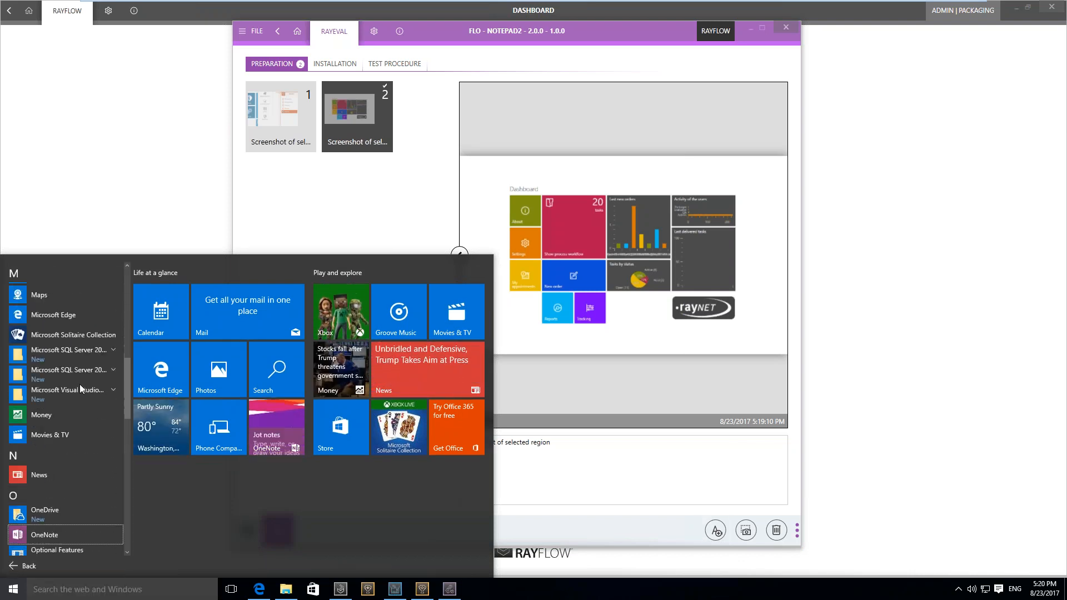
{"action": "scroll", "coordinate": [79, 385], "scroll_direction": "down", "scroll_amount": 2}
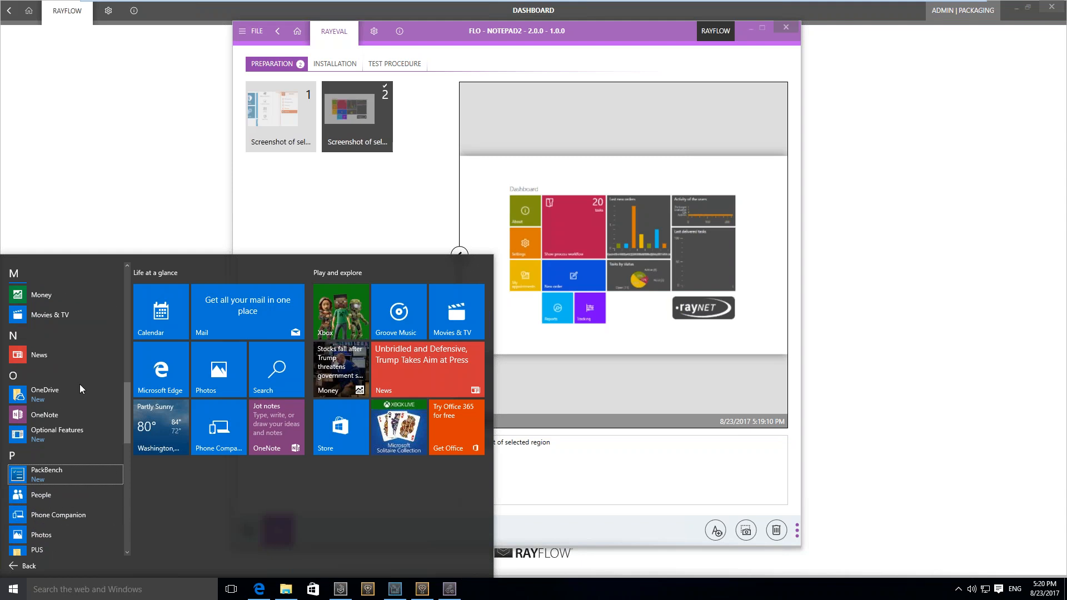
{"action": "key", "text": "Escape"}
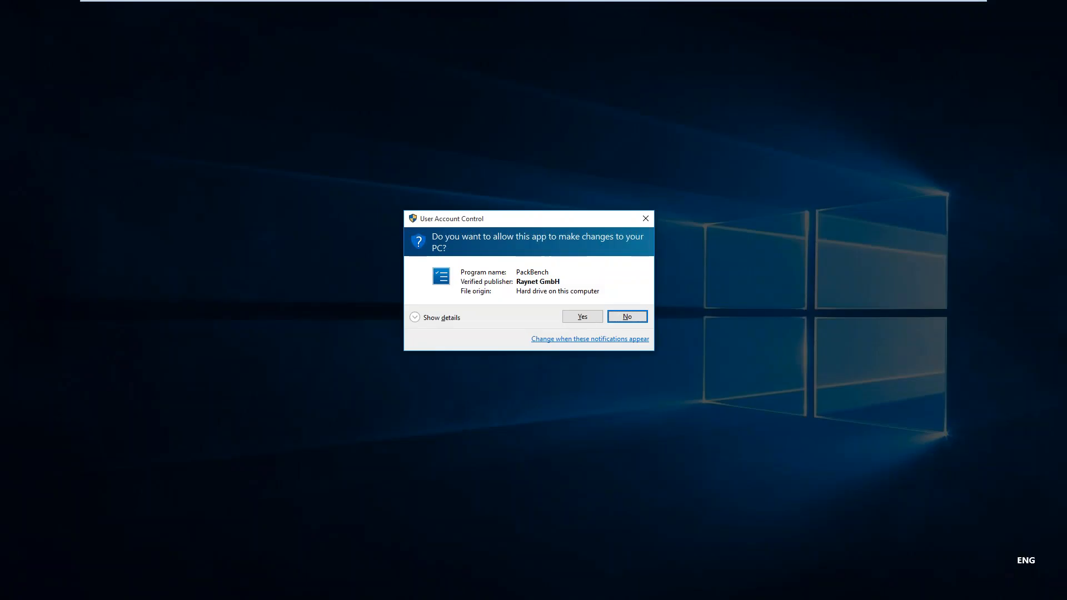
{"action": "key", "text": "Left"}
{"action": "key", "text": "Return"}
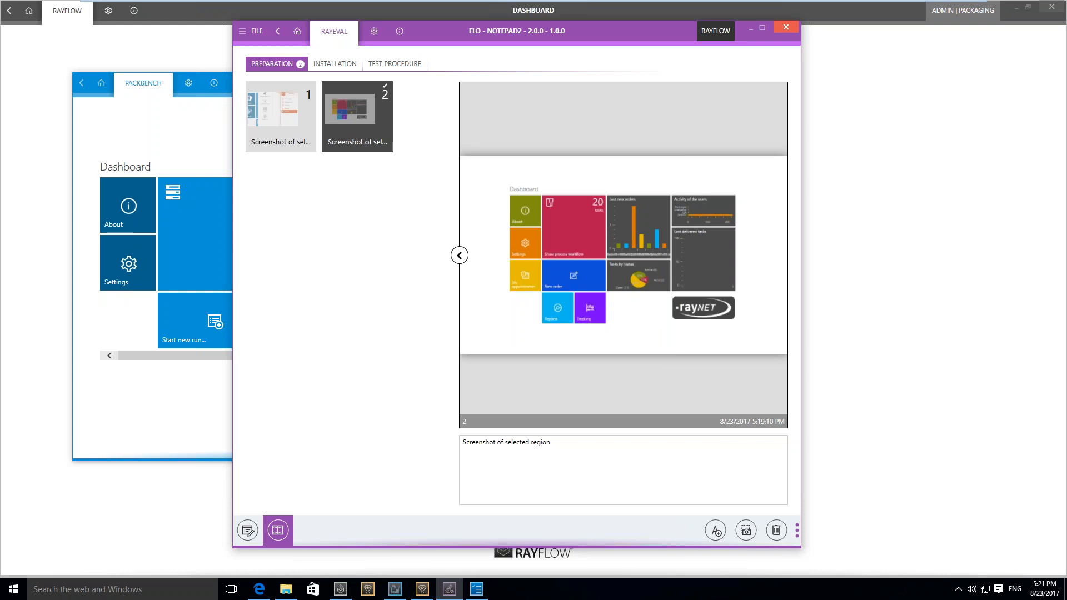
Bring the PackBench dashboard to the front and enlarge its window in height and width to fit all the tile groups
{"action": "left_click", "coordinate": [102, 399]}
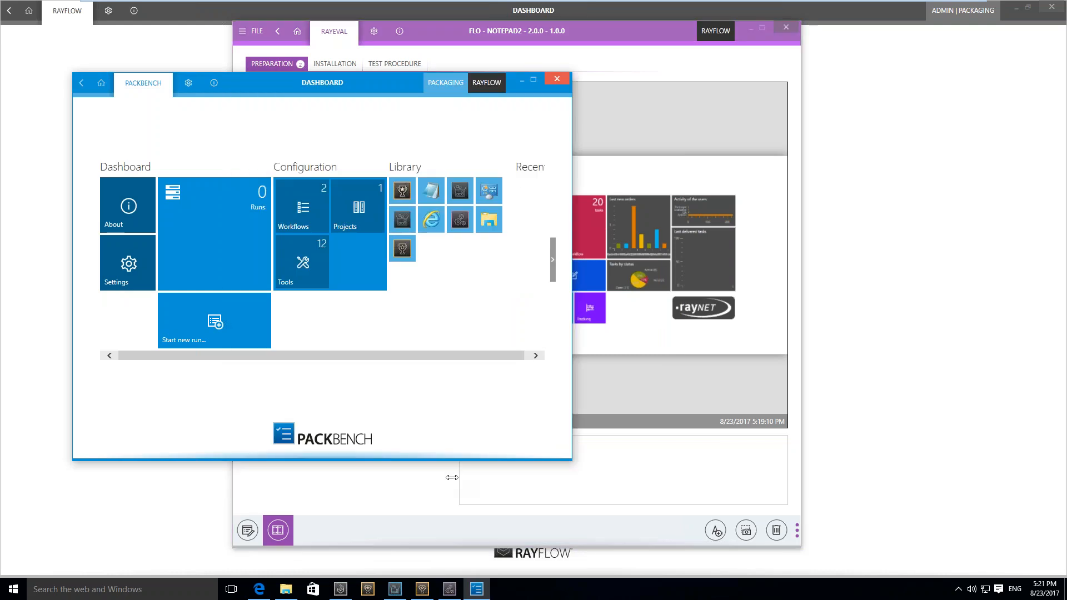
{"action": "left_click_drag", "start_coordinate": [452, 457], "coordinate": [448, 503]}
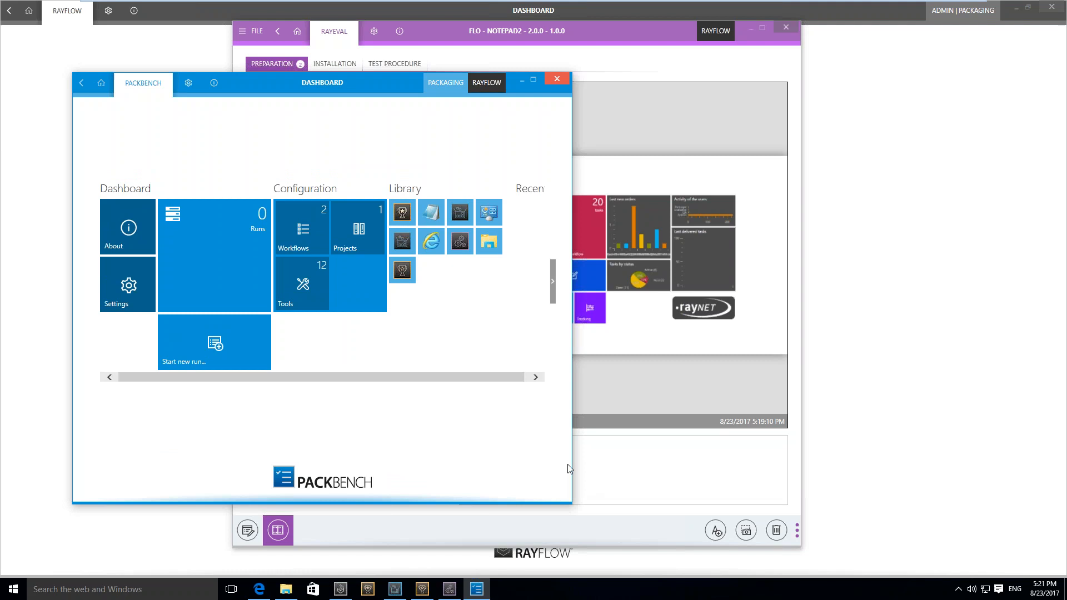
{"action": "left_click_drag", "start_coordinate": [571, 464], "coordinate": [792, 464]}
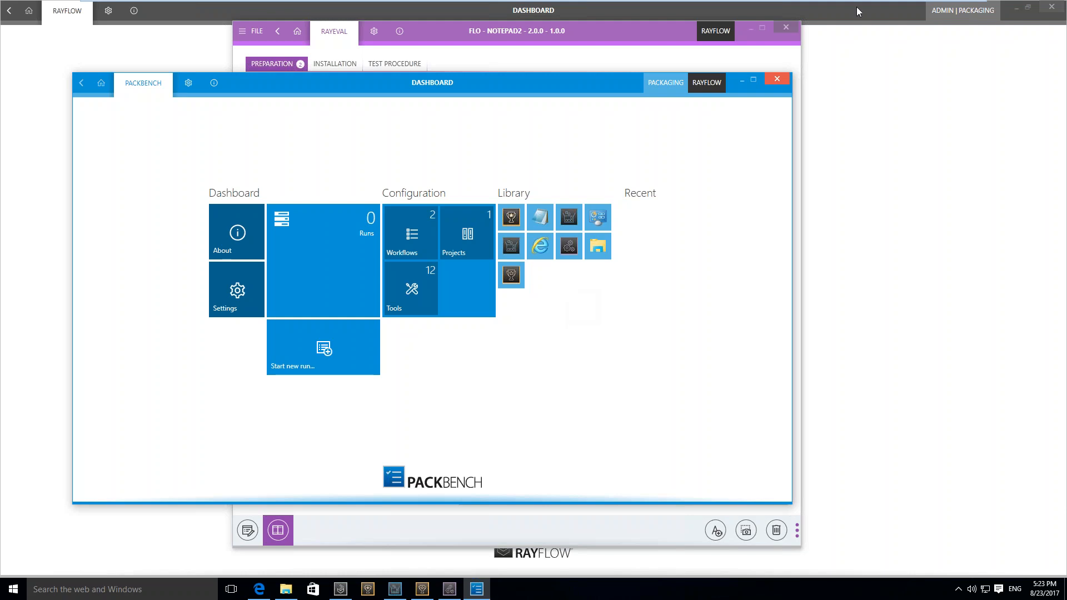
Switch to the PowerPoint presentation and run the slide show from the Q&A slide to the 21 days trial version slide
{"action": "left_click", "coordinate": [943, 11]}
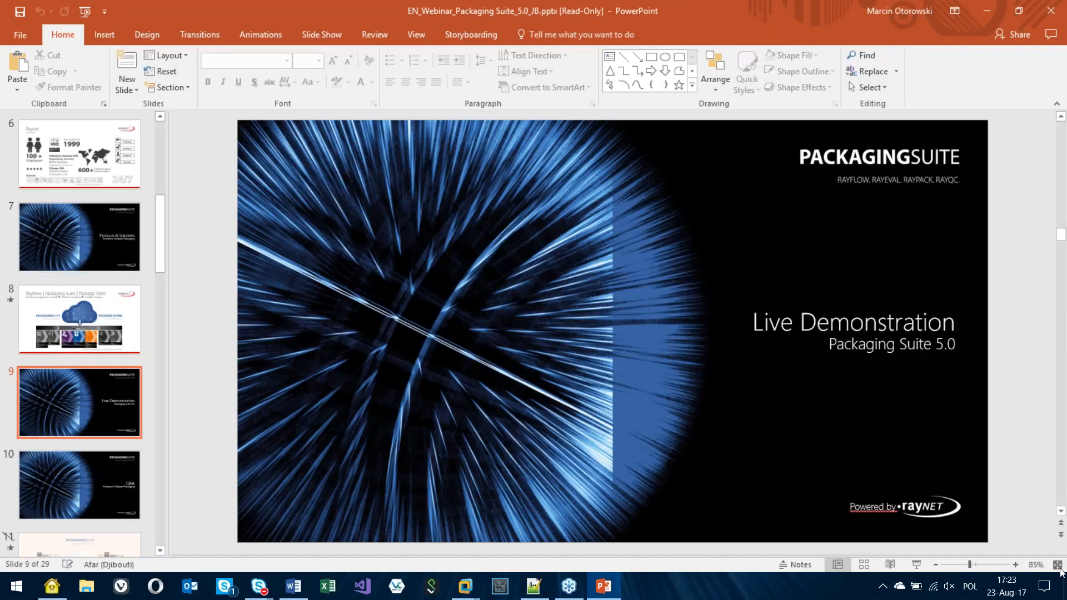
{"action": "left_click", "coordinate": [917, 572]}
{"action": "left_click", "coordinate": [940, 513]}
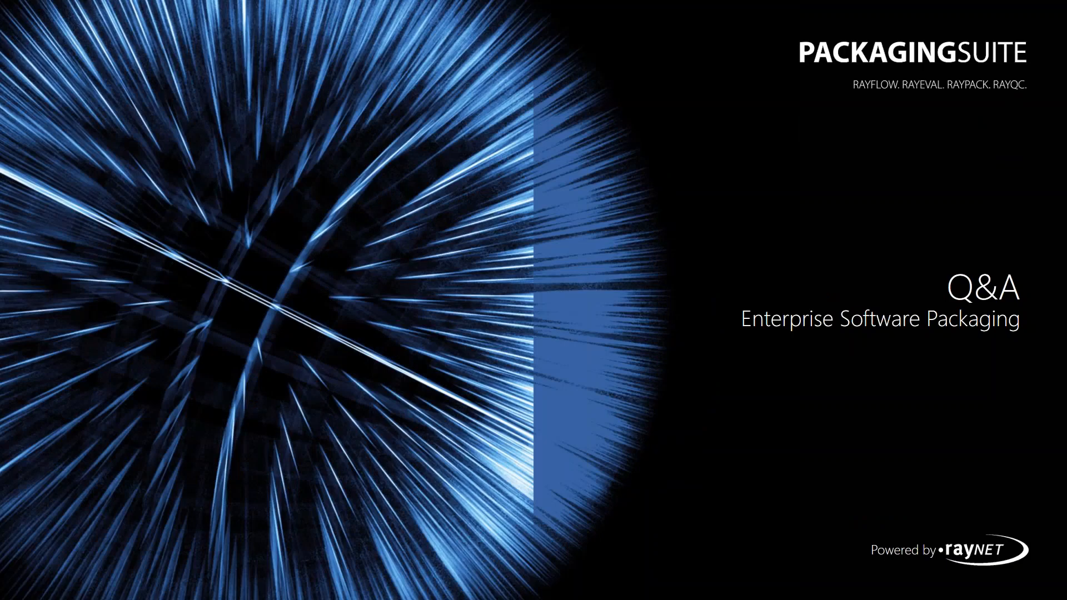
{"action": "key", "text": "Right"}
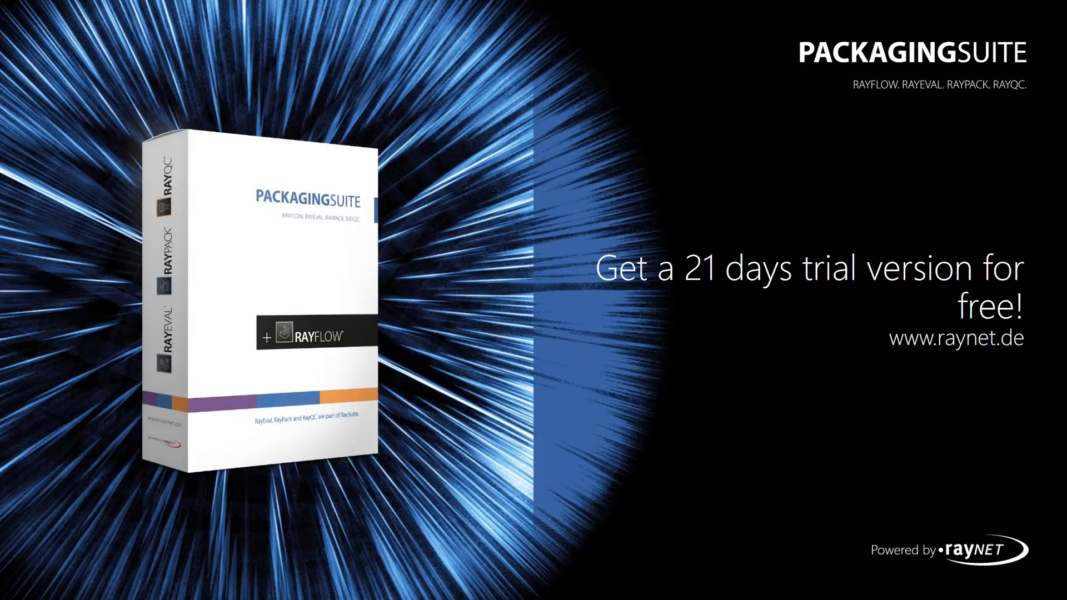